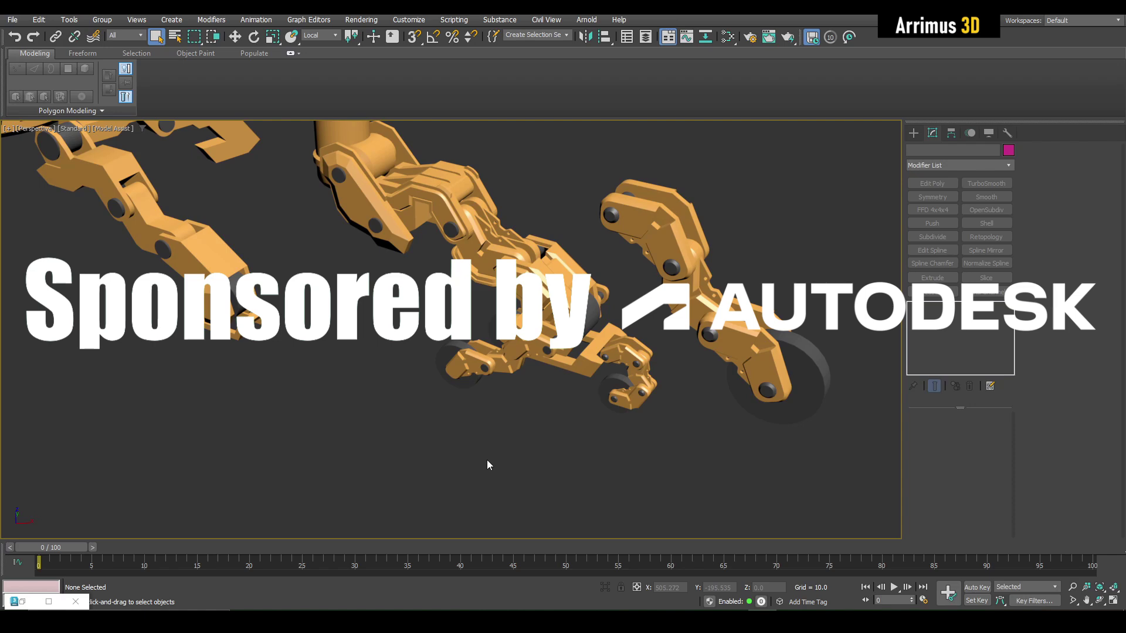
# Show edged faces and look over the robot arm models, from the detailed arms back to the simple base shape
pyautogui.press('F4')
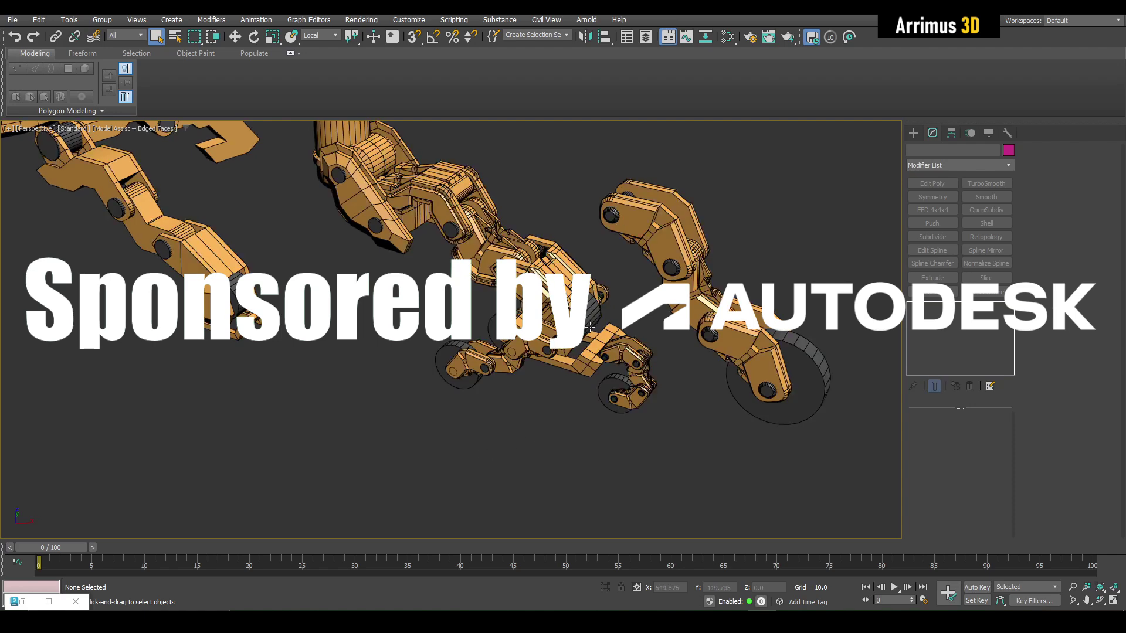
pyautogui.moveTo(587, 335); pyautogui.dragTo(509, 403, button='middle')
pyautogui.scroll(5, 501, 382)
pyautogui.scroll(-5, 509, 399)
pyautogui.moveTo(361, 343); pyautogui.dragTo(504, 389, button='middle')
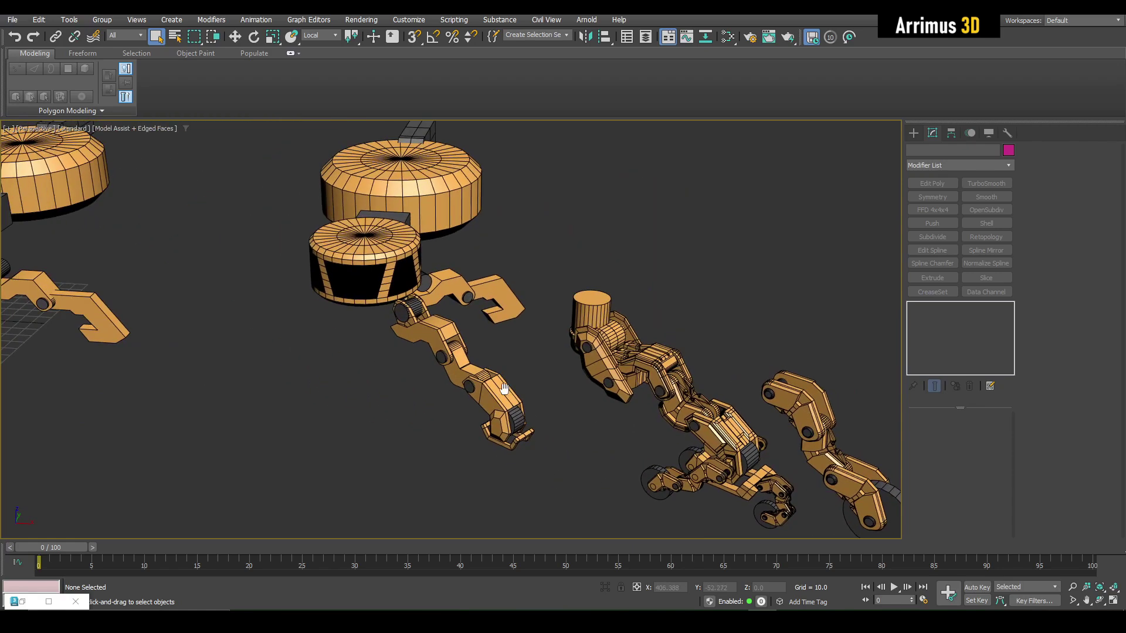
pyautogui.moveTo(467, 335); pyautogui.dragTo(581, 377, button='middle')
pyautogui.moveTo(255, 329); pyautogui.dragTo(495, 360, button='middle')
pyautogui.scroll(6, 494, 414)
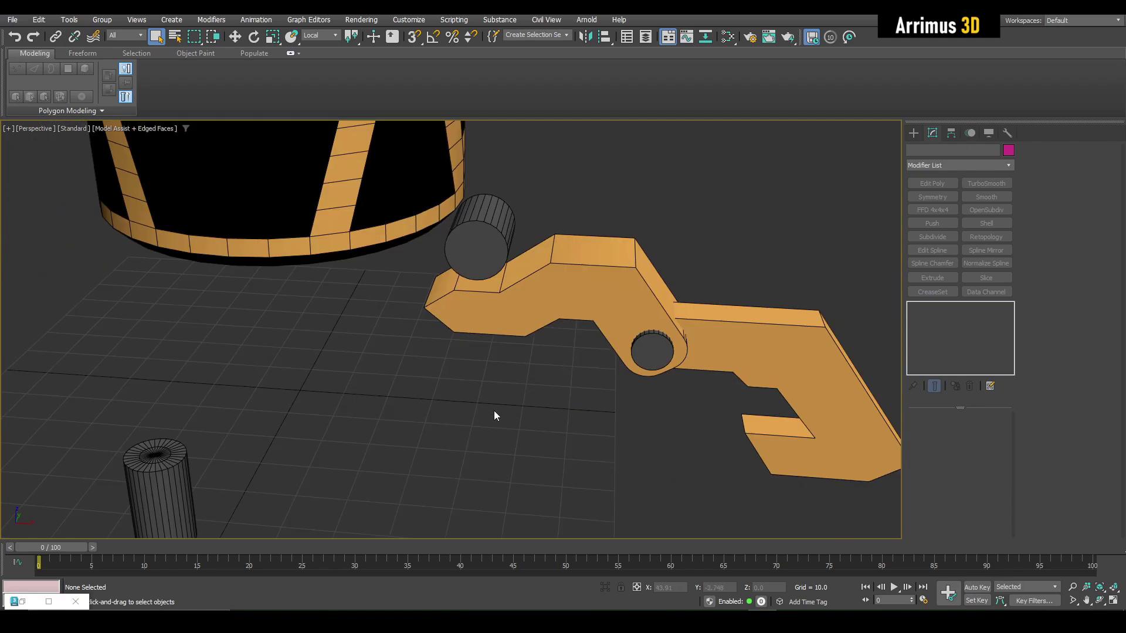
# Select the simple arm's first segment and examine it against the more detailed arm versions
pyautogui.click(573, 288)
pyautogui.scroll(3, 467, 341)
pyautogui.scroll(-10, 485, 322)
pyautogui.scroll(6, 399, 282)
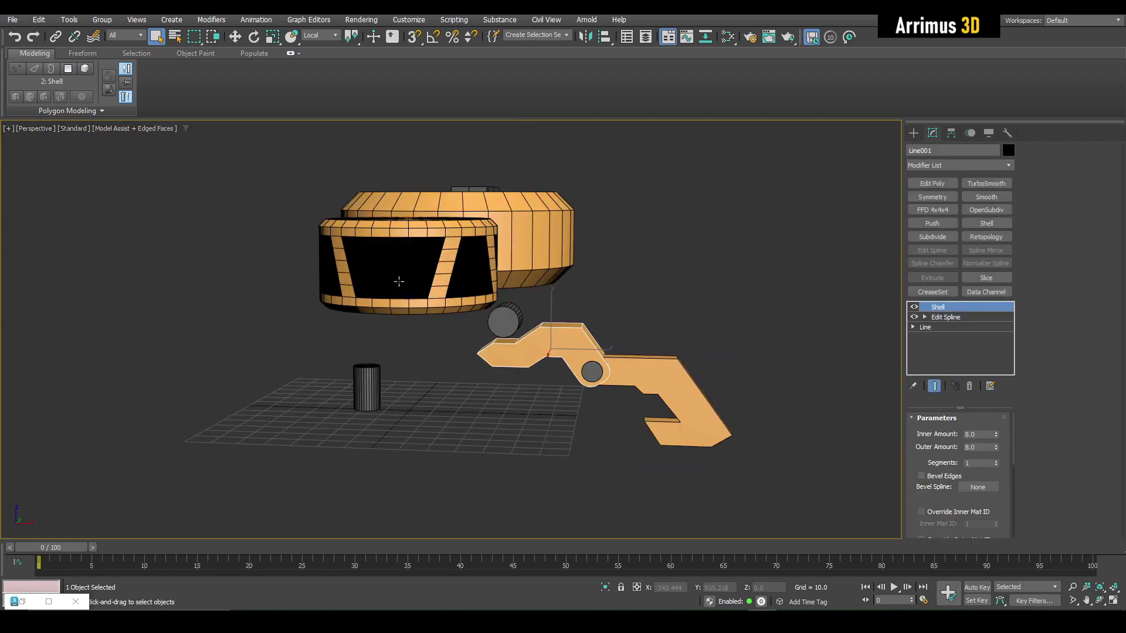
pyautogui.scroll(-5, 399, 281)
pyautogui.moveTo(584, 303); pyautogui.dragTo(427, 309, button='middle')
pyautogui.scroll(5, 704, 330)
pyautogui.moveTo(704, 330); pyautogui.dragTo(546, 330, button='middle')
pyautogui.moveTo(454, 222); pyautogui.dragTo(486, 254, button='middle')
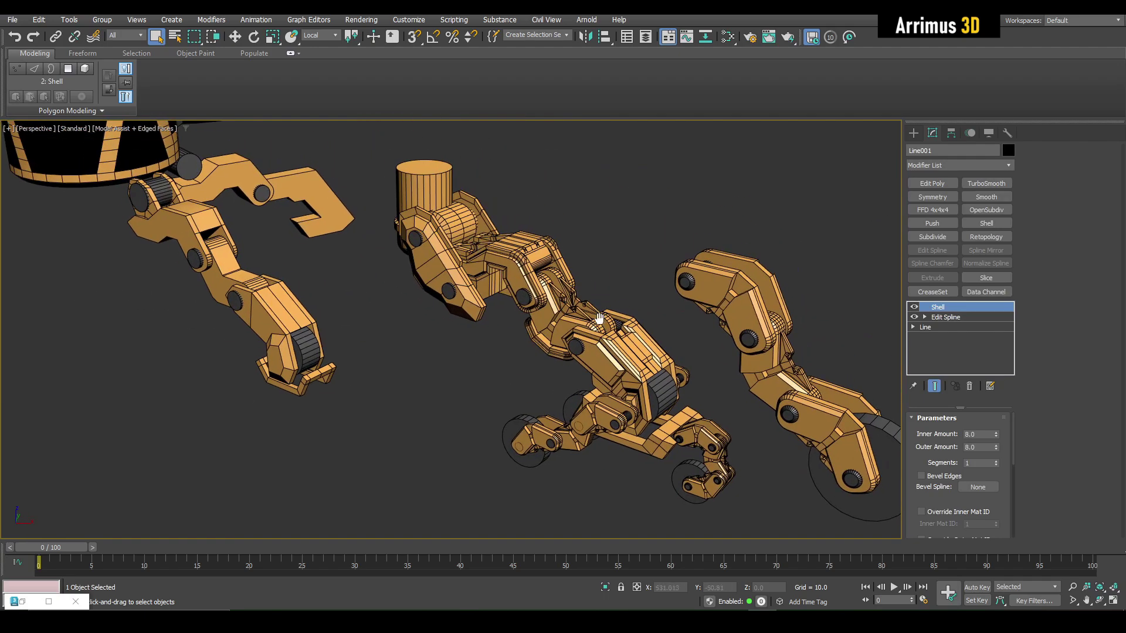
pyautogui.moveTo(599, 318); pyautogui.dragTo(623, 324, button='middle')
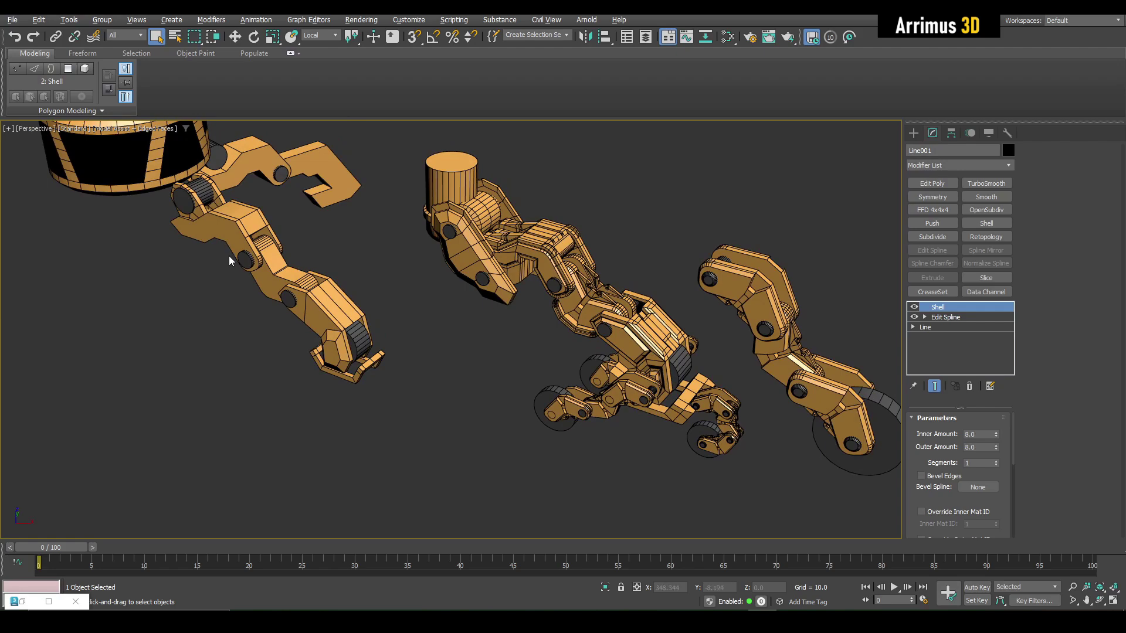
# Zoom to the simple and the refined versions of the arm segment in turn to compare their shapes
pyautogui.click(206, 229)
pyautogui.press('z')
pyautogui.scroll(-5, 348, 277)
pyautogui.scroll(-4, 452, 317)
pyautogui.moveTo(452, 317); pyautogui.dragTo(414, 305, button='middle')
pyautogui.scroll(-3, 687, 325)
pyautogui.click(354, 284)
pyautogui.press('z')
pyautogui.scroll(-5, 604, 338)
pyautogui.moveTo(604, 338); pyautogui.dragTo(487, 304, button='middle')
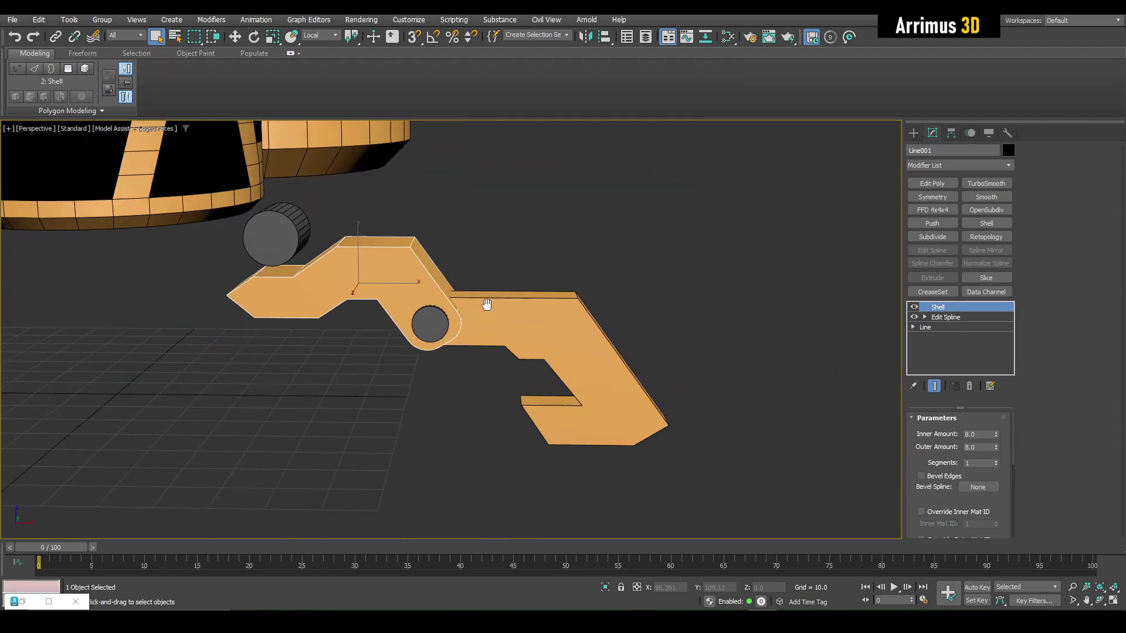
pyautogui.scroll(-6, 481, 310)
pyautogui.moveTo(674, 313); pyautogui.dragTo(405, 271, button='middle')
pyautogui.click(583, 300)
pyautogui.press('z')
pyautogui.scroll(-4, 583, 300)
pyautogui.moveTo(804, 346); pyautogui.dragTo(304, 271, button='middle')
pyautogui.scroll(-6, 304, 271)
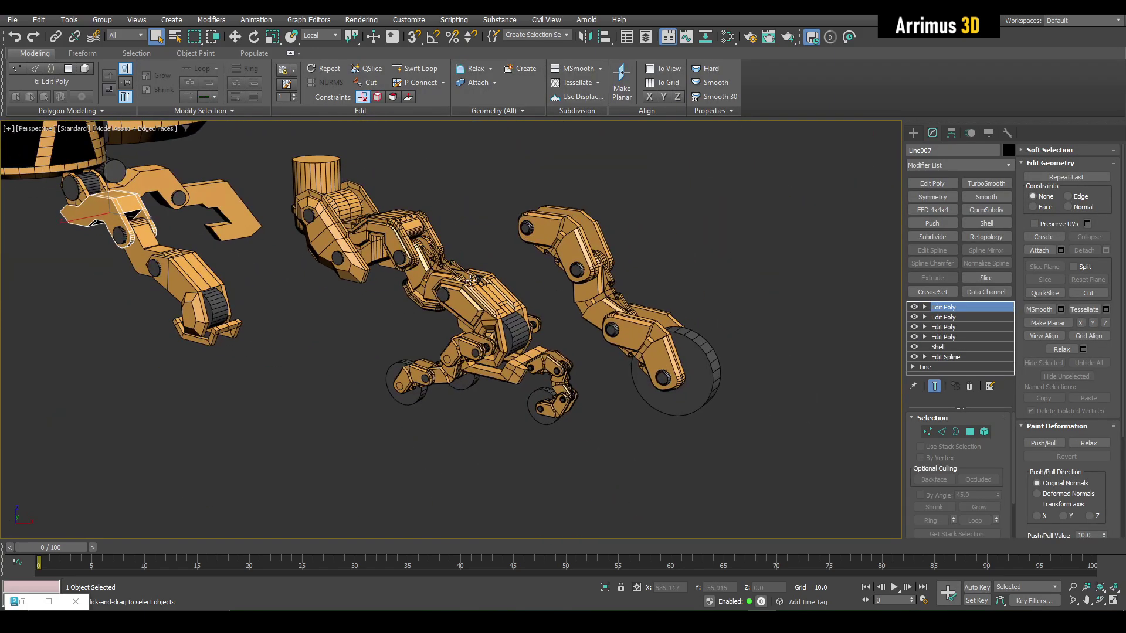
# Select the detailed arm's middle segment and examine its geometry alongside the wheeled arm from several angles
pyautogui.click(430, 269)
pyautogui.keyDown('alt'); pyautogui.moveTo(430, 269); pyautogui.dragTo(443, 287, button='middle'); pyautogui.keyUp('alt')
pyautogui.scroll(4, 442, 288)
pyautogui.moveTo(683, 325); pyautogui.dragTo(555, 317, button='middle')
pyautogui.keyDown('alt'); pyautogui.moveTo(554, 316); pyautogui.dragTo(542, 303, button='middle'); pyautogui.keyUp('alt')
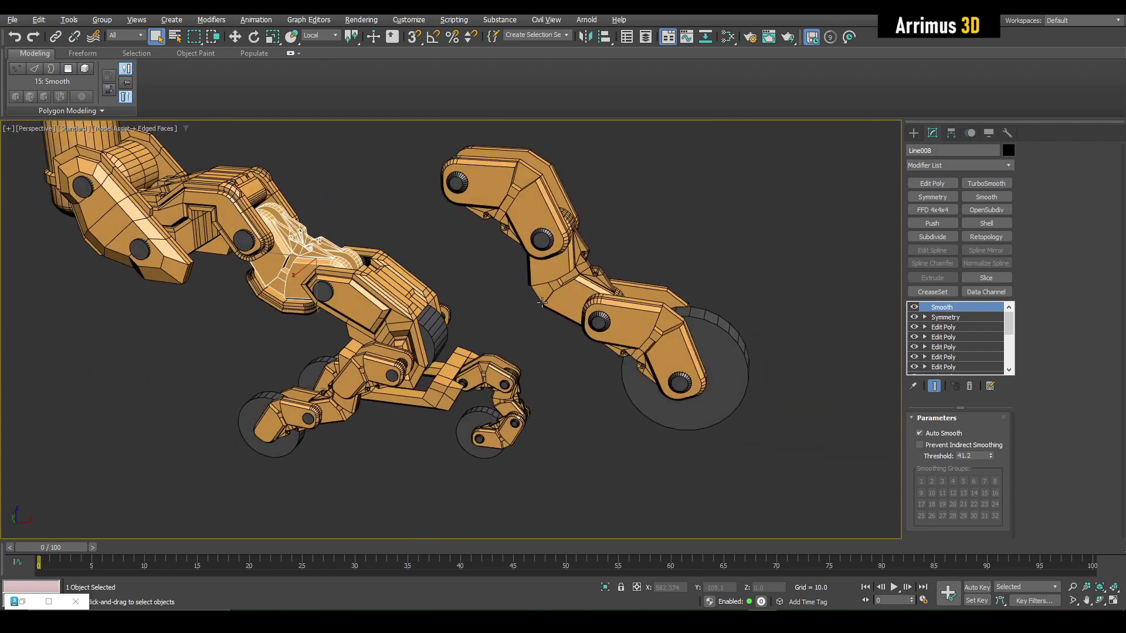
pyautogui.keyDown('alt'); pyautogui.moveTo(624, 282); pyautogui.dragTo(622, 271, button='middle'); pyautogui.keyUp('alt')
pyautogui.moveTo(519, 237); pyautogui.dragTo(599, 284, button='middle')
pyautogui.moveTo(437, 265); pyautogui.dragTo(416, 337, button='middle')
pyautogui.press('w')
pyautogui.scroll(5, 410, 334)
pyautogui.scroll(-5, 393, 325)
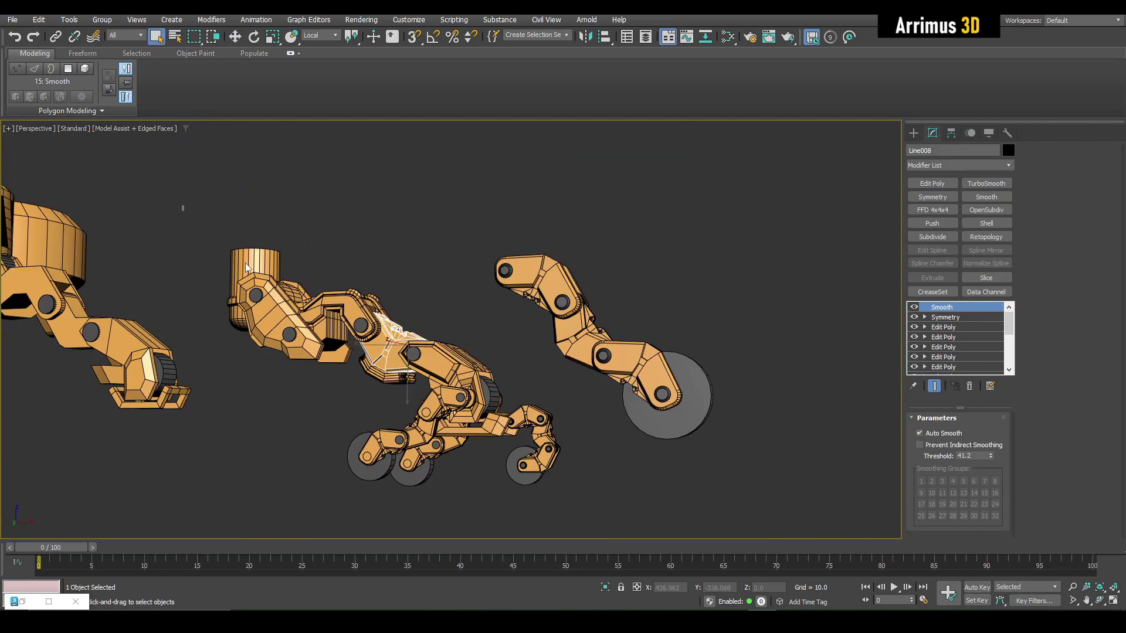
# Isolate the detailed arm's parts, view them with and without edged faces, and exit isolation
pyautogui.moveTo(465, 376); pyautogui.dragTo(464, 376)
pyautogui.scroll(4, 464, 376)
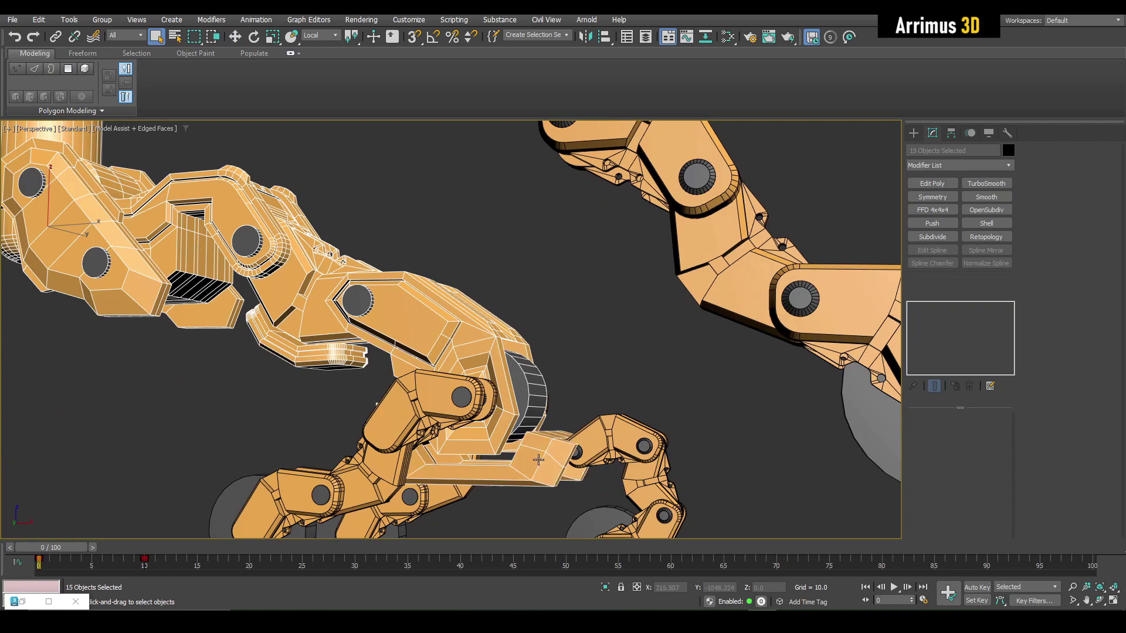
pyautogui.hotkey('alt', 'q')
pyautogui.press('F4')
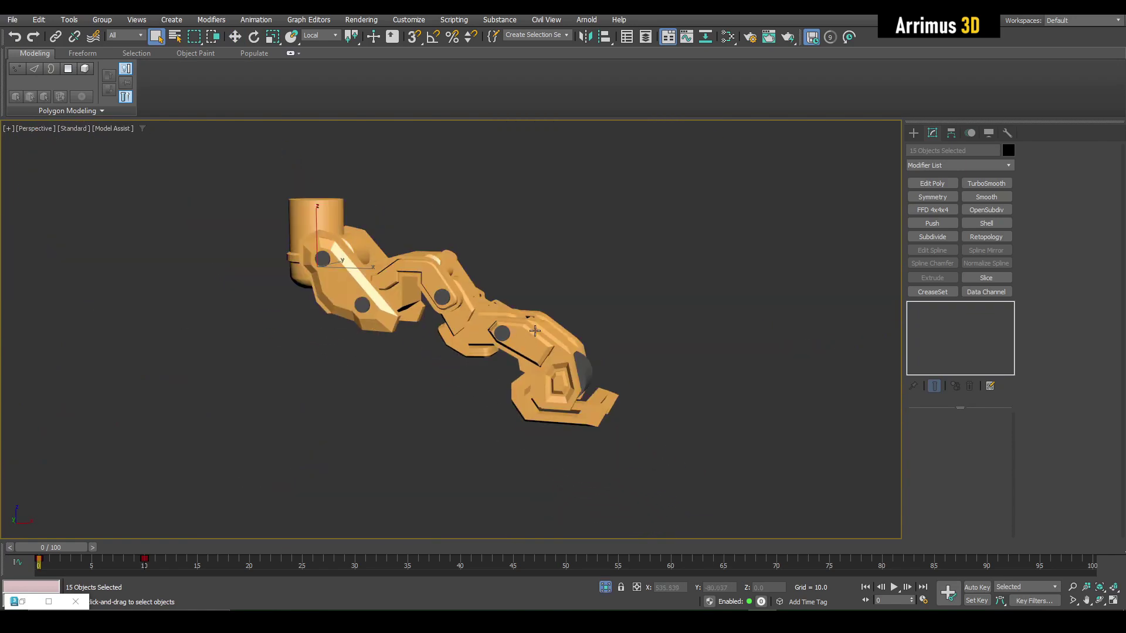
pyautogui.press('F4')
pyautogui.keyDown('alt'); pyautogui.moveTo(535, 331); pyautogui.dragTo(469, 323, button='middle'); pyautogui.keyUp('alt')
pyautogui.hotkey('alt', 'q')
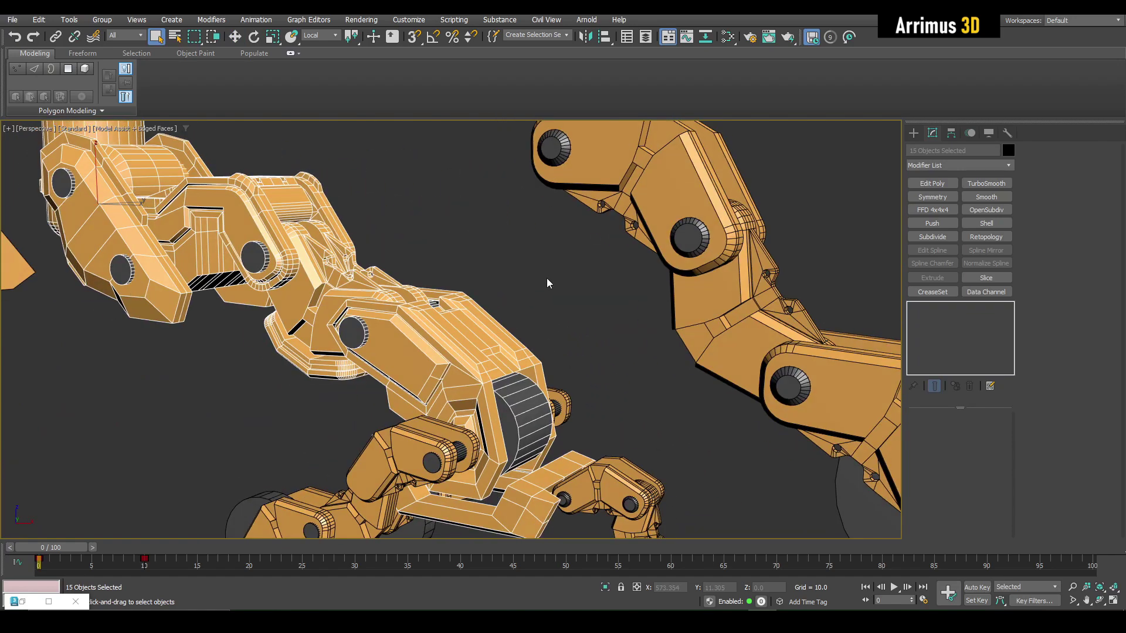
# Copy the detailed arm's middle segment together with its pin to the empty area above the wheeled arm
pyautogui.click(546, 284)
pyautogui.keyDown('alt'); pyautogui.moveTo(547, 283); pyautogui.dragTo(406, 302, button='middle'); pyautogui.keyUp('alt')
pyautogui.click(419, 344)
pyautogui.scroll(-3, 419, 343)
pyautogui.press('w')
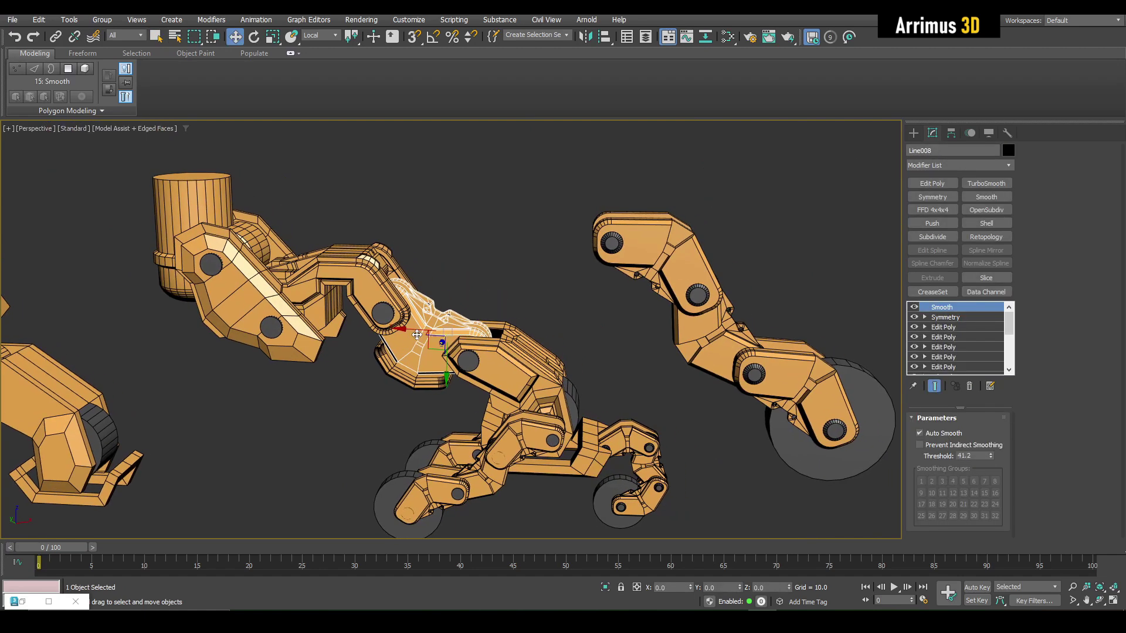
pyautogui.keyDown('ctrl'); pyautogui.click(382, 313); pyautogui.keyUp('ctrl')
pyautogui.press('w')
pyautogui.moveTo(475, 352); pyautogui.dragTo(329, 373, button='middle')
pyautogui.keyDown('ctrl'); pyautogui.click(349, 366); pyautogui.keyUp('ctrl')
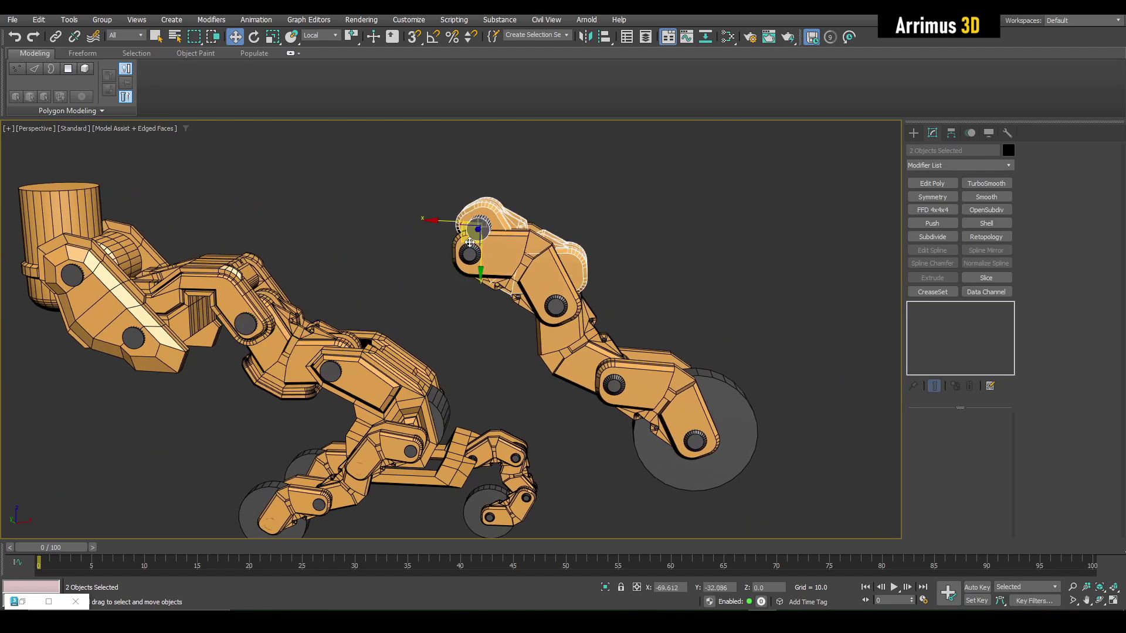
pyautogui.keyDown('shift'); pyautogui.moveTo(630, 200); pyautogui.dragTo(633, 202); pyautogui.keyUp('shift')
pyautogui.click(561, 361)
pyautogui.press('q')
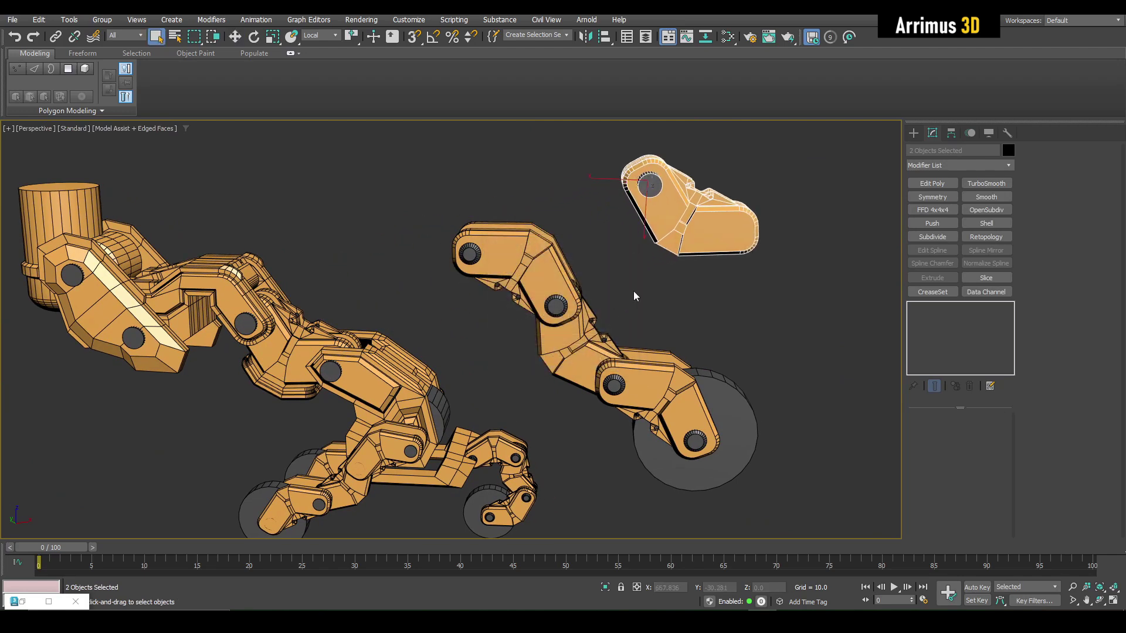
# Link the copied segment to its pin so that the pin becomes the parent
pyautogui.scroll(5, 477, 311)
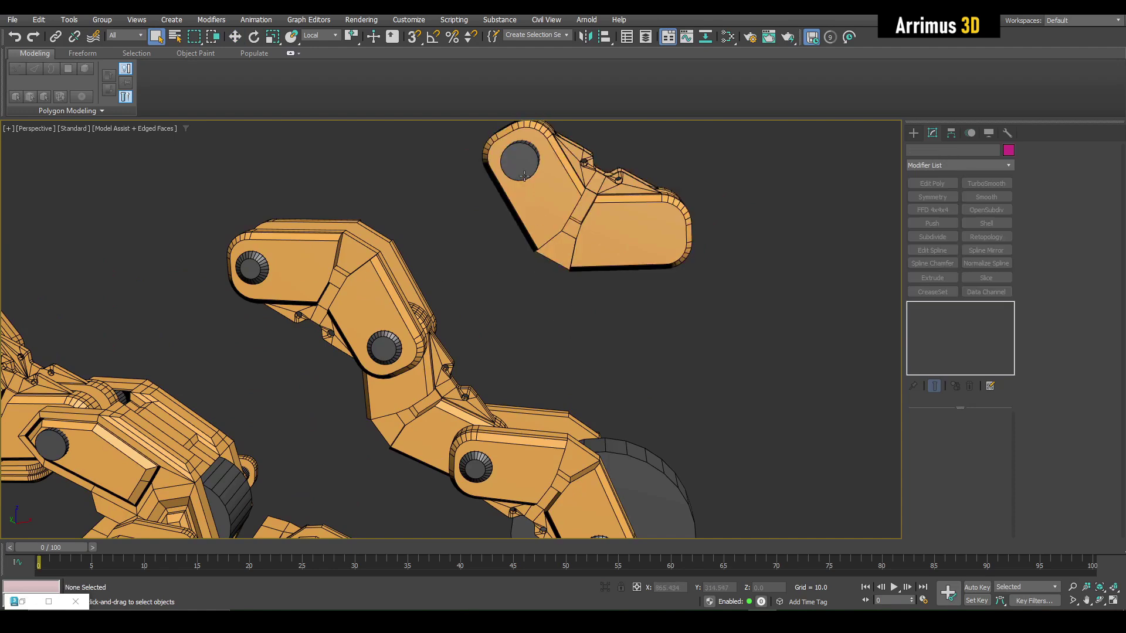
pyautogui.moveTo(524, 176); pyautogui.dragTo(496, 217, button='middle')
pyautogui.moveTo(461, 183); pyautogui.dragTo(455, 212)
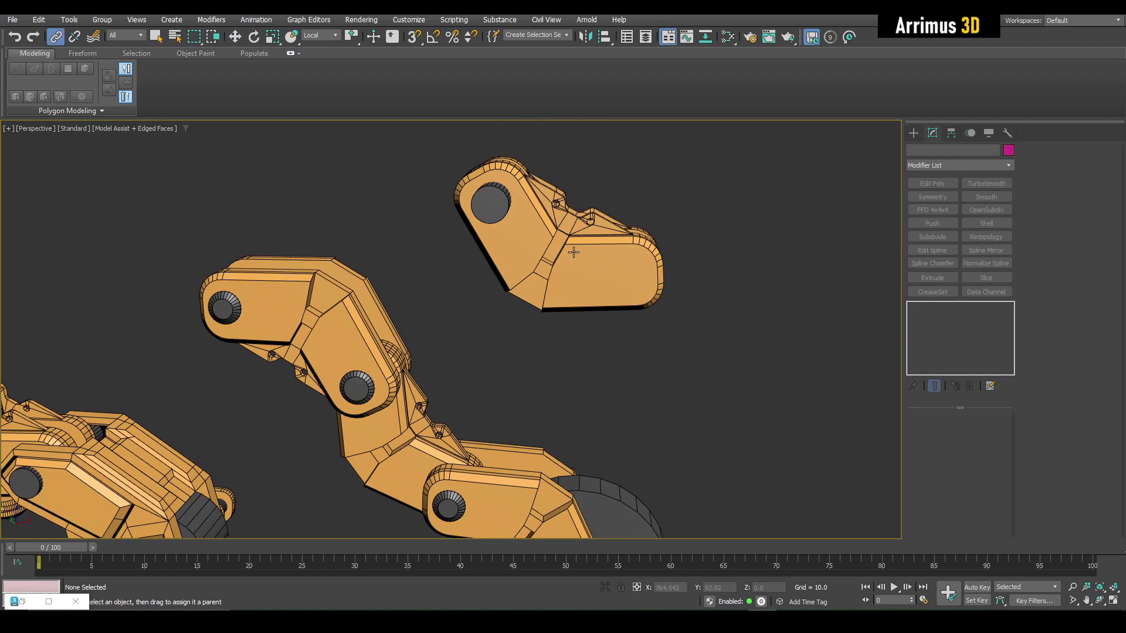
pyautogui.moveTo(574, 252); pyautogui.dragTo(494, 222)
# Rotate the pin 180° about X with angle snap, and swing its linked segment freely so it arches downward
pyautogui.click(494, 221)
pyautogui.press('e')
pyautogui.keyDown('alt'); pyautogui.moveTo(493, 221); pyautogui.dragTo(488, 230, button='middle'); pyautogui.keyUp('alt')
pyautogui.press('a')
pyautogui.moveTo(493, 212); pyautogui.dragTo(497, 170)
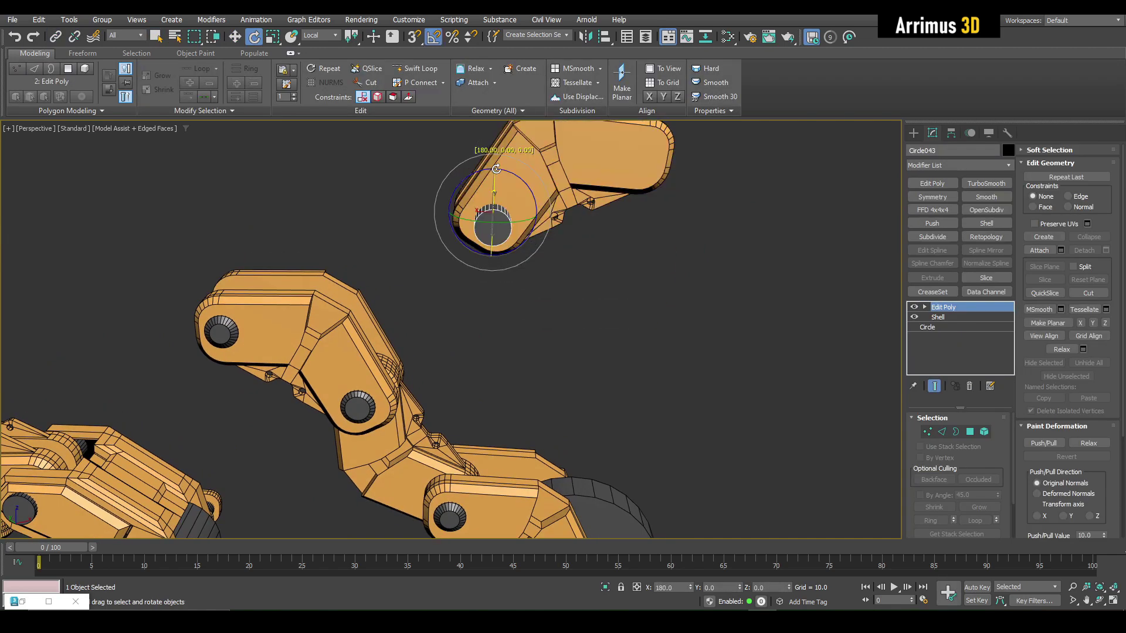
pyautogui.moveTo(496, 170); pyautogui.dragTo(481, 202, button='middle')
pyautogui.press('a')
pyautogui.moveTo(496, 205); pyautogui.dragTo(520, 248)
pyautogui.scroll(-5, 522, 261)
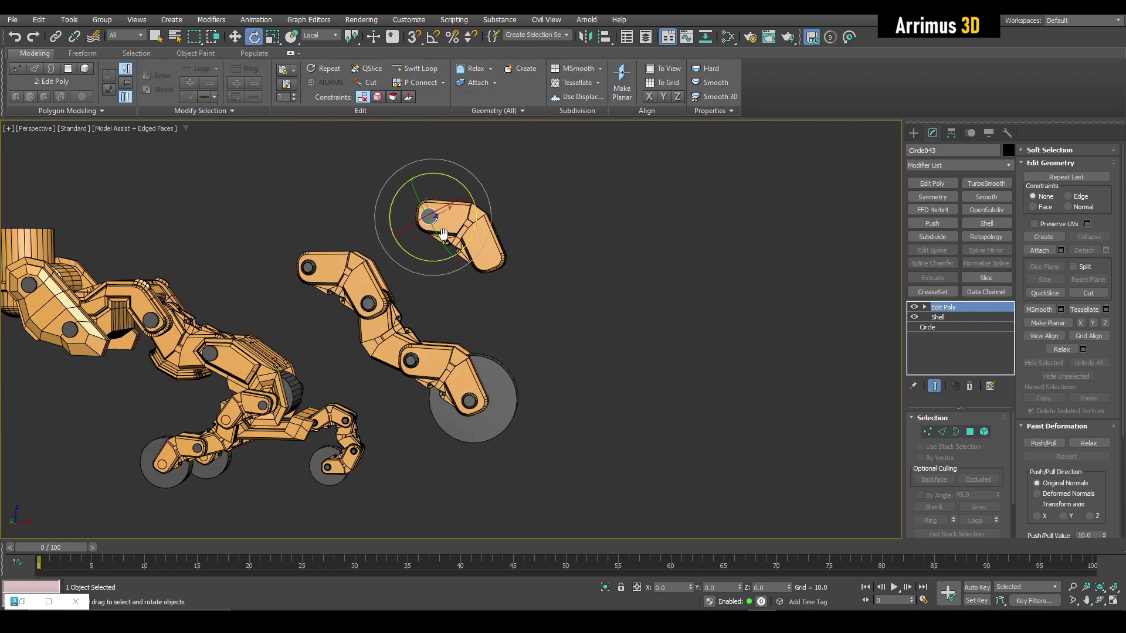
pyautogui.moveTo(430, 237); pyautogui.dragTo(411, 232, button='middle')
pyautogui.scroll(5, 480, 279)
pyautogui.press('q')
# Examine the reposed segment next to the wheeled arm, with and without edged faces
pyautogui.scroll(-3, 479, 279)
pyautogui.keyDown('alt'); pyautogui.moveTo(479, 279); pyautogui.dragTo(401, 265, button='middle'); pyautogui.keyUp('alt')
pyautogui.press('F4')
pyautogui.keyDown('alt'); pyautogui.moveTo(402, 265); pyautogui.dragTo(464, 301, button='middle'); pyautogui.keyUp('alt')
pyautogui.scroll(3, 495, 289)
pyautogui.scroll(-3, 493, 296)
pyautogui.press('F4')
pyautogui.click(453, 263)
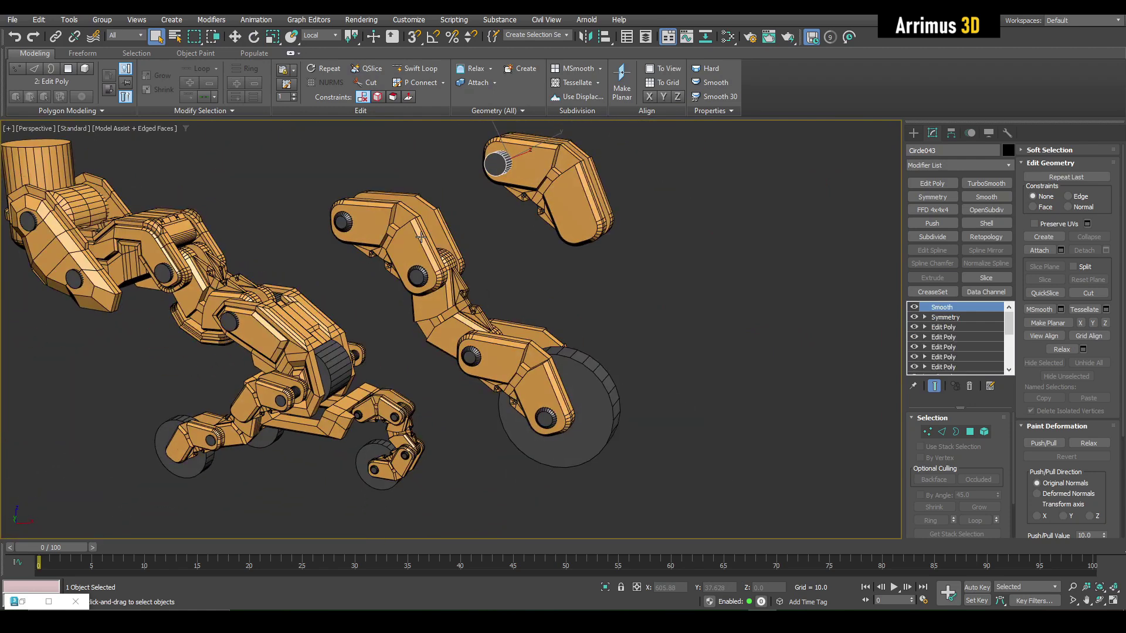
pyautogui.keyDown('alt'); pyautogui.moveTo(453, 263); pyautogui.dragTo(496, 310, button='middle'); pyautogui.keyUp('alt')
pyautogui.click(491, 291)
pyautogui.press('F4')
pyautogui.scroll(4, 496, 311)
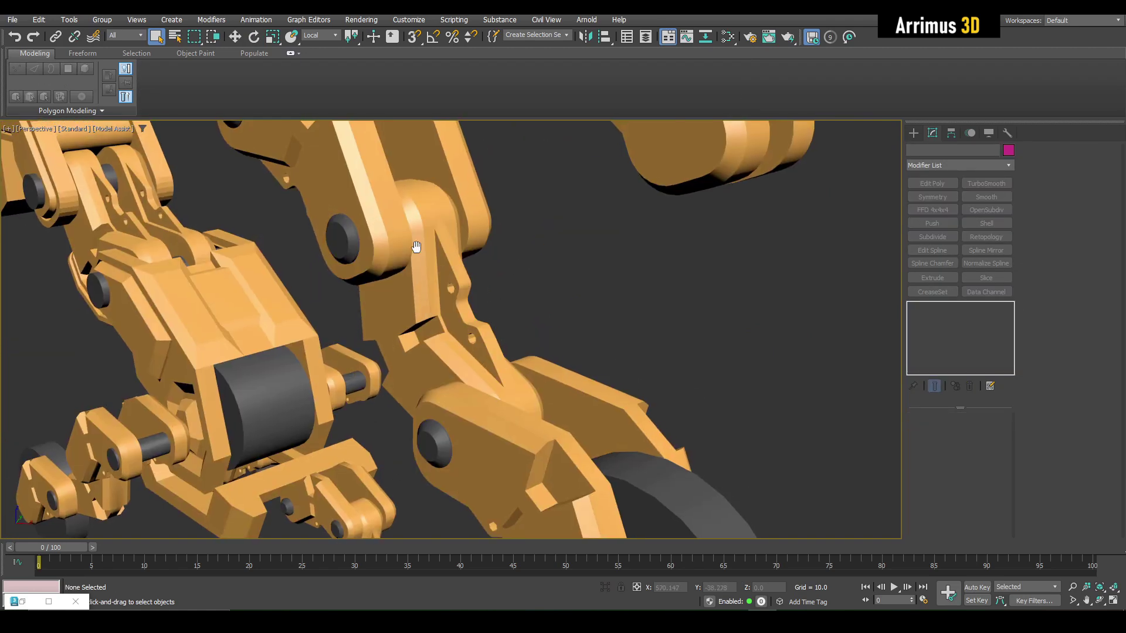
# Select the wheeled arm's connecting segment and examine how it joins the neighbouring segments
pyautogui.scroll(-4, 413, 261)
pyautogui.click(401, 225)
pyautogui.press('F4')
pyautogui.click(441, 283)
pyautogui.click(441, 281)
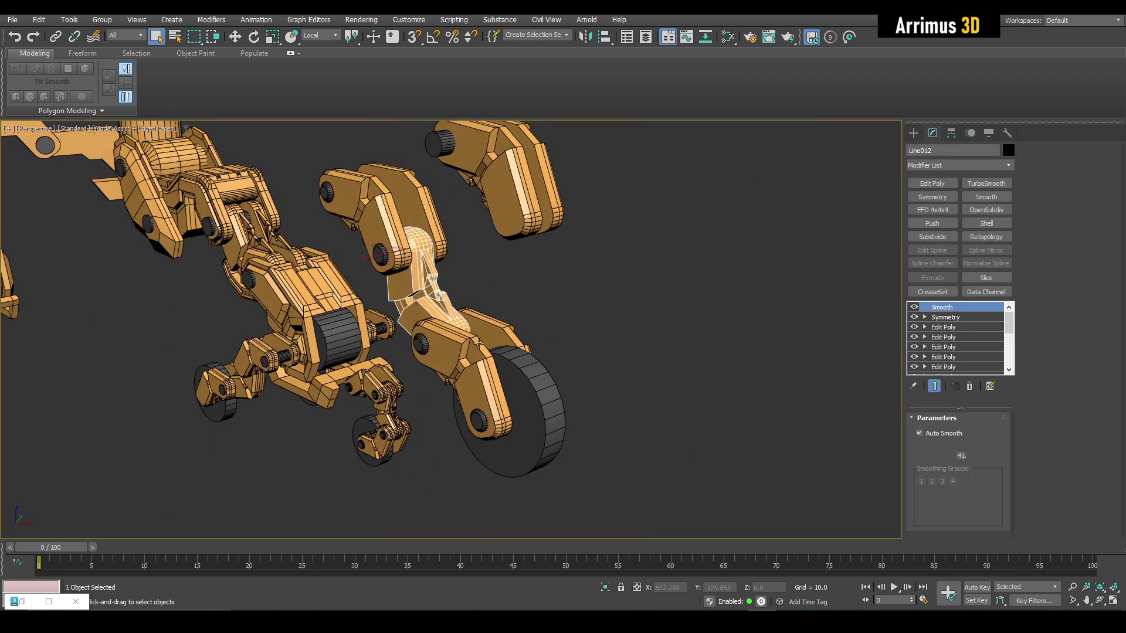
pyautogui.click(496, 292)
pyautogui.scroll(4, 420, 287)
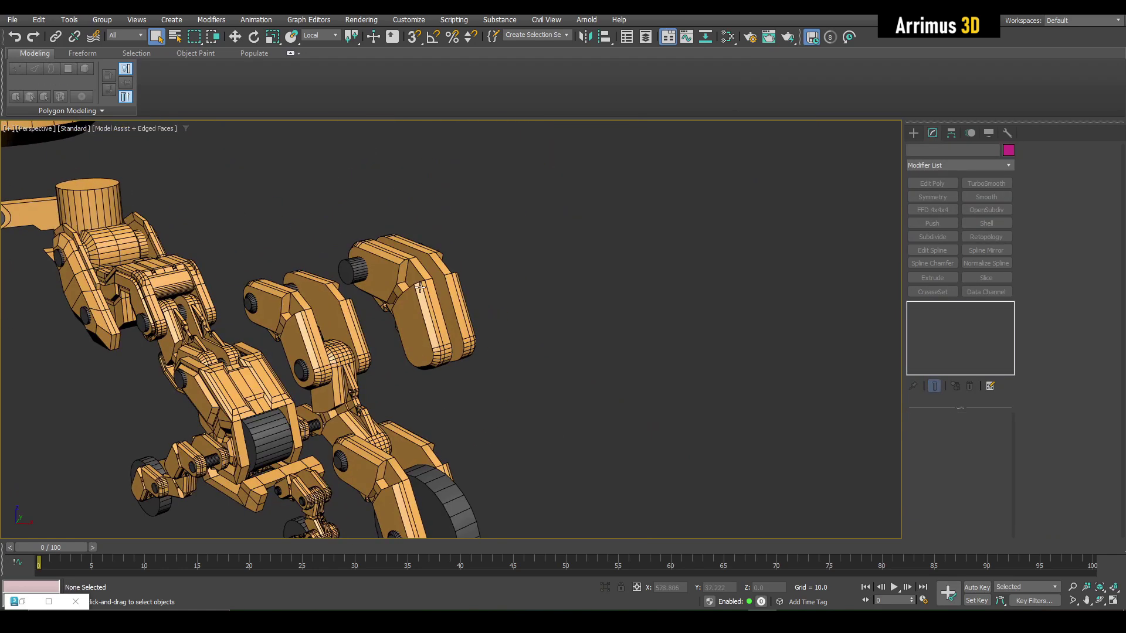
pyautogui.keyDown('alt'); pyautogui.moveTo(405, 272); pyautogui.dragTo(427, 277, button='middle'); pyautogui.keyUp('alt')
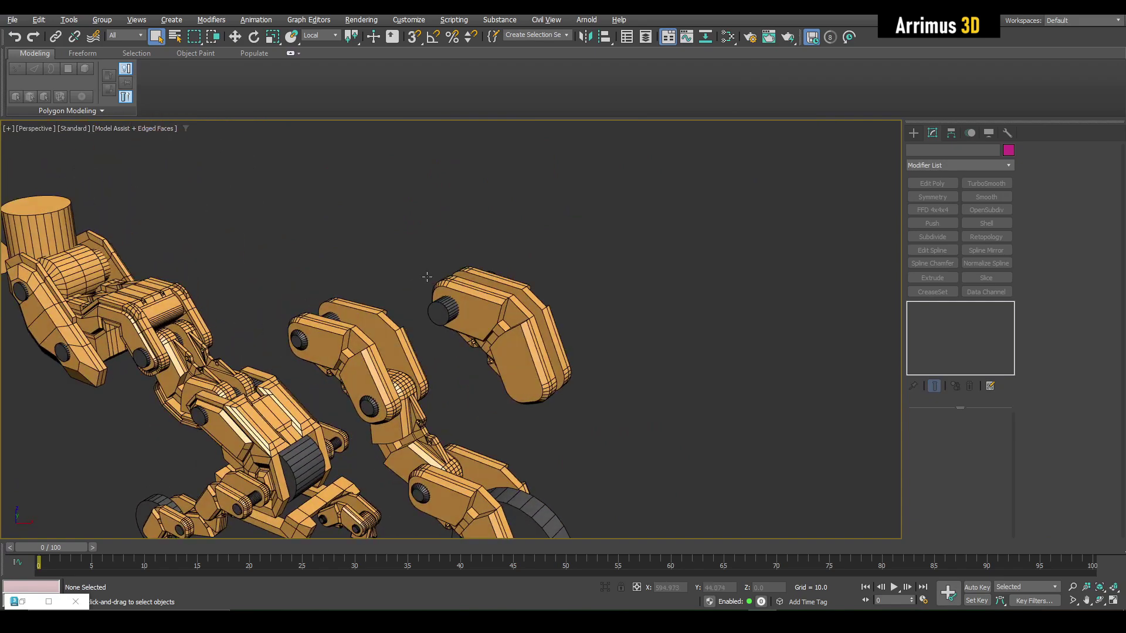
# Clone the reposed segment and its pin as a copy, placing it at the first segment's free end
pyautogui.click(448, 305)
pyautogui.scroll(6, 455, 296)
pyautogui.scroll(-5, 501, 317)
pyautogui.moveTo(553, 347); pyautogui.dragTo(516, 273, button='middle')
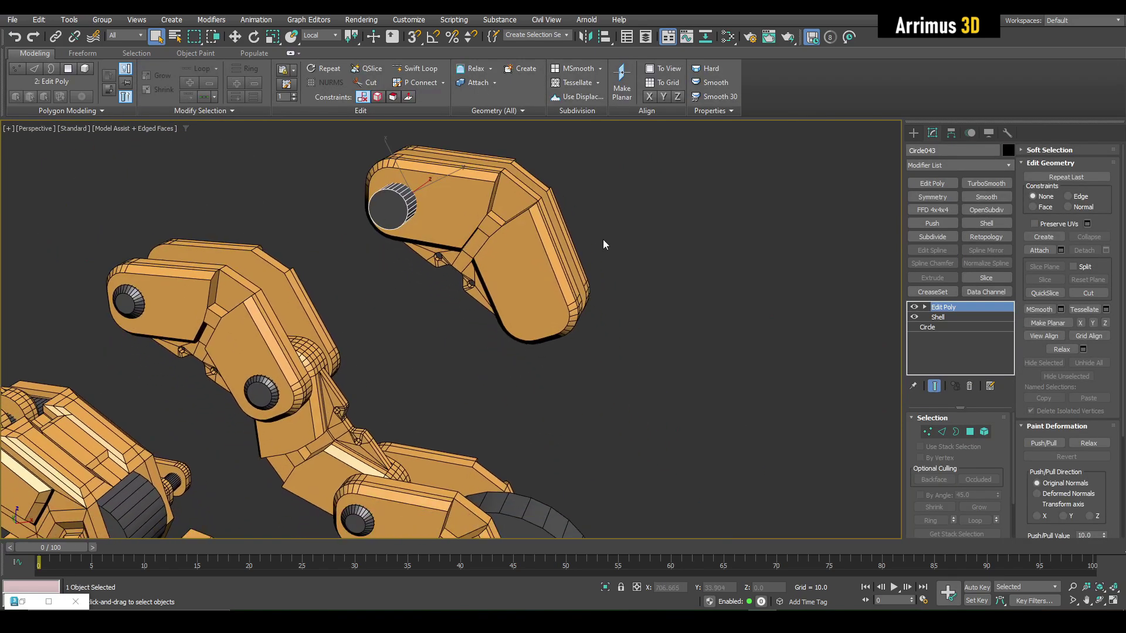
pyautogui.click(603, 240)
pyautogui.moveTo(364, 184); pyautogui.dragTo(401, 230)
pyautogui.press('w')
pyautogui.keyDown('alt'); pyautogui.moveTo(405, 236); pyautogui.dragTo(439, 231, button='middle'); pyautogui.keyUp('alt')
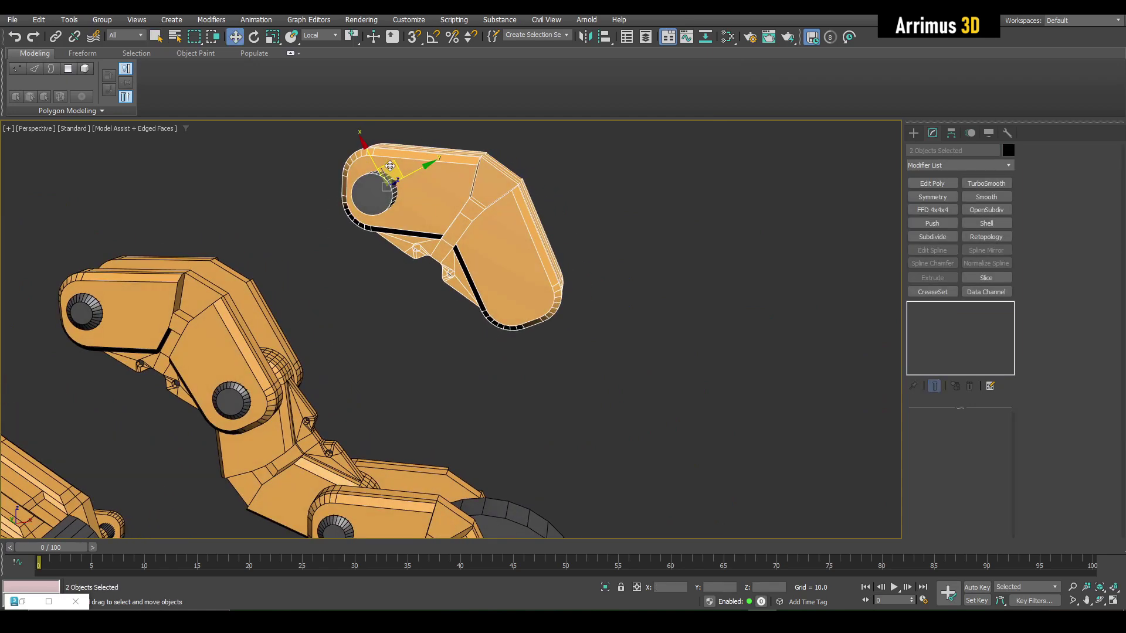
pyautogui.keyDown('shift'); pyautogui.moveTo(390, 166); pyautogui.dragTo(530, 259); pyautogui.keyUp('shift')
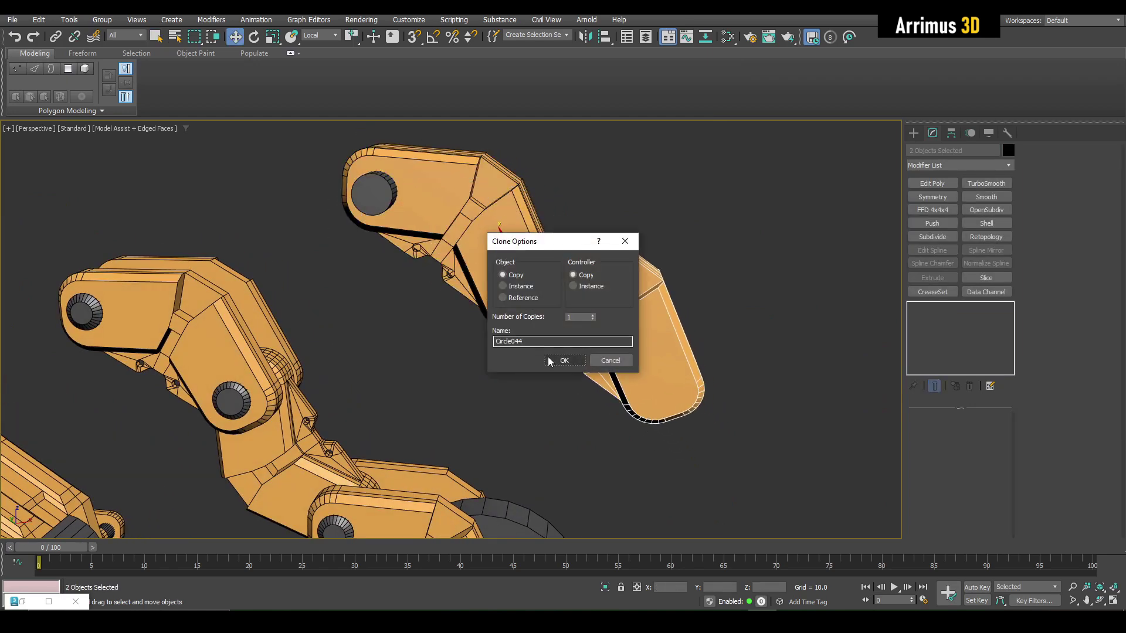
pyautogui.click(550, 362)
pyautogui.press('q')
pyautogui.moveTo(545, 382); pyautogui.dragTo(452, 341, button='middle')
# Try to rotate the second segment about its own pivot
pyautogui.click(499, 272)
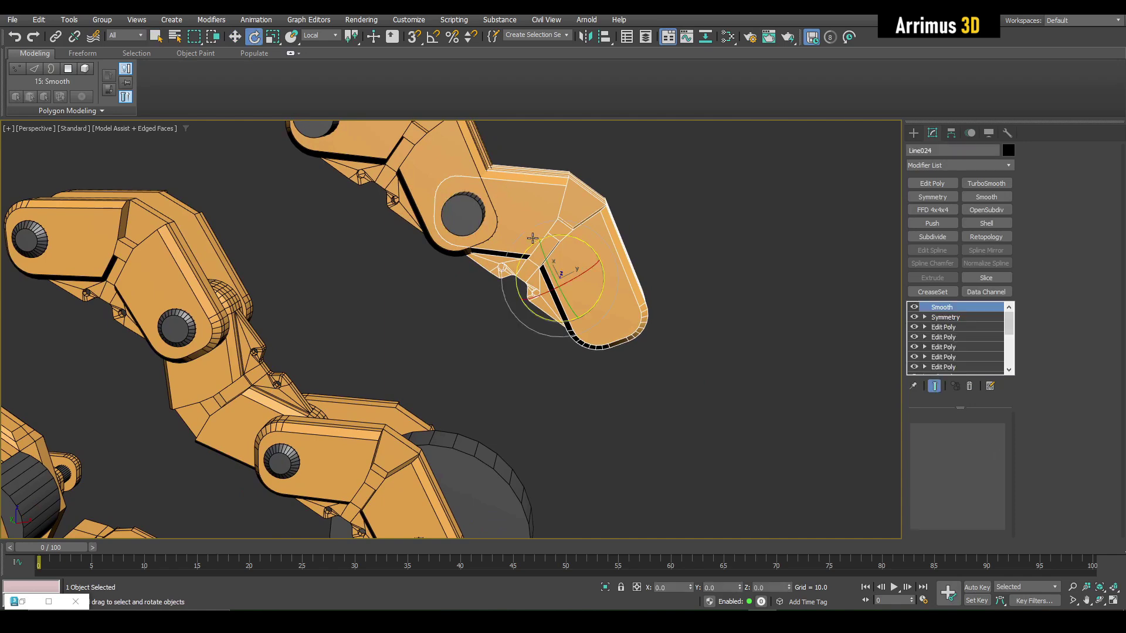
pyautogui.press('e')
pyautogui.keyDown('alt'); pyautogui.moveTo(499, 273); pyautogui.dragTo(509, 312, button='middle'); pyautogui.keyUp('alt')
pyautogui.moveTo(508, 324); pyautogui.dragTo(505, 226)
pyautogui.hotkey('ctrl', 'z')
# Flip the second segment by rotating its parent pin, and swing it to continue the chain from the first segment
pyautogui.moveTo(451, 291); pyautogui.dragTo(414, 273, button='middle')
pyautogui.click(458, 305)
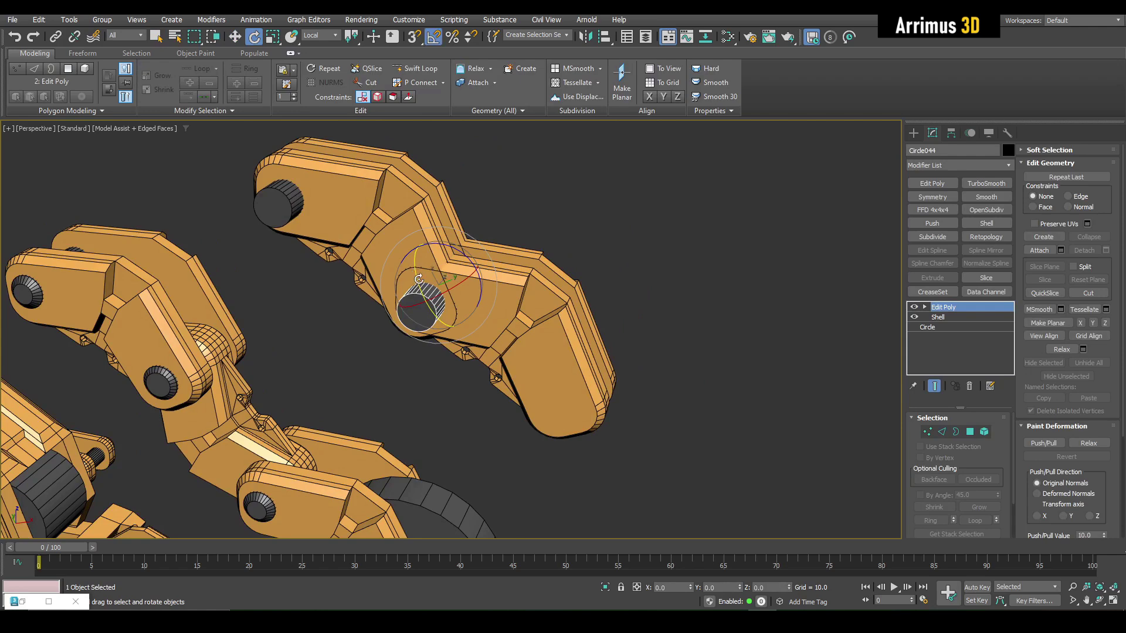
pyautogui.moveTo(418, 279); pyautogui.dragTo(433, 230)
pyautogui.keyDown('alt'); pyautogui.moveTo(433, 226); pyautogui.dragTo(460, 228, button='middle'); pyautogui.keyUp('alt')
pyautogui.moveTo(460, 228); pyautogui.dragTo(461, 236, button='middle')
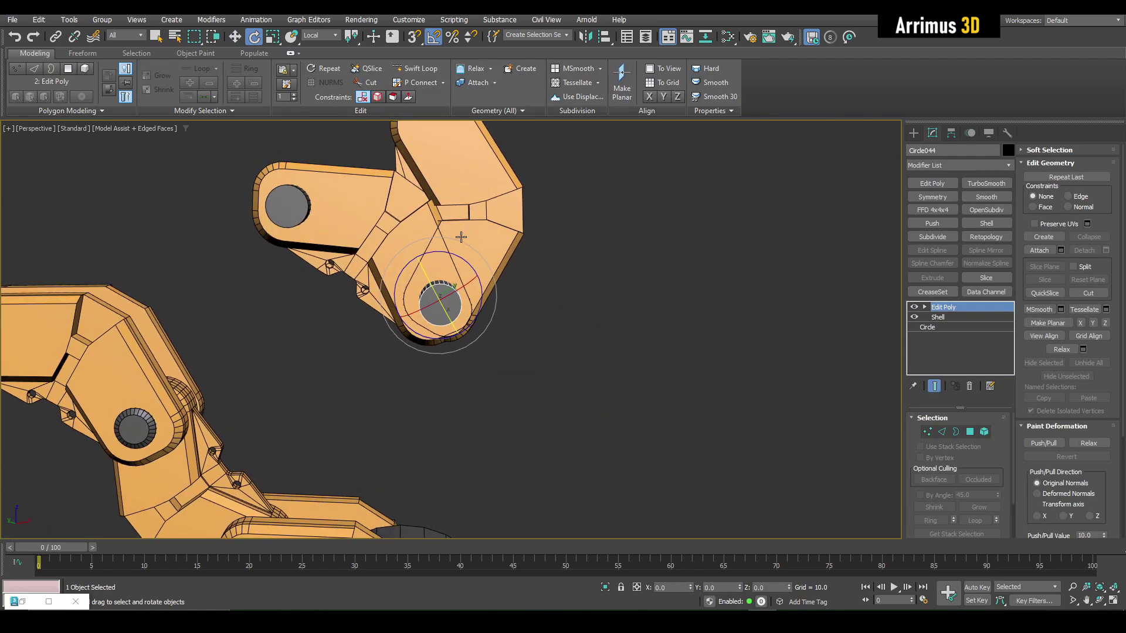
pyautogui.moveTo(455, 254); pyautogui.dragTo(560, 386)
pyautogui.moveTo(560, 386); pyautogui.dragTo(560, 312, button='middle')
pyautogui.scroll(-4, 478, 226)
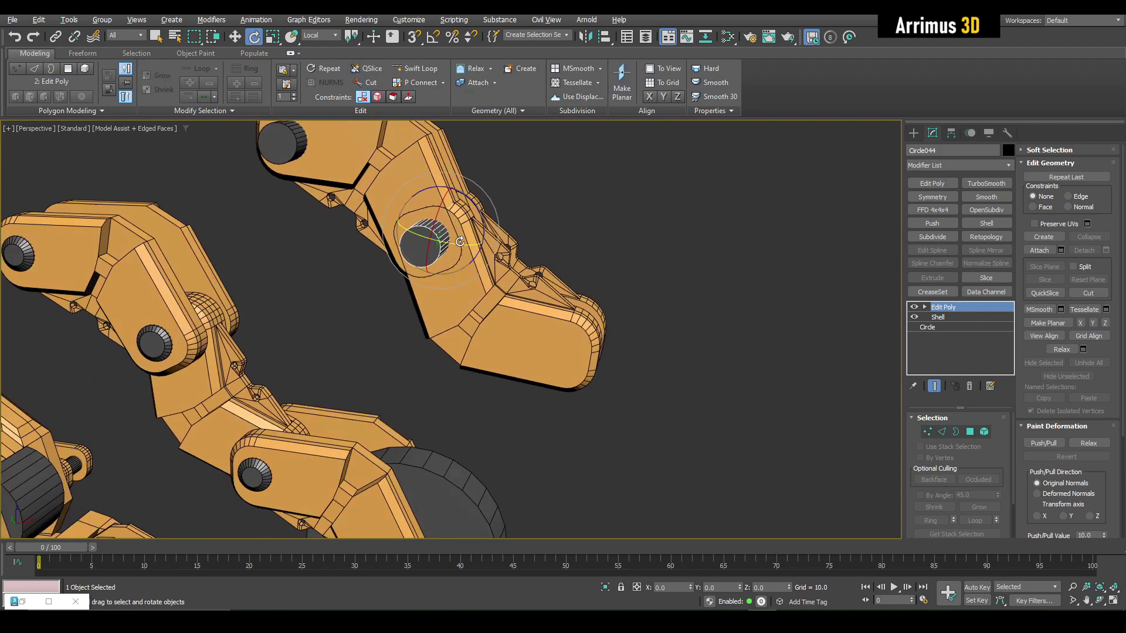
# Clone the first segment and its pin as a copy, placing it at the second segment's free end
pyautogui.press('q')
pyautogui.press('w')
pyautogui.keyDown('ctrl'); pyautogui.click(396, 204); pyautogui.keyUp('ctrl')
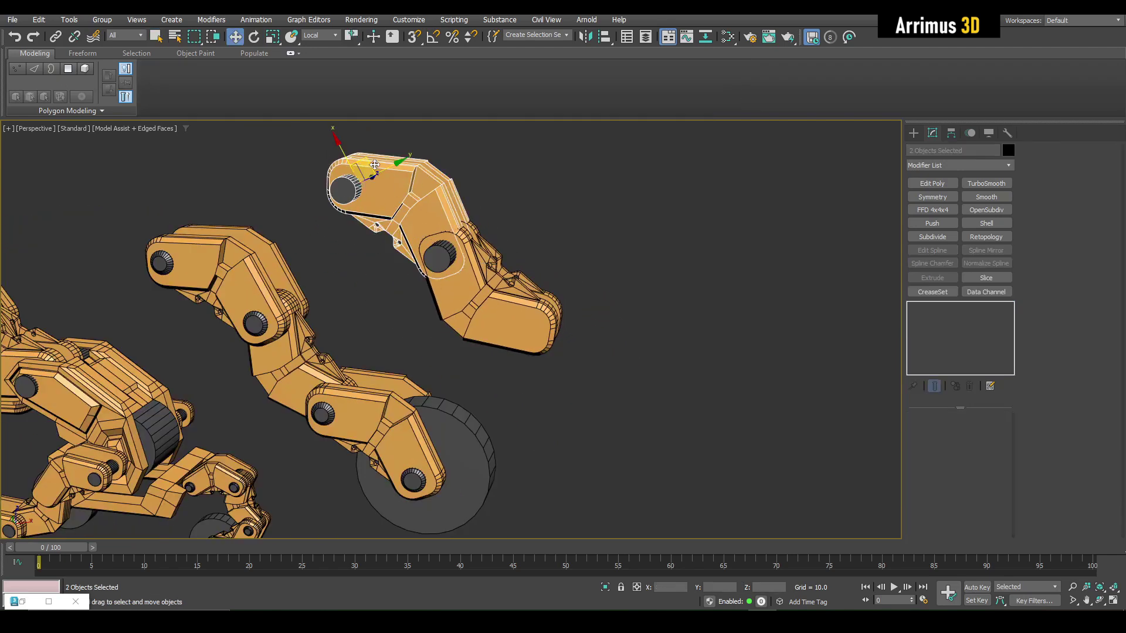
pyautogui.moveTo(375, 165); pyautogui.dragTo(556, 302)
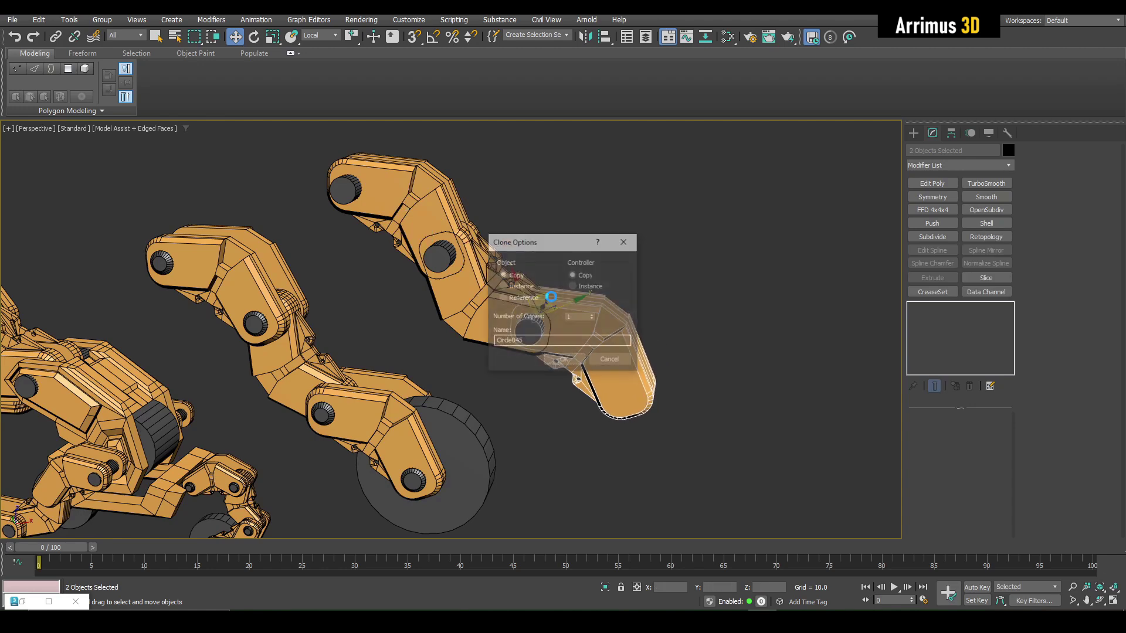
pyautogui.click(551, 363)
pyautogui.keyDown('alt'); pyautogui.moveTo(547, 357); pyautogui.dragTo(472, 311, button='middle'); pyautogui.keyUp('alt')
pyautogui.press('q')
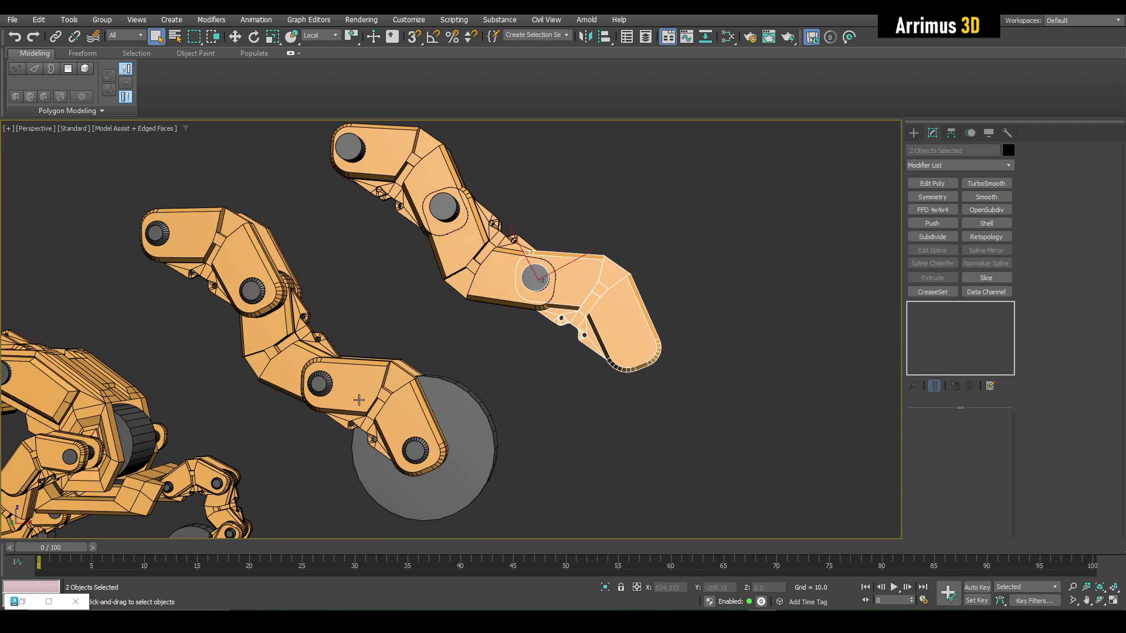
# Isolate two adjoining segments of the new arm and examine how their widths fit together at the shared joint
pyautogui.scroll(2, 539, 294)
pyautogui.press('w')
pyautogui.moveTo(534, 289)
pyautogui.keyDown('alt'); pyautogui.mouseDown(button='middle')
pyautogui.moveTo(484, 351)
pyautogui.moveTo(490, 322)
pyautogui.moveTo(459, 289)
pyautogui.moveTo(467, 340)
pyautogui.mouseUp(button='middle'); pyautogui.keyUp('alt')
pyautogui.keyDown('alt'); pyautogui.moveTo(467, 340); pyautogui.dragTo(532, 351, button='middle'); pyautogui.keyUp('alt')
pyautogui.moveTo(464, 284); pyautogui.dragTo(468, 257, button='middle')
pyautogui.keyDown('alt'); pyautogui.moveTo(468, 257); pyautogui.dragTo(471, 226, button='middle'); pyautogui.keyUp('alt')
pyautogui.click(478, 251)
pyautogui.click(411, 268)
pyautogui.keyDown('alt'); pyautogui.moveTo(410, 268); pyautogui.dragTo(435, 240, button='middle'); pyautogui.keyUp('alt')
pyautogui.moveTo(436, 241); pyautogui.dragTo(442, 303, button='middle')
pyautogui.press('q')
pyautogui.keyDown('ctrl'); pyautogui.click(428, 264); pyautogui.keyUp('ctrl')
pyautogui.hotkey('alt', 'q')
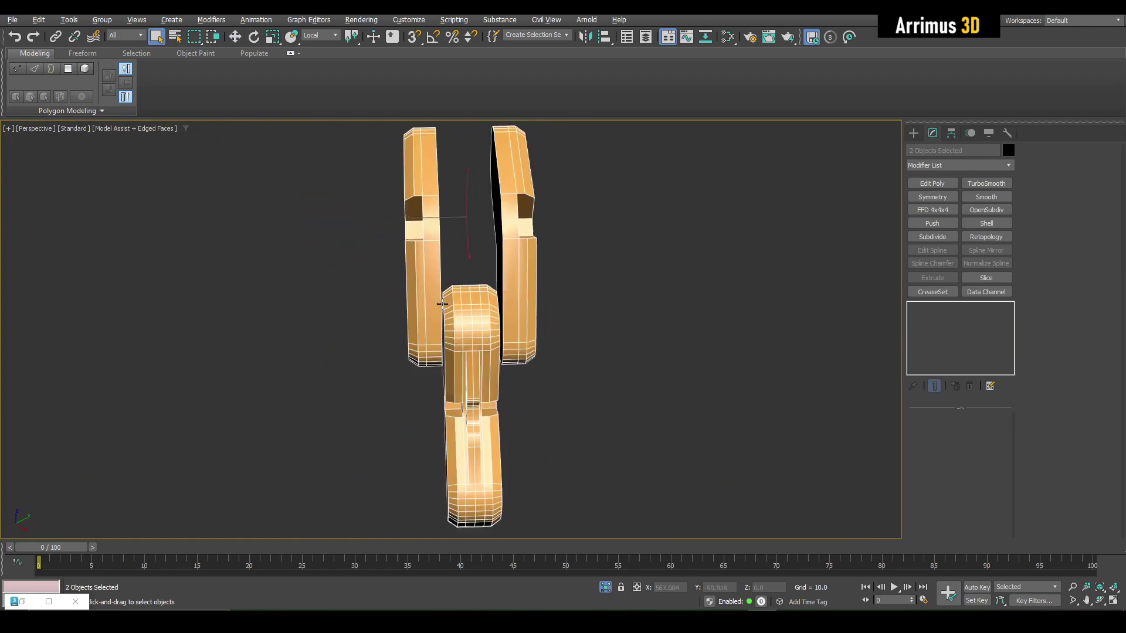
pyautogui.hotkey('alt', 'q')
pyautogui.moveTo(526, 308); pyautogui.dragTo(516, 284, button='middle')
pyautogui.click(651, 281)
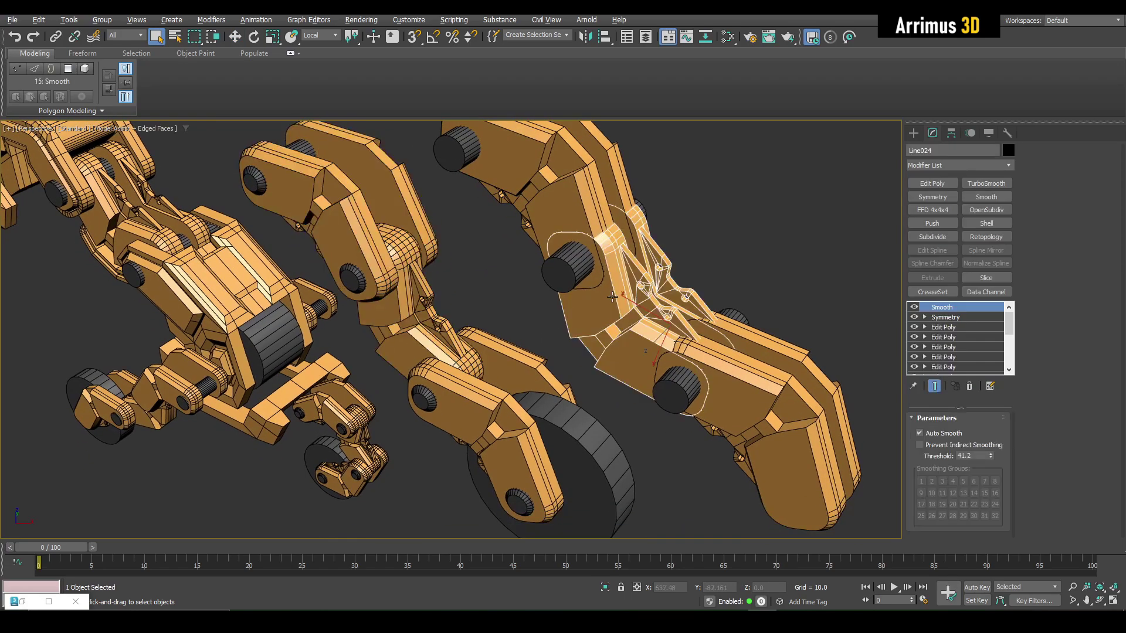
# Move the second segment's polygons inward in the Edit Poly below its Symmetry modifier, so its two halves form one central body
pyautogui.keyDown('alt'); pyautogui.moveTo(651, 282); pyautogui.dragTo(589, 285, button='middle'); pyautogui.keyUp('alt')
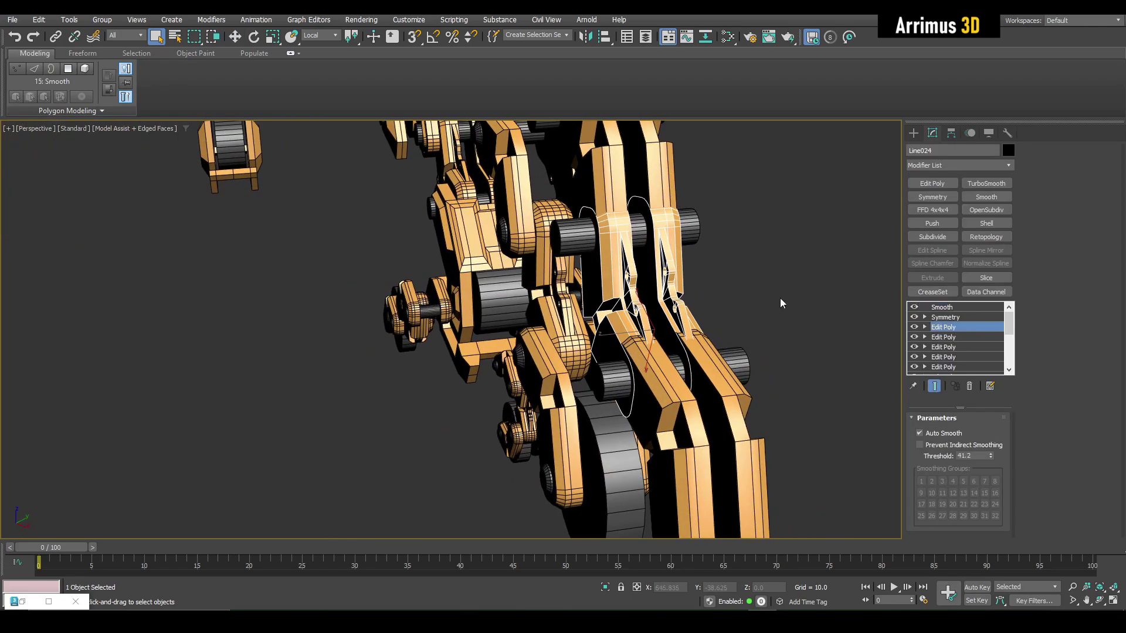
pyautogui.scroll(2, 621, 261)
pyautogui.hotkey('ctrl', 'e')
pyautogui.press('4')
pyautogui.click(581, 276)
pyautogui.press('w')
pyautogui.keyDown('alt'); pyautogui.moveTo(587, 275); pyautogui.dragTo(434, 301, button='middle'); pyautogui.keyUp('alt')
pyautogui.hotkey('ctrl', 'a')
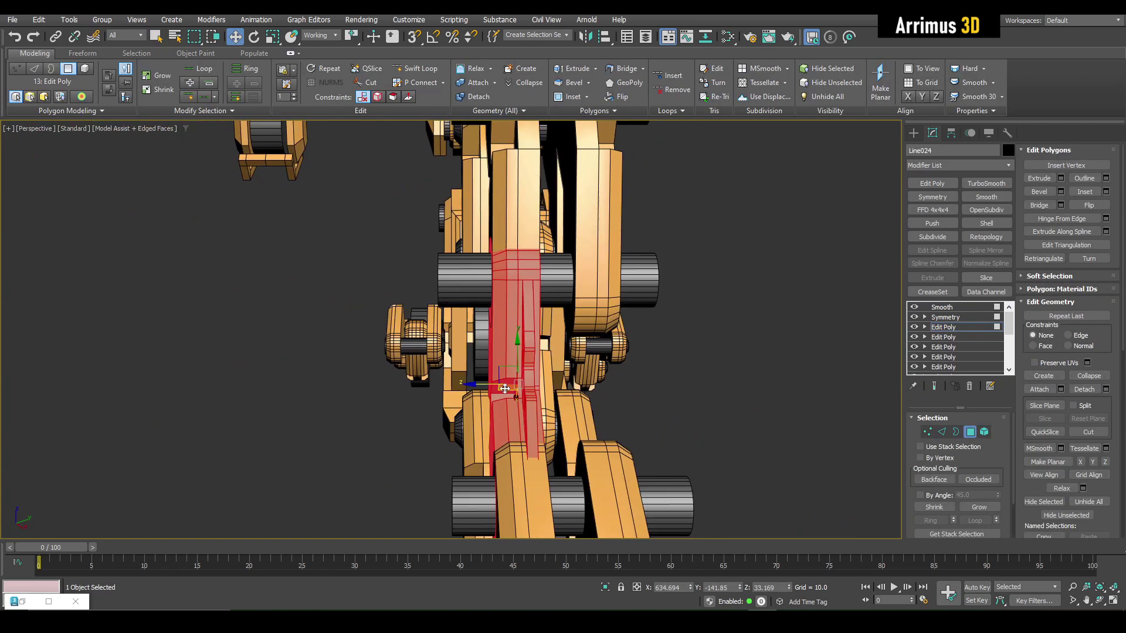
pyautogui.moveTo(481, 384); pyautogui.dragTo(508, 385)
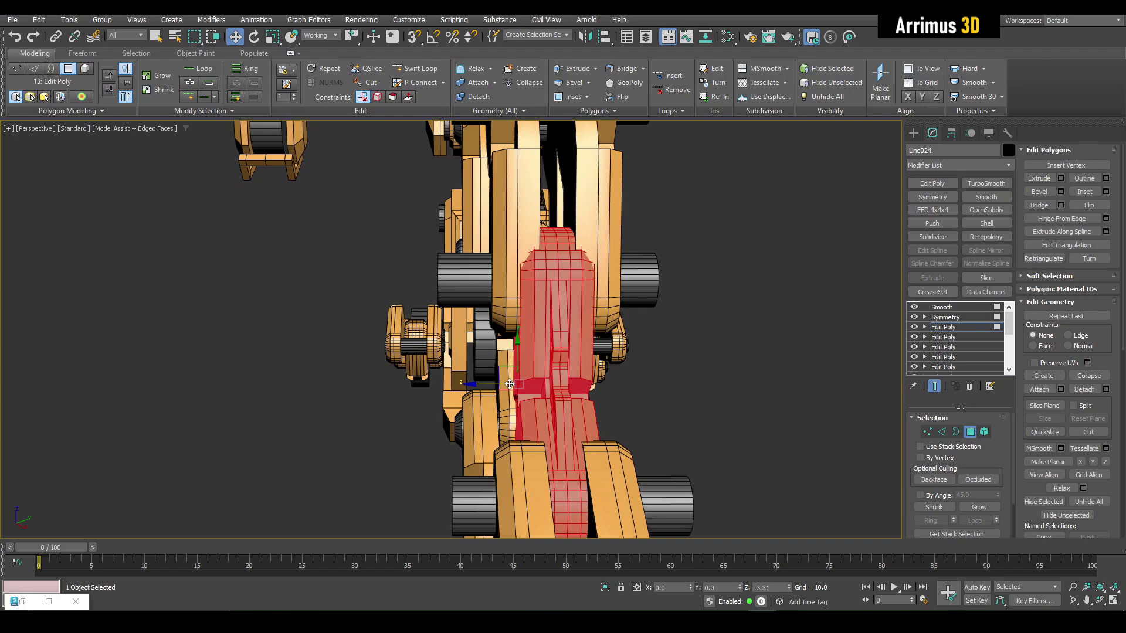
pyautogui.keyDown('alt'); pyautogui.moveTo(506, 385); pyautogui.dragTo(525, 352, button='middle'); pyautogui.keyUp('alt')
pyautogui.press('4')
pyautogui.press('q')
pyautogui.click(474, 221)
# Delete the third segment and its pin from the end of the new arm
pyautogui.moveTo(621, 287); pyautogui.dragTo(537, 268, button='middle')
pyautogui.scroll(-3, 655, 329)
pyautogui.click(715, 339)
pyautogui.press('Delete')
pyautogui.press('Delete')
# Move the first segment's polygons outward in the Edit Poly below its Symmetry modifier, widening the gap between its two plates
pyautogui.click(548, 284)
pyautogui.click(945, 327)
pyautogui.press('4')
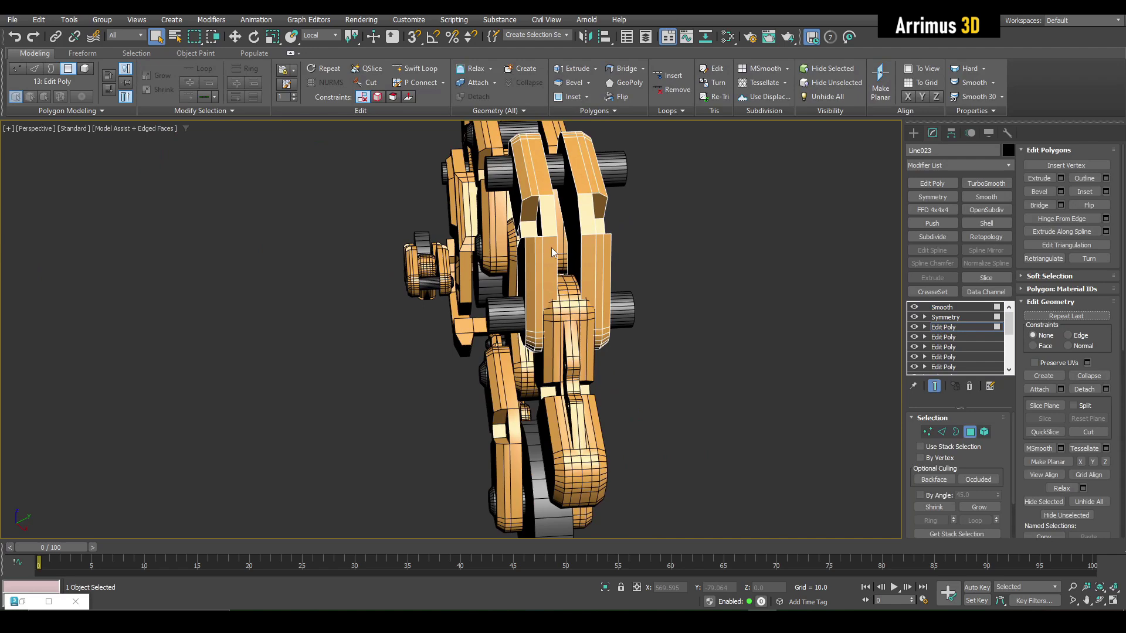
pyautogui.press('w')
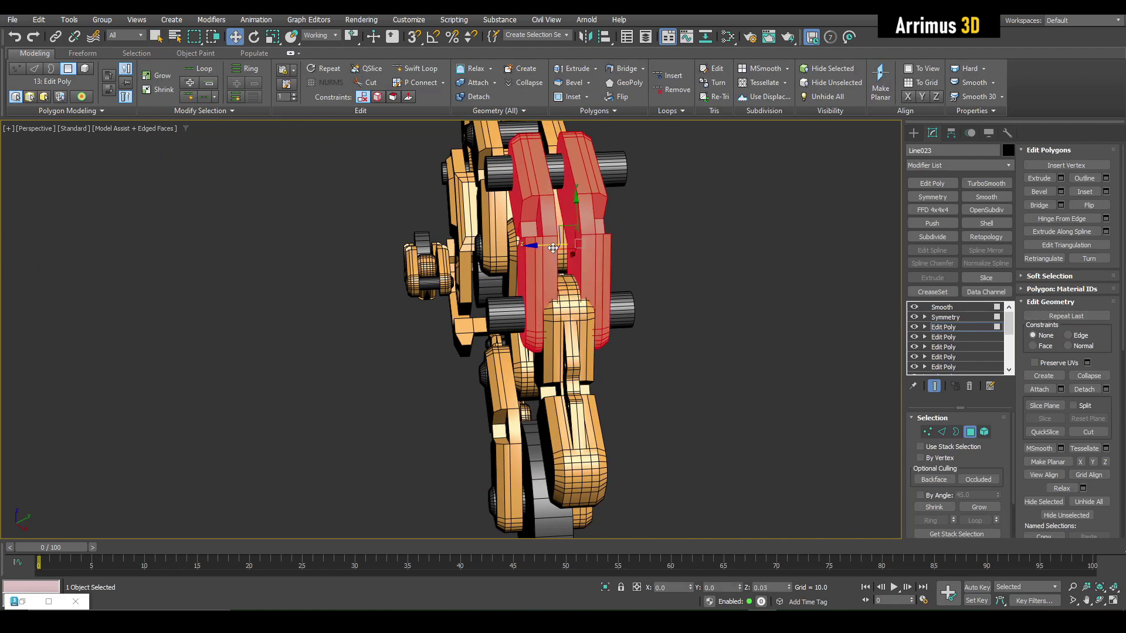
pyautogui.moveTo(553, 248); pyautogui.dragTo(565, 250)
pyautogui.press('4')
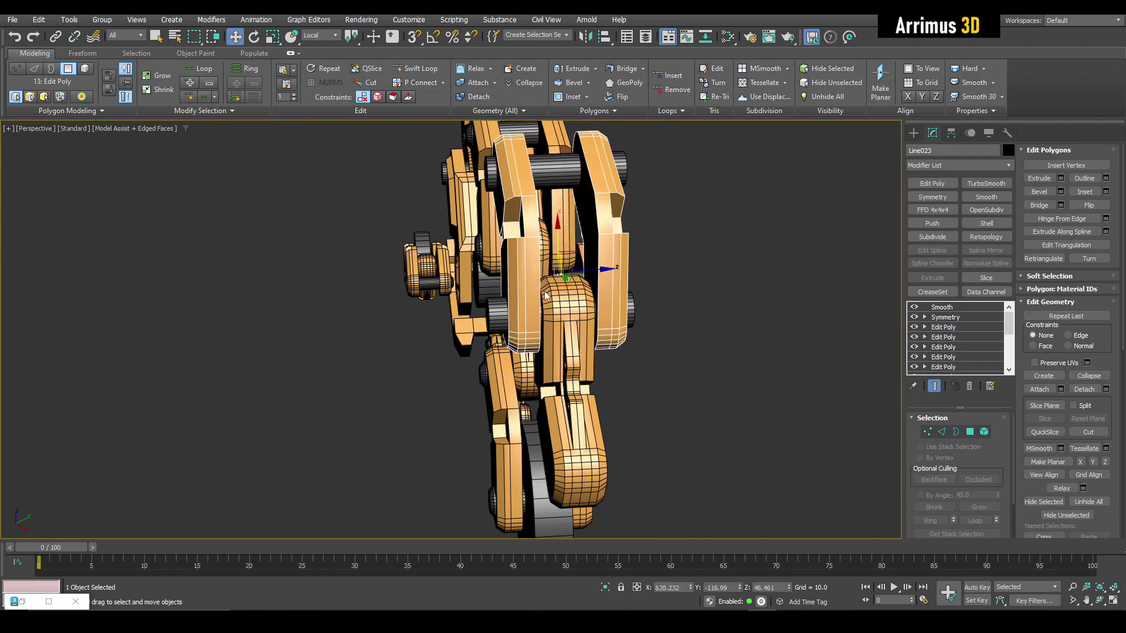
# Shorten the pin joining the first and second segments by scaling its end vertices to about 80% along its axis
pyautogui.press('q')
pyautogui.click(500, 317)
pyautogui.keyDown('alt'); pyautogui.moveTo(500, 317); pyautogui.dragTo(528, 294, button='middle'); pyautogui.keyUp('alt')
pyautogui.press('1')
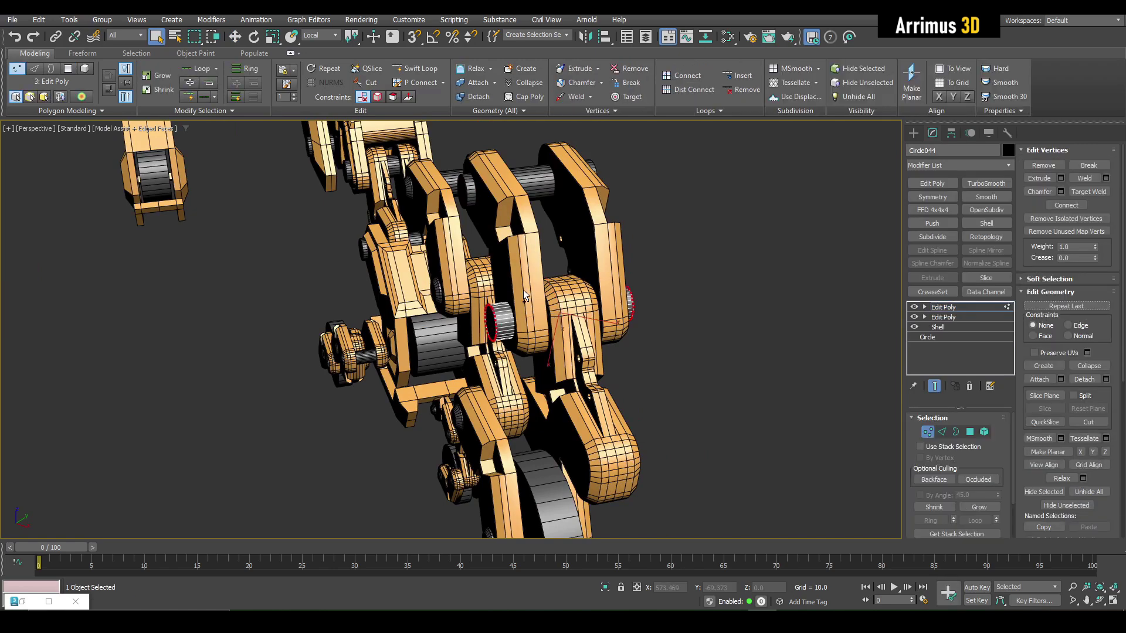
pyautogui.scroll(2, 528, 293)
pyautogui.press('r')
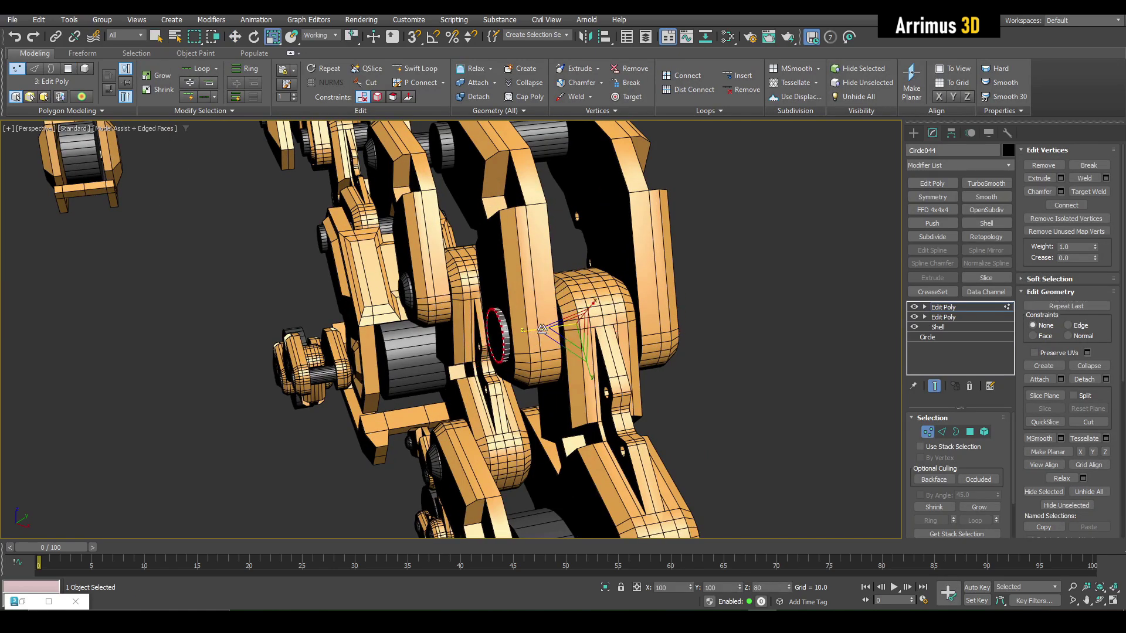
pyautogui.press('1')
pyautogui.press('q')
# Clone the widened first segment and its shortened pin as a copy, placing them at the second segment's free end
pyautogui.keyDown('alt'); pyautogui.moveTo(542, 330); pyautogui.dragTo(597, 275, button='middle'); pyautogui.keyUp('alt')
pyautogui.scroll(-2, 636, 340)
pyautogui.moveTo(456, 187); pyautogui.dragTo(415, 196, button='middle')
pyautogui.click(371, 269)
pyautogui.click(385, 197)
pyautogui.keyDown('ctrl'); pyautogui.click(439, 201); pyautogui.keyUp('ctrl')
pyautogui.press('w')
pyautogui.scroll(-2, 414, 190)
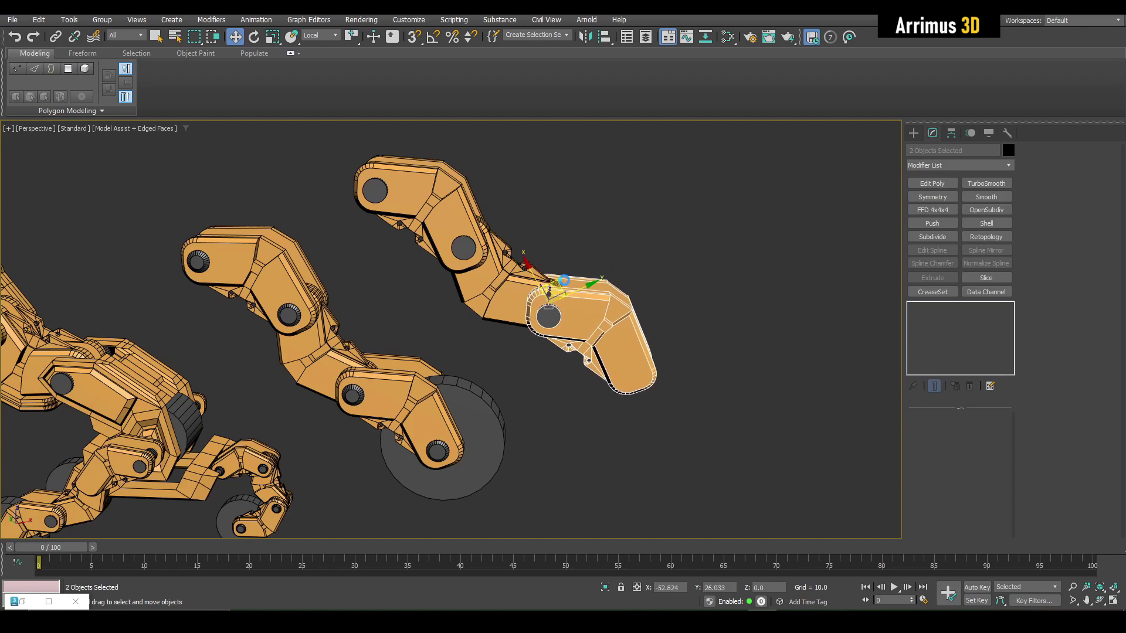
pyautogui.click(553, 358)
pyautogui.keyDown('alt'); pyautogui.moveTo(553, 358); pyautogui.dragTo(543, 322, button='middle'); pyautogui.keyUp('alt')
pyautogui.press('q')
pyautogui.click(560, 263)
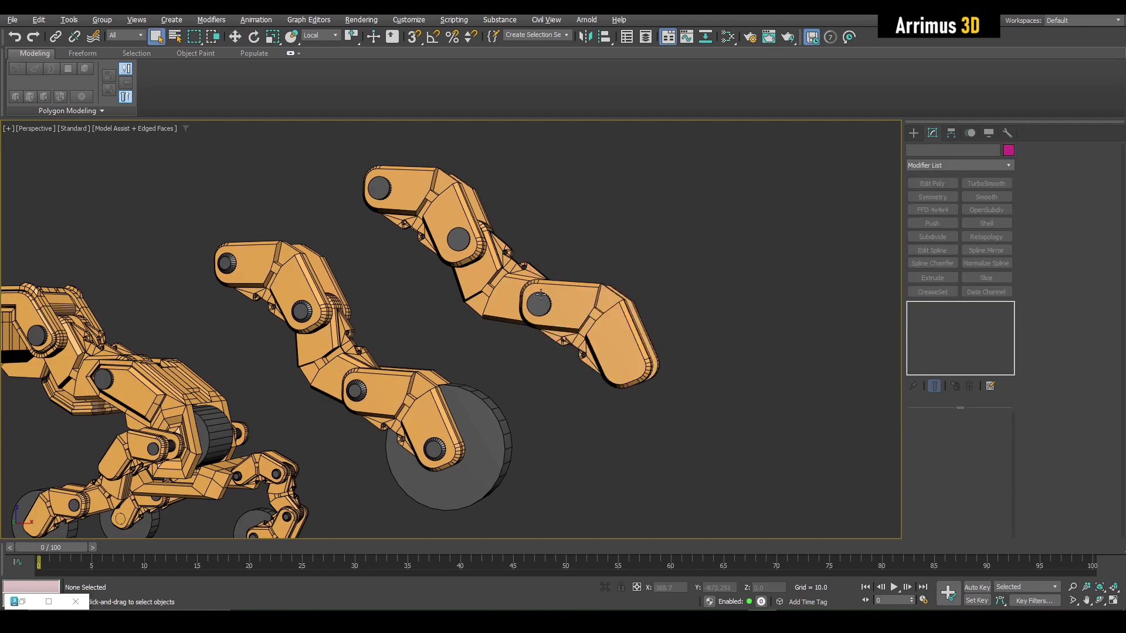
# Clone the third segment's joint pin as a copy and place it at that segment's free end
pyautogui.click(541, 296)
pyautogui.scroll(2, 536, 288)
pyautogui.click(540, 306)
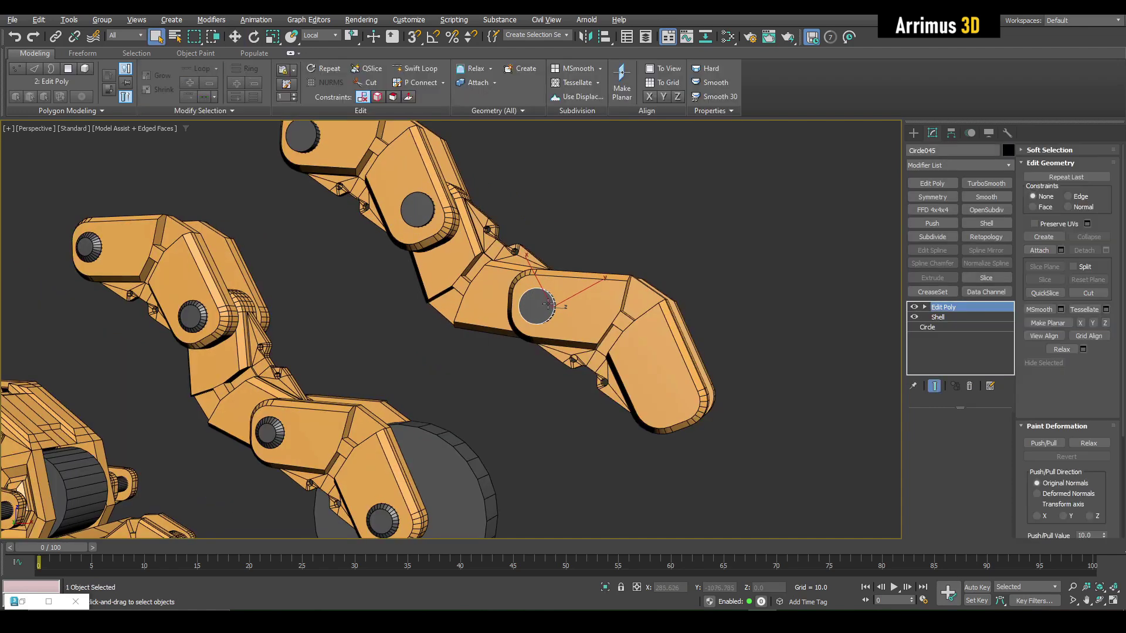
pyautogui.press('w')
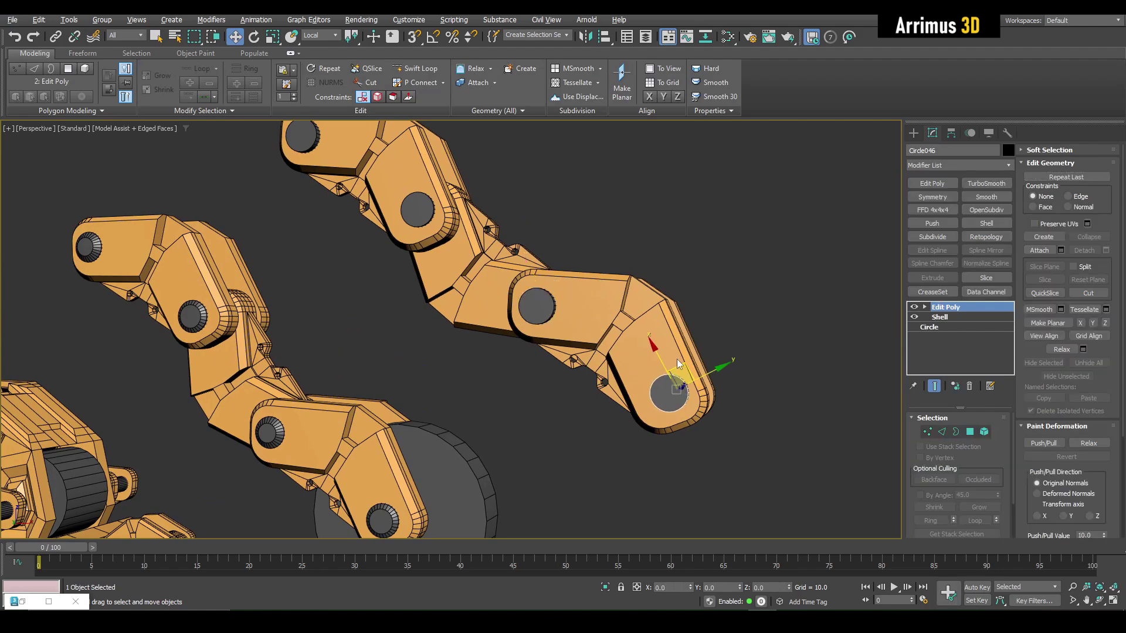
pyautogui.click(566, 358)
pyautogui.press('q')
# Add an Edit Poly modifier to the pin joining the second and third segments and open its vertices for editing
pyautogui.moveTo(523, 333)
pyautogui.keyDown('alt'); pyautogui.mouseDown(button='middle')
pyautogui.moveTo(433, 292)
pyautogui.moveTo(401, 301)
pyautogui.moveTo(514, 291)
pyautogui.moveTo(571, 344)
pyautogui.mouseUp(button='middle'); pyautogui.keyUp('alt')
pyautogui.hotkey('ctrl', 'e')
pyautogui.press('1')
pyautogui.moveTo(531, 320); pyautogui.dragTo(605, 398)
pyautogui.press('z')
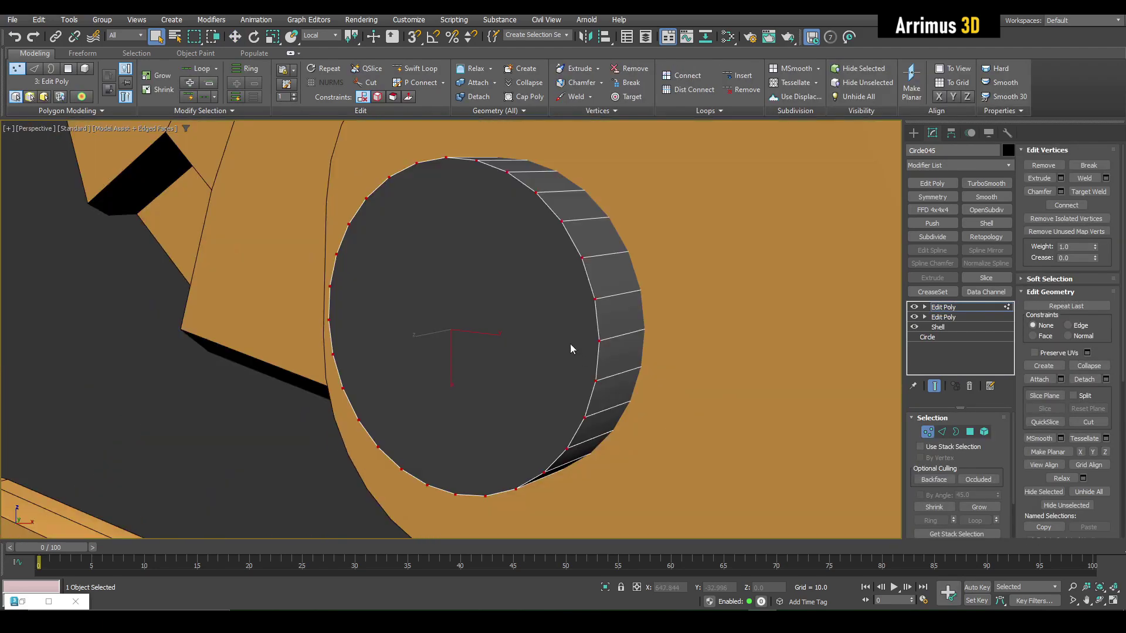
# Chamfer the rim edges of the joint pin's end face and check the pin in isolation
pyautogui.press('4')
pyautogui.click(530, 306)
pyautogui.scroll(-3, 531, 307)
pyautogui.keyDown('alt'); pyautogui.moveTo(530, 306); pyautogui.dragTo(550, 329, button='middle'); pyautogui.keyUp('alt')
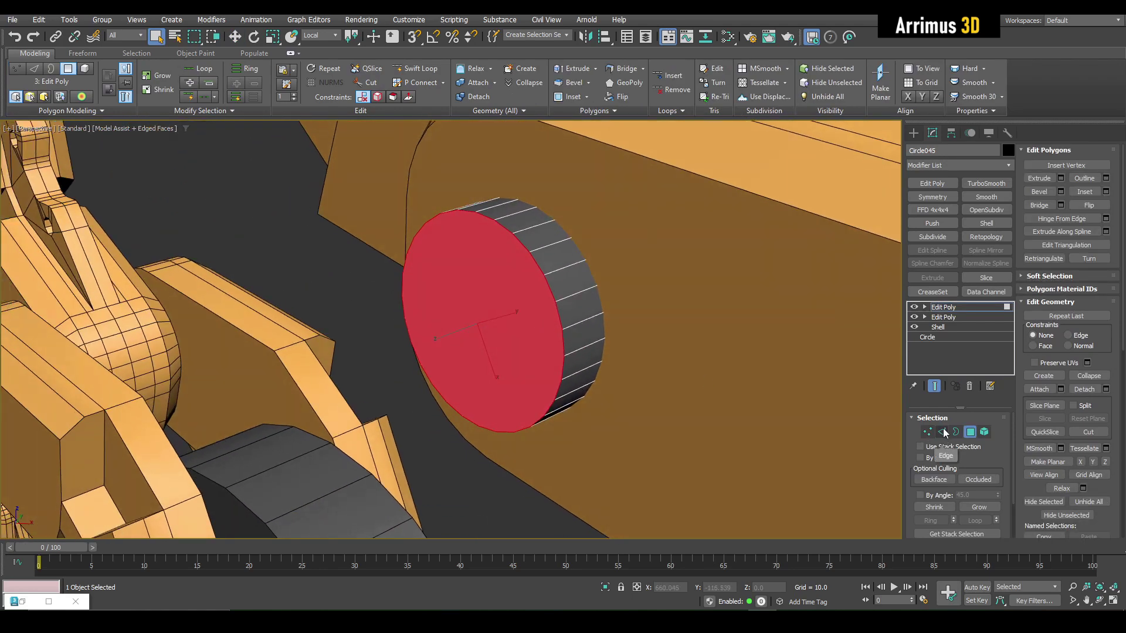
pyautogui.click(943, 430)
pyautogui.moveTo(539, 262)
pyautogui.mouseDown()
pyautogui.moveTo(537, 238)
pyautogui.moveTo(530, 260)
pyautogui.mouseUp()
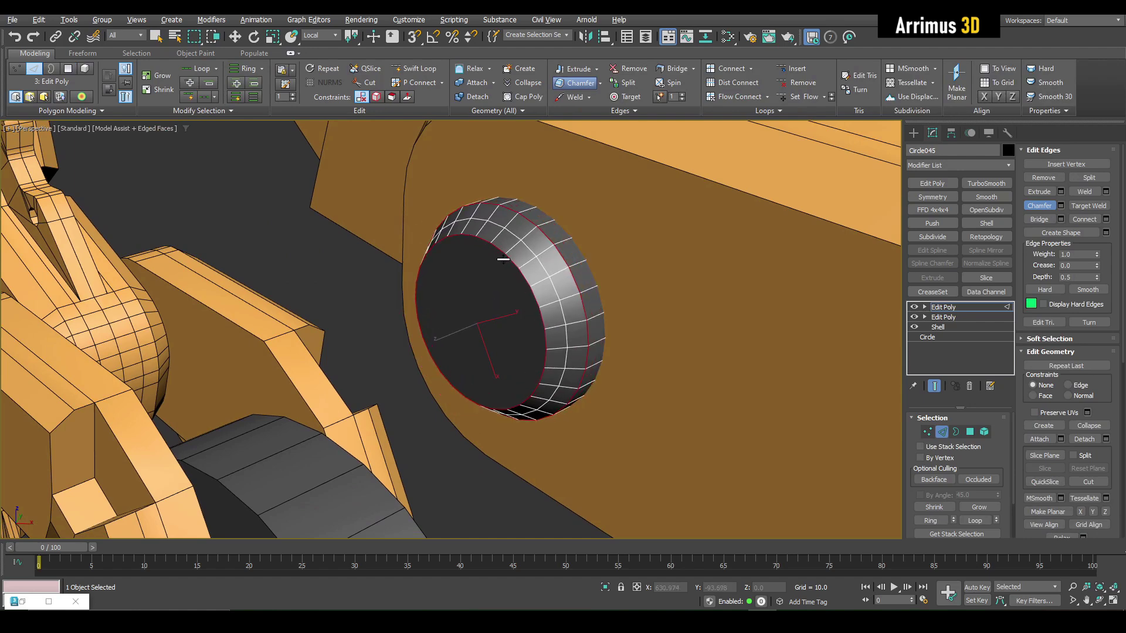
pyautogui.scroll(-10, 437, 247)
pyautogui.press('2')
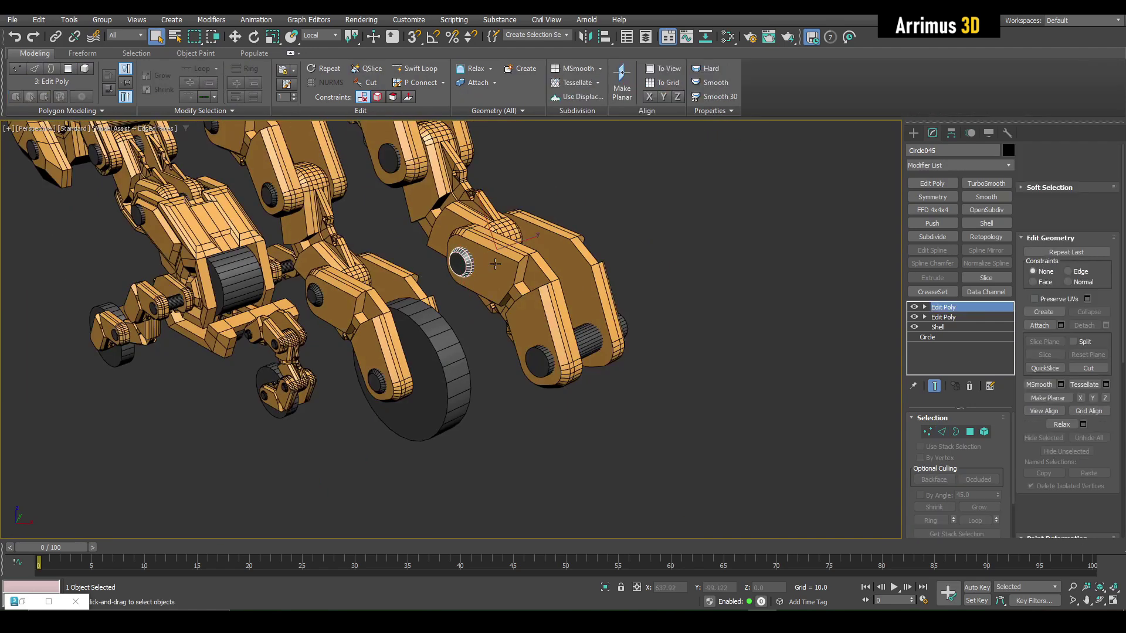
pyautogui.keyDown('alt'); pyautogui.moveTo(440, 248); pyautogui.dragTo(495, 248, button='middle'); pyautogui.keyUp('alt')
pyautogui.moveTo(394, 184); pyautogui.dragTo(440, 270, button='middle')
pyautogui.hotkey('alt', 'q')
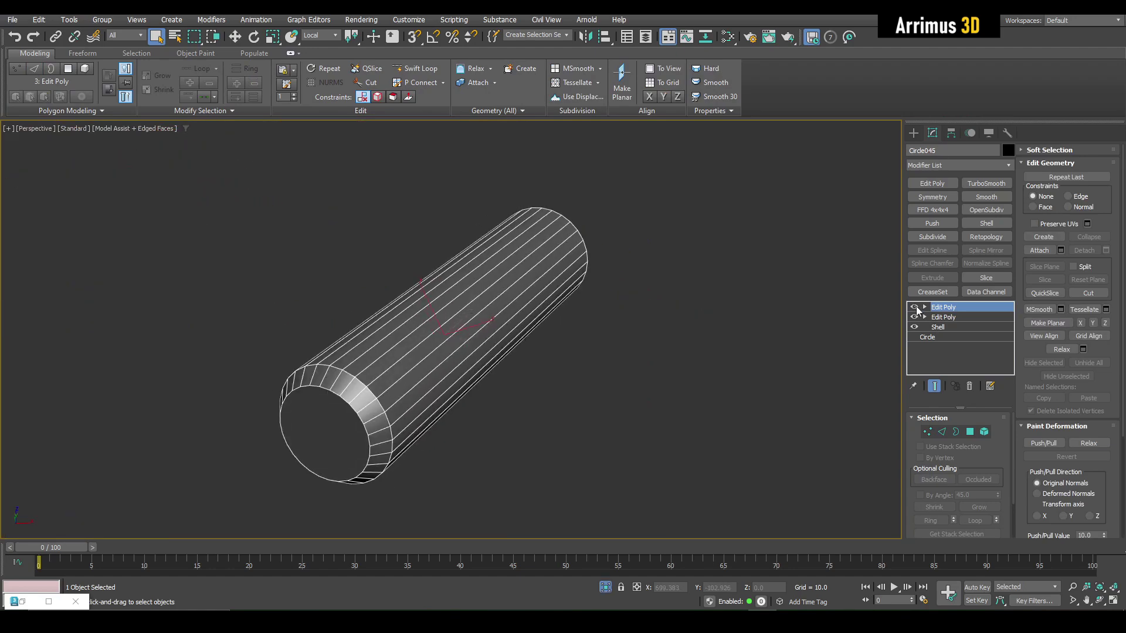
pyautogui.hotkey('alt', 'q')
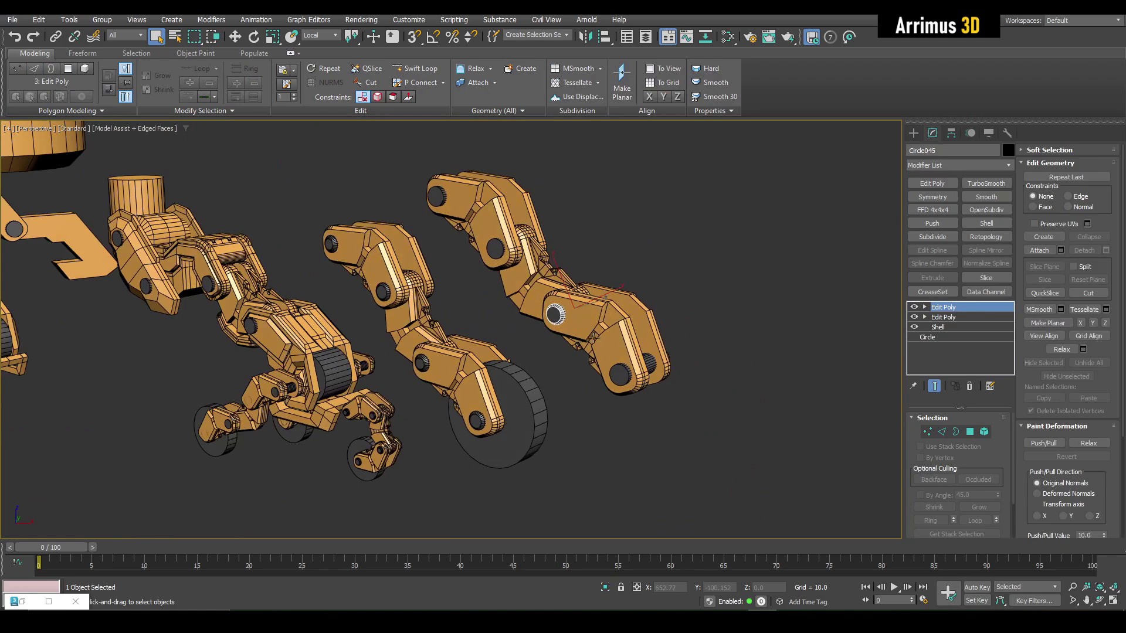
# Clone the pin at the third segment's free end in place as a copy
pyautogui.scroll(4, 594, 339)
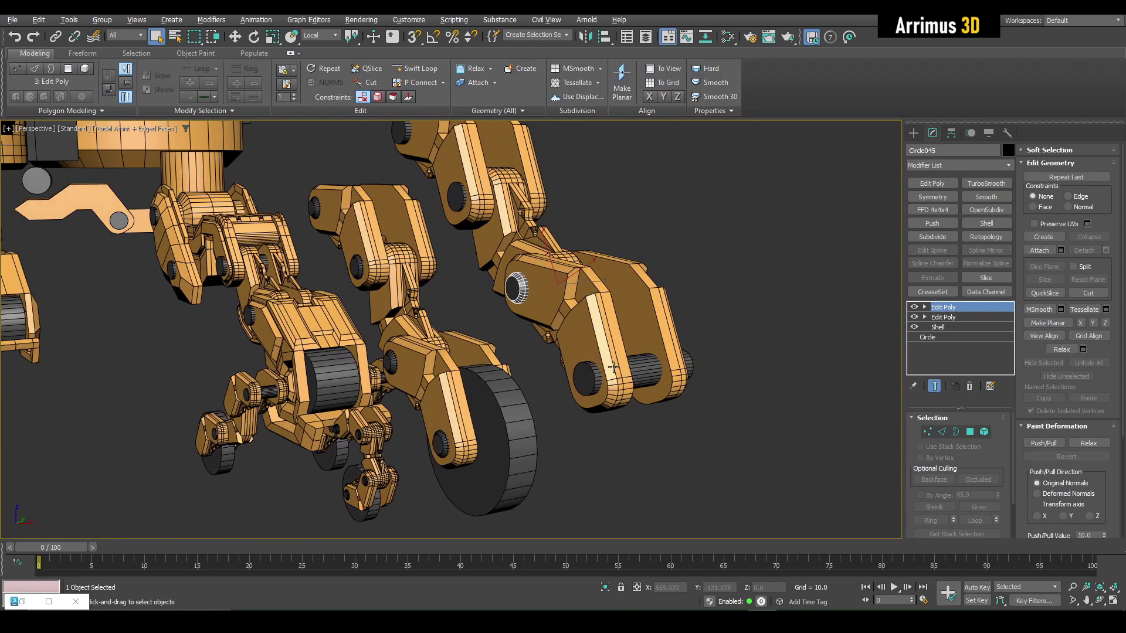
pyautogui.moveTo(613, 368)
pyautogui.mouseDown(button='middle')
pyautogui.moveTo(563, 340)
pyautogui.moveTo(539, 344)
pyautogui.mouseUp(button='middle')
pyautogui.click(564, 341)
pyautogui.scroll(2, 539, 343)
pyautogui.hotkey('ctrl', 'v')
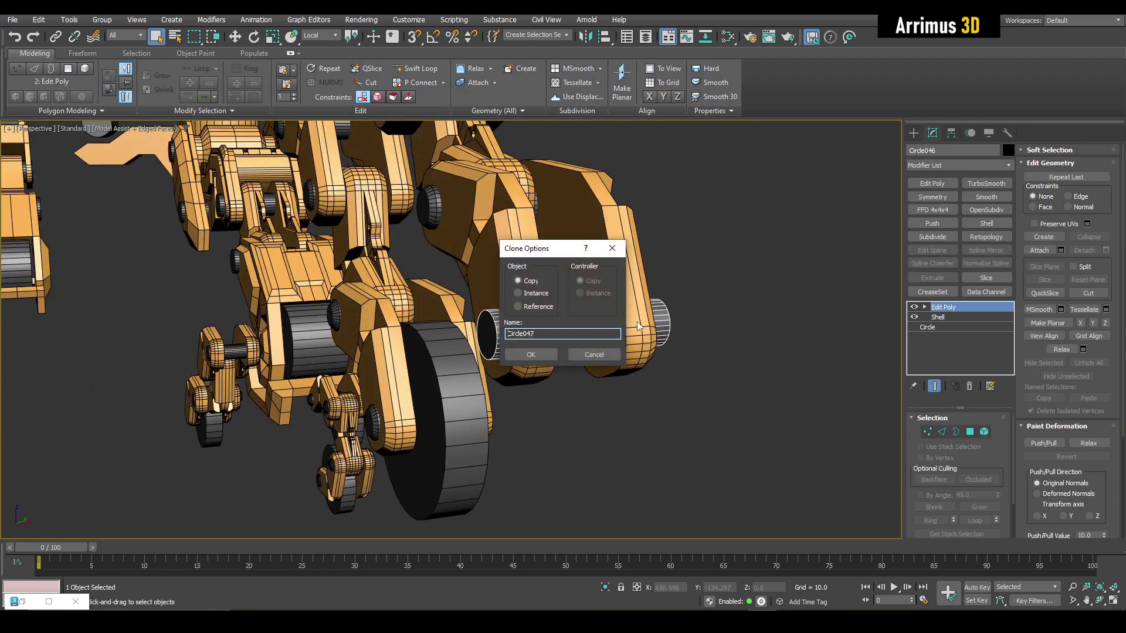
pyautogui.click(550, 357)
# Scale the pin copy into a wheel between the end plates by enlarging its diameter and thinning it along its axis
pyautogui.press('r')
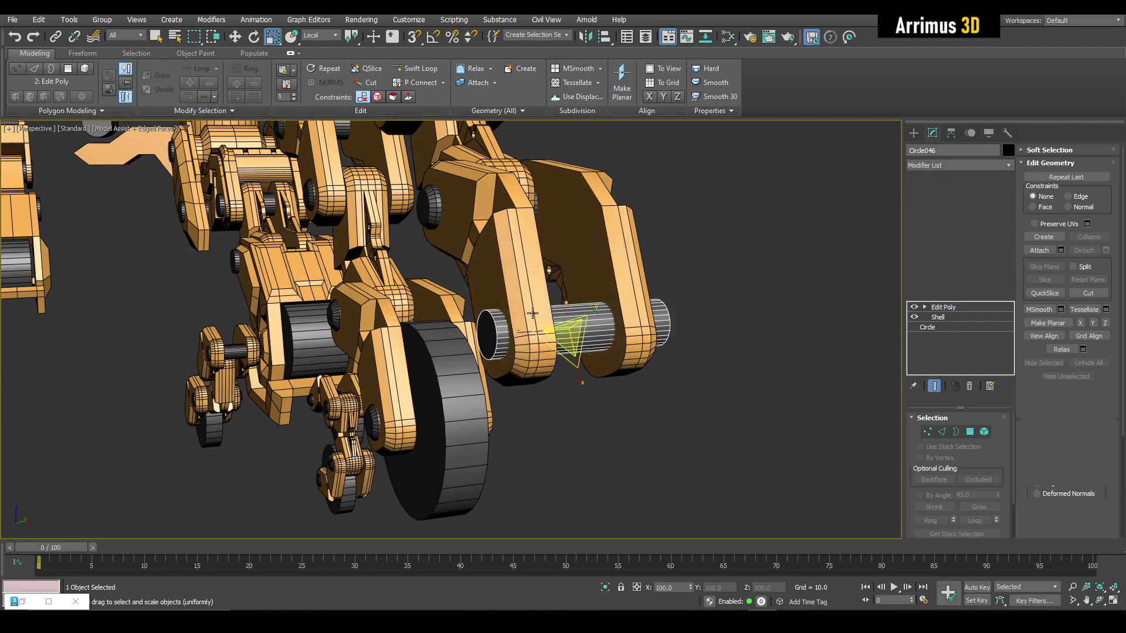
pyautogui.scroll(4, 594, 311)
pyautogui.moveTo(596, 339); pyautogui.dragTo(740, 493)
pyautogui.keyDown('alt'); pyautogui.moveTo(557, 342); pyautogui.dragTo(514, 352, button='middle'); pyautogui.keyUp('alt')
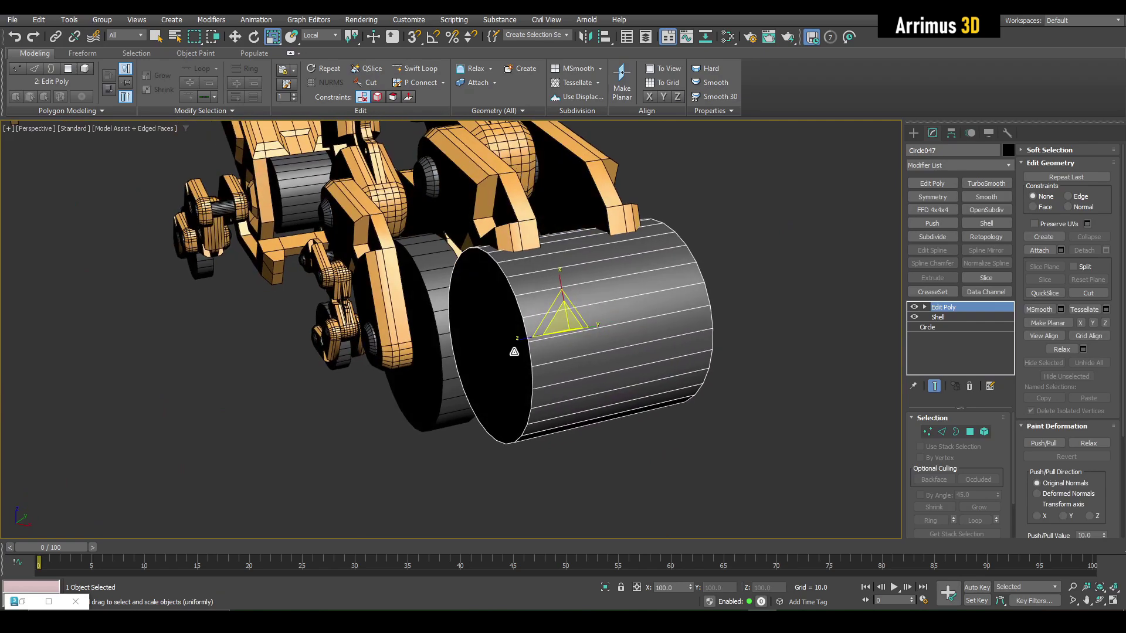
pyautogui.moveTo(519, 339); pyautogui.dragTo(575, 333)
pyautogui.moveTo(594, 330)
pyautogui.keyDown('alt'); pyautogui.mouseDown(button='middle')
pyautogui.moveTo(679, 289)
pyautogui.moveTo(615, 323)
pyautogui.mouseUp(button='middle'); pyautogui.keyUp('alt')
pyautogui.moveTo(581, 312); pyautogui.dragTo(593, 301)
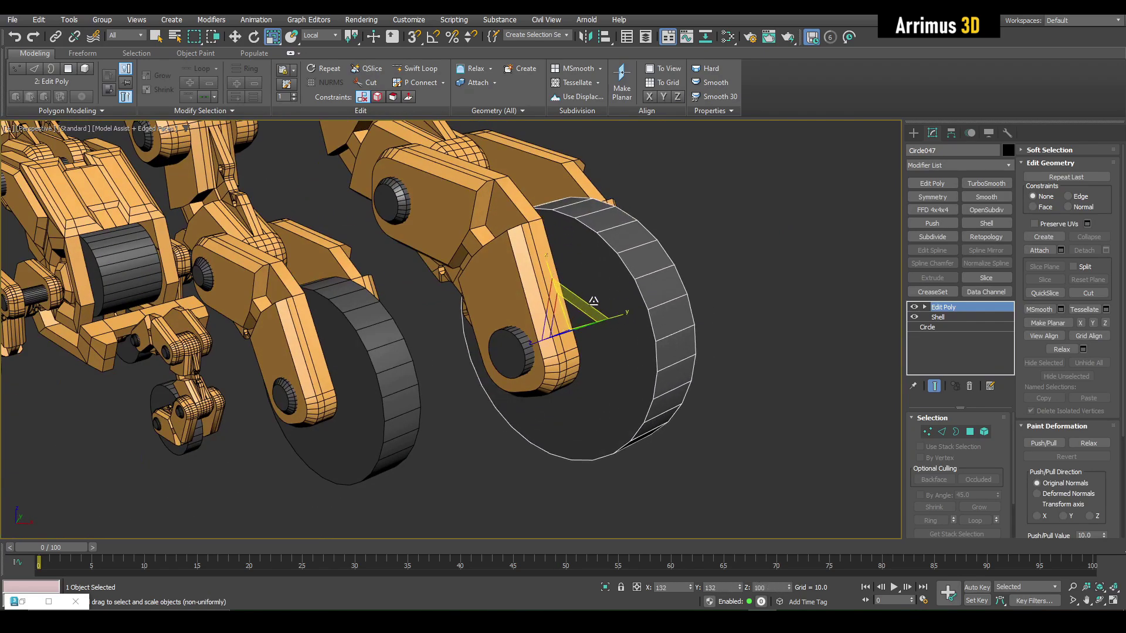
pyautogui.keyDown('alt'); pyautogui.moveTo(593, 301); pyautogui.dragTo(616, 289, button='middle'); pyautogui.keyUp('alt')
pyautogui.scroll(-5, 668, 296)
pyautogui.press('q')
pyautogui.click(695, 288)
pyautogui.keyDown('alt'); pyautogui.moveTo(695, 288); pyautogui.dragTo(641, 315, button='middle'); pyautogui.keyUp('alt')
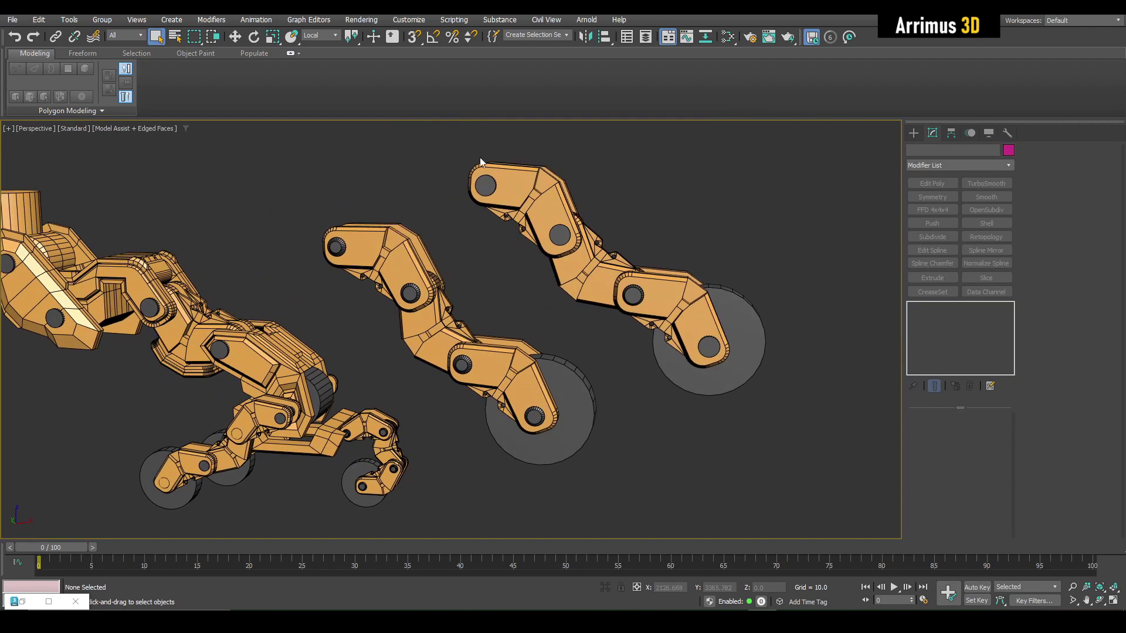
# Remove the newly built arm from the scene, keeping the finished arm with chamfered pins
pyautogui.keyDown('alt'); pyautogui.moveTo(481, 162); pyautogui.dragTo(484, 170, button='middle'); pyautogui.keyUp('alt')
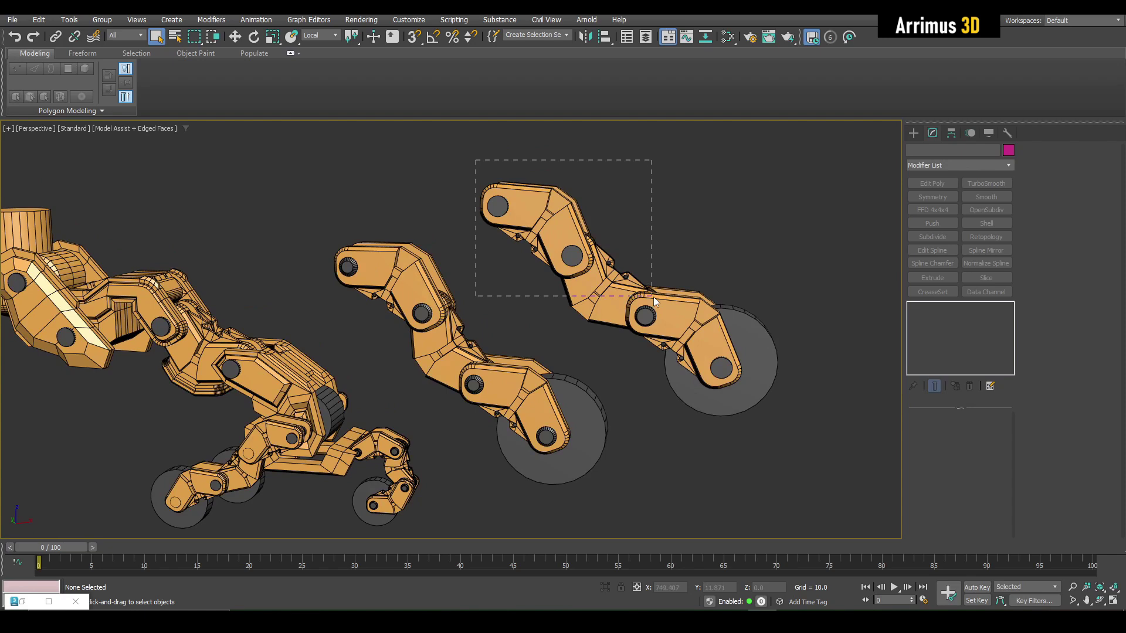
pyautogui.moveTo(653, 297); pyautogui.dragTo(655, 298)
pyautogui.click(666, 398)
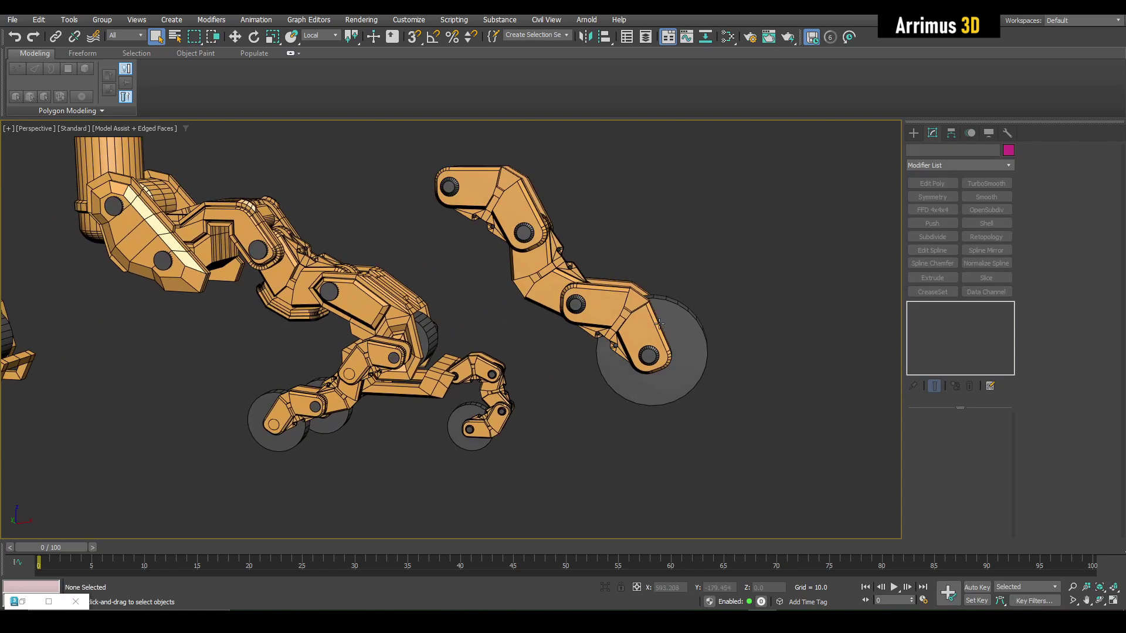
# Examine the finished arm and the neighbouring robot with and without edged faces
pyautogui.scroll(3, 570, 341)
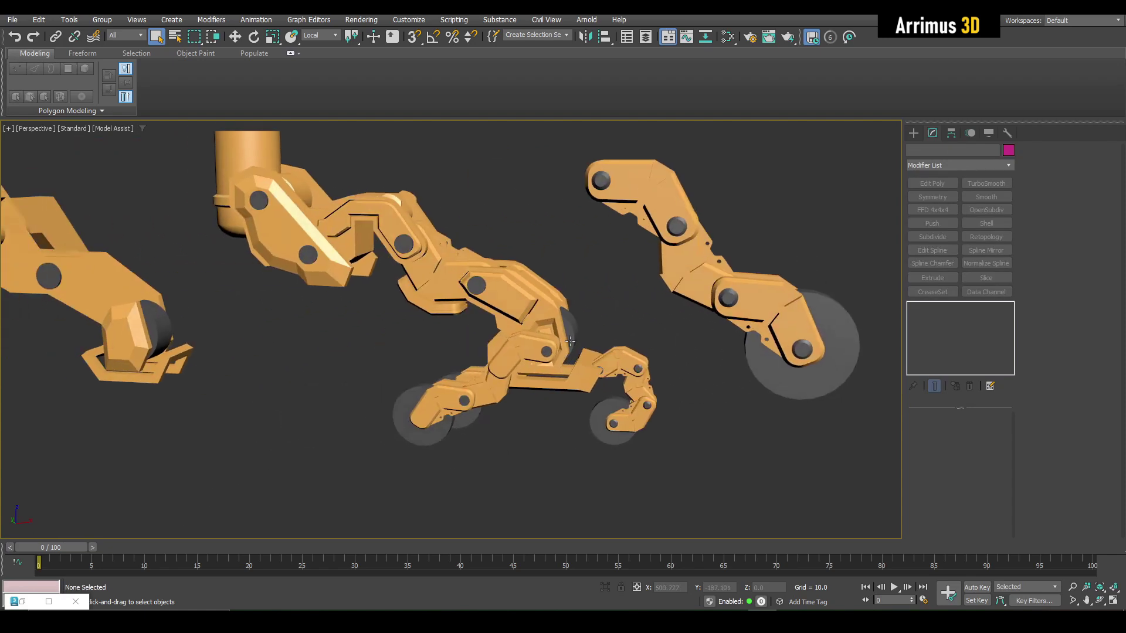
pyautogui.press('F4')
pyautogui.scroll(5, 586, 329)
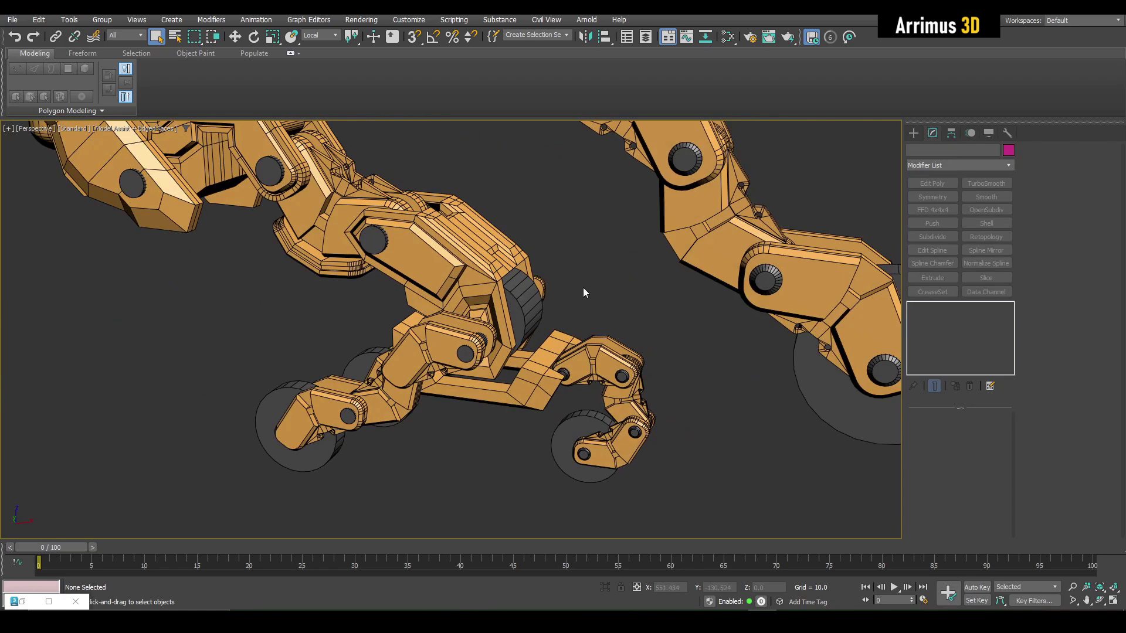
pyautogui.scroll(-4, 583, 291)
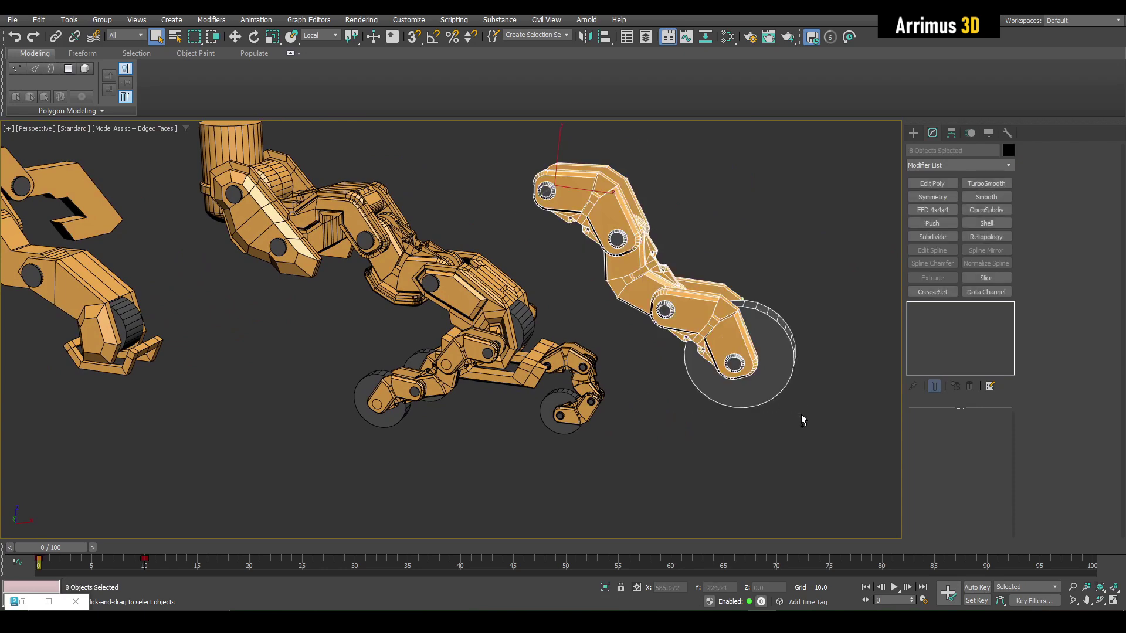
pyautogui.keyDown('alt'); pyautogui.moveTo(653, 303); pyautogui.dragTo(647, 237, button='middle'); pyautogui.keyUp('alt')
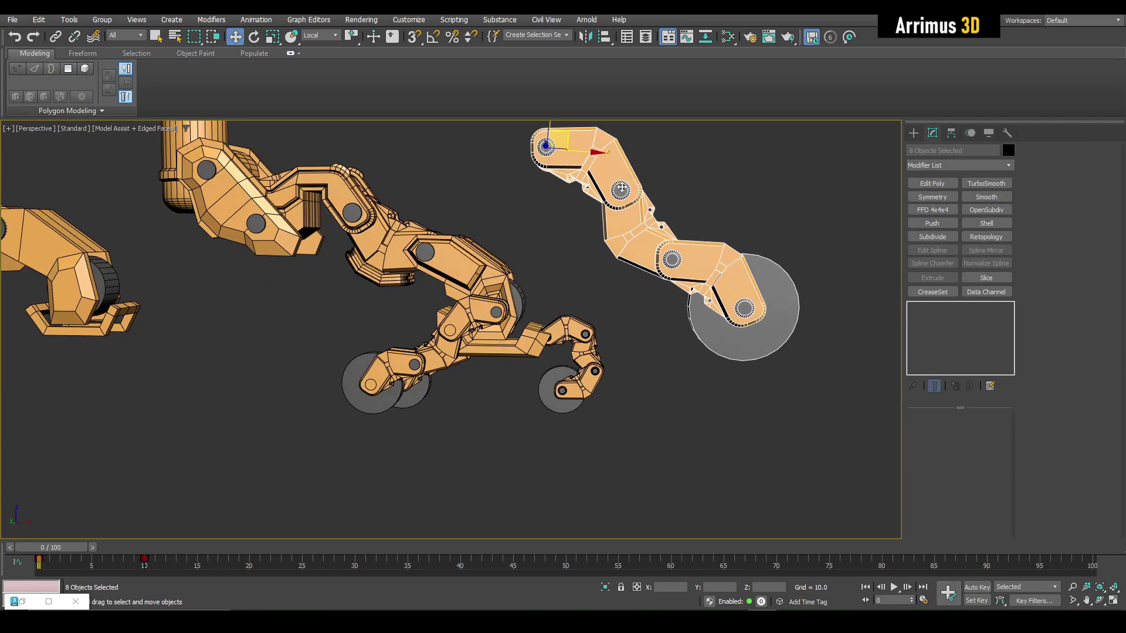
pyautogui.moveTo(622, 188); pyautogui.dragTo(601, 216, button='middle')
pyautogui.press('q')
pyautogui.click(678, 191)
pyautogui.keyDown('alt'); pyautogui.moveTo(678, 191); pyautogui.dragTo(609, 244, button='middle'); pyautogui.keyUp('alt')
pyautogui.scroll(5, 609, 244)
pyautogui.scroll(-3, 112, 68)
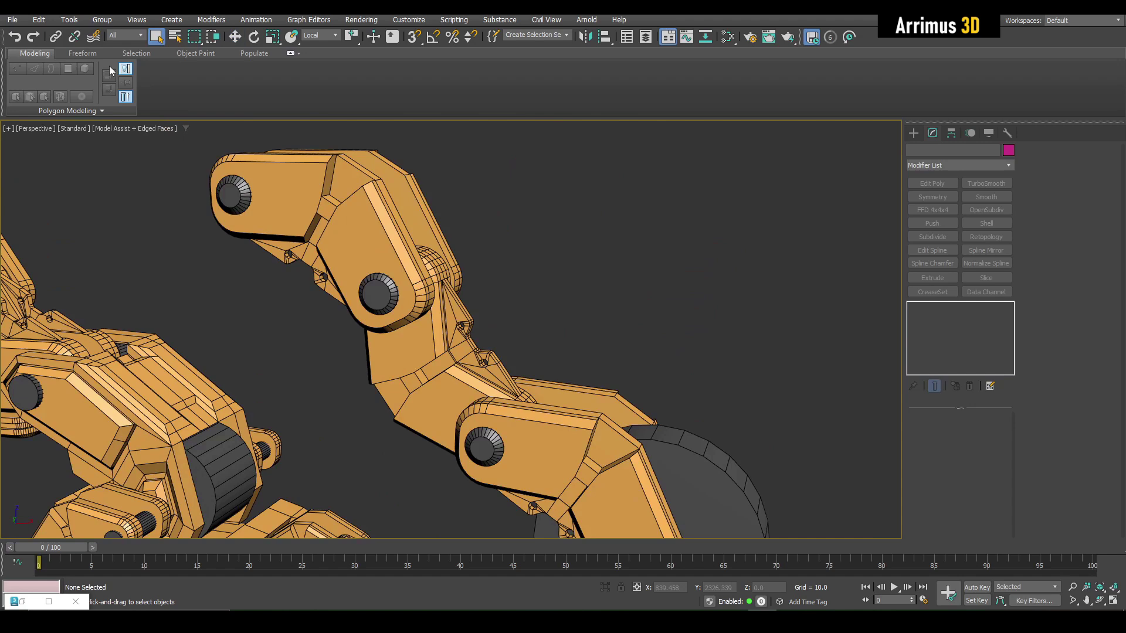
# Link the wheel to the finished arm's end segment as its parent using Select and Link
pyautogui.click(54, 37)
pyautogui.moveTo(494, 314); pyautogui.dragTo(546, 167, button='middle')
pyautogui.moveTo(768, 357); pyautogui.dragTo(715, 325, button='middle')
pyautogui.moveTo(720, 316); pyautogui.dragTo(644, 301)
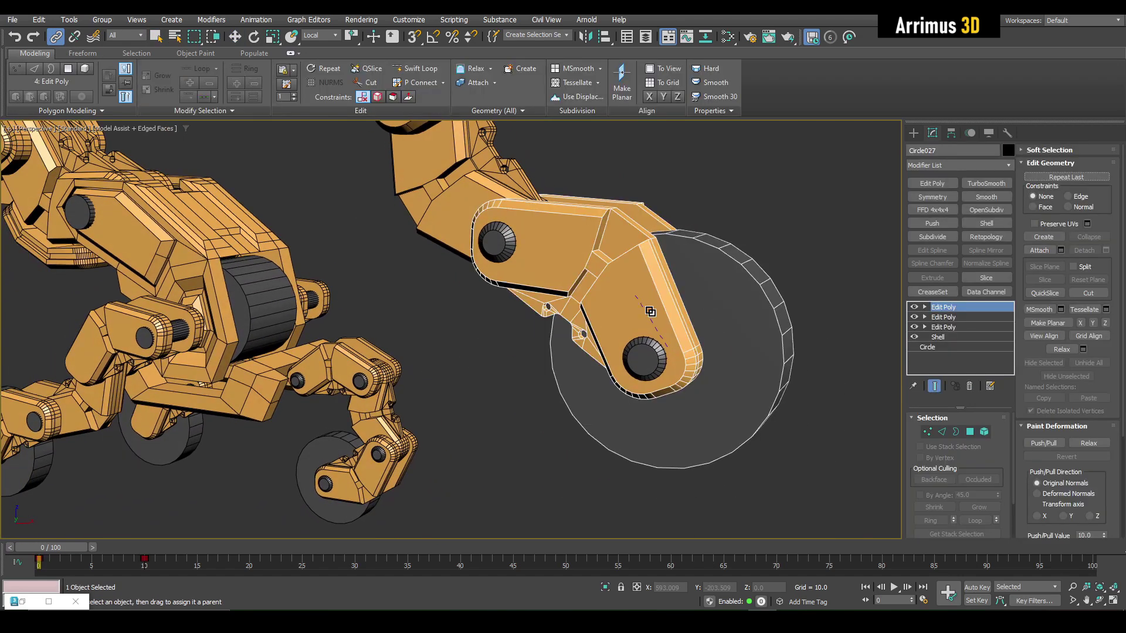
pyautogui.moveTo(519, 265); pyautogui.dragTo(576, 322, button='middle')
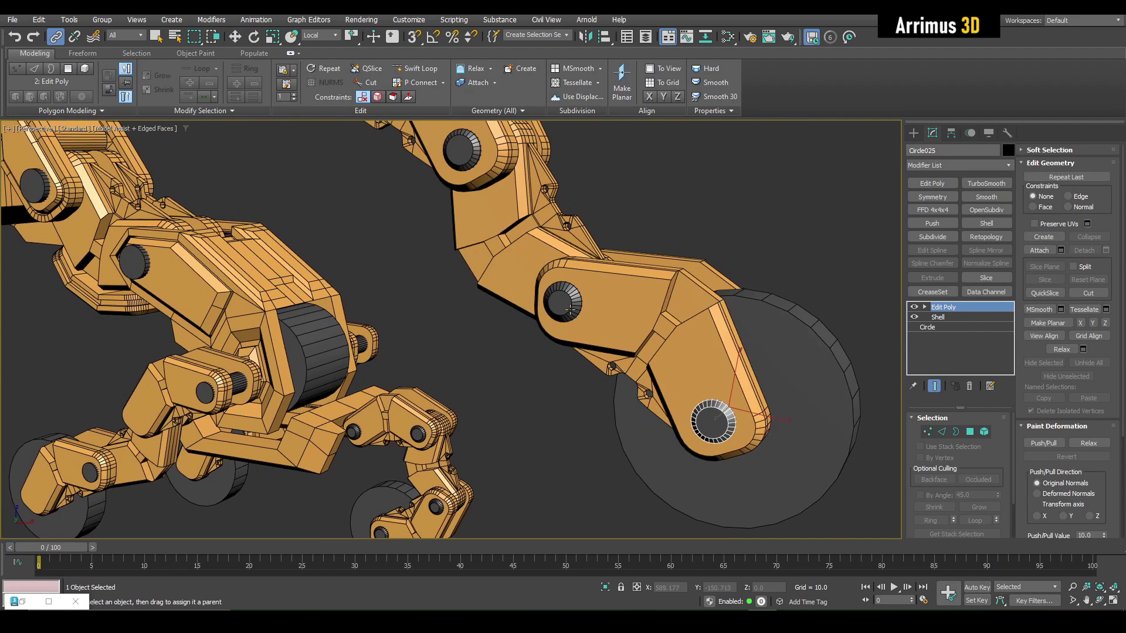
# Link the lower pin, the middle segment and the second pin each to the next part up the wheeled arm
pyautogui.moveTo(557, 302); pyautogui.dragTo(498, 238)
pyautogui.moveTo(456, 186); pyautogui.dragTo(537, 308, button='middle')
pyautogui.click(538, 307)
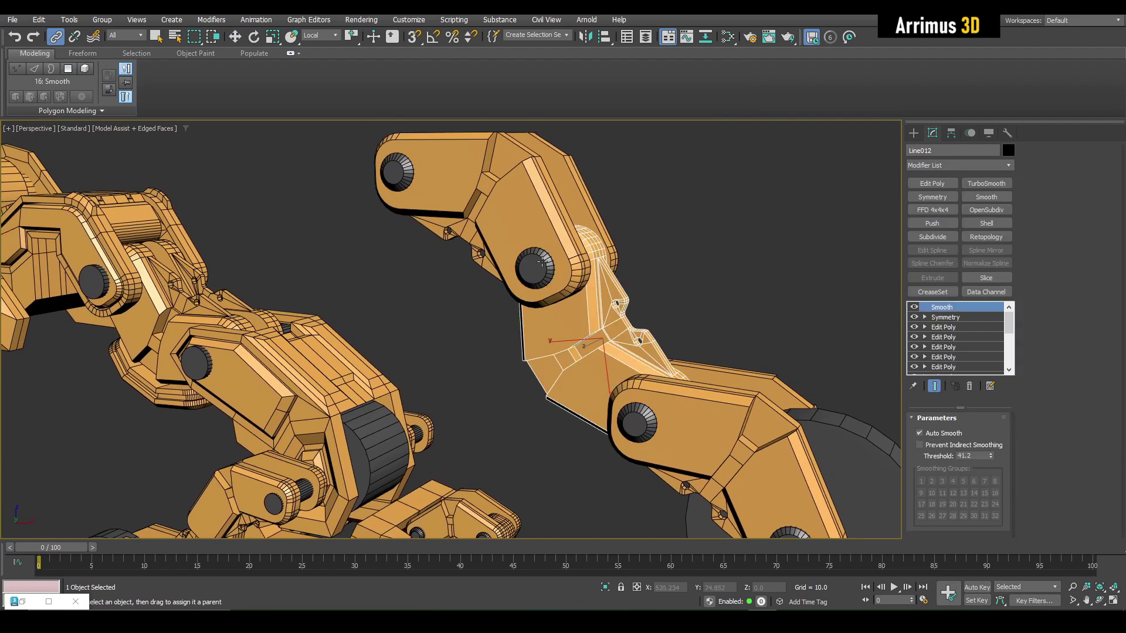
pyautogui.click(514, 210)
pyautogui.press('e')
pyautogui.scroll(-4, 389, 161)
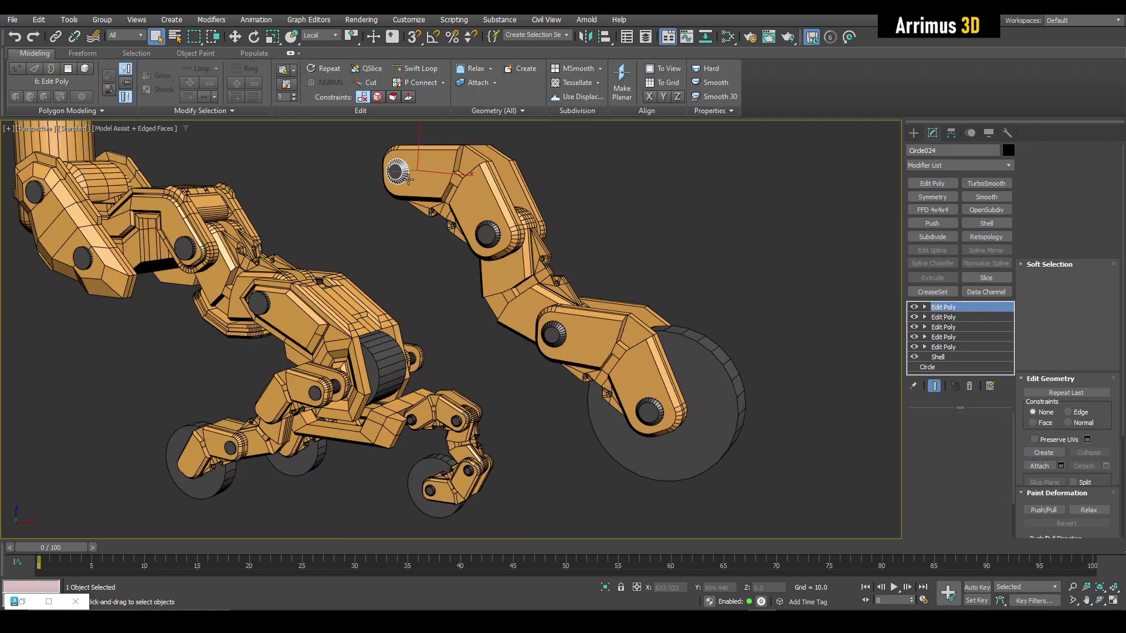
# Link the wheeled arm's upper segment to its root pin as the parent
pyautogui.scroll(4, 306, 127)
pyautogui.press('q')
pyautogui.click(54, 37)
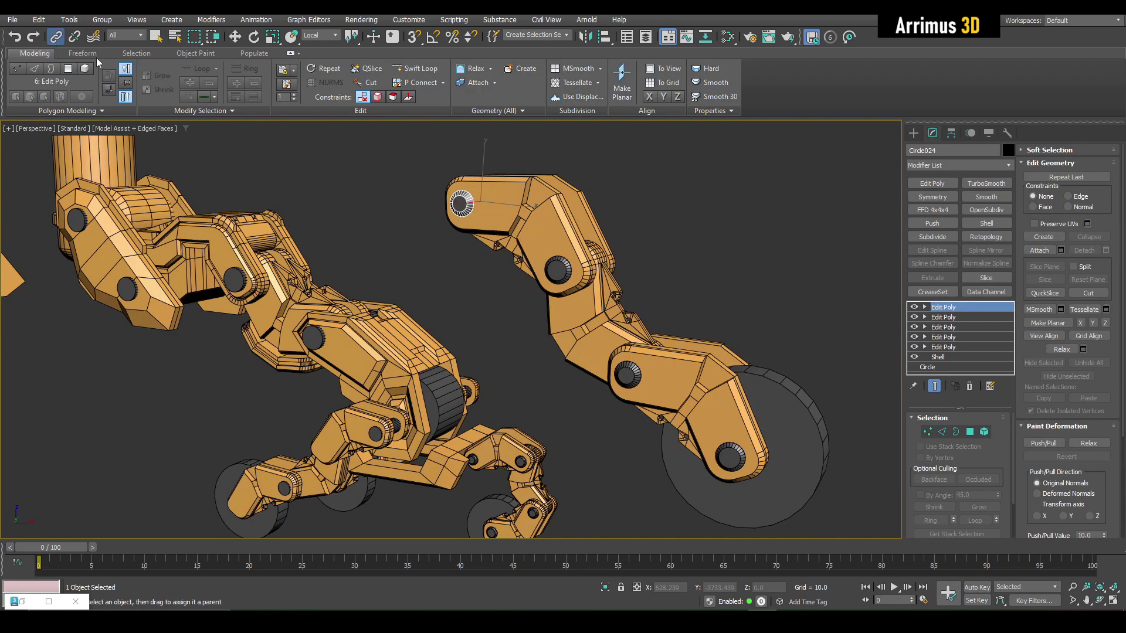
pyautogui.click(471, 209)
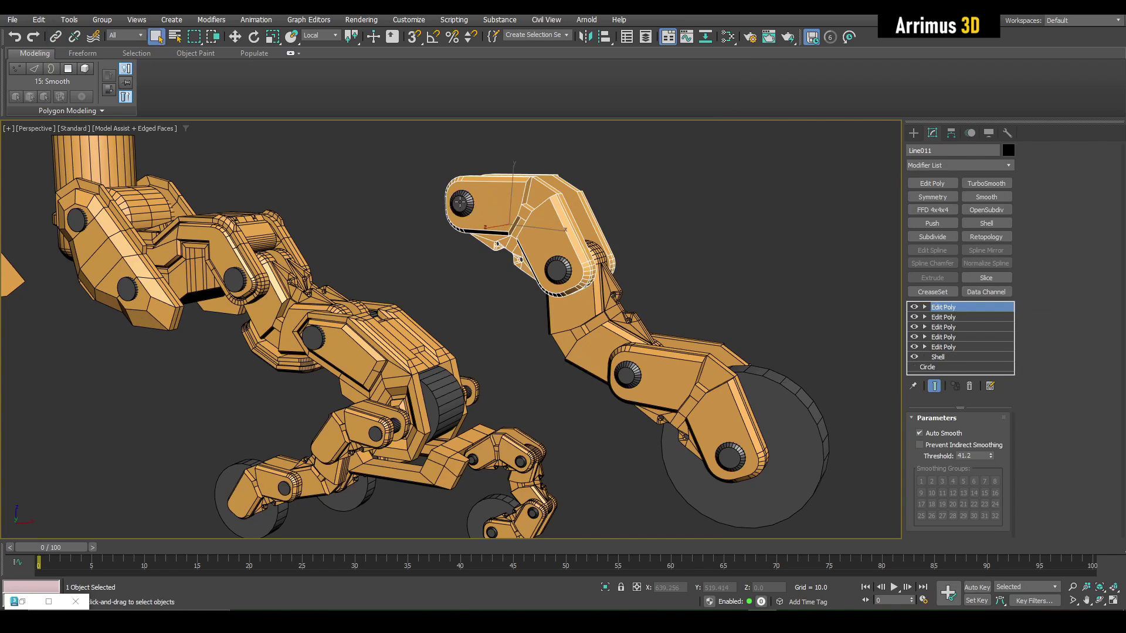
# Try rotating the whole wheeled arm about its root pin to test the hierarchy
pyautogui.click(460, 203)
pyautogui.press('e')
pyautogui.scroll(-4, 464, 204)
pyautogui.moveTo(510, 187)
pyautogui.mouseDown()
pyautogui.moveTo(520, 236)
pyautogui.moveTo(529, 193)
pyautogui.mouseUp()
pyautogui.rightClick(529, 194)
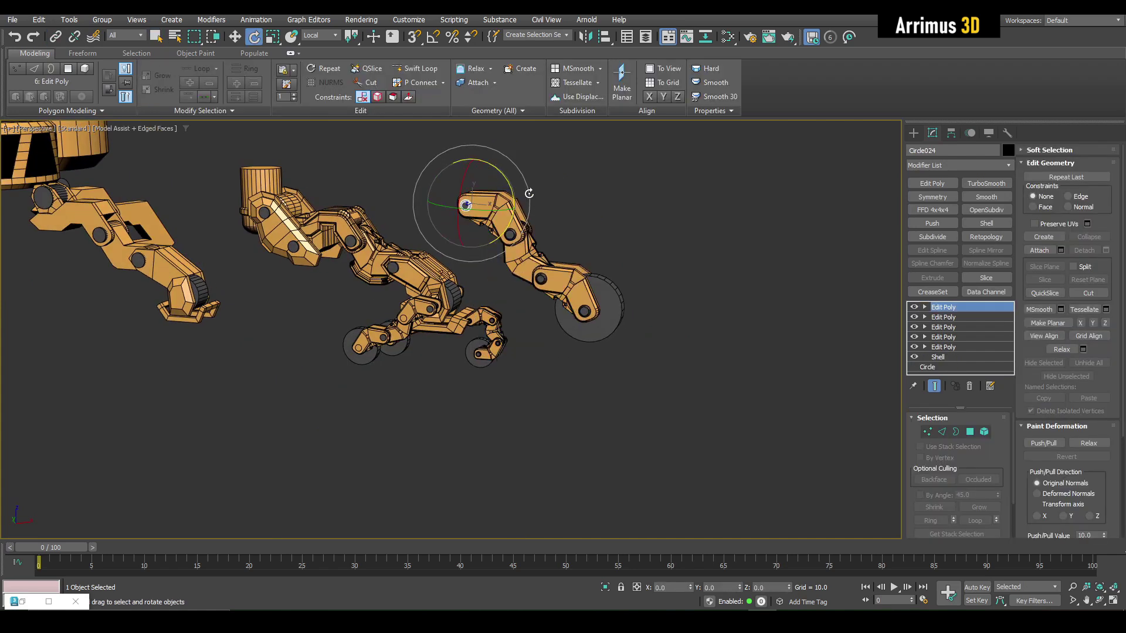
# Try rotating the lower part of the wheeled arm upward about its second pin
pyautogui.scroll(4, 529, 193)
pyautogui.press('q')
pyautogui.moveTo(487, 283); pyautogui.dragTo(502, 277)
pyautogui.moveTo(503, 276); pyautogui.dragTo(531, 215, button='middle')
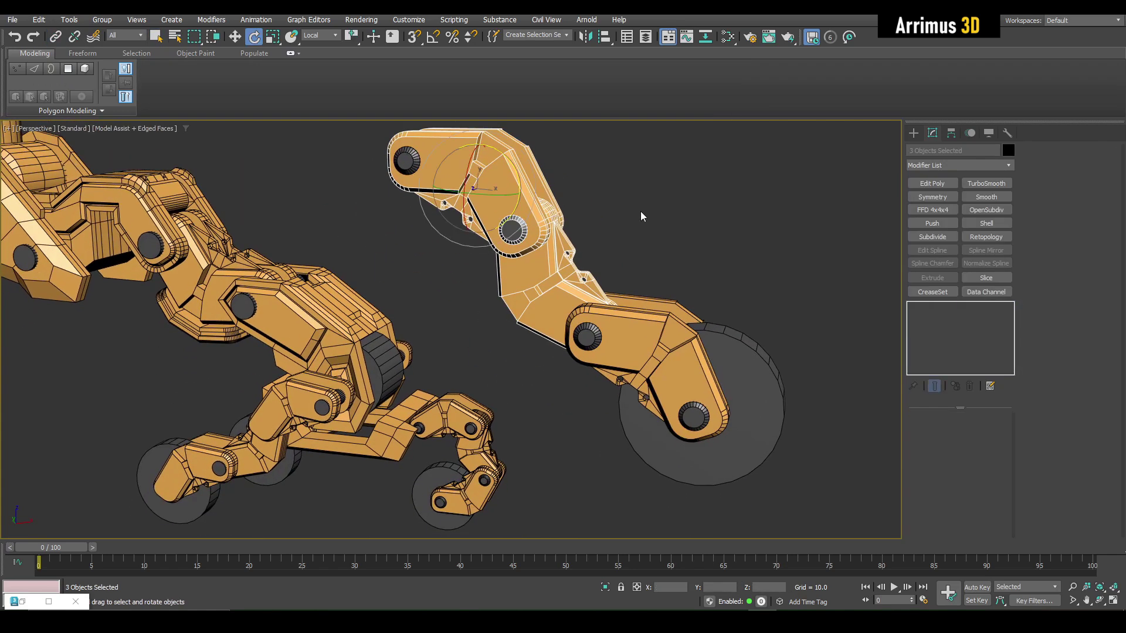
pyautogui.click(512, 230)
pyautogui.moveTo(562, 199); pyautogui.dragTo(493, 159)
pyautogui.moveTo(630, 209); pyautogui.dragTo(643, 265, button='middle')
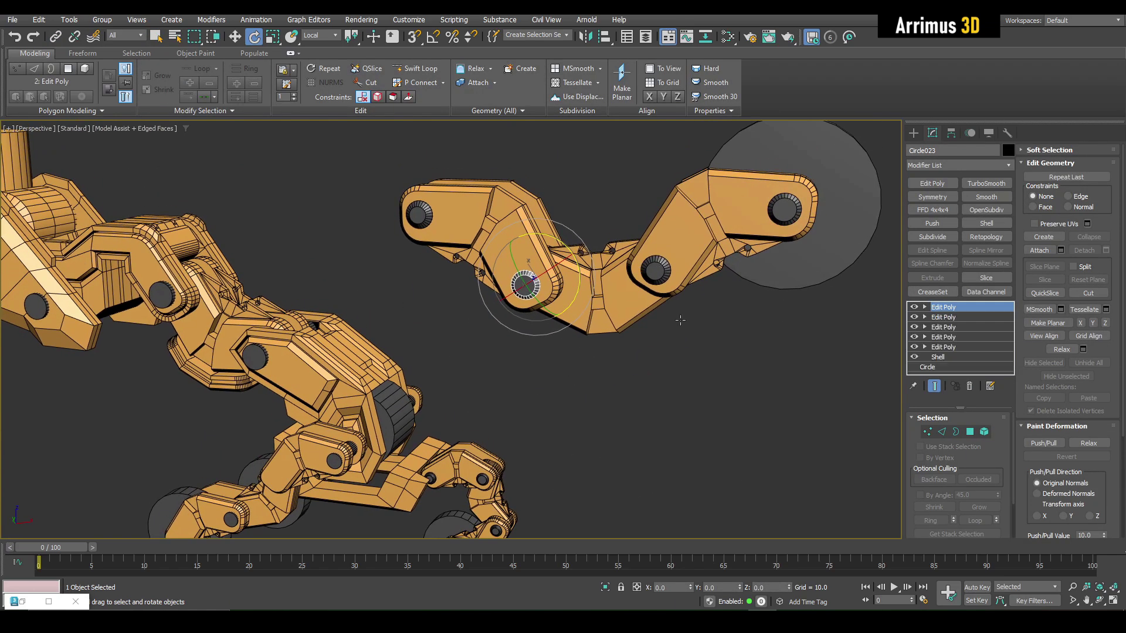
# Try rotating the wheeled end section about the third pin and undo the test rotations
pyautogui.moveTo(650, 273); pyautogui.dragTo(531, 153)
pyautogui.moveTo(641, 270); pyautogui.dragTo(609, 240, button='middle')
pyautogui.hotkey('ctrl', 'z')
pyautogui.hotkey('ctrl', 'z')
pyautogui.hotkey('ctrl', 'z')
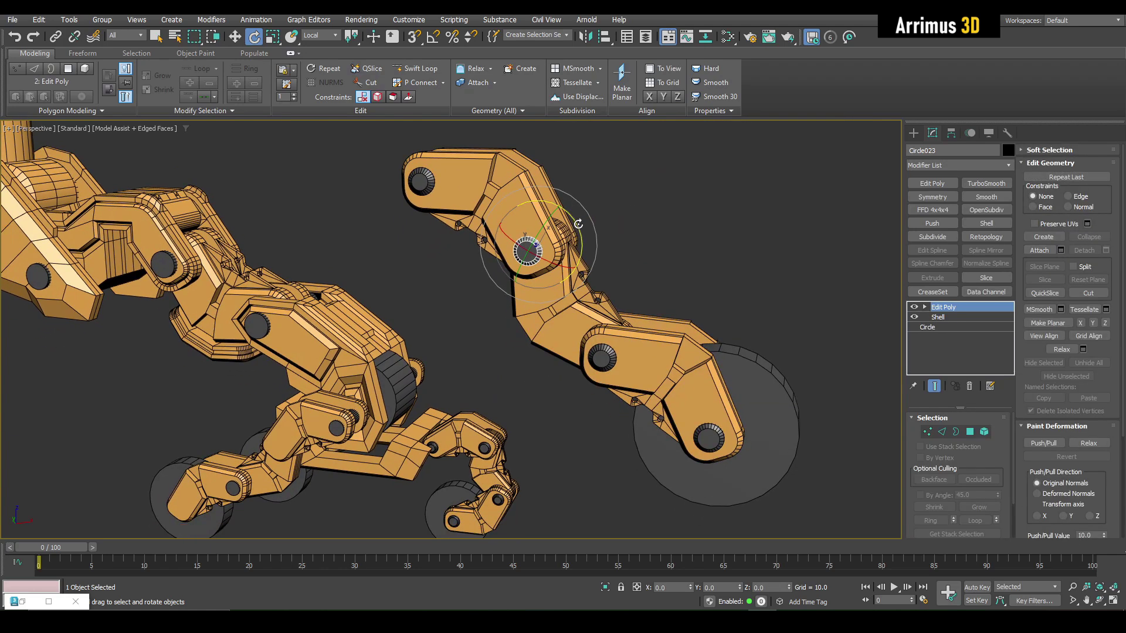
# Try folding the wheeled arm inward at its second and third pins, and undo the rotations
pyautogui.moveTo(578, 224); pyautogui.dragTo(480, 228)
pyautogui.click(441, 334)
pyautogui.scroll(-3, 479, 228)
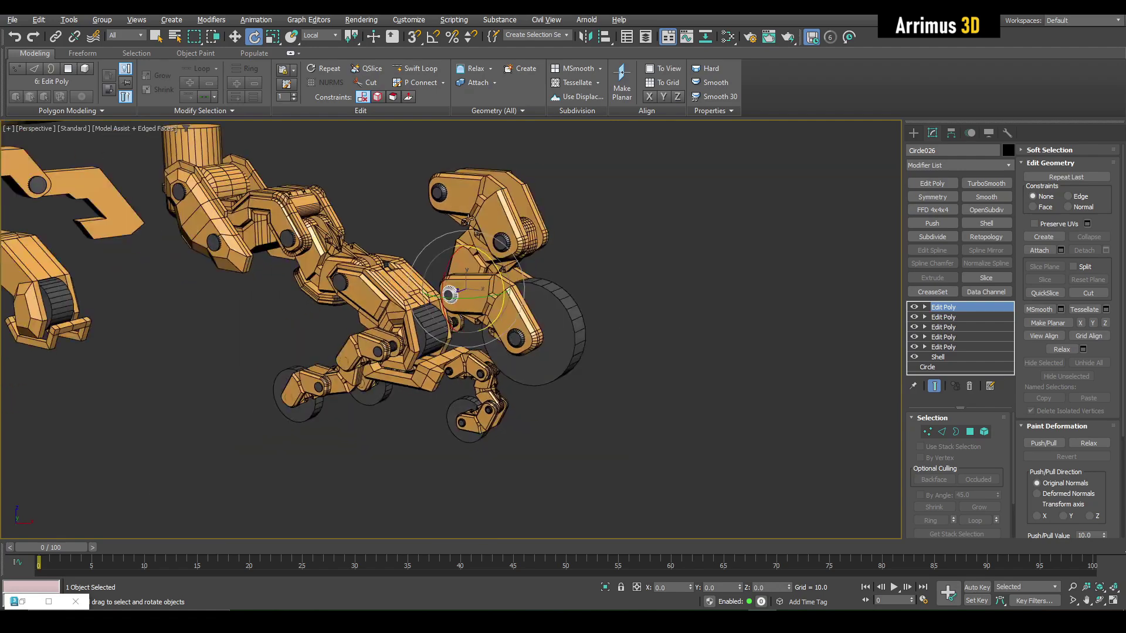
pyautogui.keyDown('alt'); pyautogui.moveTo(475, 226); pyautogui.dragTo(534, 242, button='middle'); pyautogui.keyUp('alt')
pyautogui.hotkey('ctrl', 'z')
pyautogui.click(512, 239)
pyautogui.hotkey('ctrl', 'z')
pyautogui.hotkey('ctrl', 'z')
pyautogui.press('q')
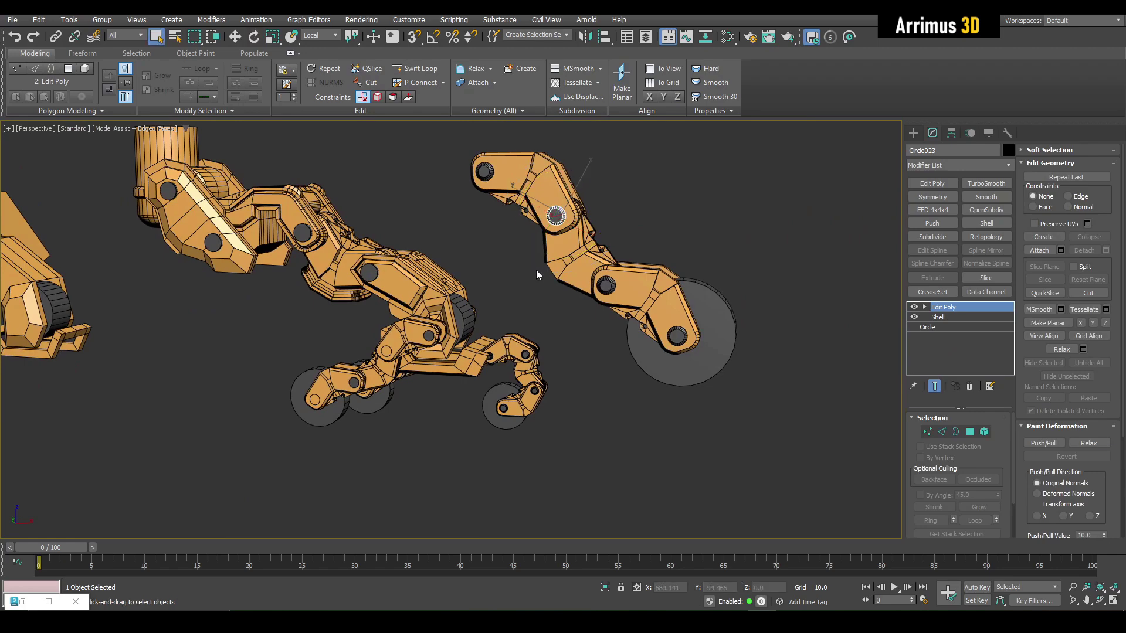
# Try rotating the neighbouring robot's two side legs about their hip pins beside the roller
pyautogui.click(534, 285)
pyautogui.moveTo(502, 328); pyautogui.dragTo(667, 269, button='middle')
pyautogui.scroll(4, 522, 320)
pyautogui.scroll(-4, 614, 336)
pyautogui.moveTo(667, 268); pyautogui.dragTo(640, 325, button='middle')
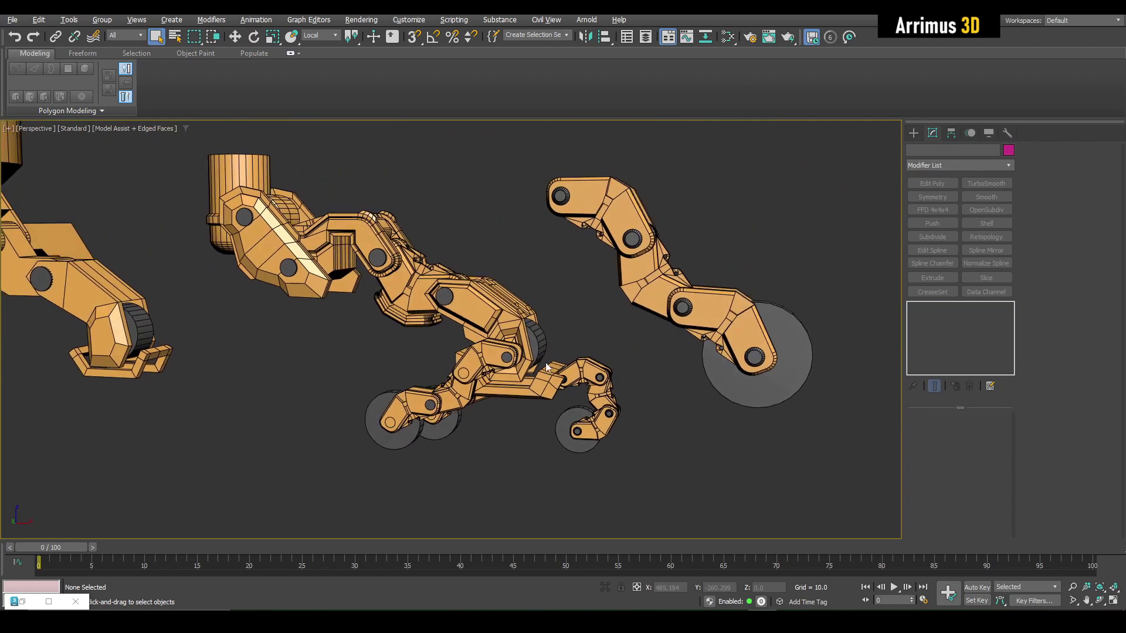
pyautogui.scroll(4, 548, 330)
pyautogui.moveTo(536, 390); pyautogui.dragTo(534, 325, button='middle')
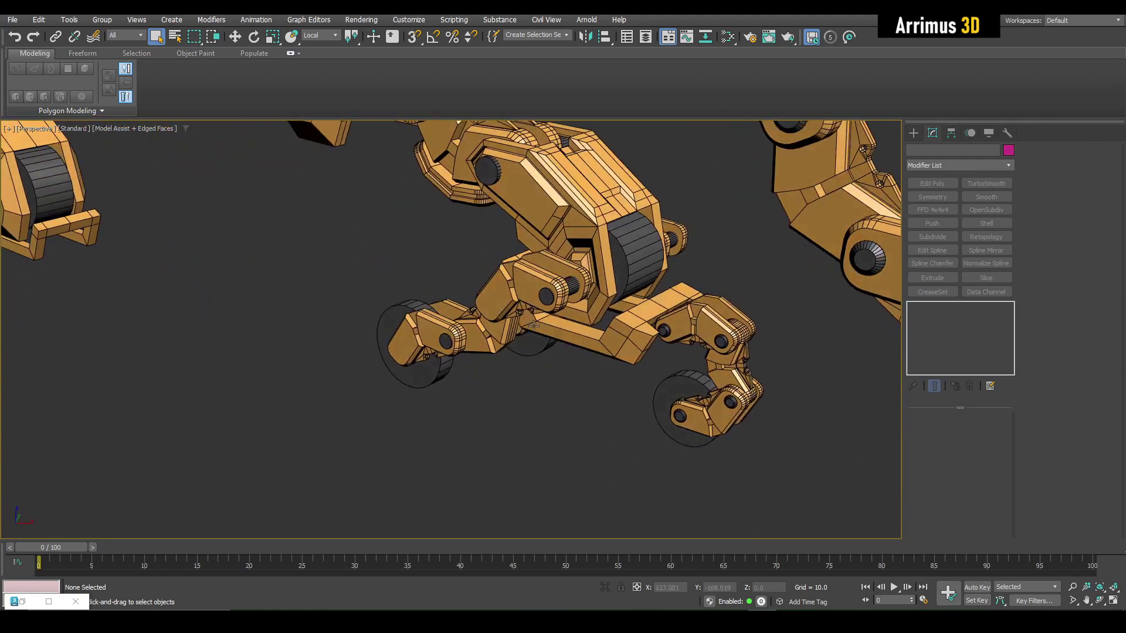
pyautogui.click(574, 290)
pyautogui.press('e')
pyautogui.keyDown('alt'); pyautogui.moveTo(574, 291); pyautogui.dragTo(572, 267, button='middle'); pyautogui.keyUp('alt')
pyautogui.moveTo(584, 257); pyautogui.dragTo(604, 301)
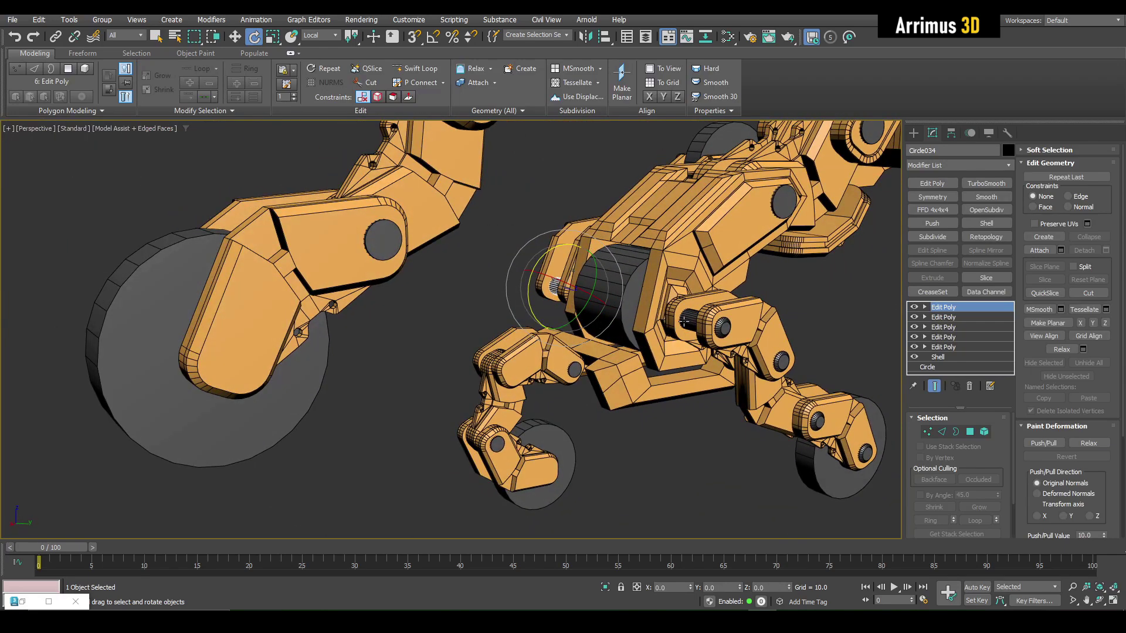
pyautogui.moveTo(684, 286); pyautogui.dragTo(658, 357)
pyautogui.moveTo(691, 384); pyautogui.dragTo(574, 325, button='middle')
# Try rotating the leg on the robot's lower bracket about its mounting pin and undo the leg rotations
pyautogui.click(459, 312)
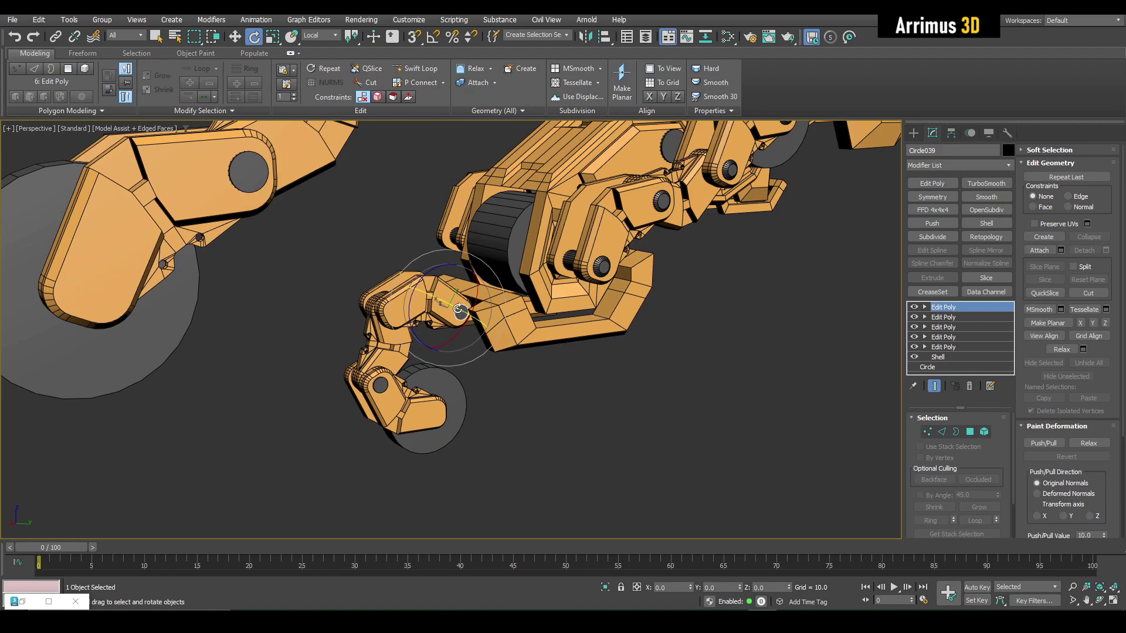
pyautogui.moveTo(437, 272); pyautogui.dragTo(499, 230)
pyautogui.keyDown('alt'); pyautogui.moveTo(561, 217); pyautogui.dragTo(583, 339, button='middle'); pyautogui.keyUp('alt')
pyautogui.press('F4')
pyautogui.scroll(-3, 566, 314)
pyautogui.press('F4')
pyautogui.hotkey('ctrl', 'z')
pyautogui.hotkey('ctrl', 'z')
pyautogui.hotkey('ctrl', 'z')
pyautogui.hotkey('ctrl', 'z')
pyautogui.hotkey('ctrl', 'z')
pyautogui.press('q')
# Examine the dark roller between the robot's end plates and the legs mounted around it
pyautogui.click(682, 314)
pyautogui.click(596, 246)
pyautogui.scroll(5, 596, 245)
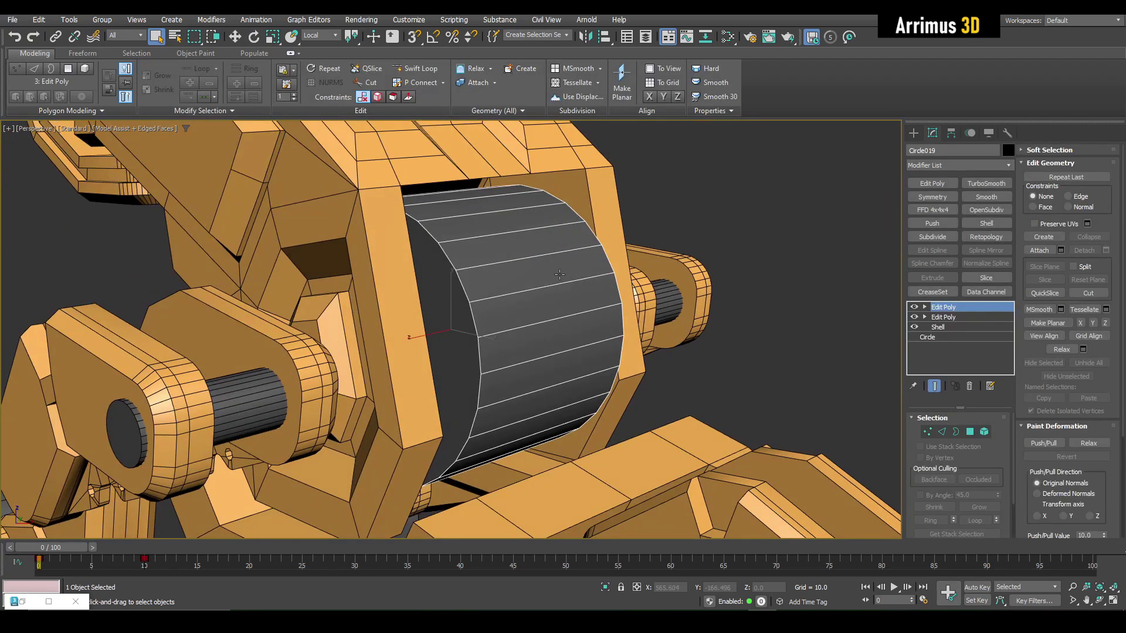
pyautogui.scroll(-4, 528, 264)
pyautogui.scroll(3, 476, 298)
pyautogui.keyDown('alt'); pyautogui.moveTo(476, 297); pyautogui.dragTo(603, 354, button='middle'); pyautogui.keyUp('alt')
pyautogui.scroll(-5, 546, 322)
pyautogui.scroll(4, 563, 326)
pyautogui.scroll(-3, 576, 334)
# Clone the robot's main arm together with its roller as a copy beyond the wheeled arm
pyautogui.moveTo(218, 154); pyautogui.dragTo(491, 304)
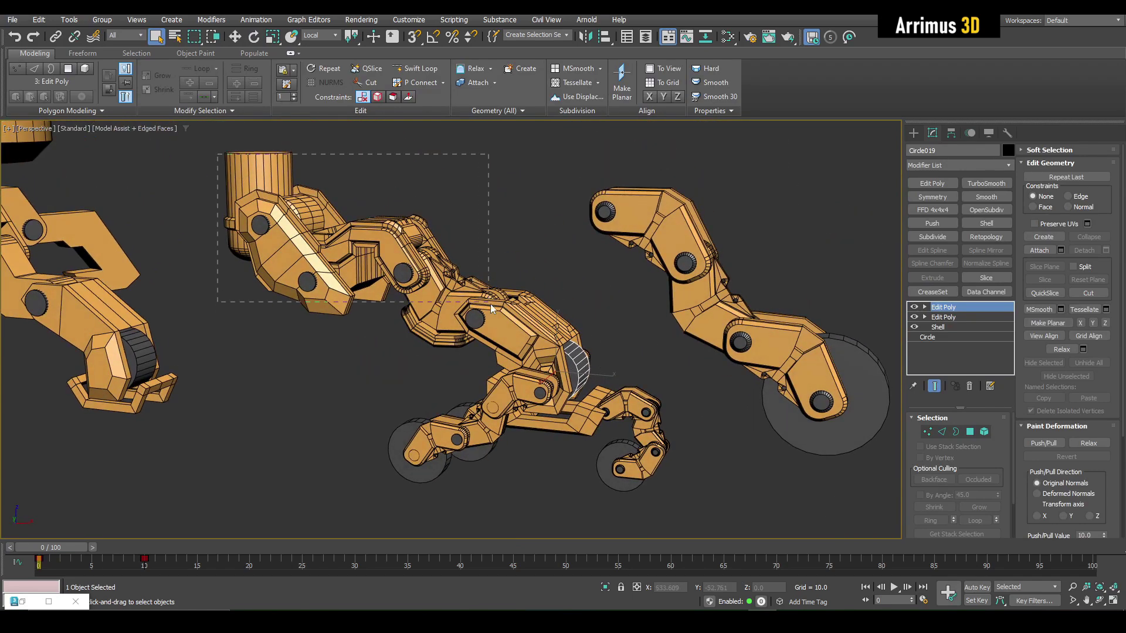
pyautogui.keyDown('ctrl'); pyautogui.click(583, 362); pyautogui.keyUp('ctrl')
pyautogui.keyDown('alt'); pyautogui.moveTo(583, 362); pyautogui.dragTo(454, 315, button='middle'); pyautogui.keyUp('alt')
pyautogui.press('w')
pyautogui.scroll(-4, 545, 346)
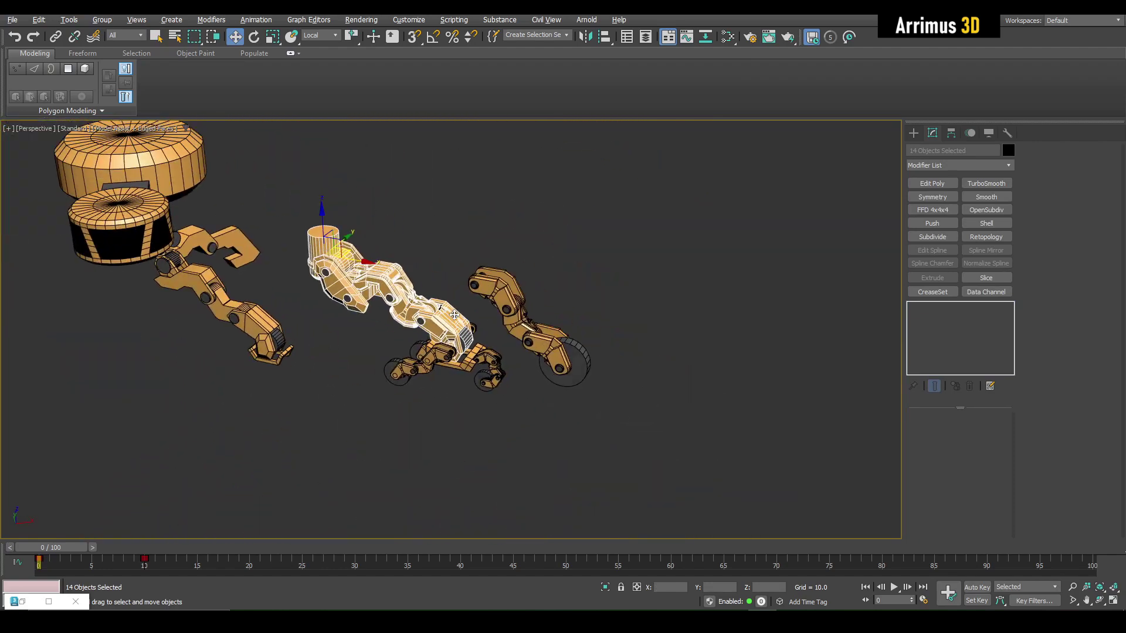
pyautogui.keyDown('shift'); pyautogui.moveTo(462, 291); pyautogui.dragTo(700, 326); pyautogui.keyUp('shift')
pyautogui.click(565, 361)
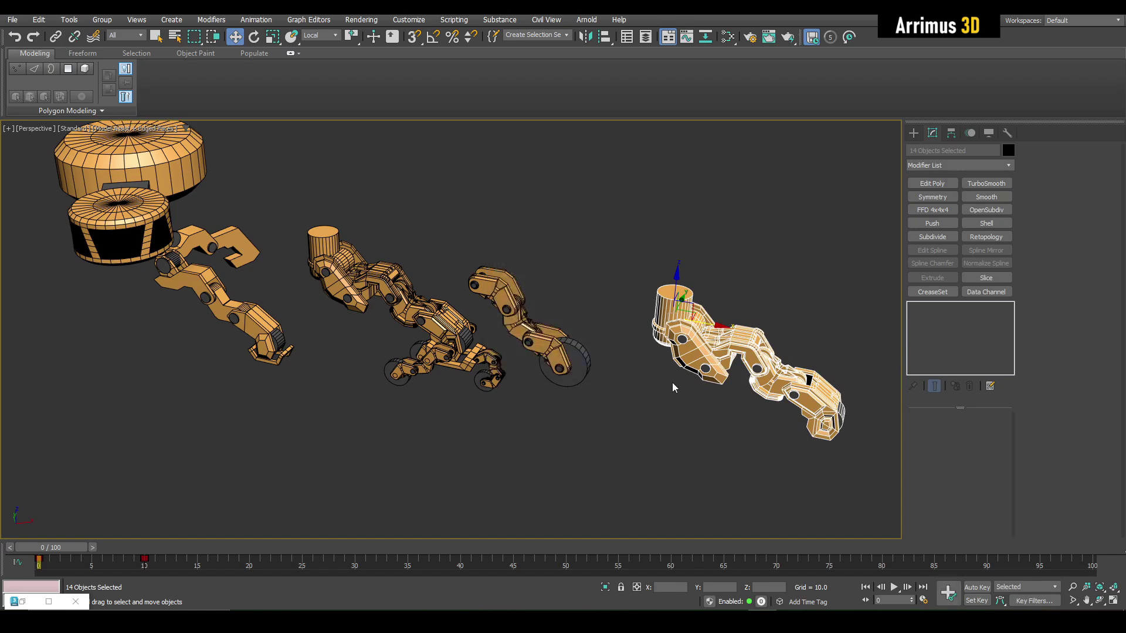
# Add the lower bracket to the selected main arm and roller, and clone them as one copy beyond the wheeled arm
pyautogui.keyDown('alt'); pyautogui.moveTo(674, 385); pyautogui.dragTo(486, 349, button='middle'); pyautogui.keyUp('alt')
pyautogui.scroll(5, 485, 348)
pyautogui.scroll(2, 472, 338)
pyautogui.moveTo(384, 338); pyautogui.dragTo(525, 399, button='middle')
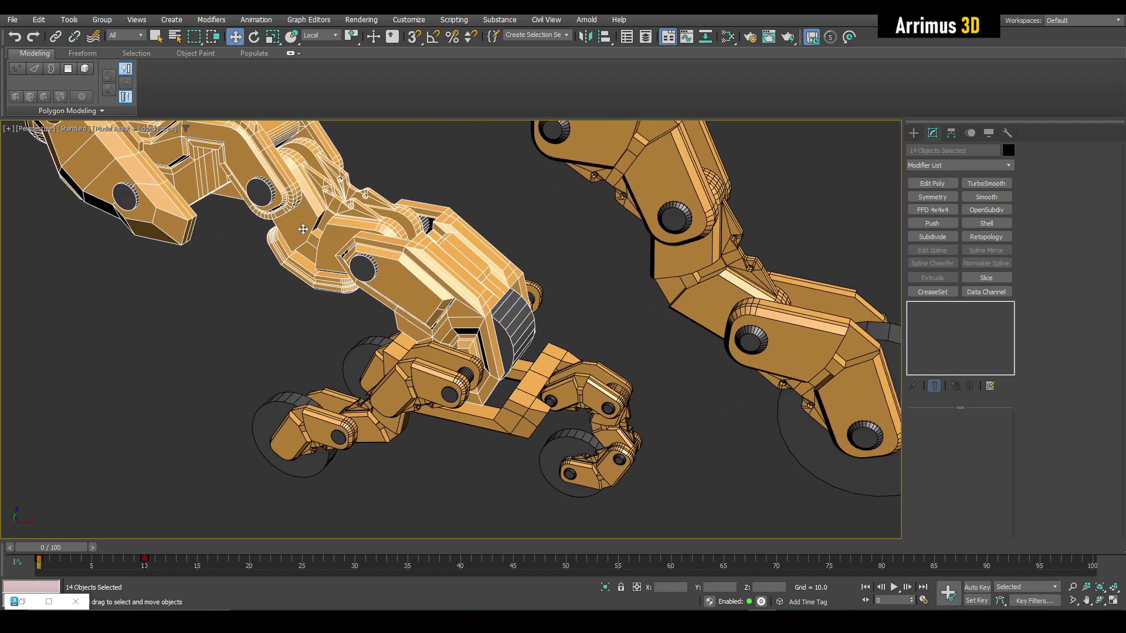
pyautogui.scroll(-2, 287, 164)
pyautogui.moveTo(288, 164); pyautogui.dragTo(295, 272, button='middle')
pyautogui.keyDown('alt'); pyautogui.moveTo(179, 213); pyautogui.dragTo(528, 385, button='middle'); pyautogui.keyUp('alt')
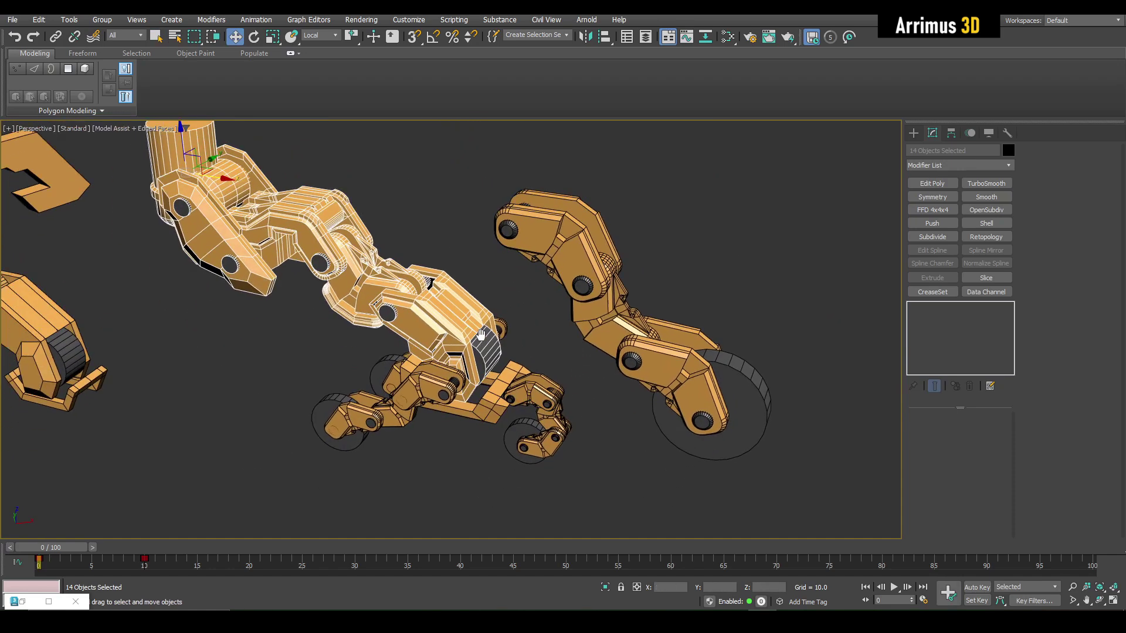
pyautogui.scroll(4, 528, 385)
pyautogui.press('q')
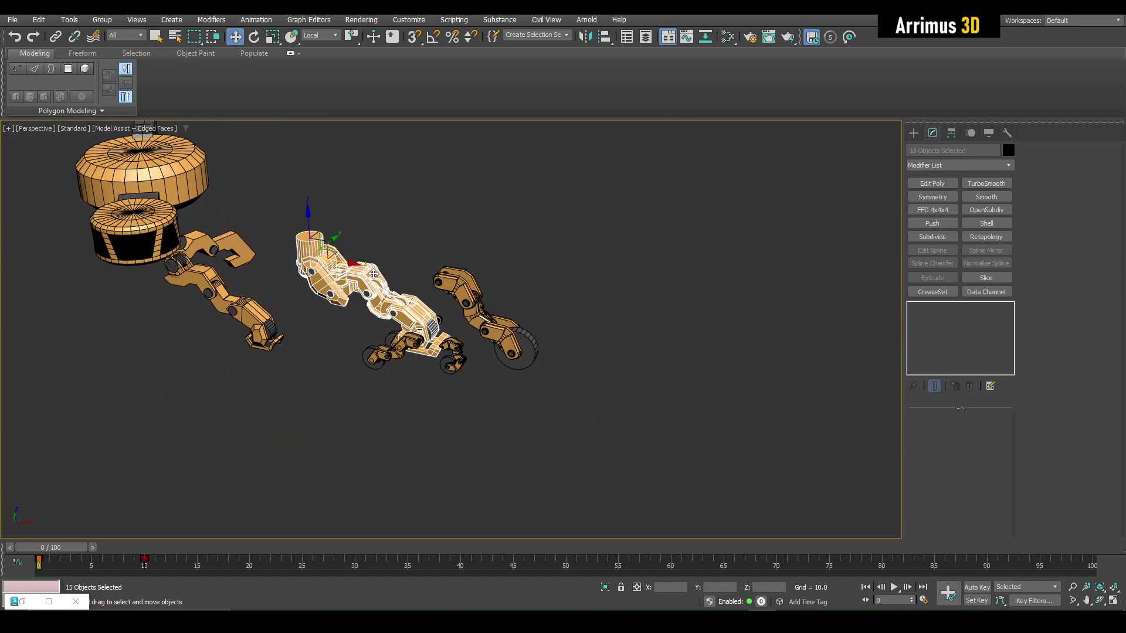
pyautogui.moveTo(349, 260)
pyautogui.keyDown('shift'); pyautogui.mouseDown()
pyautogui.moveTo(406, 281)
pyautogui.moveTo(665, 319)
pyautogui.mouseUp(); pyautogui.keyUp('shift')
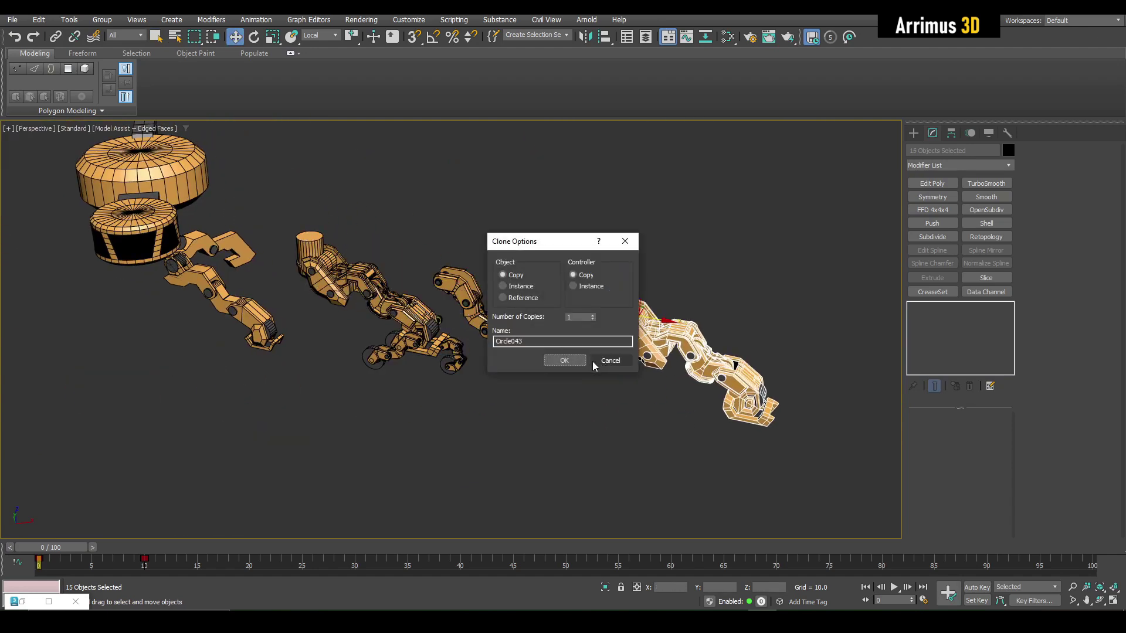
pyautogui.click(571, 355)
pyautogui.press('q')
pyautogui.click(608, 402)
# Examine the copied main arm from above and compare it with the original robot and wheeled arm
pyautogui.moveTo(607, 402); pyautogui.dragTo(560, 328, button='middle')
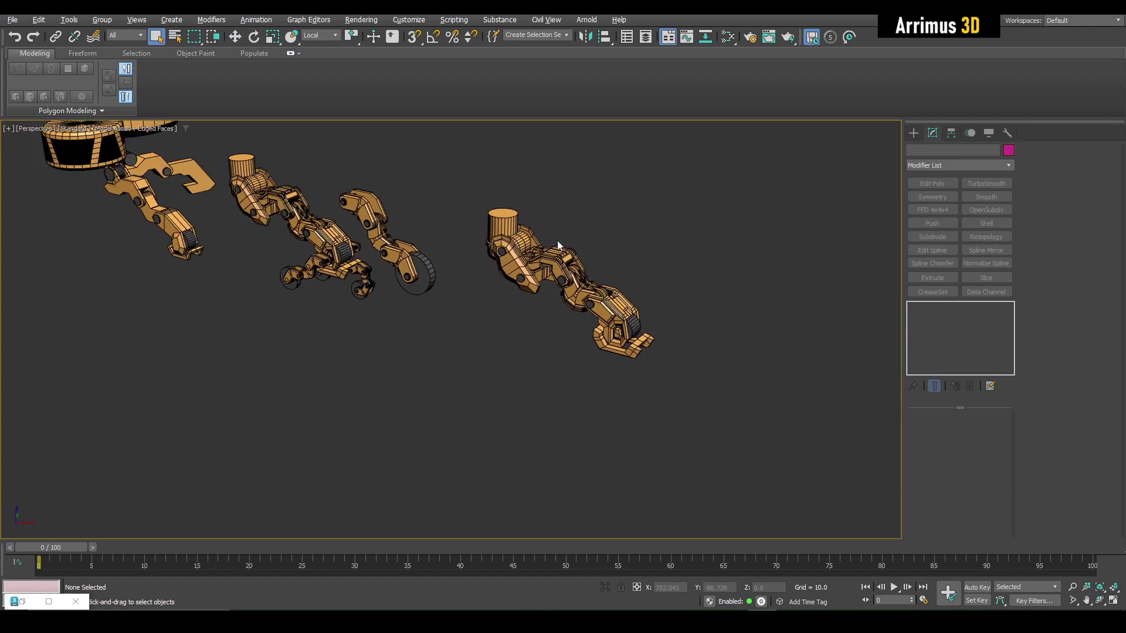
pyautogui.scroll(3, 564, 334)
pyautogui.scroll(-5, 563, 333)
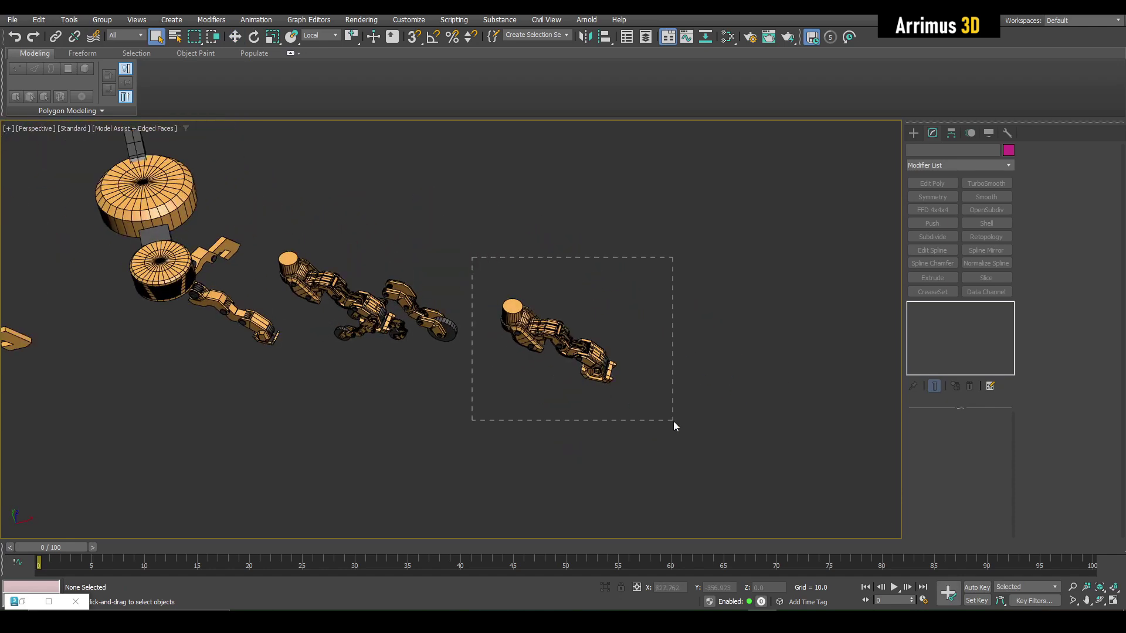
pyautogui.moveTo(673, 422); pyautogui.dragTo(673, 421)
pyautogui.moveTo(622, 253); pyautogui.dragTo(623, 280, button='middle')
pyautogui.click(520, 283)
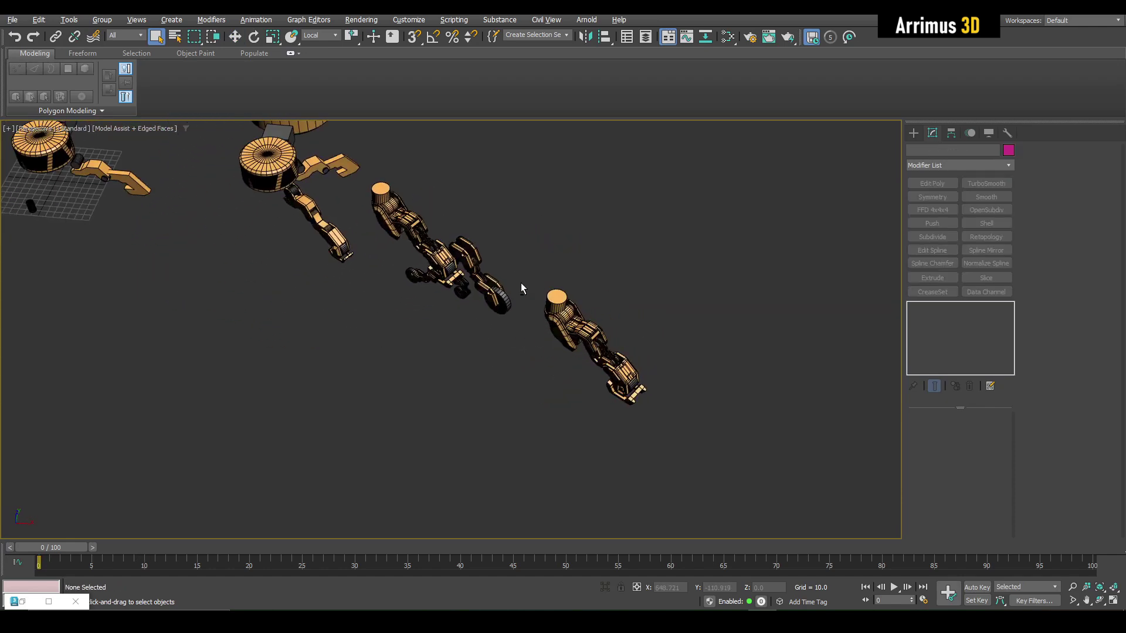
pyautogui.scroll(10, 521, 283)
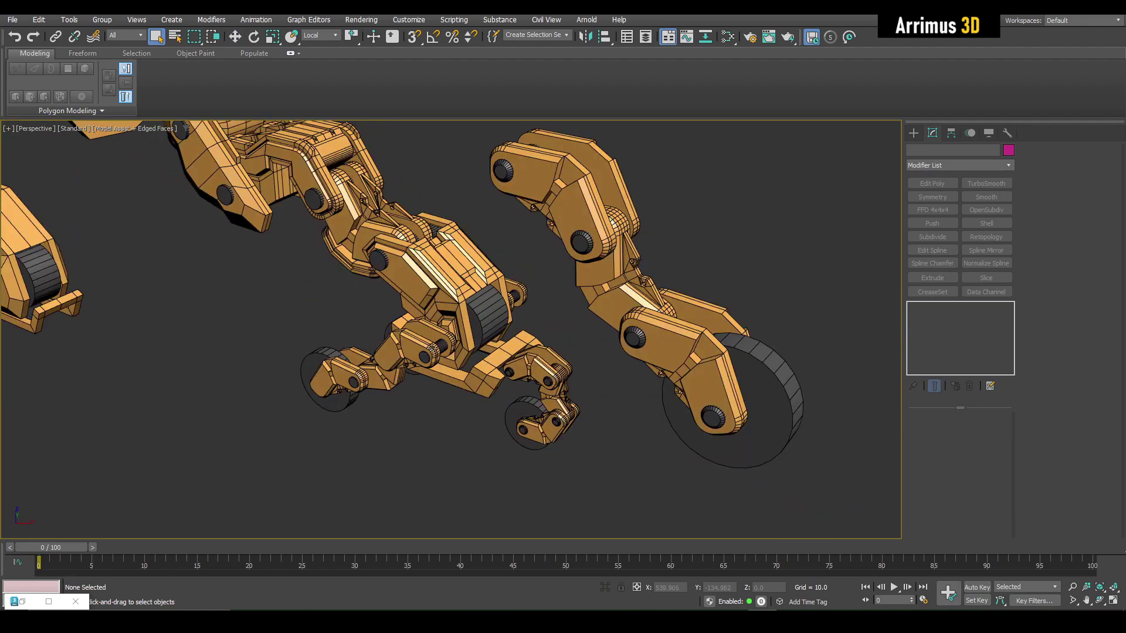
# Select the whole wheeled arm and clone it as a copy below the robot
pyautogui.keyDown('alt'); pyautogui.moveTo(592, 275); pyautogui.dragTo(579, 217, button='middle'); pyautogui.keyUp('alt')
pyautogui.scroll(-4, 577, 216)
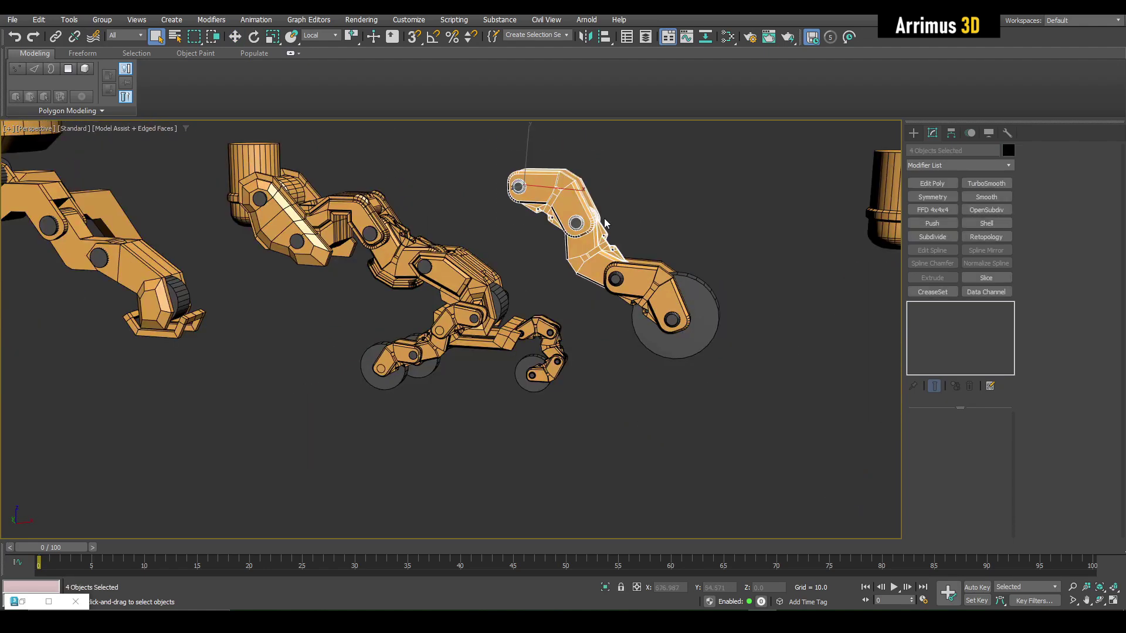
pyautogui.moveTo(697, 362); pyautogui.dragTo(685, 326, button='middle')
pyautogui.press('w')
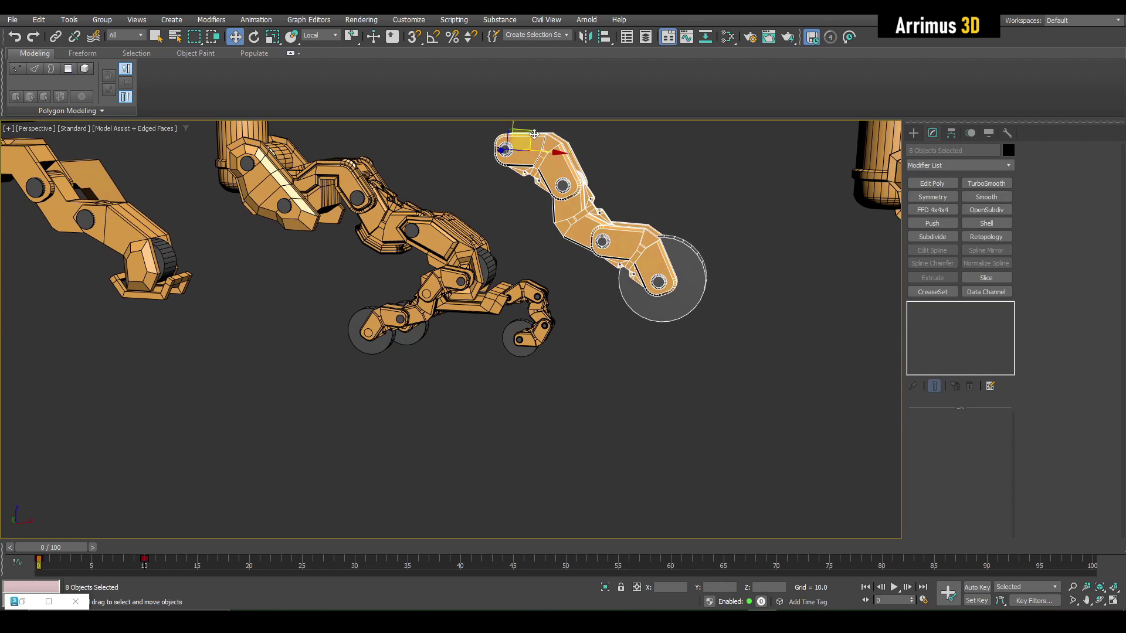
pyautogui.moveTo(534, 134)
pyautogui.keyDown('shift'); pyautogui.mouseDown()
pyautogui.moveTo(551, 307)
pyautogui.moveTo(498, 358)
pyautogui.mouseUp(); pyautogui.keyUp('shift')
pyautogui.click(566, 358)
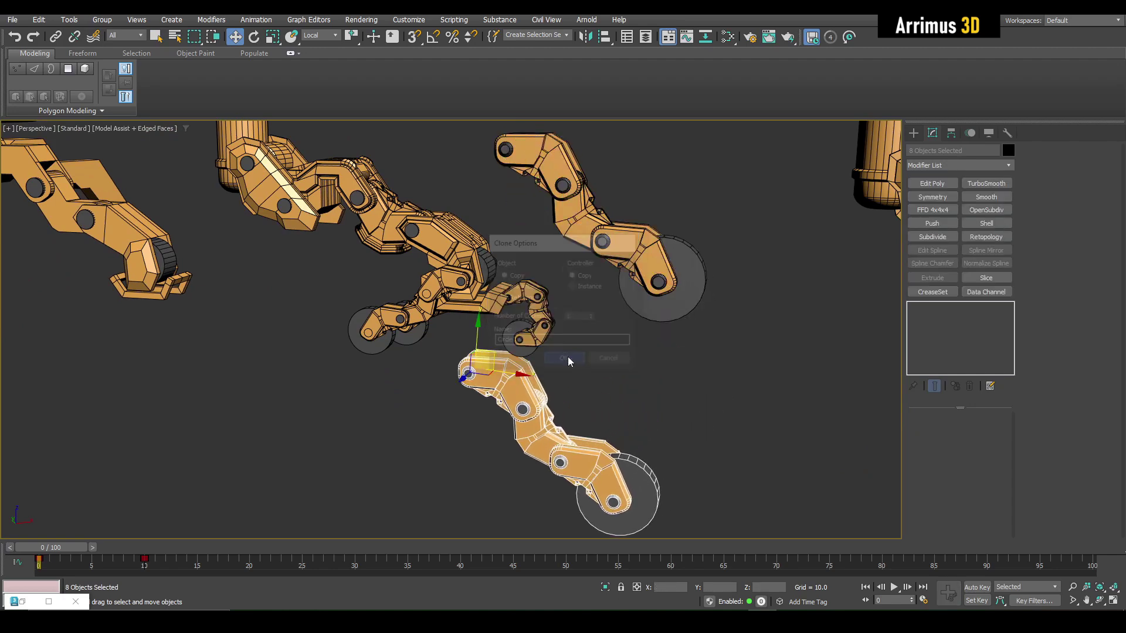
# Scale the copied wheeled arm down uniformly from its root pin
pyautogui.click(472, 373)
pyautogui.moveTo(472, 374); pyautogui.dragTo(479, 335, button='middle')
pyautogui.press('r')
pyautogui.click(476, 342)
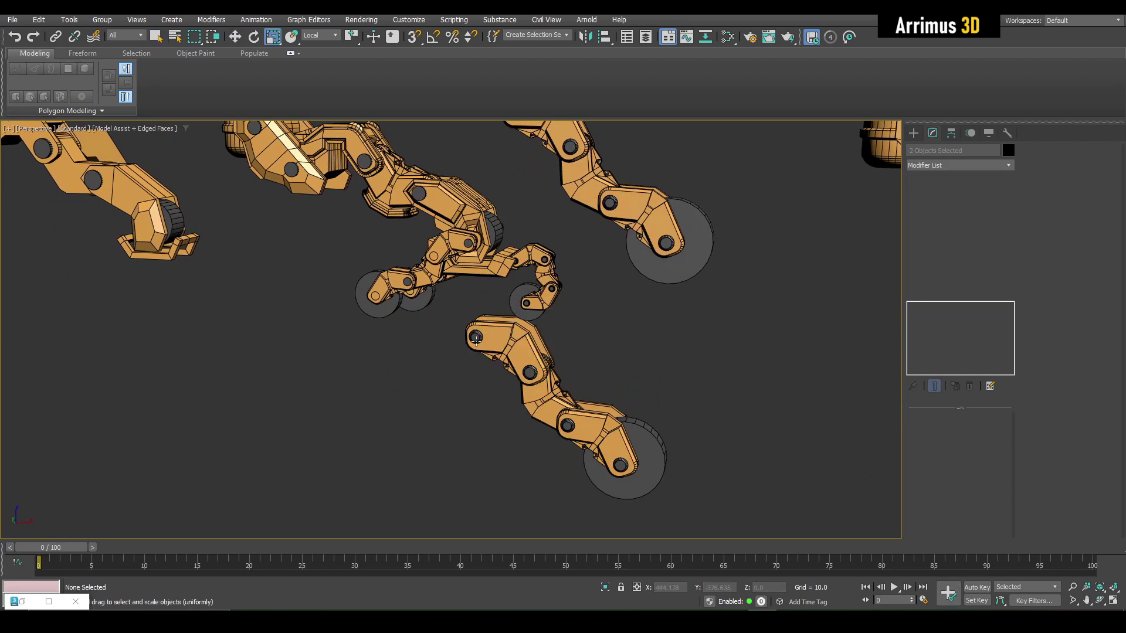
pyautogui.click(476, 335)
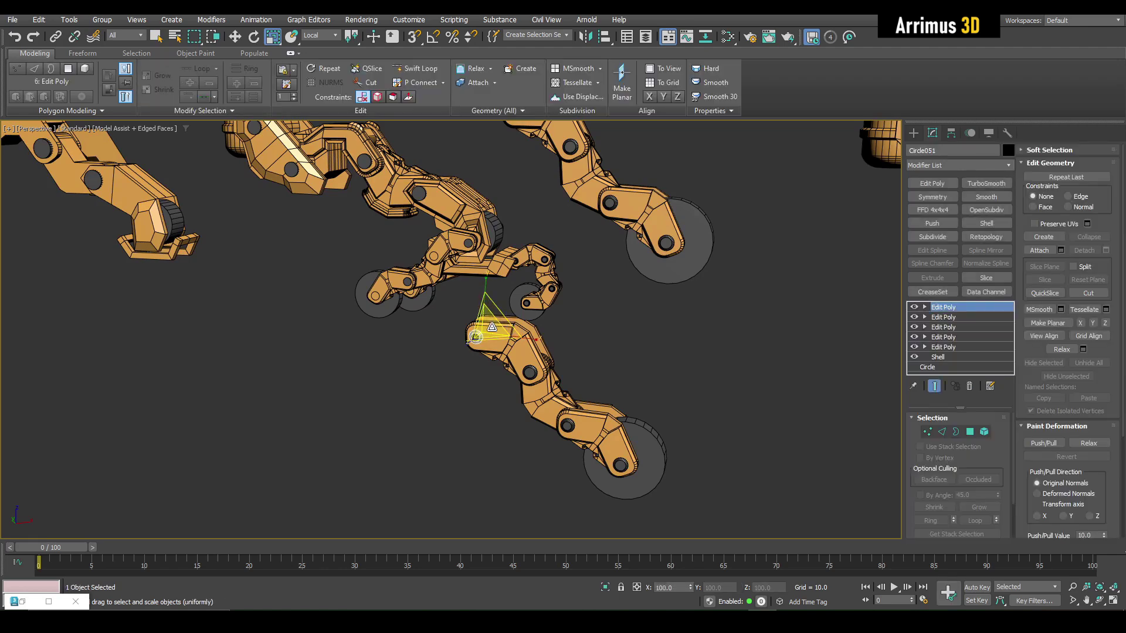
pyautogui.moveTo(492, 327); pyautogui.dragTo(468, 373)
# Pose the small wheeled arm as a leg by rotating it up at the root pin and bending it down at the second pin
pyautogui.scroll(5, 477, 384)
pyautogui.moveTo(591, 255); pyautogui.dragTo(557, 414, button='middle')
pyautogui.press('e')
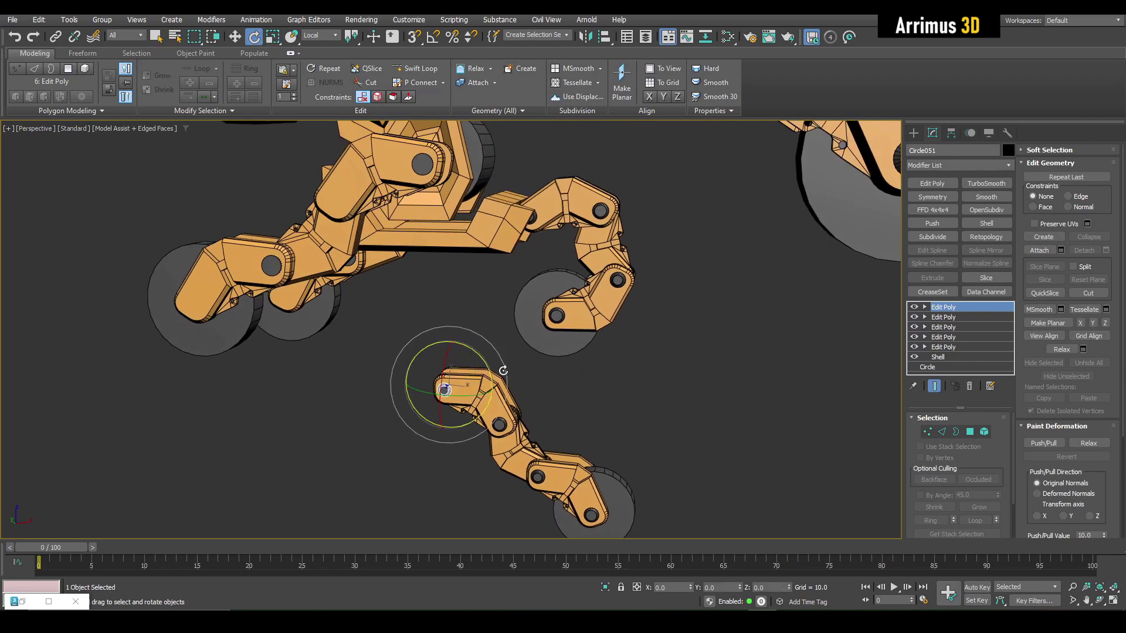
pyautogui.moveTo(483, 357); pyautogui.dragTo(517, 359)
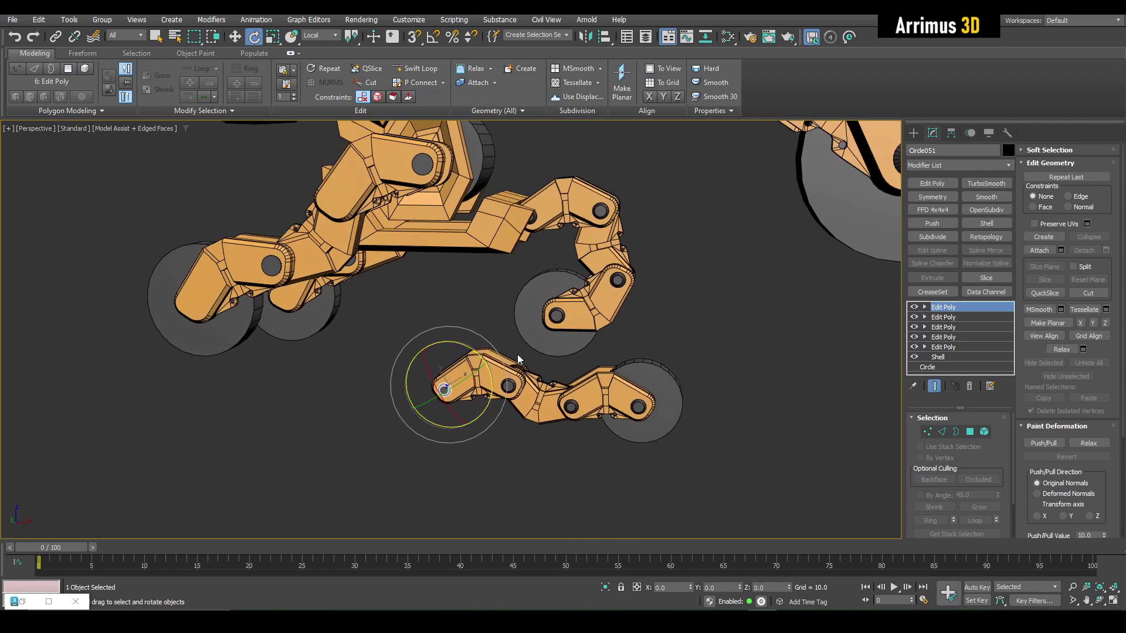
pyautogui.click(550, 370)
pyautogui.moveTo(506, 417); pyautogui.dragTo(419, 419)
pyautogui.moveTo(552, 425); pyautogui.dragTo(533, 330, button='middle')
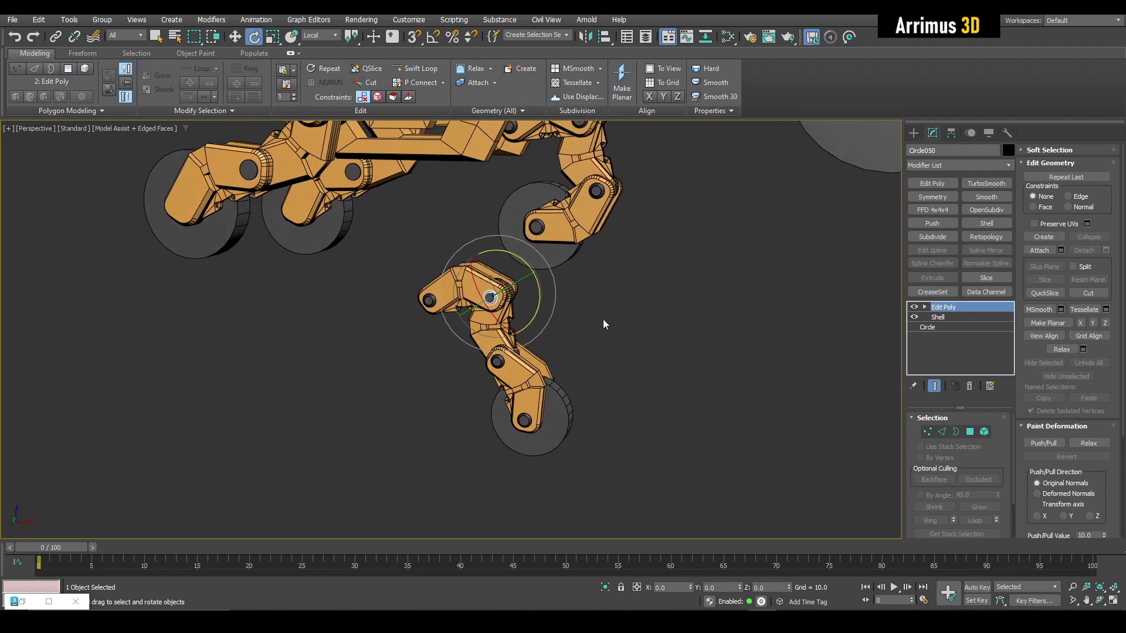
pyautogui.moveTo(604, 321); pyautogui.dragTo(576, 354, button='middle')
pyautogui.click(582, 372)
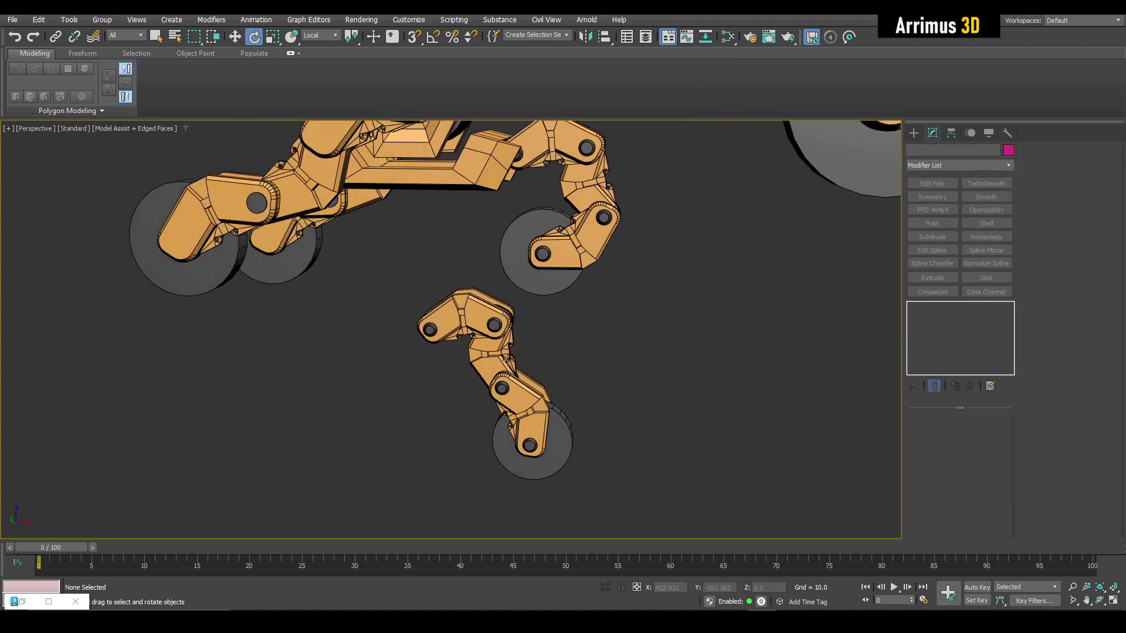
# Rotate the small leg's third pin about its Z axis to fold the wheel segment back under the leg
pyautogui.click(503, 389)
pyautogui.moveTo(563, 372)
pyautogui.keyDown('alt'); pyautogui.mouseDown(button='middle')
pyautogui.moveTo(544, 372)
pyautogui.moveTo(581, 374)
pyautogui.mouseUp(button='middle'); pyautogui.keyUp('alt')
pyautogui.click(631, 379)
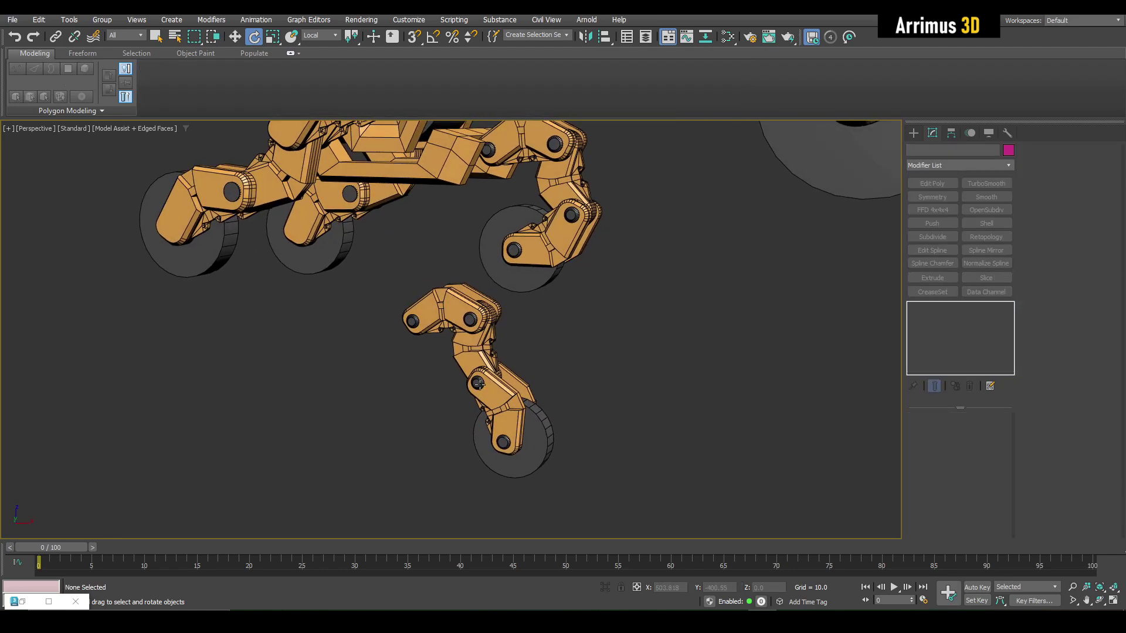
pyautogui.moveTo(485, 364); pyautogui.dragTo(456, 323)
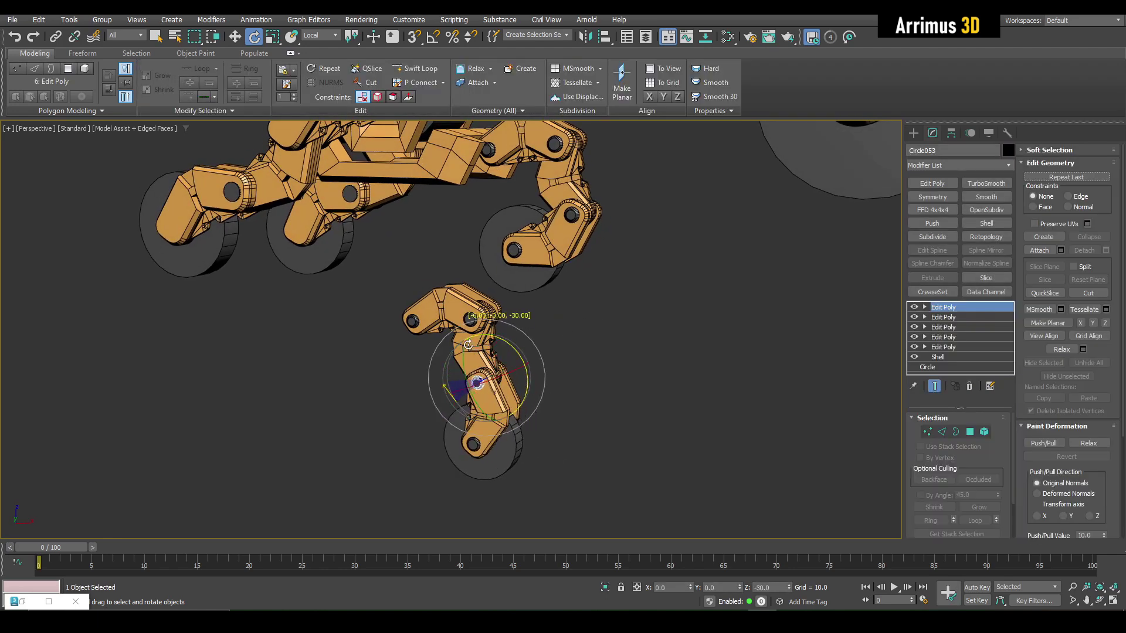
pyautogui.moveTo(396, 328); pyautogui.dragTo(401, 327)
pyautogui.moveTo(401, 327); pyautogui.dragTo(545, 355, button='middle')
pyautogui.scroll(-3, 528, 352)
pyautogui.moveTo(474, 323); pyautogui.dragTo(448, 307, button='middle')
# Flip the small leg by rotating its root pin 180° about the Y axis with angle snap
pyautogui.press('q')
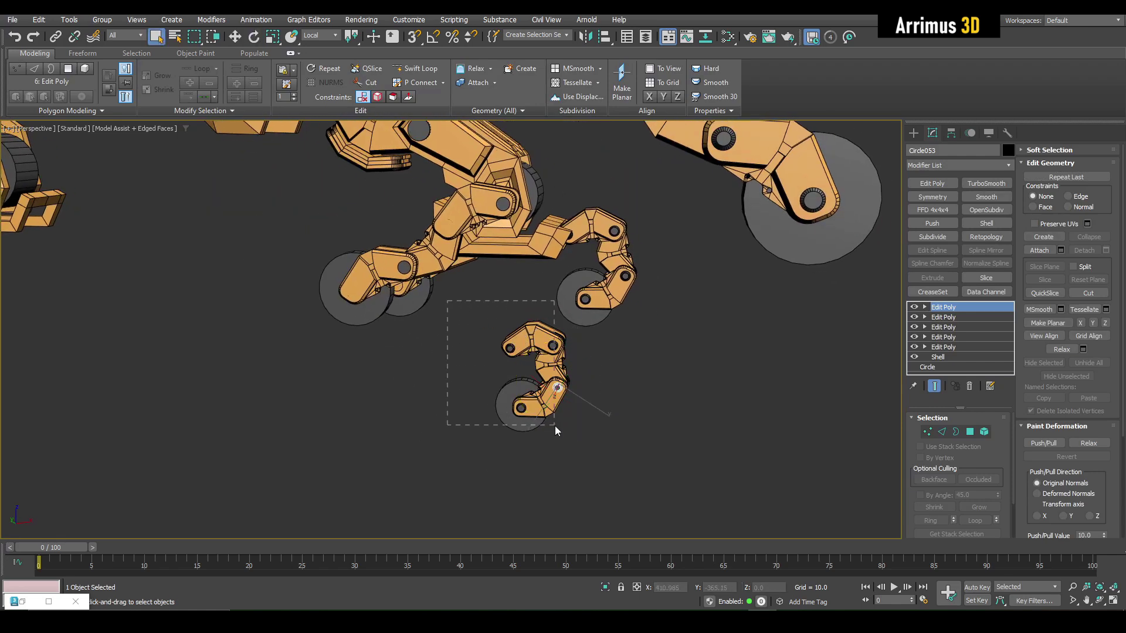
pyautogui.moveTo(555, 426); pyautogui.dragTo(554, 426)
pyautogui.press('e')
pyautogui.keyDown('alt'); pyautogui.moveTo(516, 290); pyautogui.dragTo(518, 303, button='middle'); pyautogui.keyUp('alt')
pyautogui.press('q')
pyautogui.click(518, 305)
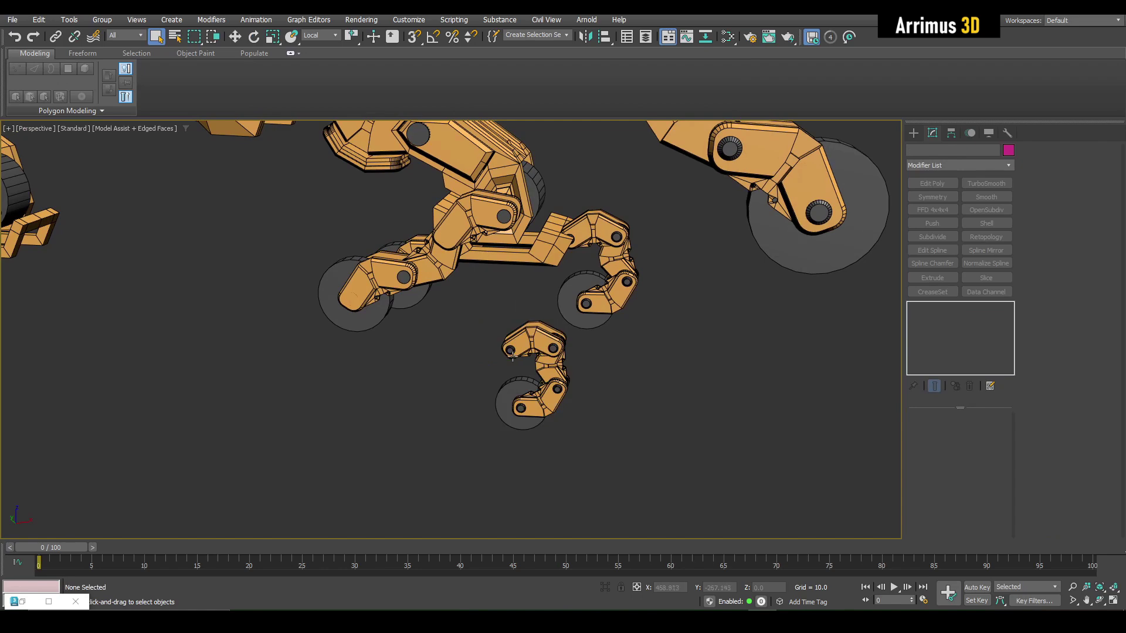
pyautogui.click(511, 352)
pyautogui.click(332, 285)
pyautogui.keyDown('alt'); pyautogui.moveTo(332, 285); pyautogui.dragTo(356, 286, button='middle'); pyautogui.keyUp('alt')
pyautogui.click(478, 340)
pyautogui.click(487, 334)
pyautogui.press('e')
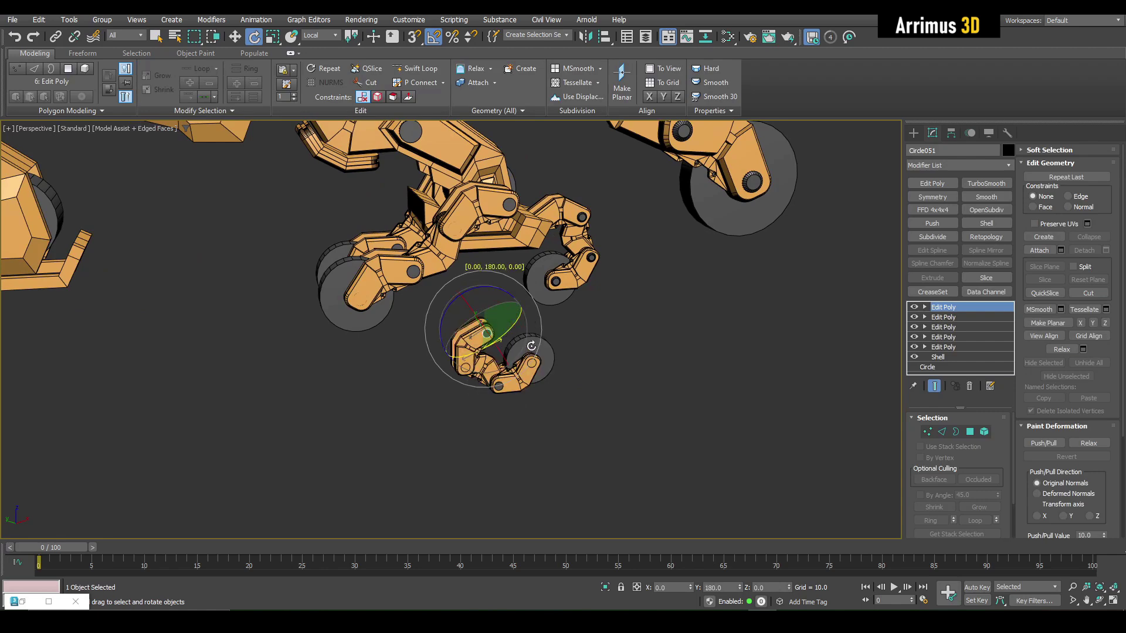
pyautogui.keyDown('alt'); pyautogui.moveTo(531, 348); pyautogui.dragTo(518, 306, button='middle'); pyautogui.keyUp('alt')
pyautogui.moveTo(510, 291)
pyautogui.mouseDown()
pyautogui.moveTo(542, 330)
pyautogui.moveTo(512, 293)
pyautogui.mouseUp()
pyautogui.press('a')
pyautogui.moveTo(512, 293)
pyautogui.keyDown('alt'); pyautogui.mouseDown(button='middle')
pyautogui.moveTo(525, 327)
pyautogui.moveTo(513, 304)
pyautogui.mouseUp(button='middle'); pyautogui.keyUp('alt')
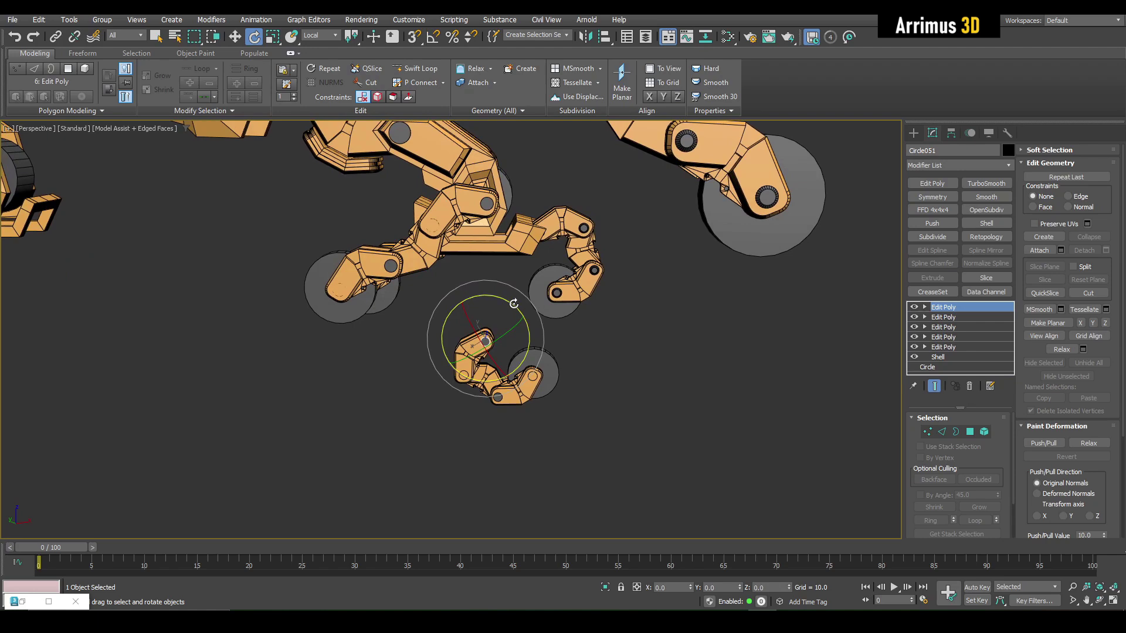
# Rotate the flipped leg's lower pin about its Z axis to swing the wheel segment outward
pyautogui.moveTo(456, 359); pyautogui.dragTo(491, 427, button='middle')
pyautogui.scroll(3, 484, 365)
pyautogui.click(482, 397)
pyautogui.moveTo(458, 350); pyautogui.dragTo(397, 355)
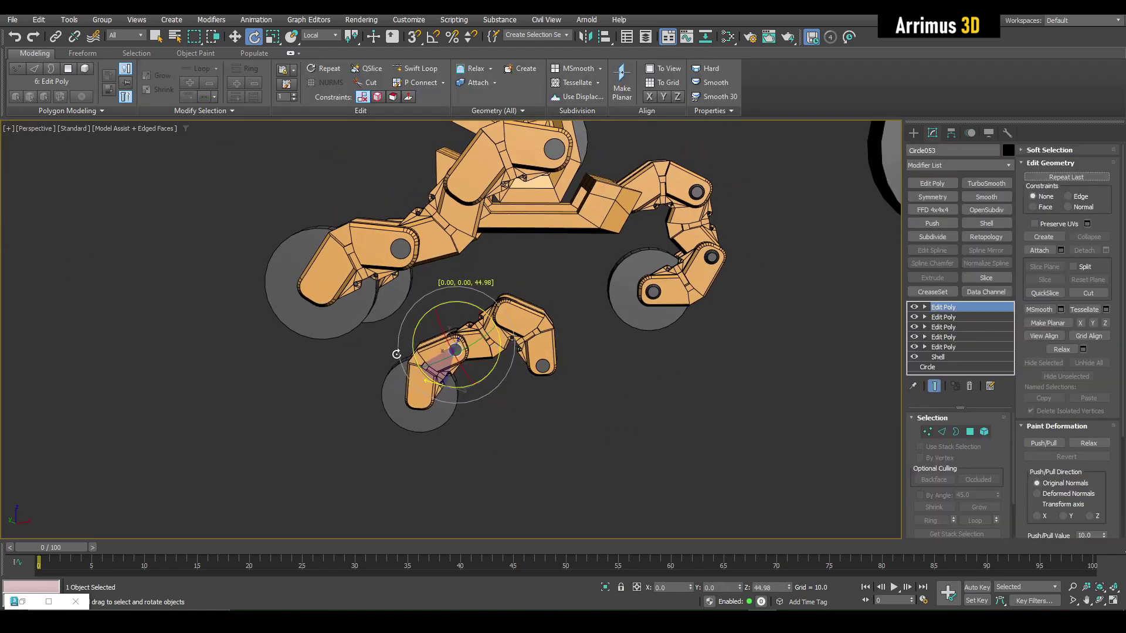
# Lower the flipped leg by rotating it at the root pin and raise its wheel segment at the lower pin
pyautogui.keyDown('alt'); pyautogui.moveTo(521, 370); pyautogui.dragTo(539, 382, button='middle'); pyautogui.keyUp('alt')
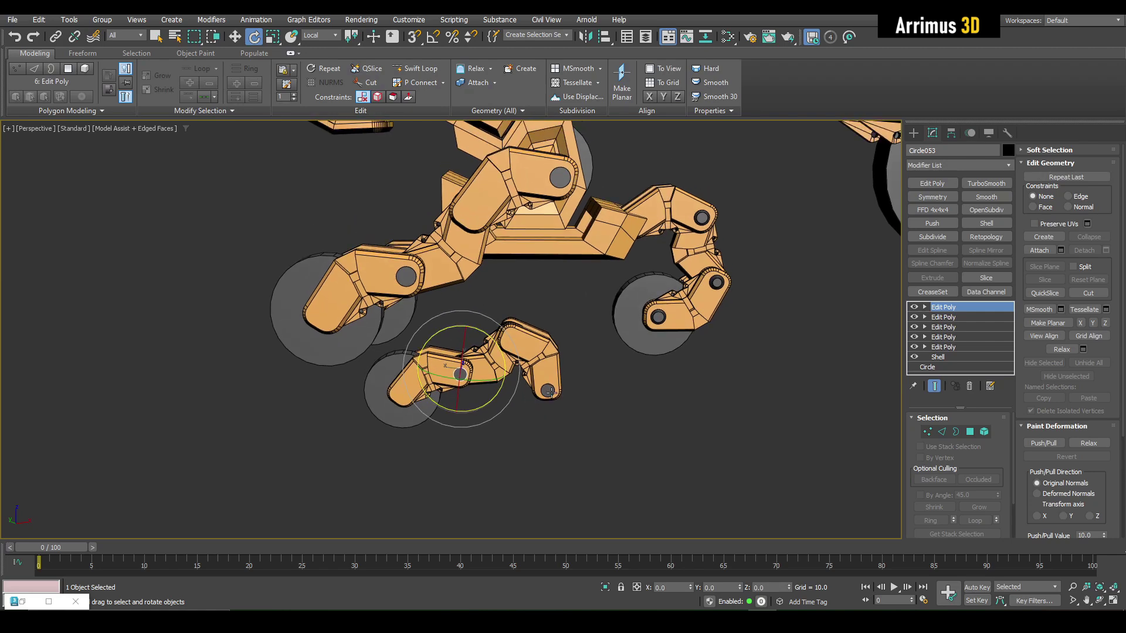
pyautogui.click(550, 392)
pyautogui.moveTo(560, 425); pyautogui.dragTo(593, 382)
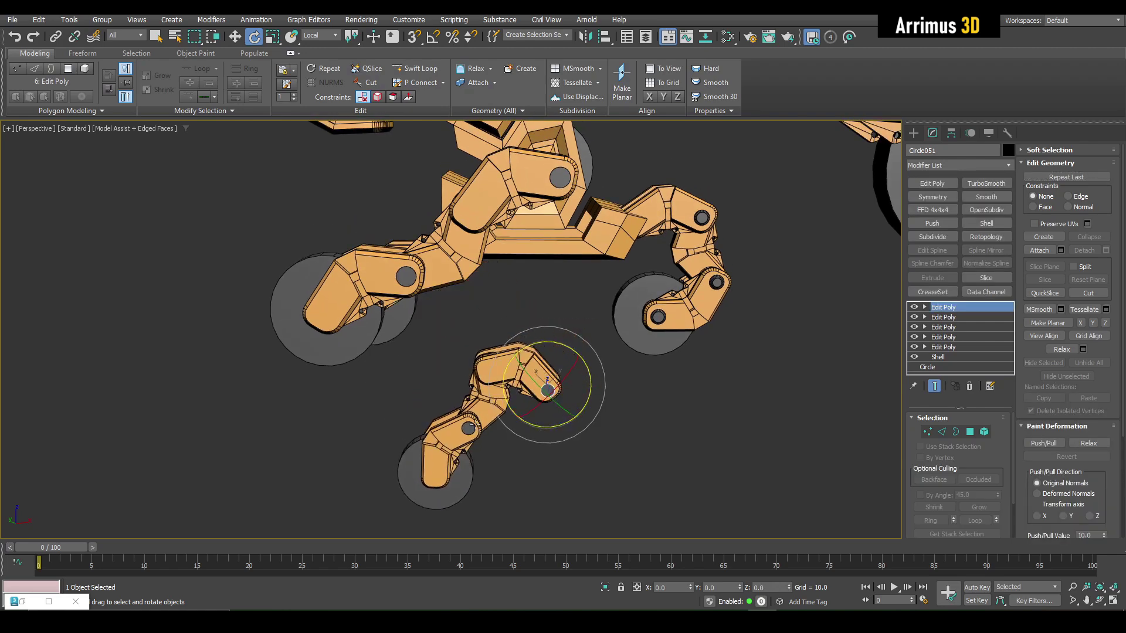
pyautogui.moveTo(449, 427); pyautogui.dragTo(418, 412)
pyautogui.keyDown('alt'); pyautogui.moveTo(402, 403); pyautogui.dragTo(420, 397, button='middle'); pyautogui.keyUp('alt')
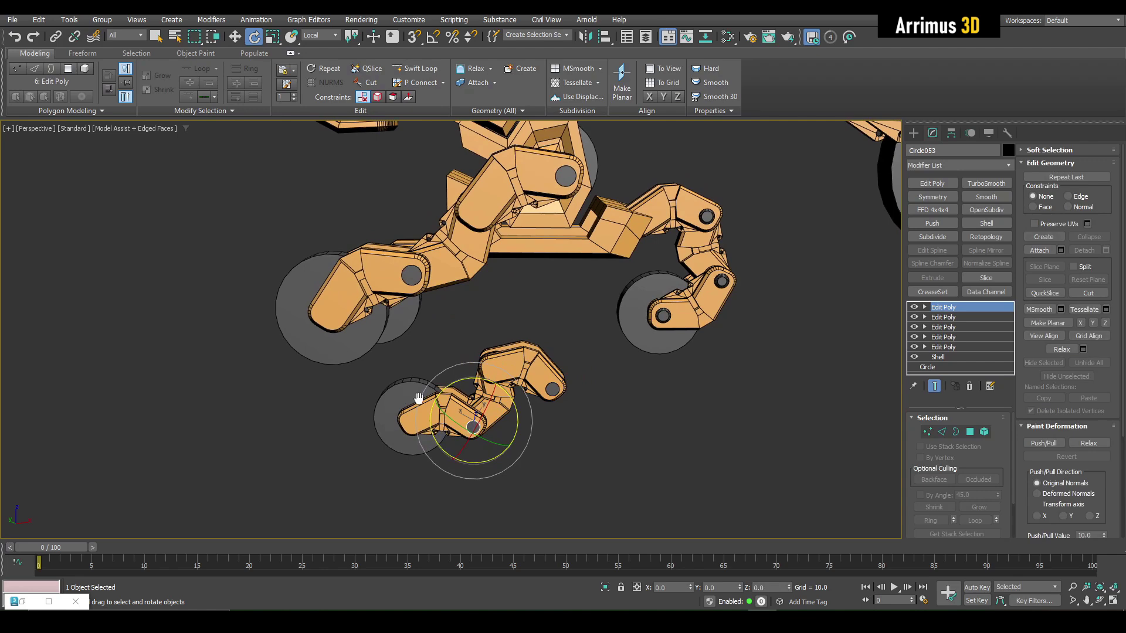
# Select the whole small leg copy below the robot and delete it
pyautogui.press('q')
pyautogui.click(545, 324)
pyautogui.scroll(-4, 556, 324)
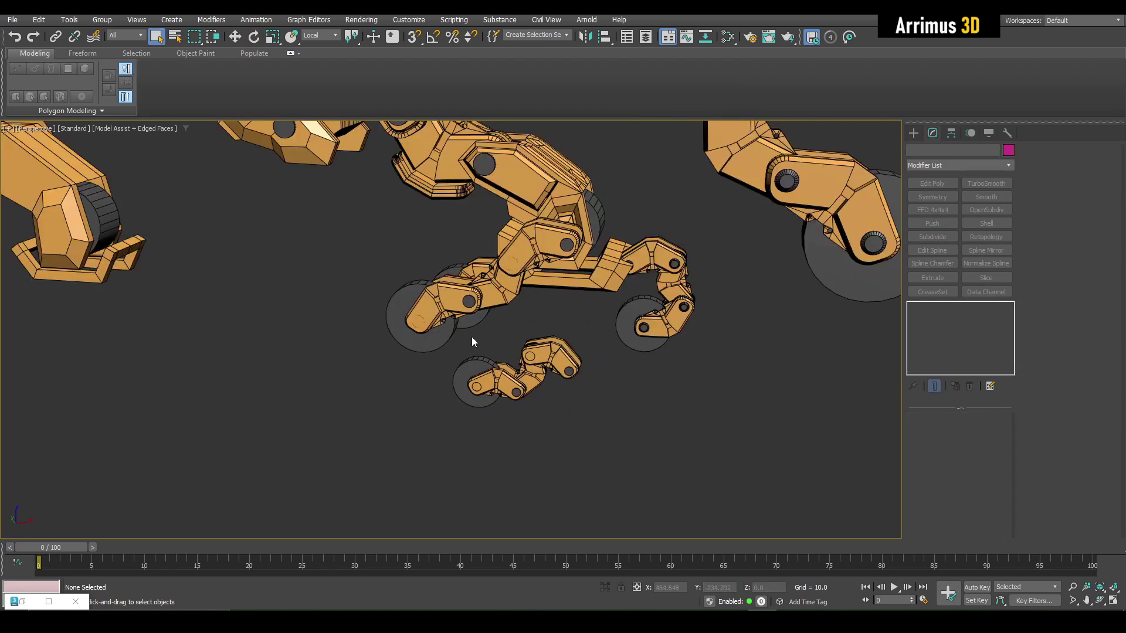
pyautogui.moveTo(470, 337); pyautogui.dragTo(590, 424)
pyautogui.press('Delete')
# Examine the blocked-out clamp arm and hook arm under the small drum alongside the detailed robot arm
pyautogui.moveTo(577, 309); pyautogui.dragTo(505, 378, button='middle')
pyautogui.scroll(-5, 548, 392)
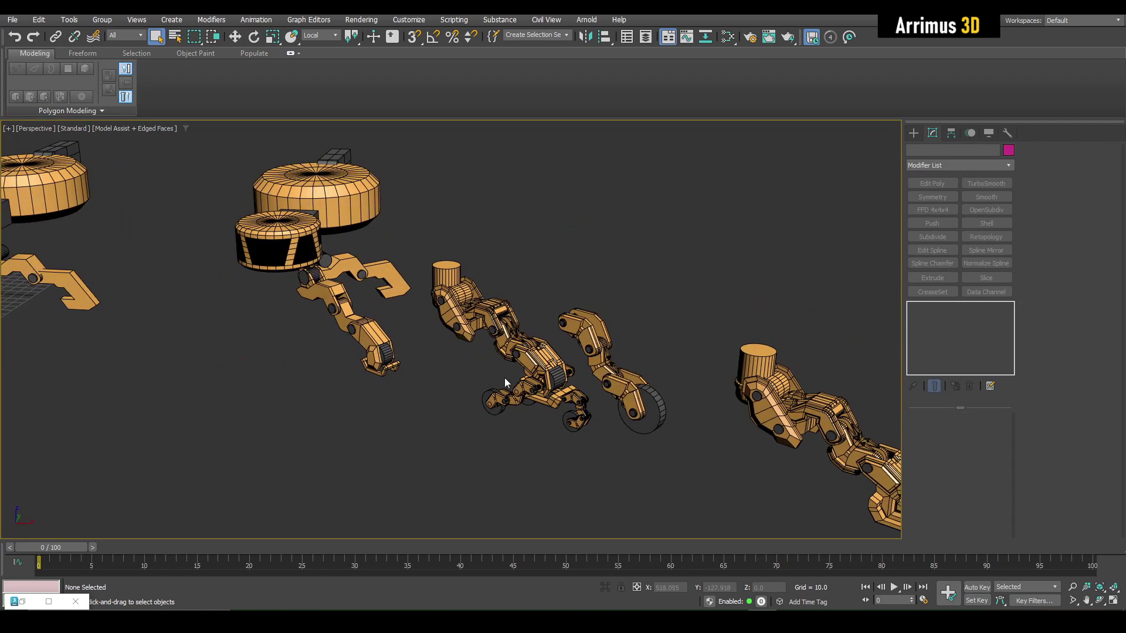
pyautogui.scroll(3, 505, 379)
pyautogui.keyDown('alt'); pyautogui.moveTo(550, 341); pyautogui.dragTo(564, 371, button='middle'); pyautogui.keyUp('alt')
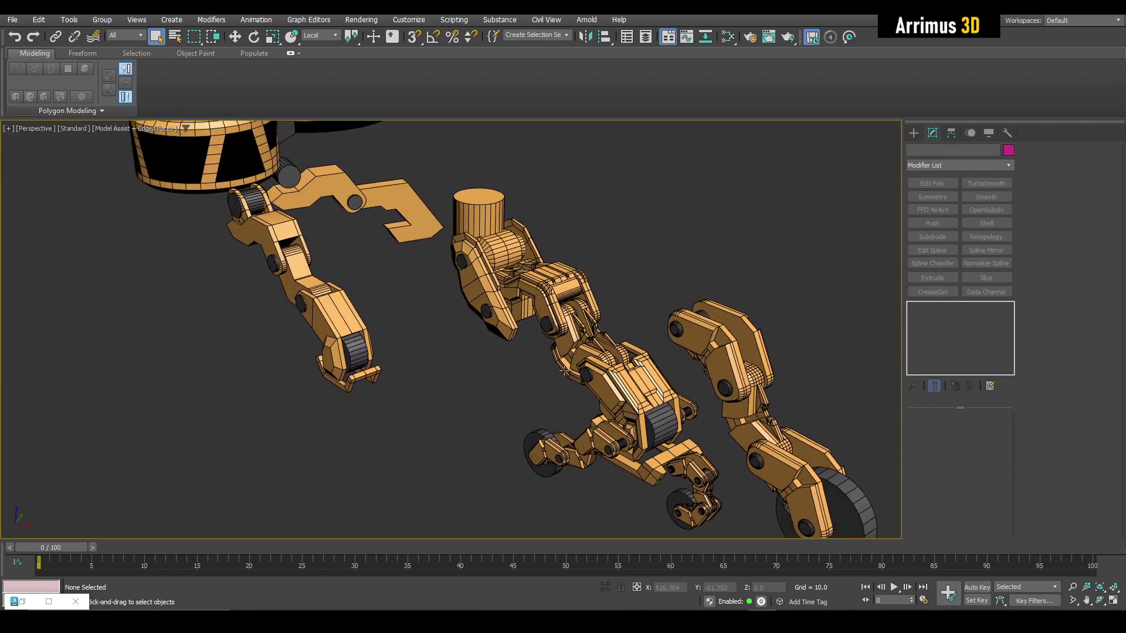
pyautogui.click(332, 312)
pyautogui.keyDown('alt'); pyautogui.moveTo(549, 431); pyautogui.dragTo(569, 399, button='middle'); pyautogui.keyUp('alt')
pyautogui.moveTo(387, 322); pyautogui.dragTo(453, 187, button='middle')
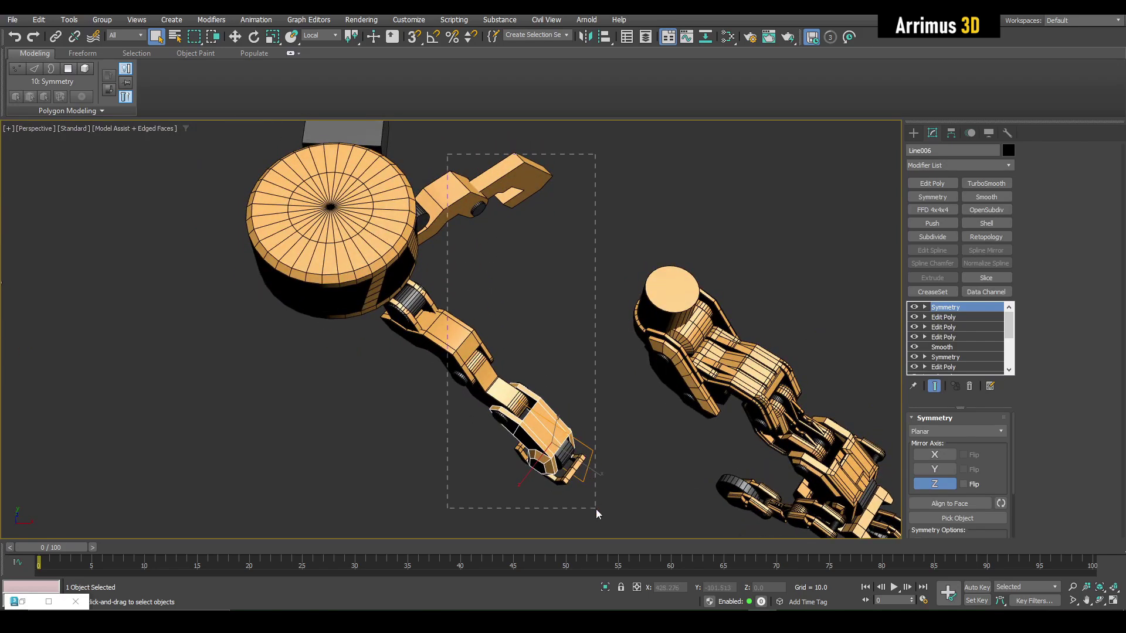
pyautogui.moveTo(596, 509); pyautogui.dragTo(596, 509)
pyautogui.keyDown('alt'); pyautogui.moveTo(595, 505); pyautogui.dragTo(575, 437, button='middle'); pyautogui.keyUp('alt')
pyautogui.click(593, 387)
pyautogui.keyDown('alt'); pyautogui.moveTo(592, 387); pyautogui.dragTo(546, 306, button='middle'); pyautogui.keyUp('alt')
pyautogui.scroll(-4, 543, 365)
pyautogui.click(491, 235)
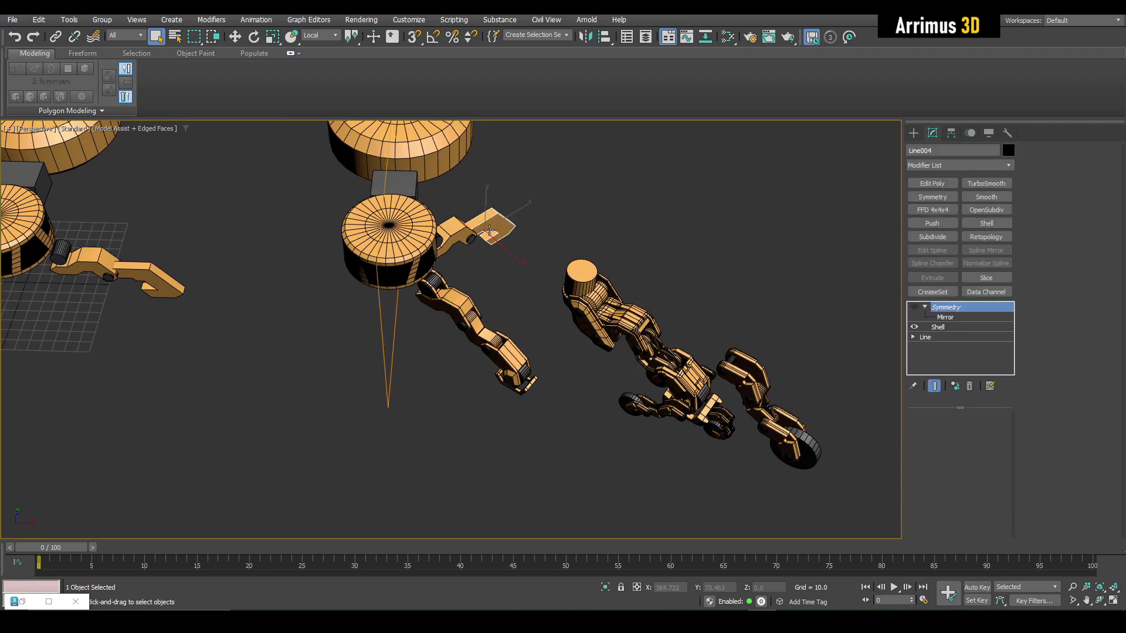
pyautogui.click(308, 221)
pyautogui.moveTo(395, 323); pyautogui.dragTo(408, 346, button='middle')
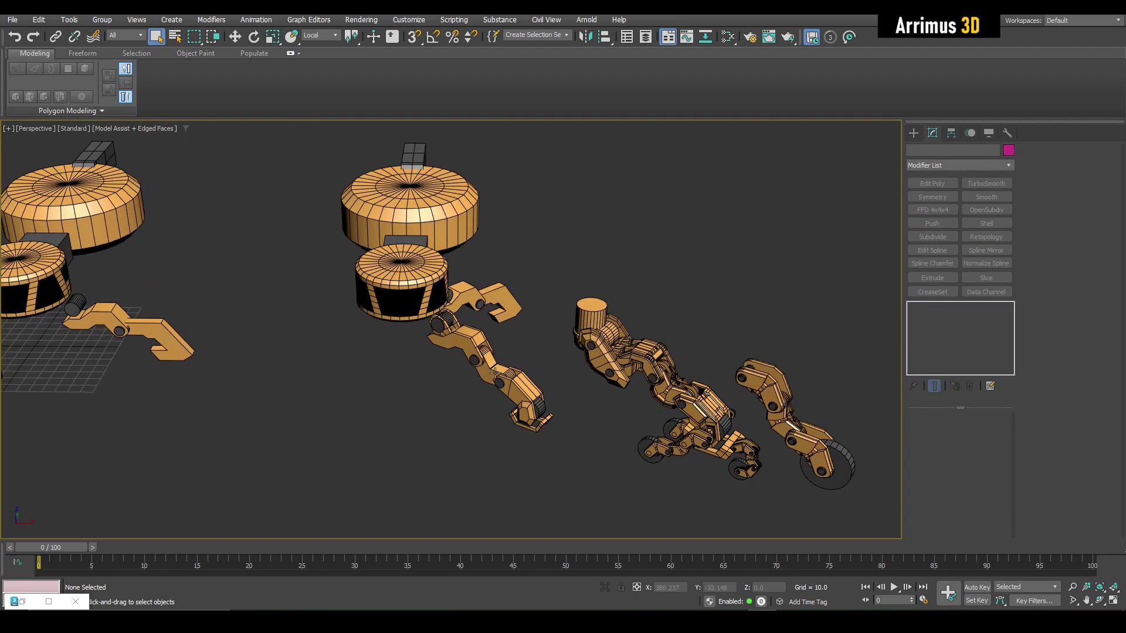
pyautogui.scroll(4, 505, 350)
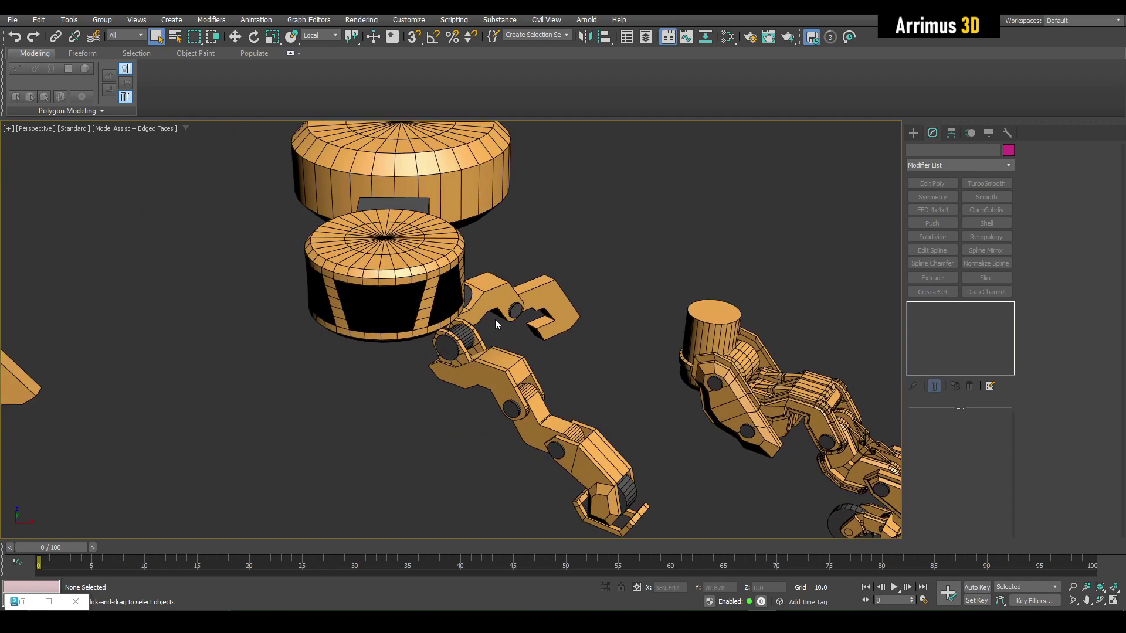
pyautogui.click(501, 300)
pyautogui.click(561, 369)
# Select the three small leg wheels on the detailed arm and compare their placement with the other robot models
pyautogui.moveTo(803, 497); pyautogui.dragTo(675, 352, button='middle')
pyautogui.scroll(3, 704, 405)
pyautogui.moveTo(785, 434); pyautogui.dragTo(658, 392, button='middle')
pyautogui.click(662, 391)
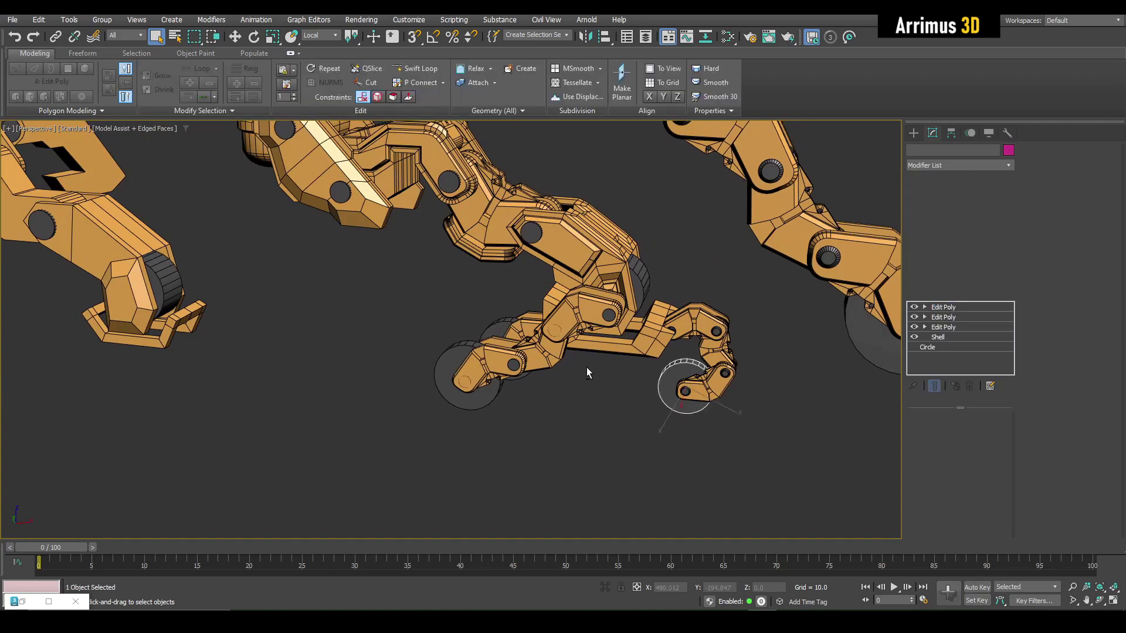
pyautogui.keyDown('alt'); pyautogui.moveTo(586, 368); pyautogui.dragTo(437, 368, button='middle'); pyautogui.keyUp('alt')
pyautogui.keyDown('ctrl'); pyautogui.click(476, 413); pyautogui.keyUp('ctrl')
pyautogui.scroll(4, 598, 394)
pyautogui.scroll(-5, 527, 345)
pyautogui.moveTo(437, 369); pyautogui.dragTo(613, 394, button='middle')
pyautogui.scroll(-3, 580, 355)
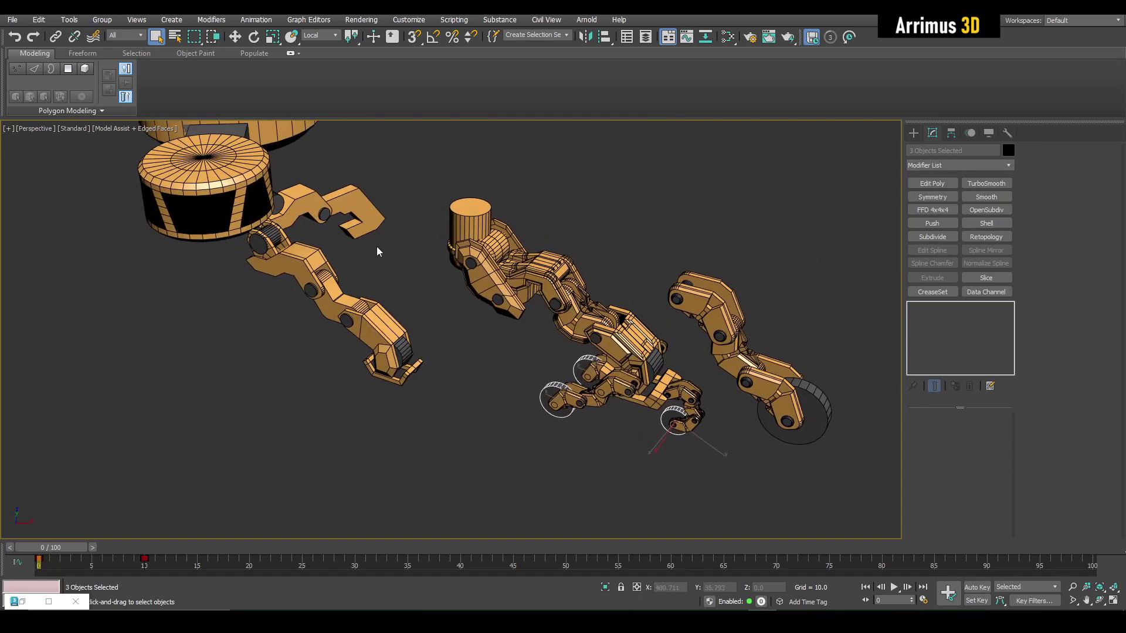
pyautogui.moveTo(441, 302); pyautogui.dragTo(542, 347, button='middle')
pyautogui.keyDown('alt'); pyautogui.moveTo(542, 347); pyautogui.dragTo(659, 402, button='middle'); pyautogui.keyUp('alt')
pyautogui.moveTo(658, 402); pyautogui.dragTo(599, 369, button='middle')
pyautogui.click(668, 256)
pyautogui.moveTo(668, 256); pyautogui.dragTo(546, 347, button='middle')
pyautogui.scroll(-3, 549, 325)
pyautogui.scroll(-2, 545, 349)
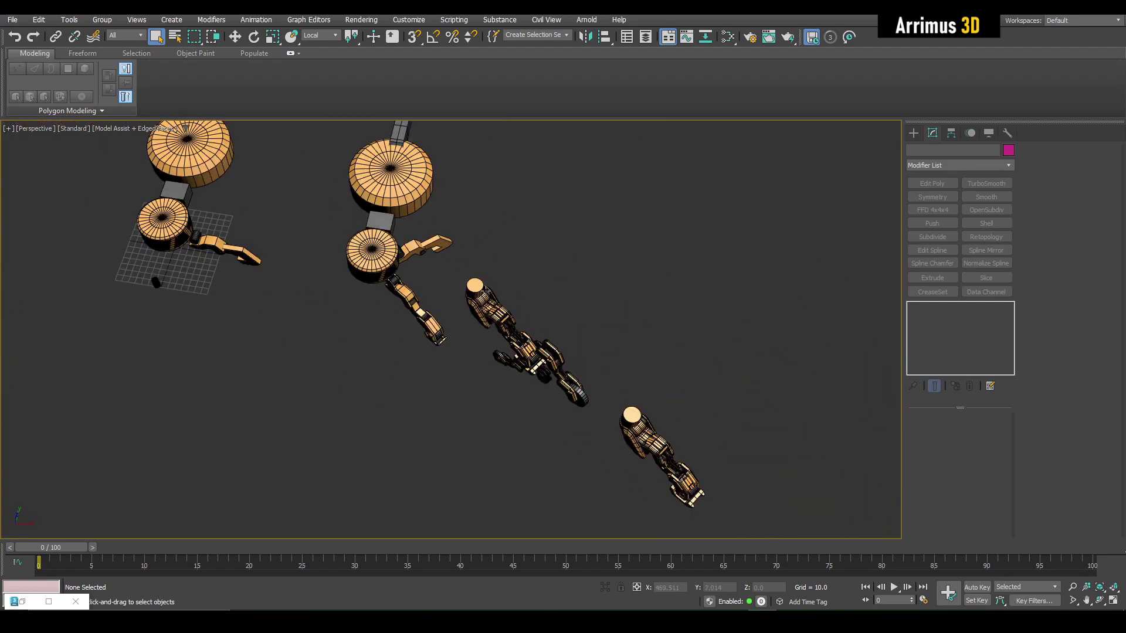
# Try zeroing the Z rotation of the detailed arm's root cylinder, and undo that rotation
pyautogui.click(478, 275)
pyautogui.scroll(2, 478, 276)
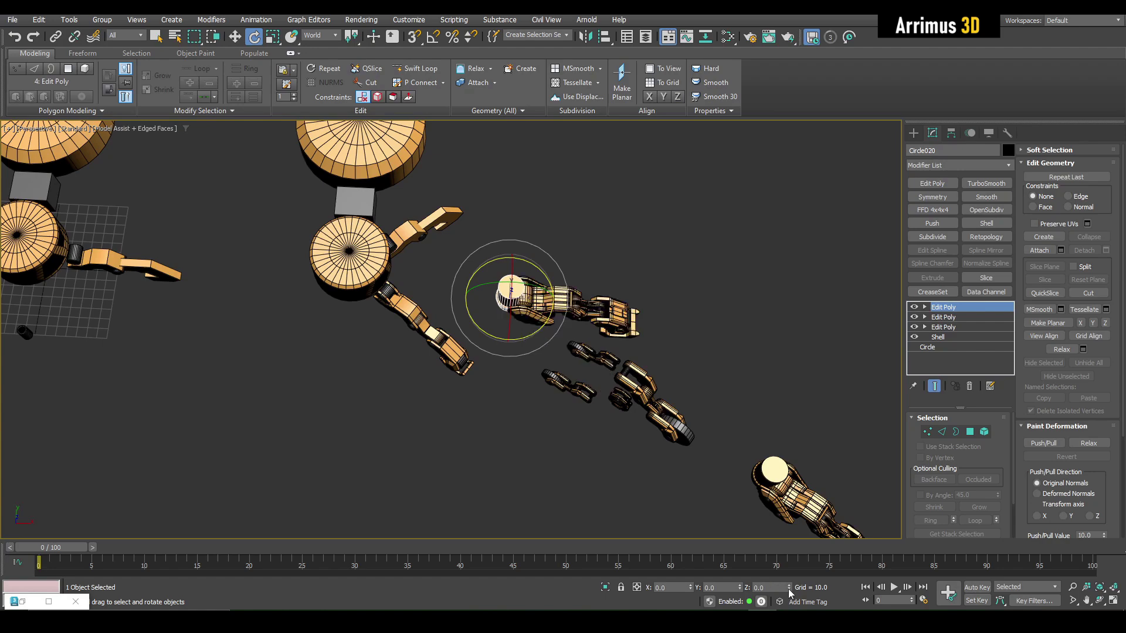
pyautogui.hotkey('ctrl', 'z')
pyautogui.moveTo(633, 428); pyautogui.dragTo(597, 367, button='middle')
pyautogui.scroll(5, 597, 364)
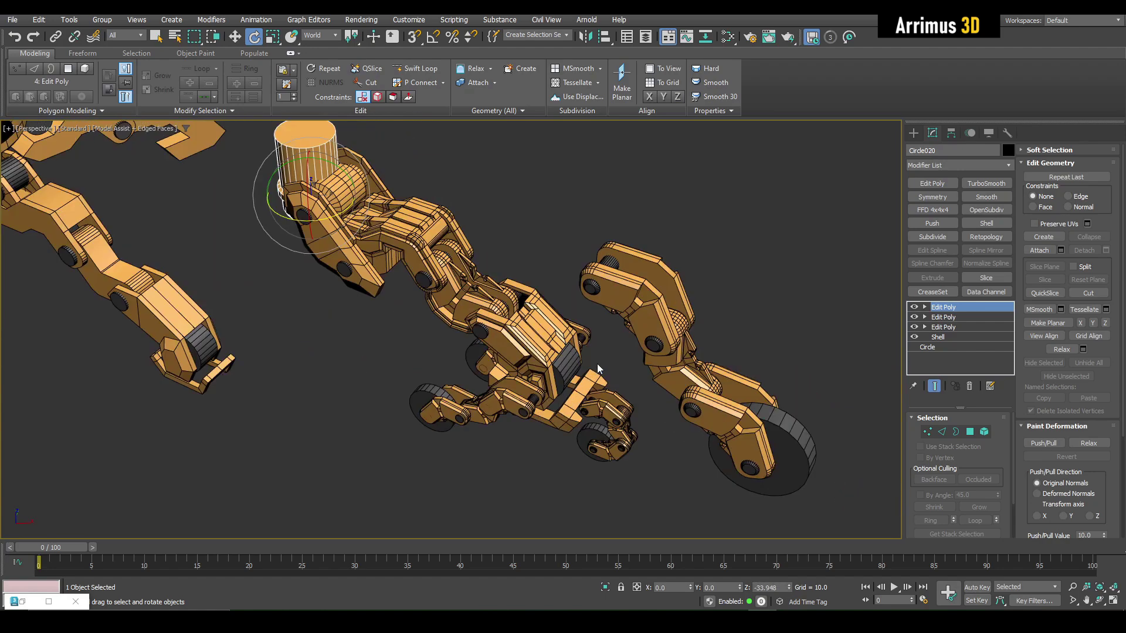
# Link the root pins of the three small wheeled legs to the adjoining body and frame parts of the detailed arm
pyautogui.press('q')
pyautogui.click(616, 349)
pyautogui.scroll(4, 577, 323)
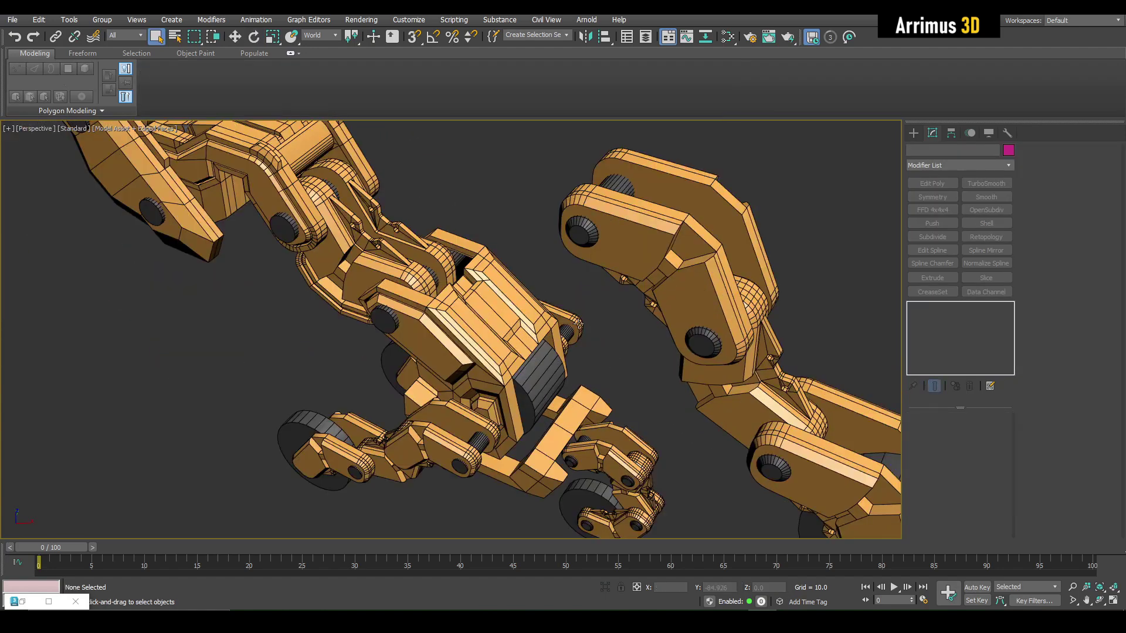
pyautogui.click(56, 37)
pyautogui.scroll(3, 439, 360)
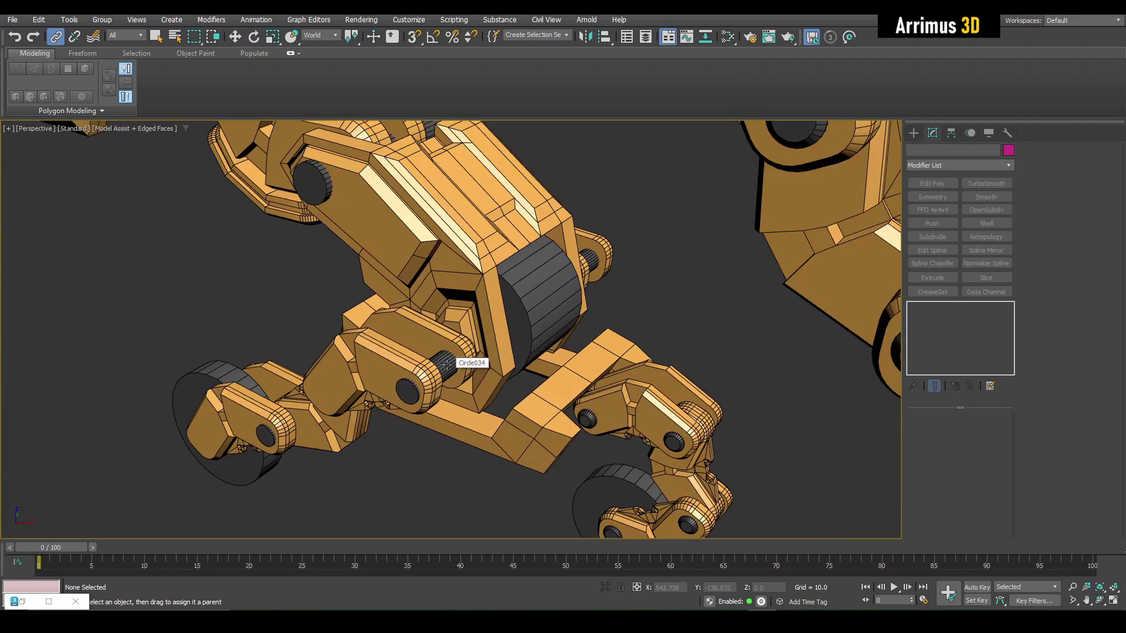
pyautogui.click(479, 315)
pyautogui.keyDown('alt'); pyautogui.moveTo(545, 306); pyautogui.dragTo(648, 381, button='middle'); pyautogui.keyUp('alt')
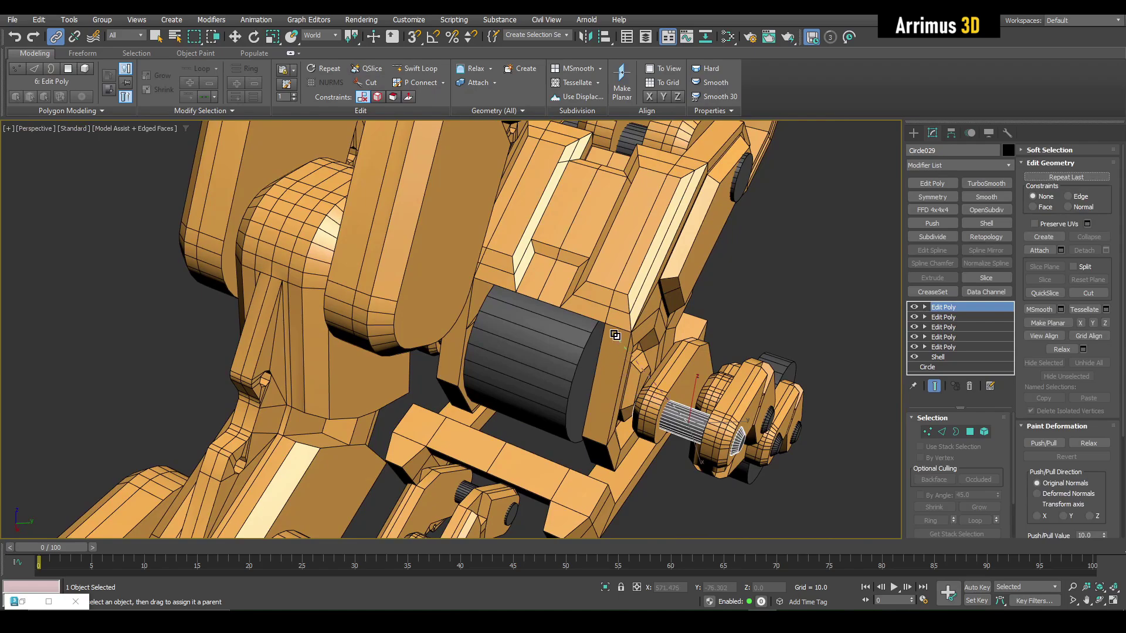
pyautogui.keyDown('alt'); pyautogui.moveTo(501, 338); pyautogui.dragTo(654, 334, button='middle'); pyautogui.keyUp('alt')
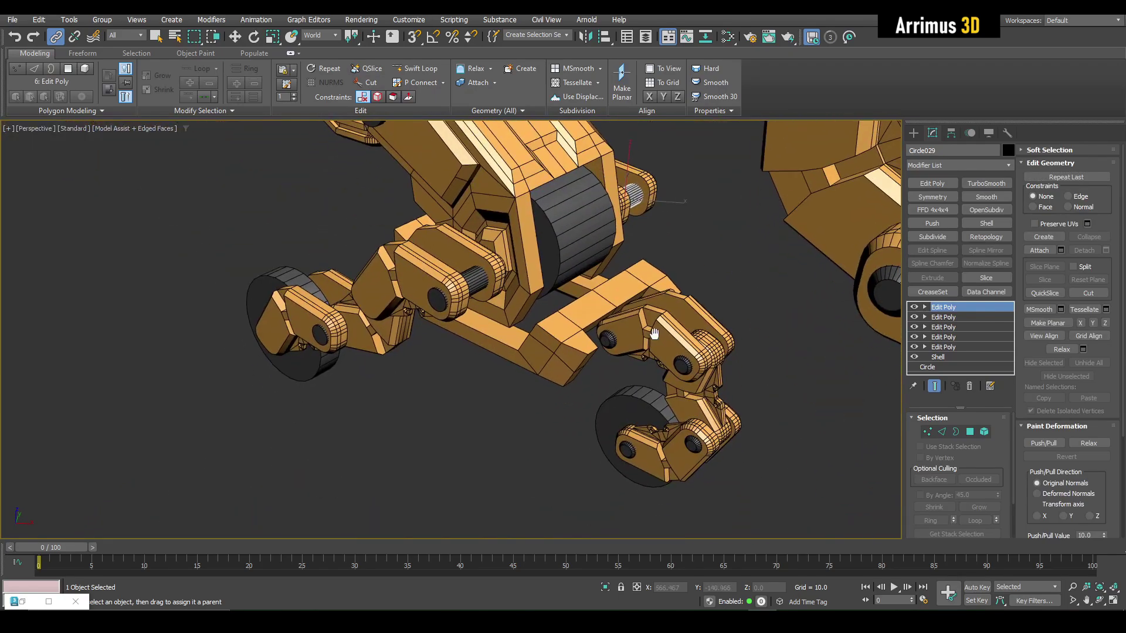
pyautogui.moveTo(605, 336); pyautogui.dragTo(581, 319)
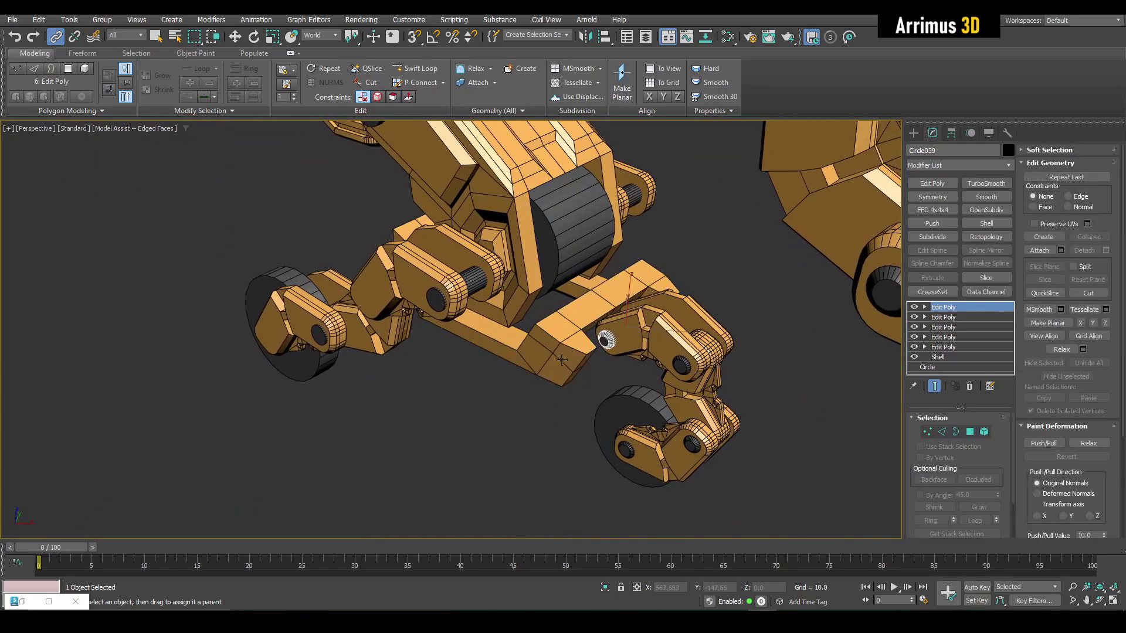
pyautogui.scroll(-5, 581, 319)
# Swing the detailed arm about the vertical axis at its root cylinder to test the links, and reset its Z rotation to 0
pyautogui.moveTo(582, 319); pyautogui.dragTo(652, 521, button='middle')
pyautogui.press('q')
pyautogui.click(398, 237)
pyautogui.scroll(-3, 399, 237)
pyautogui.moveTo(399, 237); pyautogui.dragTo(412, 232, button='middle')
pyautogui.press('e')
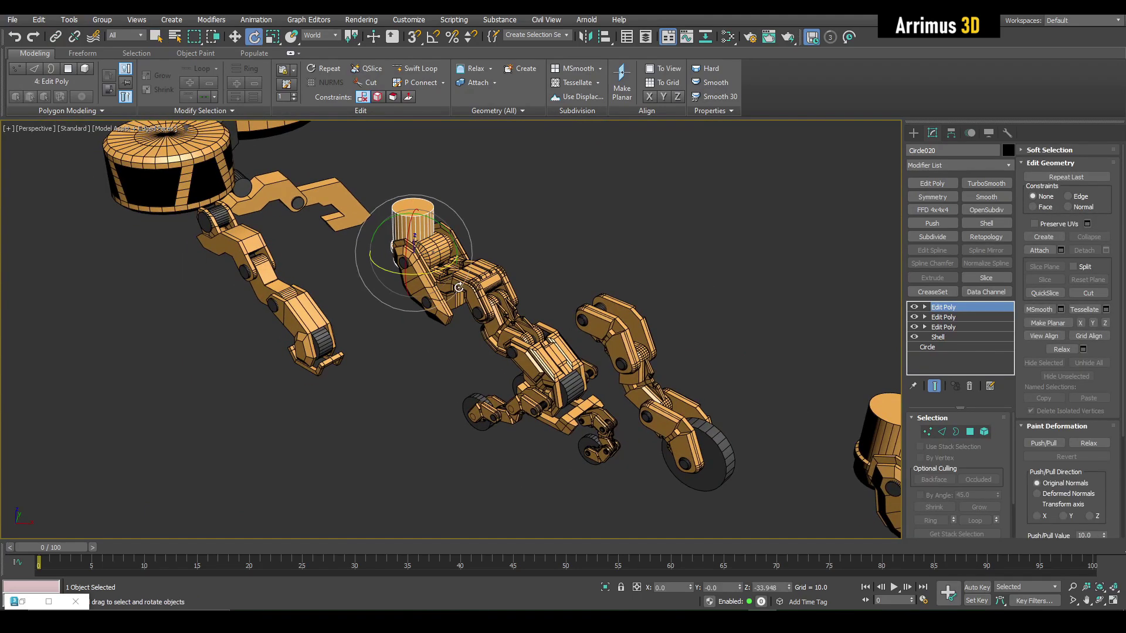
pyautogui.moveTo(425, 271); pyautogui.dragTo(384, 279)
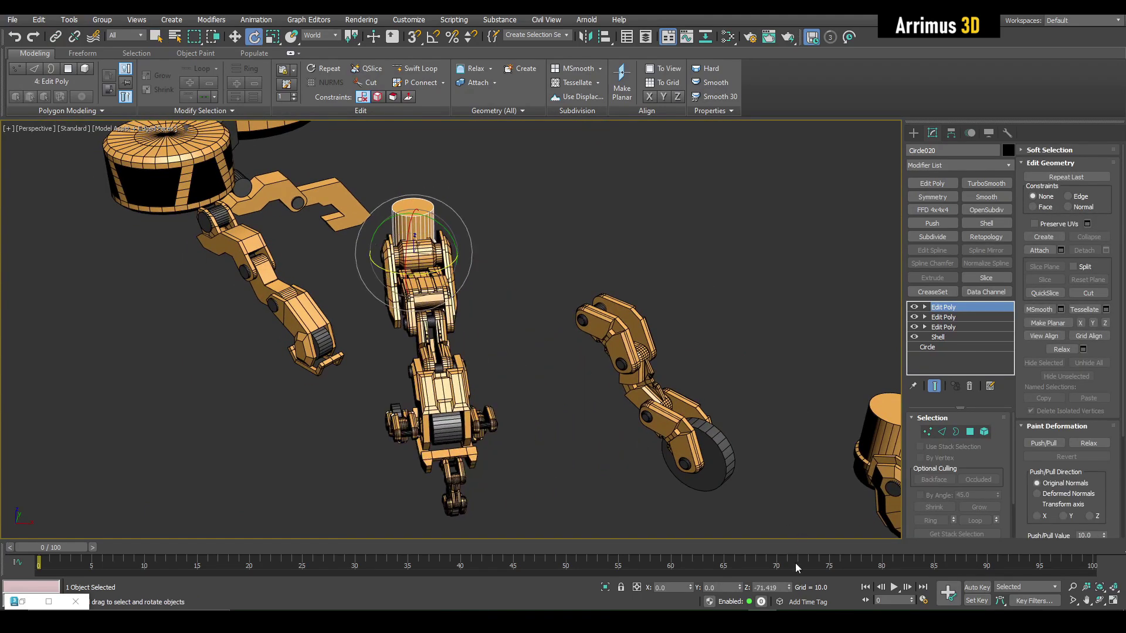
pyautogui.rightClick(790, 586)
# Rotate the detailed arm's root cylinder -90° about the Z axis with angle snap
pyautogui.keyDown('alt'); pyautogui.moveTo(575, 387); pyautogui.dragTo(535, 360, button='middle'); pyautogui.keyUp('alt')
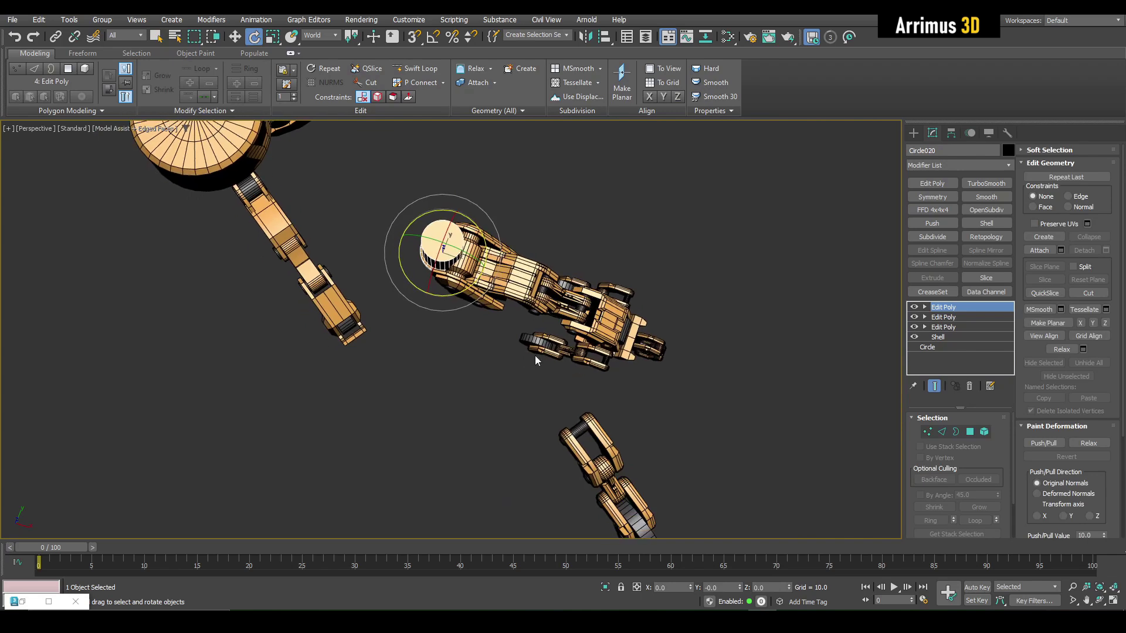
pyautogui.moveTo(452, 291); pyautogui.dragTo(425, 291)
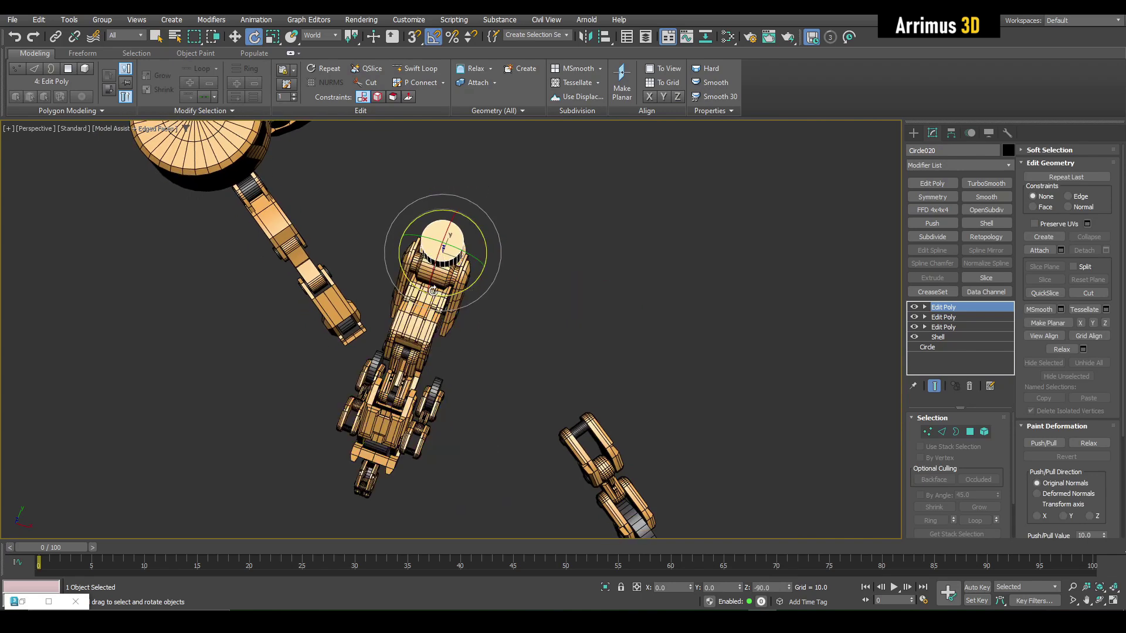
pyautogui.press('a')
# Quick-align the detailed arm's root cylinder to the small drum of the middle robot
pyautogui.press('w')
pyautogui.moveTo(478, 278); pyautogui.dragTo(589, 431, button='middle')
pyautogui.hotkey('shift', 'a')
pyautogui.click(392, 266)
pyautogui.keyDown('alt'); pyautogui.moveTo(460, 390); pyautogui.dragTo(463, 355, button='middle'); pyautogui.keyUp('alt')
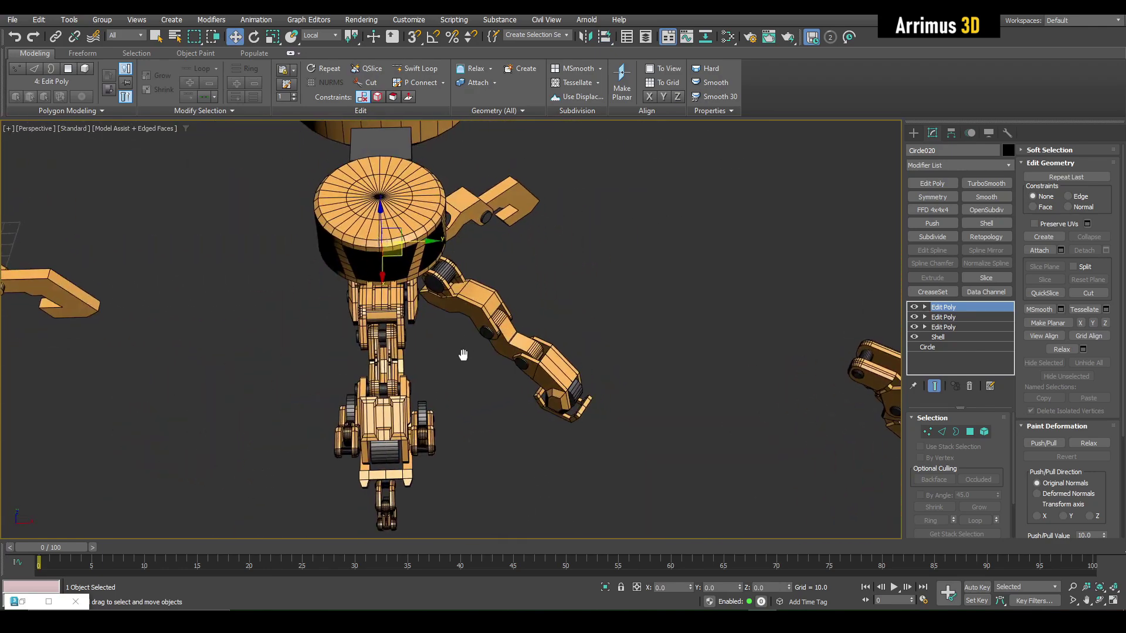
# Delete the old blocked-out clamp arm and the old hook arm attached to the middle robot's small drum
pyautogui.scroll(3, 461, 357)
pyautogui.doubleClick(449, 239)
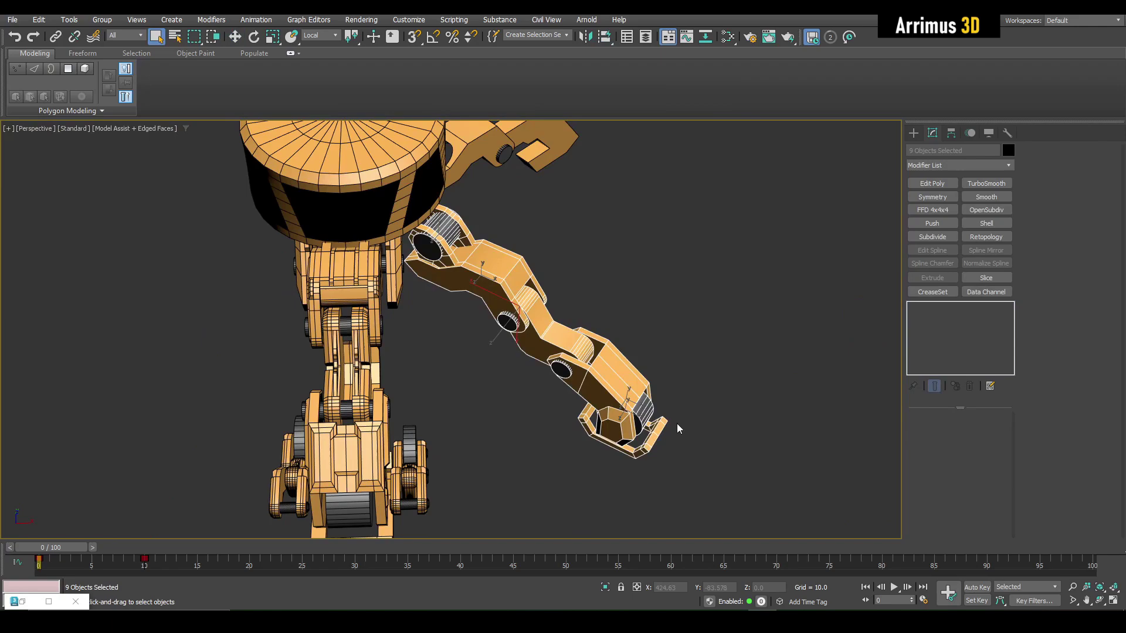
pyautogui.keyDown('alt'); pyautogui.moveTo(677, 423); pyautogui.dragTo(636, 396, button='middle'); pyautogui.keyUp('alt')
pyautogui.moveTo(545, 219); pyautogui.dragTo(501, 275, button='middle')
pyautogui.press('Delete')
pyautogui.doubleClick(492, 253)
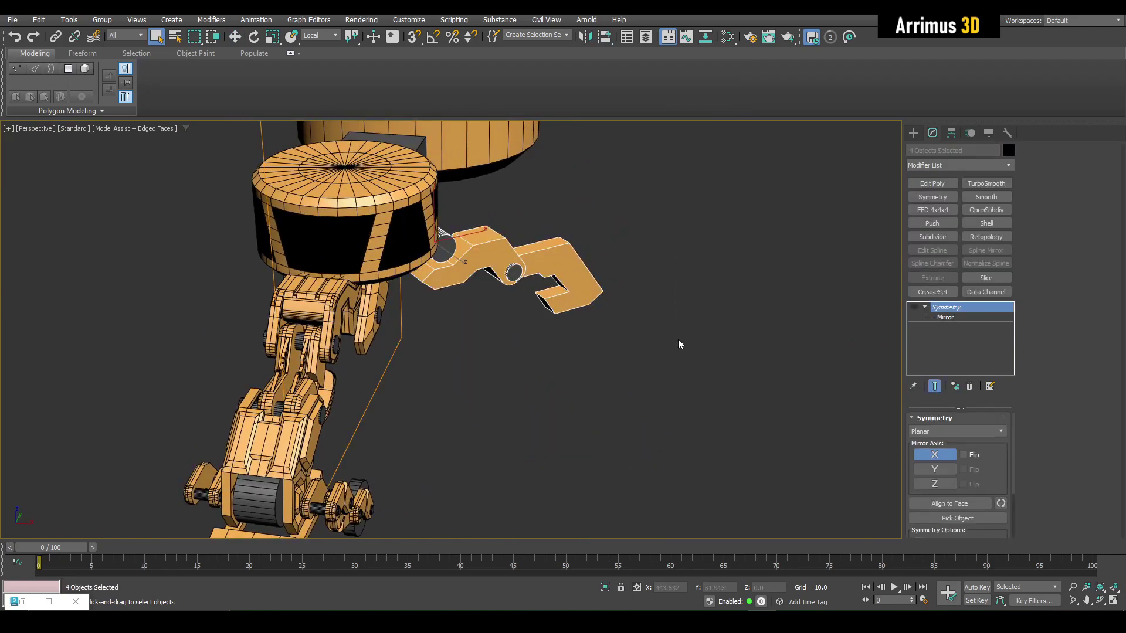
pyautogui.keyDown('alt'); pyautogui.moveTo(600, 346); pyautogui.dragTo(547, 304, button='middle'); pyautogui.keyUp('alt')
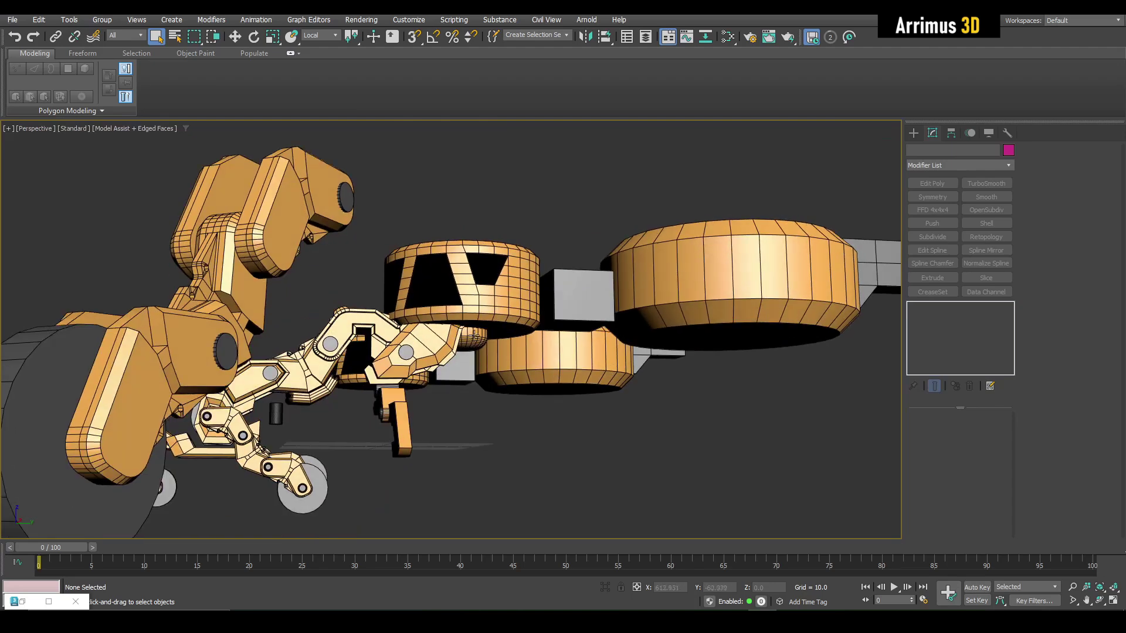
# Move the detailed arm by its root cylinder to the rim area beneath the middle robot's small drum
pyautogui.click(463, 328)
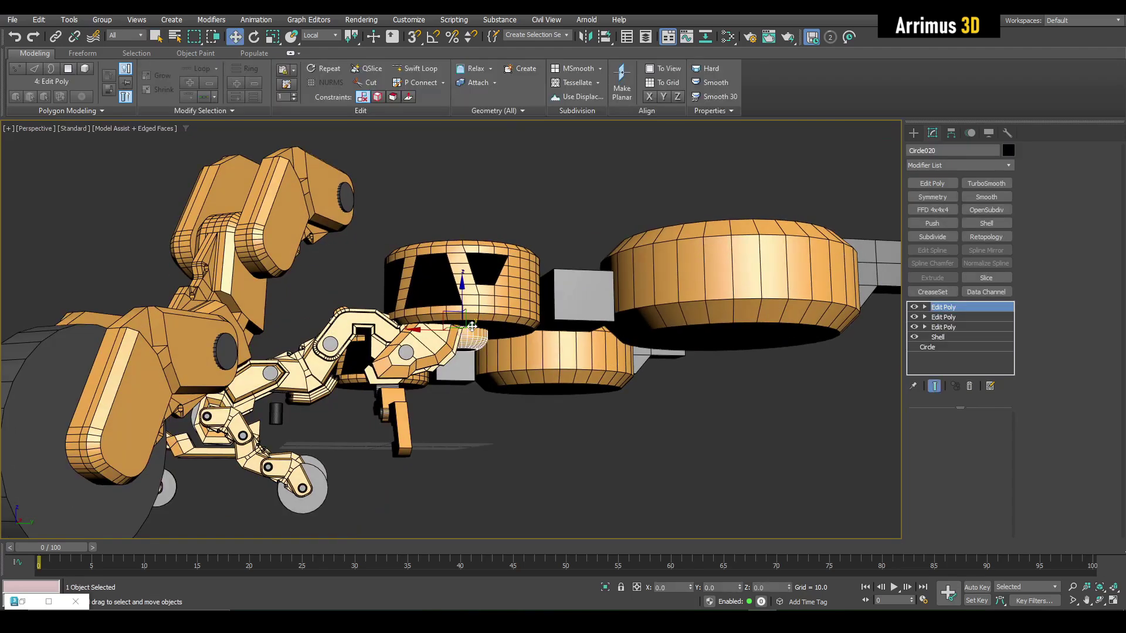
pyautogui.press('w')
pyautogui.keyDown('alt'); pyautogui.moveTo(463, 328); pyautogui.dragTo(543, 297, button='middle'); pyautogui.keyUp('alt')
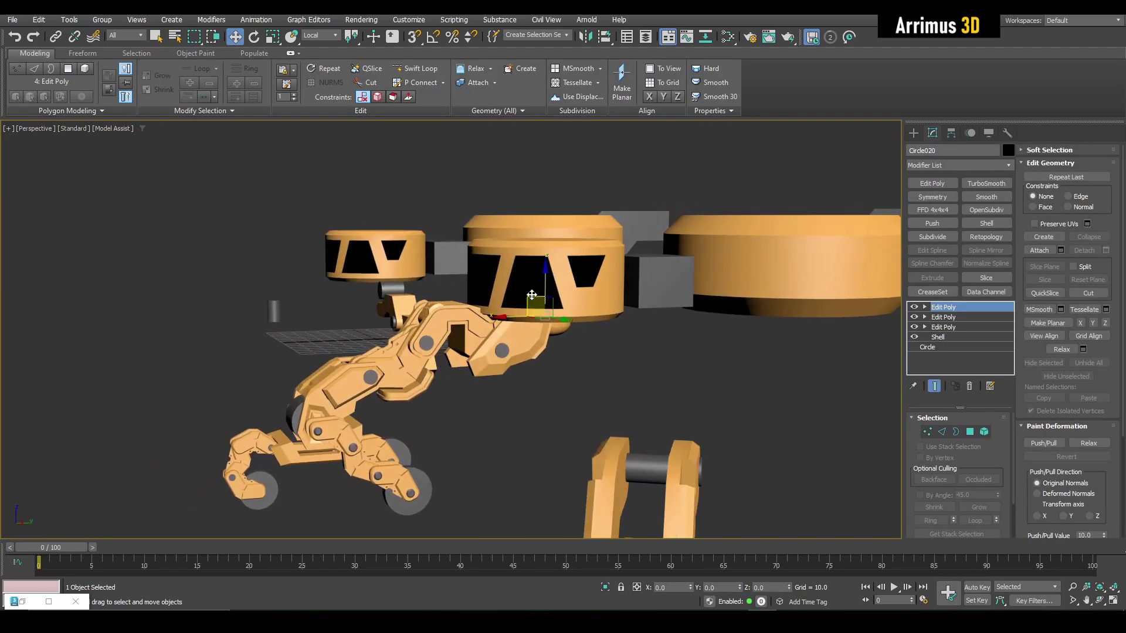
pyautogui.moveTo(536, 311); pyautogui.dragTo(537, 320)
pyautogui.keyDown('alt'); pyautogui.moveTo(549, 363); pyautogui.dragTo(486, 247, button='middle'); pyautogui.keyUp('alt')
pyautogui.press('w')
pyautogui.moveTo(486, 247); pyautogui.dragTo(472, 294)
pyautogui.keyDown('alt'); pyautogui.moveTo(472, 294); pyautogui.dragTo(468, 346, button='middle'); pyautogui.keyUp('alt')
pyautogui.moveTo(452, 349); pyautogui.dragTo(405, 357)
pyautogui.moveTo(417, 359); pyautogui.dragTo(461, 319, button='middle')
# Scale the detailed arm down uniformly to about 81% and seat its root cylinder against the drum's underside
pyautogui.press('r')
pyautogui.moveTo(468, 312); pyautogui.dragTo(479, 323)
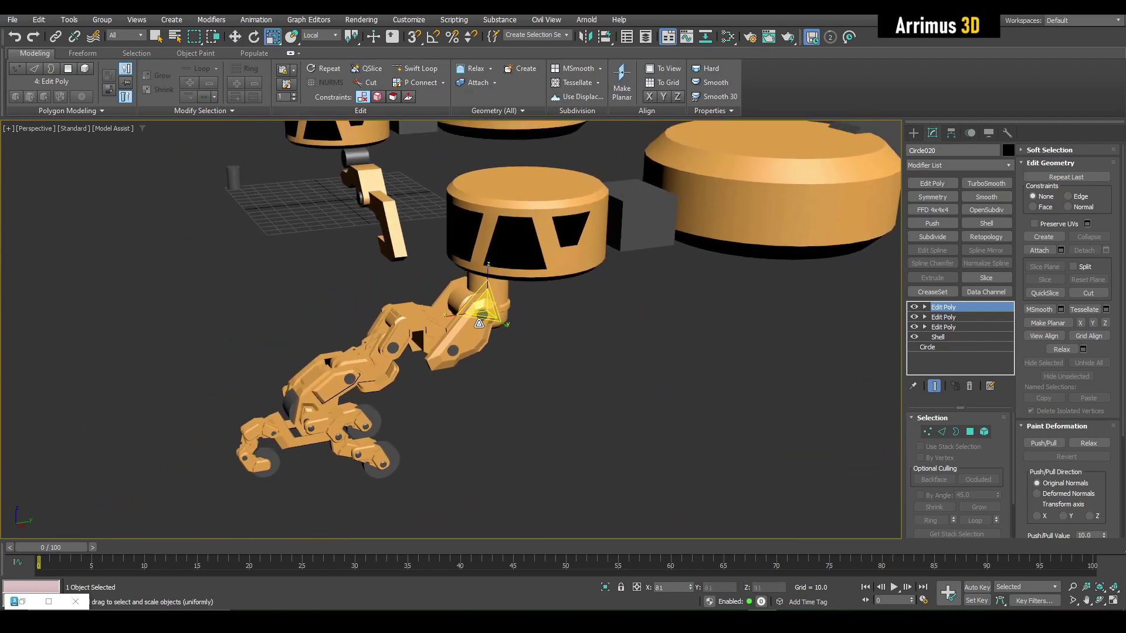
pyautogui.press('w')
pyautogui.scroll(3, 468, 294)
pyautogui.keyDown('alt'); pyautogui.moveTo(464, 294); pyautogui.dragTo(442, 254, button='middle'); pyautogui.keyUp('alt')
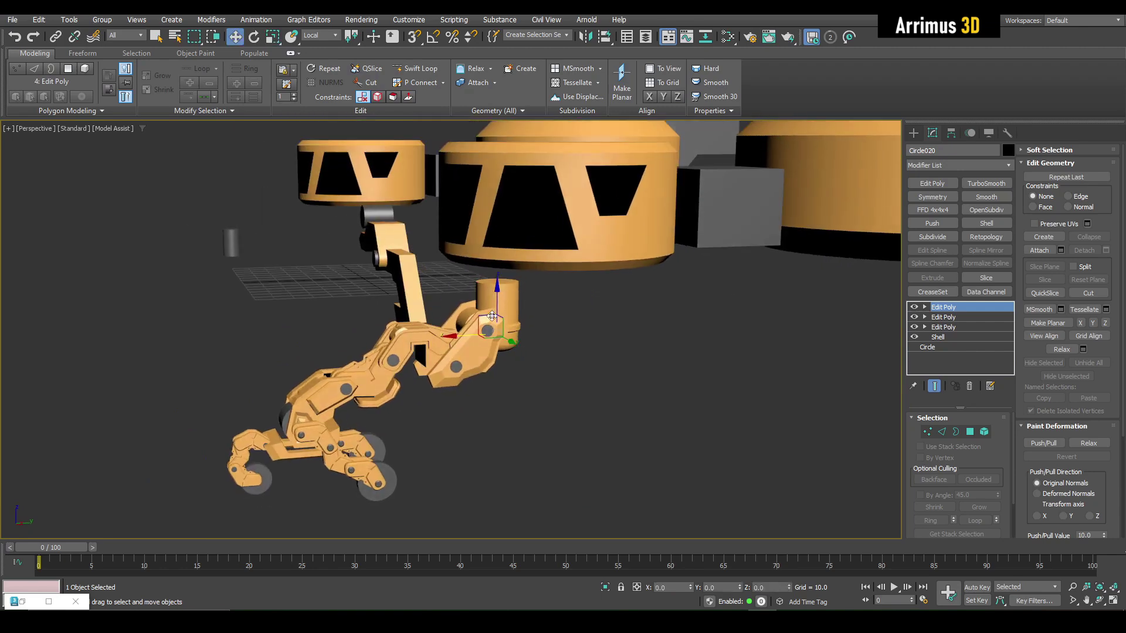
pyautogui.moveTo(486, 317)
pyautogui.keyDown('alt'); pyautogui.mouseDown(button='middle')
pyautogui.moveTo(503, 273)
pyautogui.moveTo(600, 301)
pyautogui.moveTo(536, 314)
pyautogui.moveTo(588, 301)
pyautogui.moveTo(484, 264)
pyautogui.moveTo(475, 283)
pyautogui.mouseUp(button='middle'); pyautogui.keyUp('alt')
# Select the whole detailed arm assembly and clone it in place as a copy
pyautogui.press('F4')
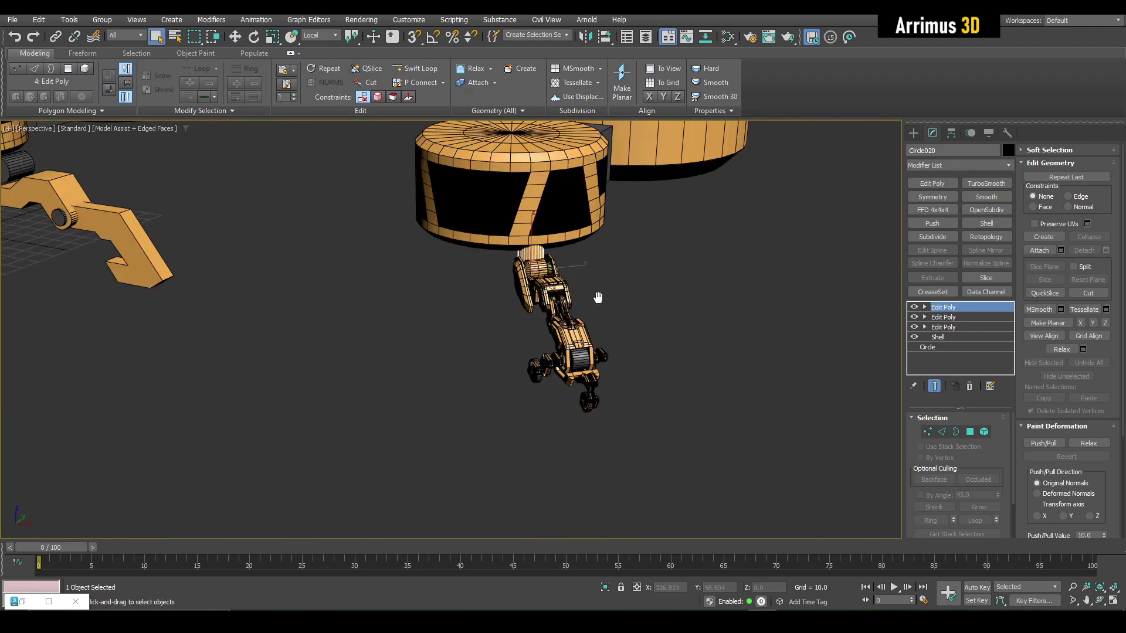
pyautogui.moveTo(598, 298); pyautogui.dragTo(568, 310, button='middle')
pyautogui.keyDown('alt'); pyautogui.moveTo(569, 310); pyautogui.dragTo(580, 313, button='middle'); pyautogui.keyUp('alt')
pyautogui.scroll(3, 580, 312)
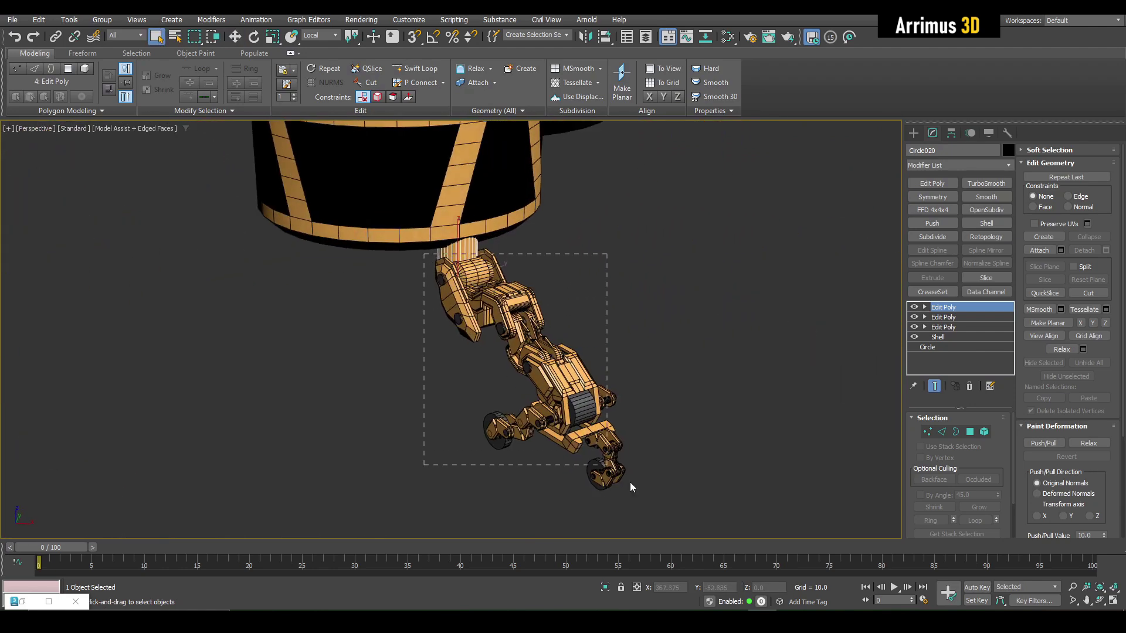
pyautogui.moveTo(631, 483); pyautogui.dragTo(663, 494)
pyautogui.moveTo(661, 456); pyautogui.dragTo(657, 439, button='middle')
pyautogui.hotkey('ctrl', 'v')
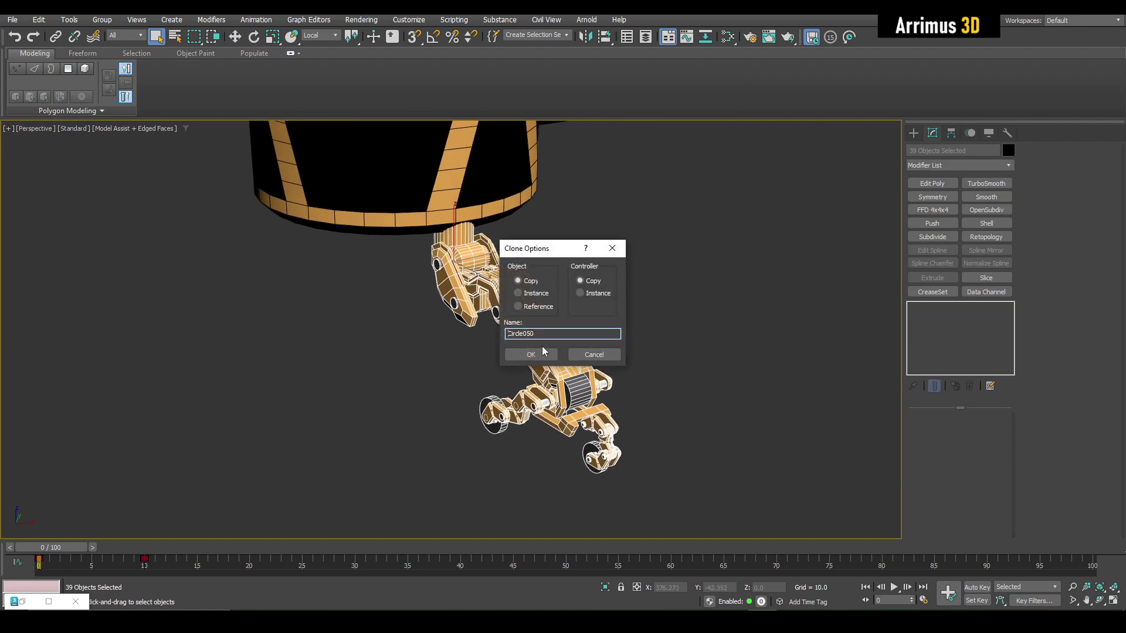
pyautogui.click(534, 354)
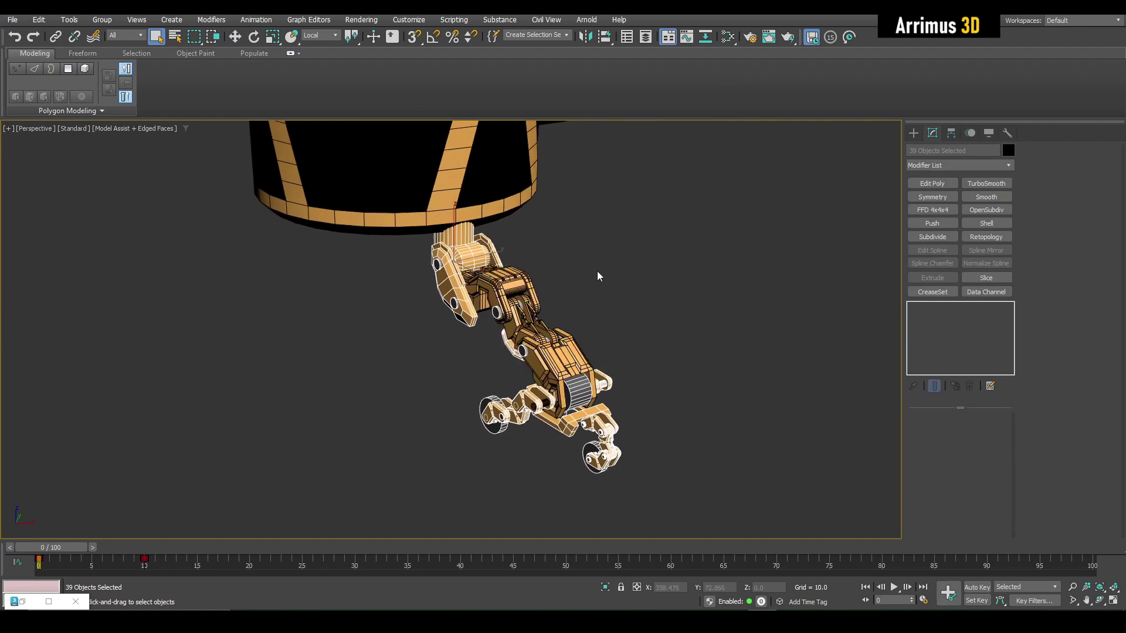
# Rotate the copied arm about its root cylinder's vertical axis and move it to another spot along the drum's rim
pyautogui.click(597, 273)
pyautogui.click(469, 246)
pyautogui.press('w')
pyautogui.keyDown('alt'); pyautogui.moveTo(554, 270); pyautogui.dragTo(509, 345, button='middle'); pyautogui.keyUp('alt')
pyautogui.press('e')
pyautogui.press('a')
pyautogui.moveTo(499, 339); pyautogui.dragTo(522, 335)
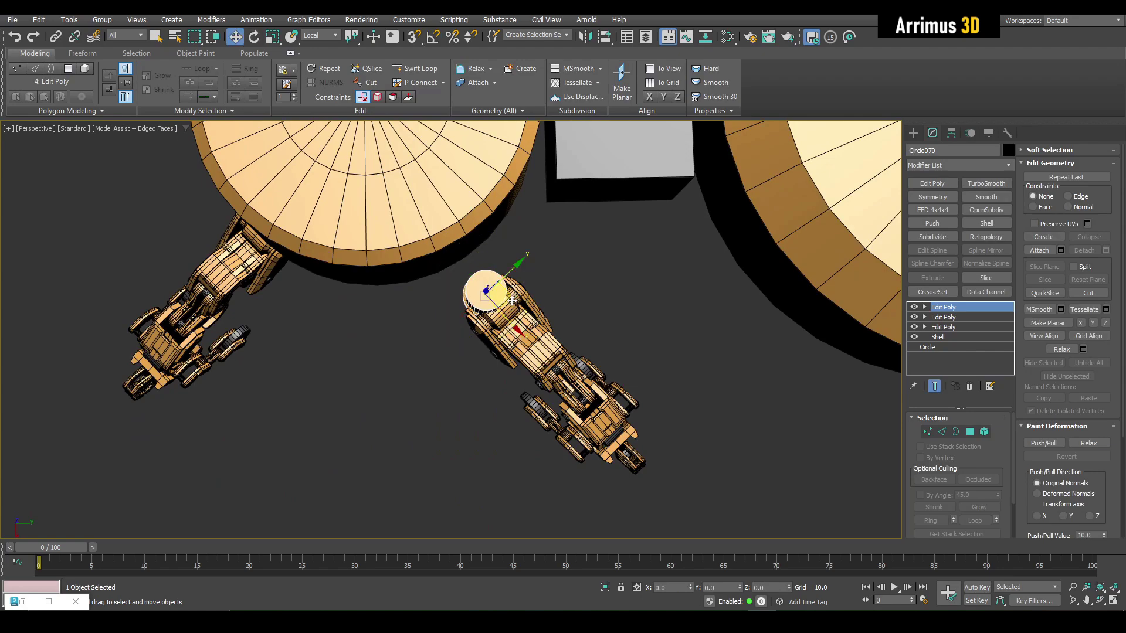
pyautogui.moveTo(505, 268); pyautogui.dragTo(489, 254)
# Select both detailed arms and mirror them to the opposite side of the drum with a Symmetry modifier
pyautogui.keyDown('alt'); pyautogui.moveTo(481, 253); pyautogui.dragTo(582, 288, button='middle'); pyautogui.keyUp('alt')
pyautogui.press('F4')
pyautogui.press('F4')
pyautogui.press('q')
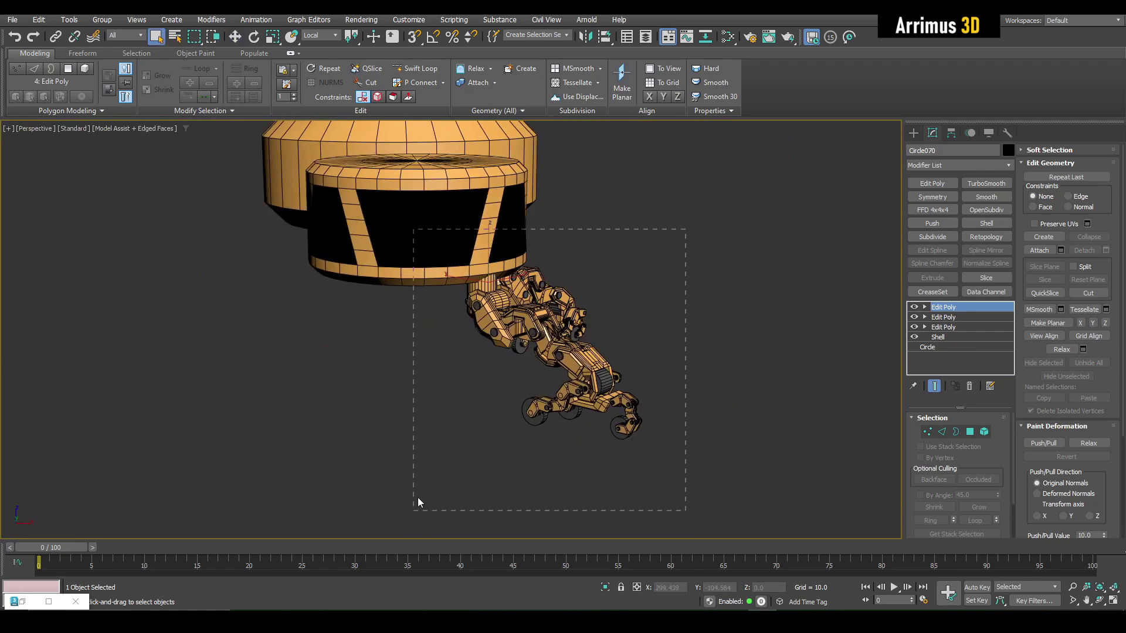
pyautogui.moveTo(417, 503); pyautogui.dragTo(418, 502)
pyautogui.keyDown('alt'); pyautogui.moveTo(417, 503); pyautogui.dragTo(317, 434, button='middle'); pyautogui.keyUp('alt')
pyautogui.keyDown('alt'); pyautogui.moveTo(357, 217); pyautogui.dragTo(357, 217); pyautogui.keyUp('alt')
pyautogui.moveTo(479, 413); pyautogui.dragTo(498, 255, button='middle')
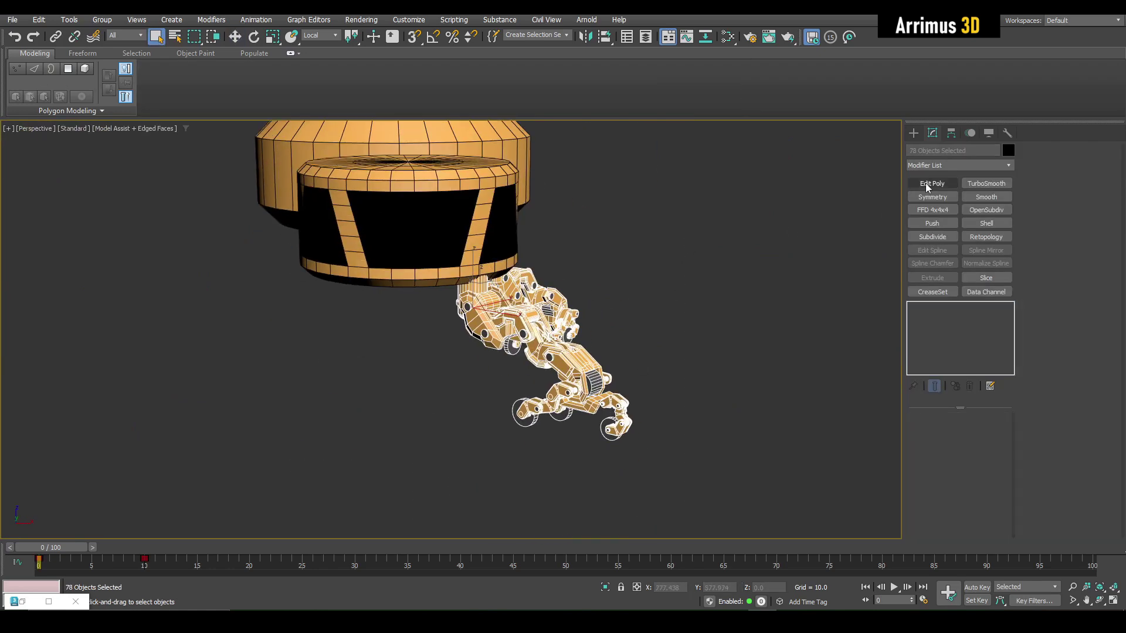
pyautogui.click(934, 201)
pyautogui.press('w')
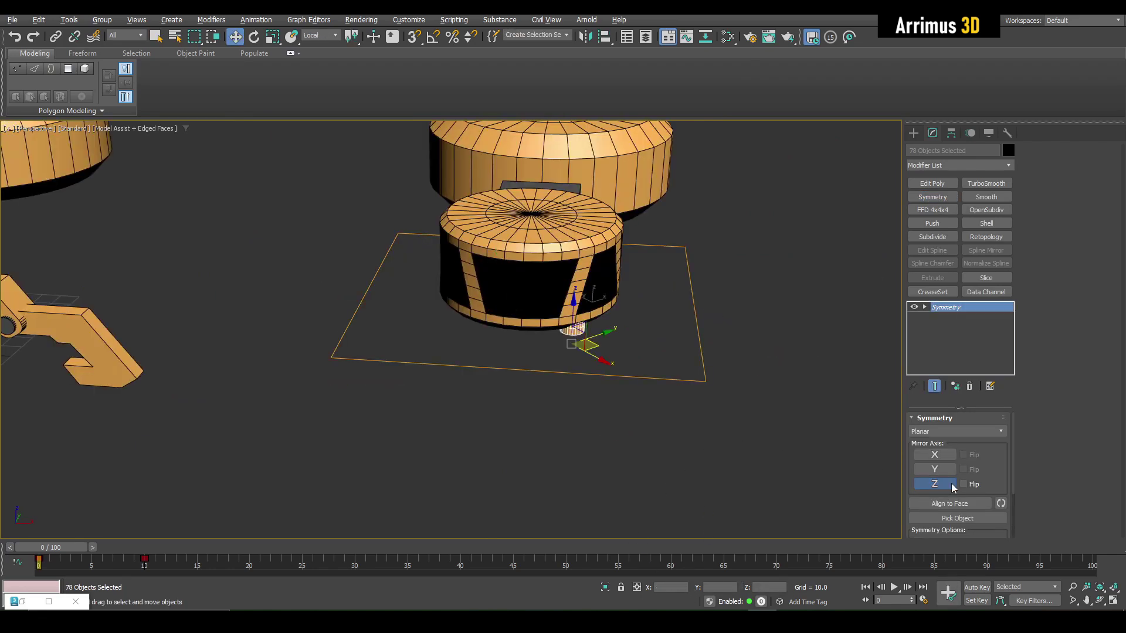
pyautogui.click(714, 382)
# Examine the mirrored arms around the small drum from several angles, with and without edged faces
pyautogui.press('F4')
pyautogui.moveTo(713, 381); pyautogui.dragTo(495, 344, button='middle')
pyautogui.scroll(-4, 588, 353)
pyautogui.press('F4')
pyautogui.press('F4')
pyautogui.scroll(8, 589, 353)
pyautogui.scroll(-5, 494, 341)
pyautogui.moveTo(447, 267); pyautogui.dragTo(480, 333, button='middle')
pyautogui.scroll(-5, 476, 329)
pyautogui.scroll(3, 477, 325)
pyautogui.press('F4')
pyautogui.scroll(3, 477, 325)
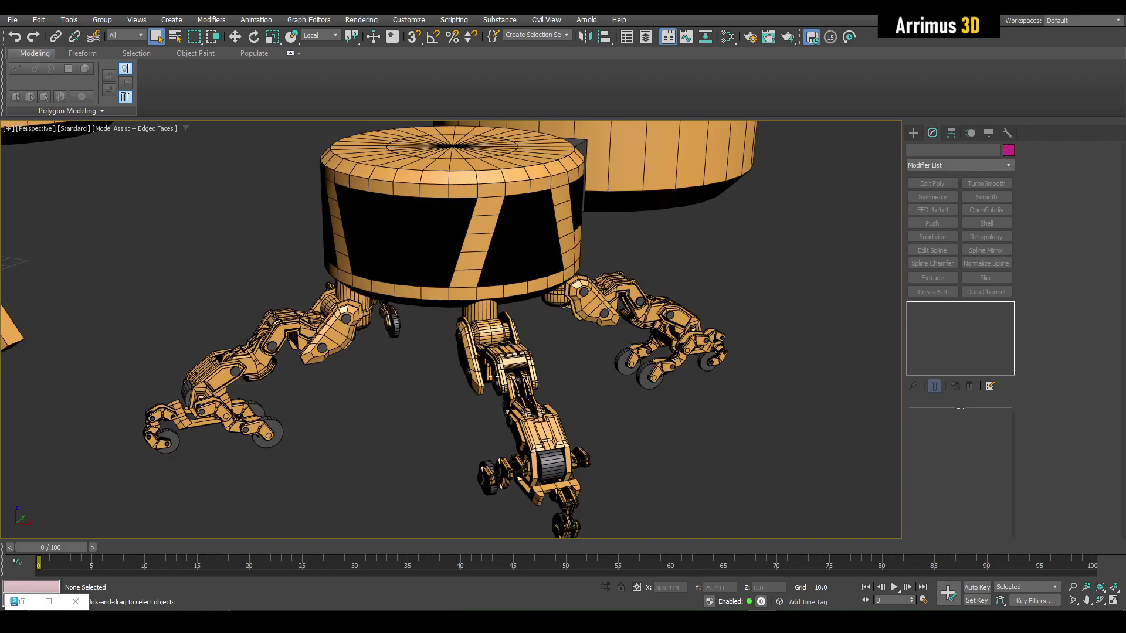
pyautogui.click(551, 441)
pyautogui.moveTo(480, 300)
pyautogui.keyDown('alt'); pyautogui.mouseDown(button='middle')
pyautogui.moveTo(481, 323)
pyautogui.moveTo(477, 302)
pyautogui.mouseUp(button='middle'); pyautogui.keyUp('alt')
pyautogui.click(773, 358)
pyautogui.scroll(-4, 689, 354)
pyautogui.keyDown('alt'); pyautogui.moveTo(686, 355); pyautogui.dragTo(639, 353, button='middle'); pyautogui.keyUp('alt')
pyautogui.press('F4')
pyautogui.scroll(5, 658, 387)
pyautogui.press('F4')
# Detach the inner half circle of polygons on the small drum's underside as a cloned object named Object024
pyautogui.click(526, 234)
pyautogui.scroll(-5, 569, 324)
pyautogui.moveTo(639, 353); pyautogui.dragTo(594, 269, button='middle')
pyautogui.scroll(3, 595, 276)
pyautogui.click(961, 316)
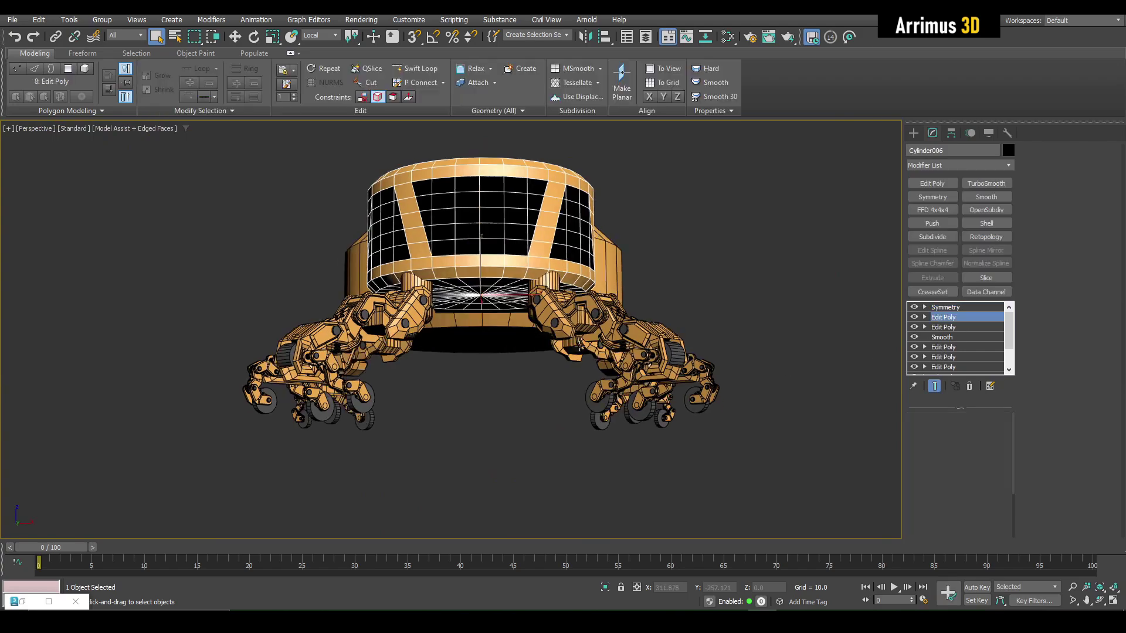
pyautogui.scroll(5, 500, 299)
pyautogui.press('1')
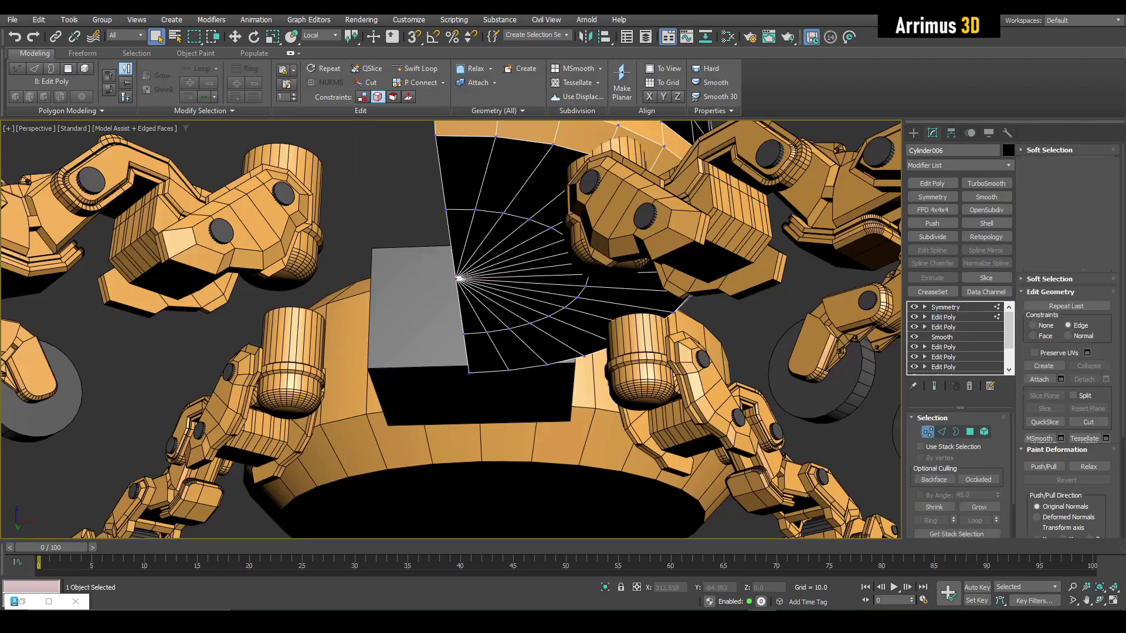
pyautogui.keyDown('alt'); pyautogui.moveTo(474, 274); pyautogui.dragTo(435, 267, button='middle'); pyautogui.keyUp('alt')
pyautogui.press('3')
pyautogui.press('4')
pyautogui.moveTo(456, 281); pyautogui.dragTo(503, 315)
pyautogui.keyDown('alt'); pyautogui.moveTo(503, 315); pyautogui.dragTo(539, 280, button='middle'); pyautogui.keyUp('alt')
pyautogui.press('w')
pyautogui.scroll(3, 522, 278)
pyautogui.hotkey('alt', 'd')
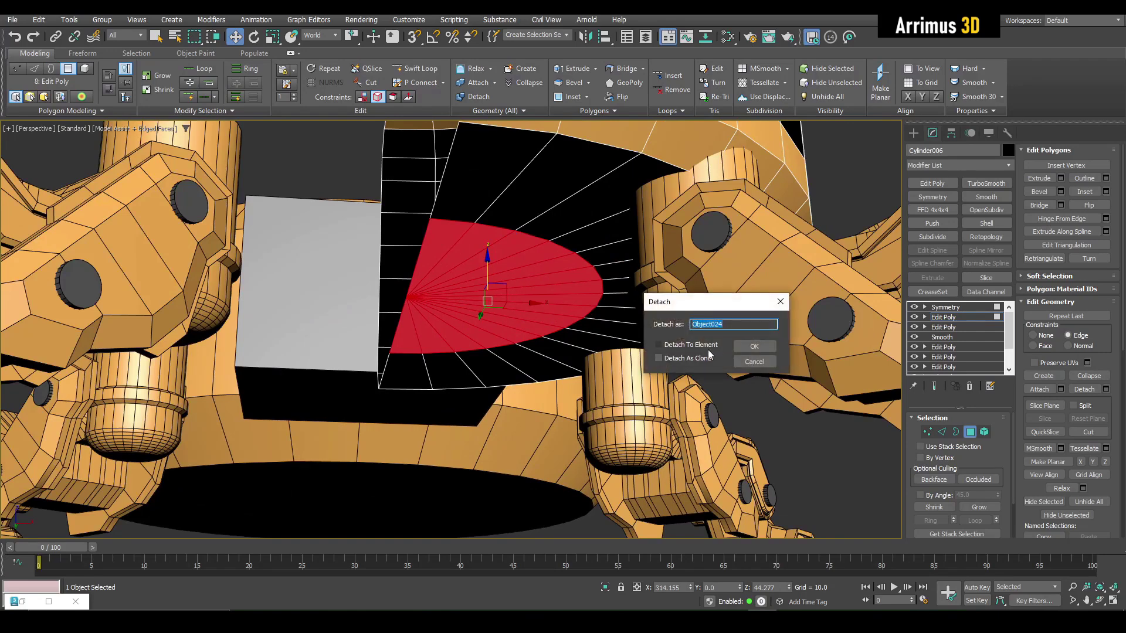
pyautogui.click(754, 347)
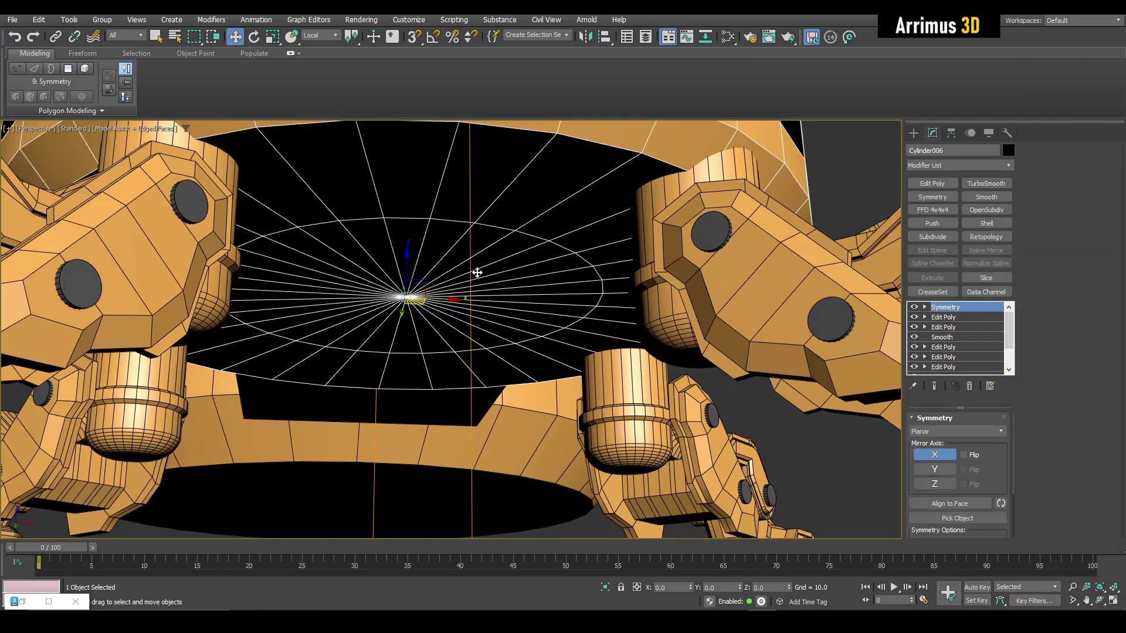
# Complete the detached half disc with a Symmetry modifier and thicken it with a Shell modifier
pyautogui.click(477, 272)
pyautogui.click(932, 197)
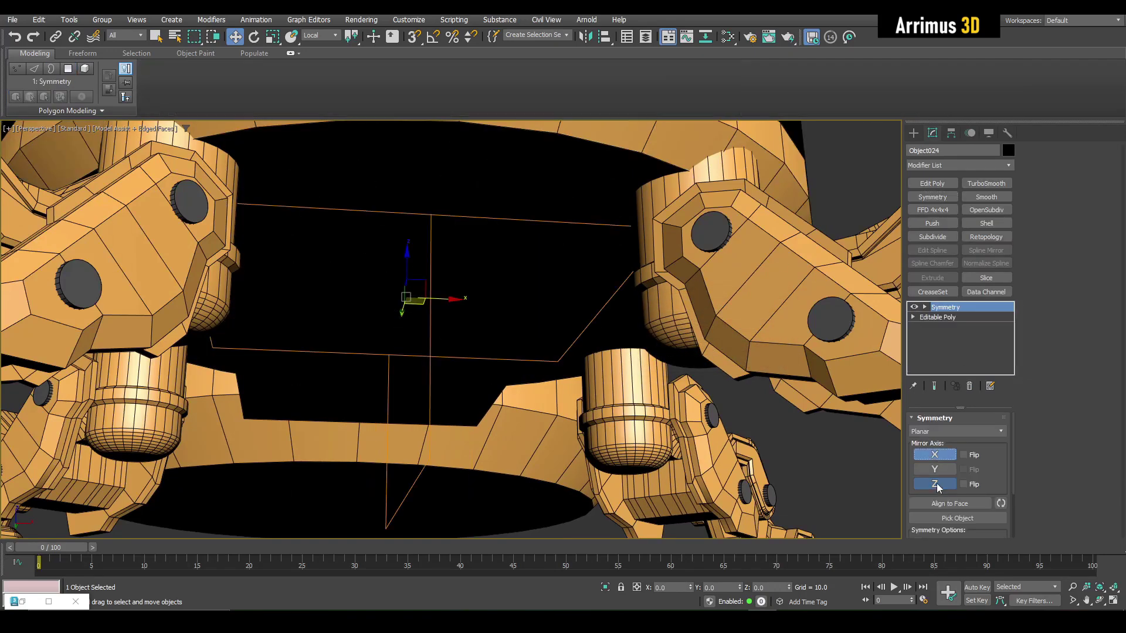
pyautogui.click(991, 222)
pyautogui.moveTo(695, 292); pyautogui.dragTo(655, 308, button='middle')
# Add an Edit Poly modifier to the disc under the drum and chamfer its circular rim edges
pyautogui.click(932, 184)
pyautogui.scroll(-3, 631, 323)
pyautogui.press('2')
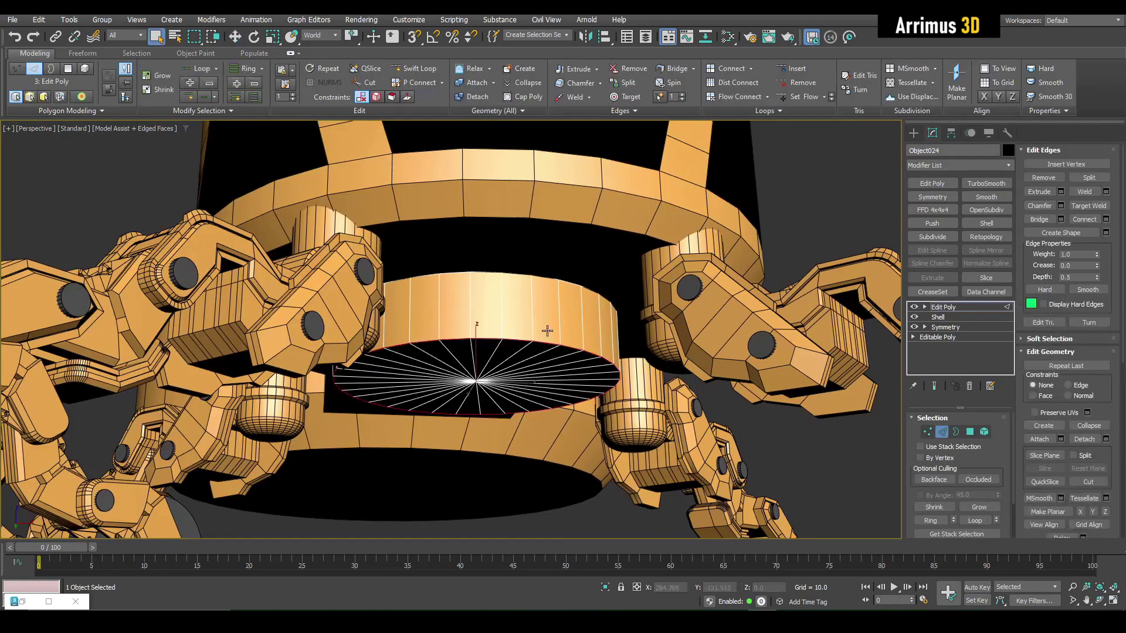
pyautogui.scroll(3, 543, 343)
pyautogui.hotkey('ctrl', 'shift', 'c')
pyautogui.moveTo(543, 340); pyautogui.dragTo(551, 345)
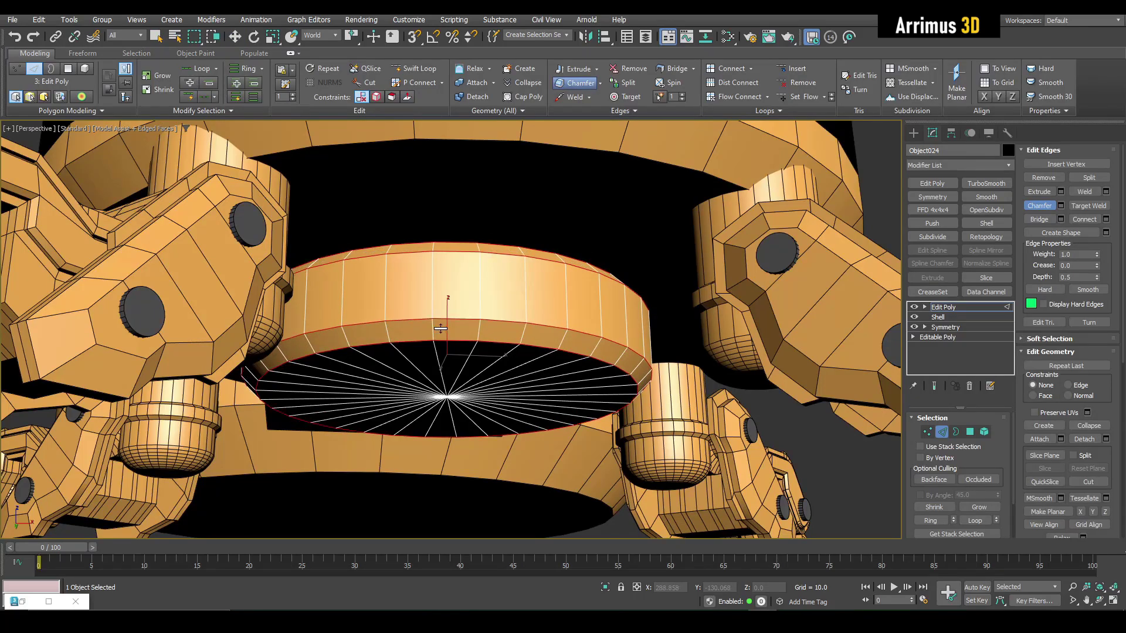
pyautogui.press('w')
pyautogui.scroll(-8, 443, 329)
pyautogui.press('2')
# Copy the chamfered disc once and align the copy to the center of the large drum's top
pyautogui.keyDown('alt'); pyautogui.moveTo(443, 330); pyautogui.dragTo(377, 359, button='middle'); pyautogui.keyUp('alt')
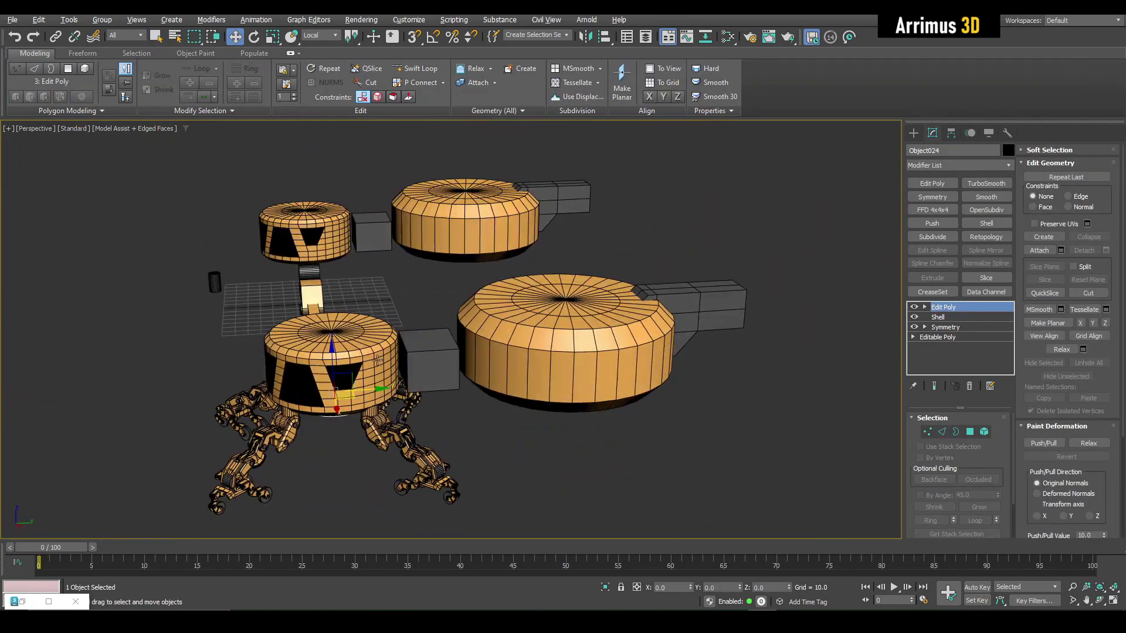
pyautogui.moveTo(348, 374)
pyautogui.keyDown('shift'); pyautogui.mouseDown()
pyautogui.moveTo(573, 296)
pyautogui.moveTo(582, 303)
pyautogui.mouseUp(); pyautogui.keyUp('shift')
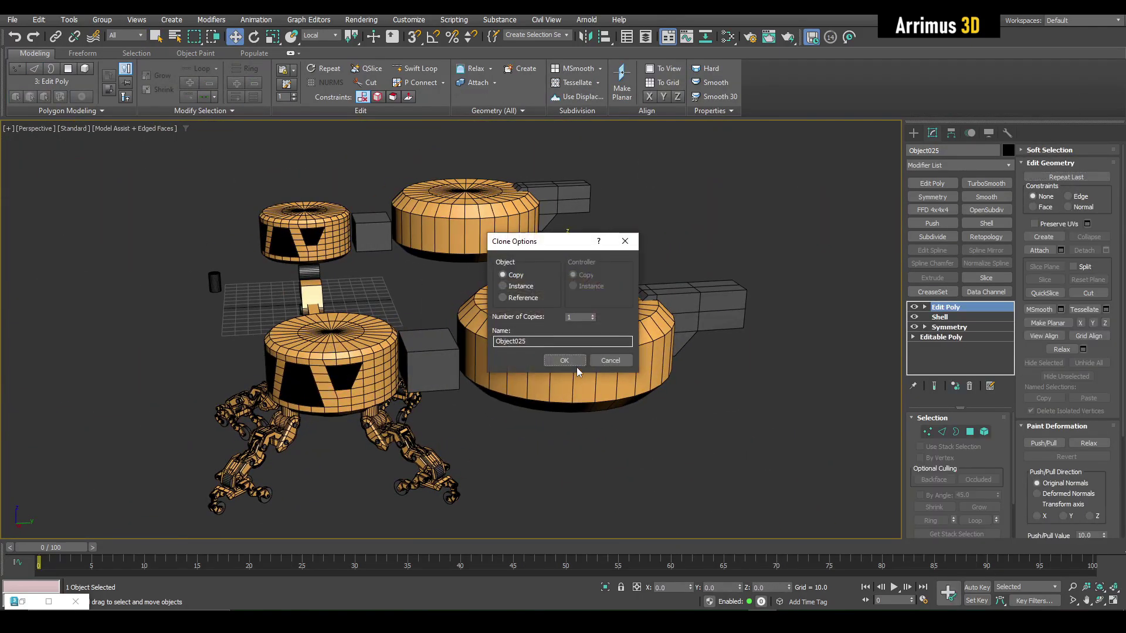
pyautogui.click(564, 360)
pyautogui.scroll(3, 598, 328)
pyautogui.hotkey('alt', 'a')
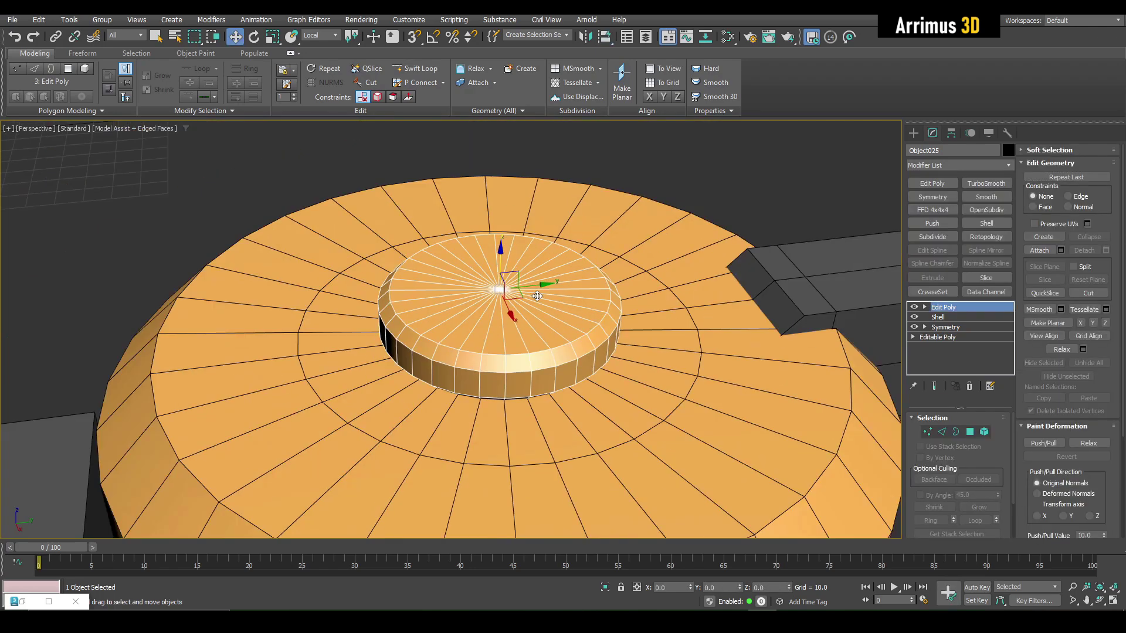
pyautogui.press('1')
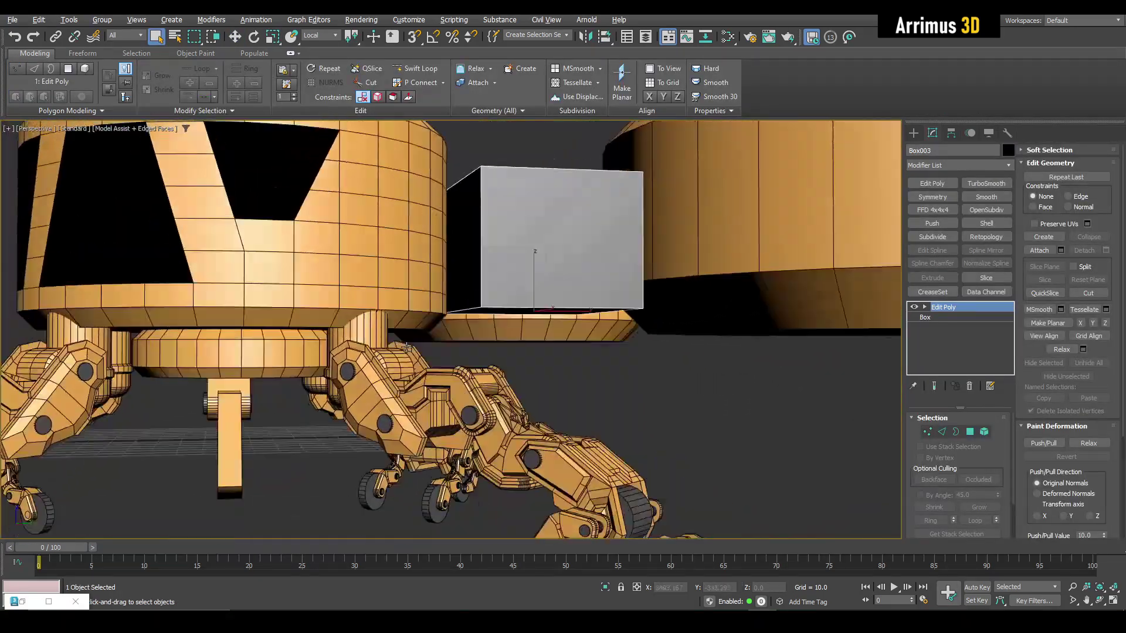
# Clone the small drum as a copy and move it along Y toward the grey connector box
pyautogui.click(417, 287)
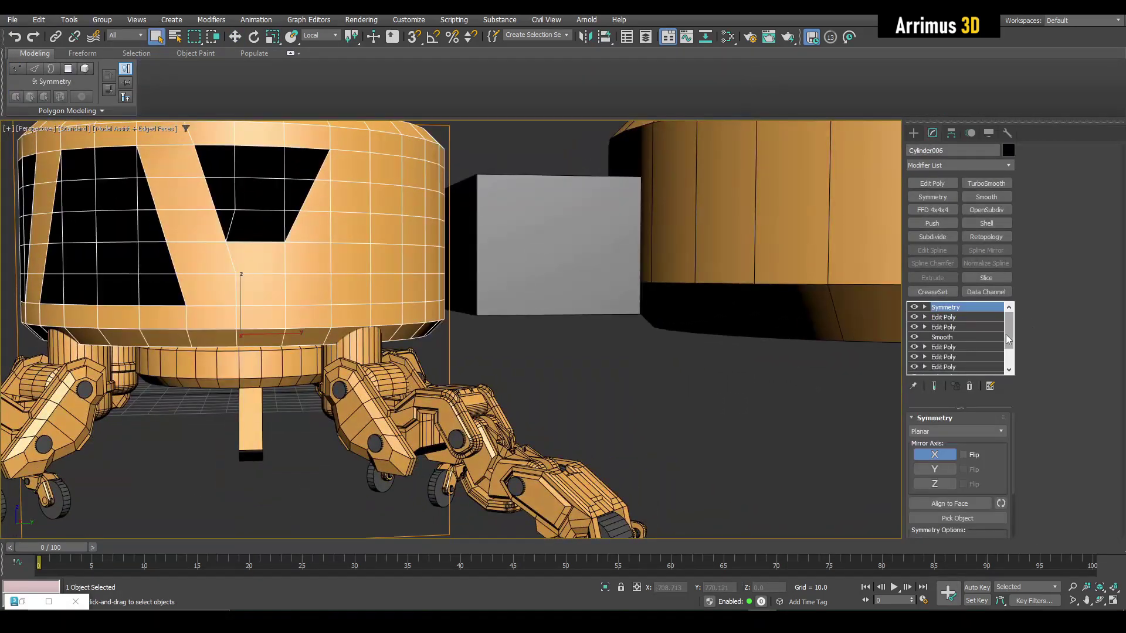
pyautogui.moveTo(465, 276); pyautogui.dragTo(485, 337, button='middle')
pyautogui.hotkey('ctrl', 'v')
pyautogui.click(530, 354)
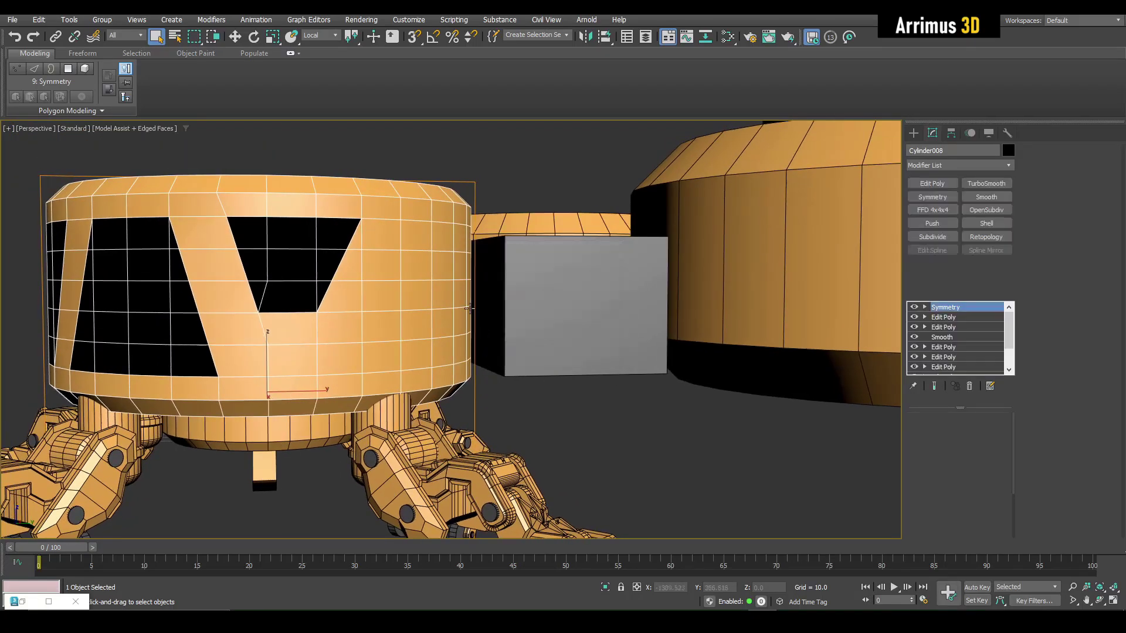
pyautogui.scroll(-3, 463, 293)
pyautogui.moveTo(460, 276)
pyautogui.keyDown('alt'); pyautogui.mouseDown(button='middle')
pyautogui.moveTo(449, 332)
pyautogui.moveTo(399, 341)
pyautogui.mouseUp(button='middle'); pyautogui.keyUp('alt')
pyautogui.press('w')
pyautogui.moveTo(366, 364); pyautogui.dragTo(469, 363)
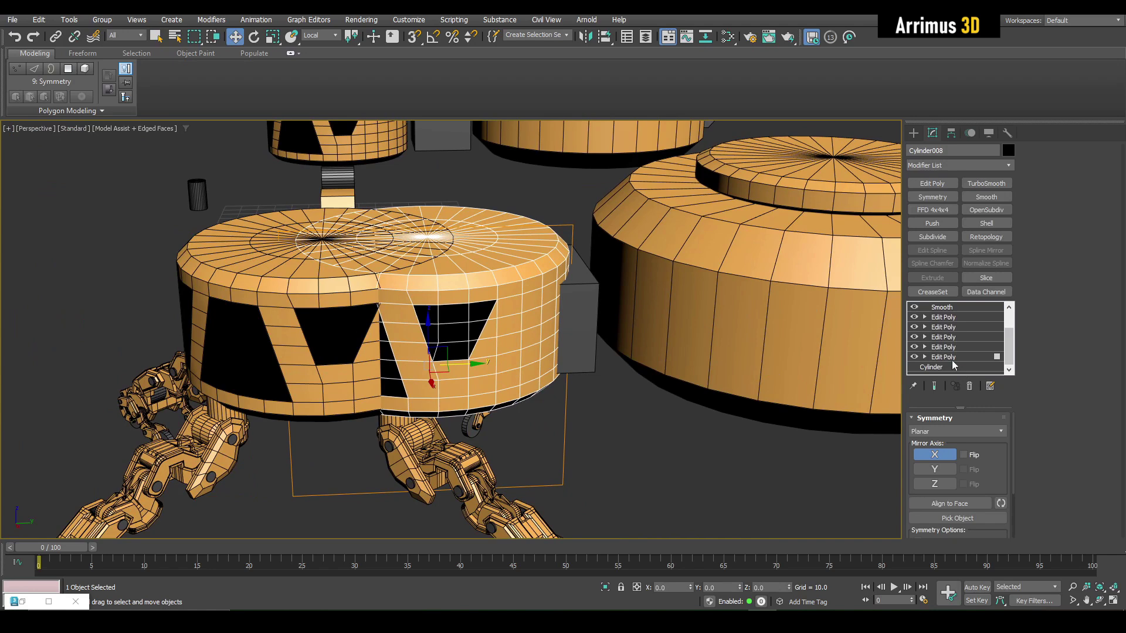
# Delete all modifiers from the drum copy so only the base Cylinder remains
pyautogui.keyDown('shift'); pyautogui.click(952, 359); pyautogui.keyUp('shift')
pyautogui.rightClick(952, 359)
pyautogui.click(994, 124)
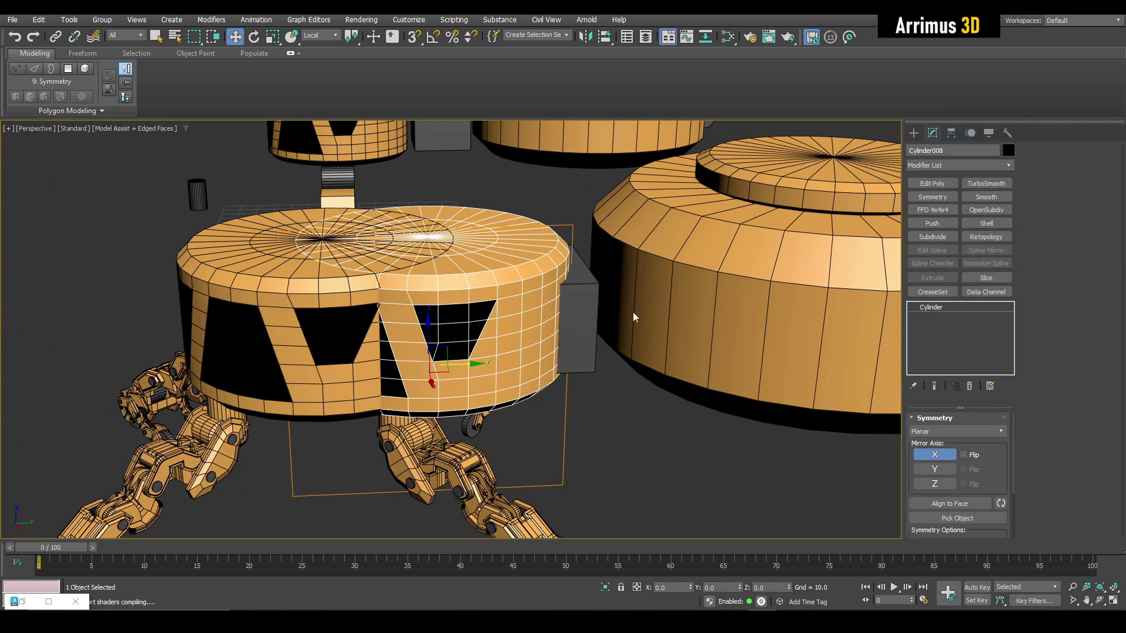
# Rotate the cylinder copy onto its side about its Y axis, using angle snap
pyautogui.press('e')
pyautogui.keyDown('alt'); pyautogui.moveTo(469, 346); pyautogui.dragTo(428, 353, button='middle'); pyautogui.keyUp('alt')
pyautogui.moveTo(420, 347); pyautogui.dragTo(424, 323)
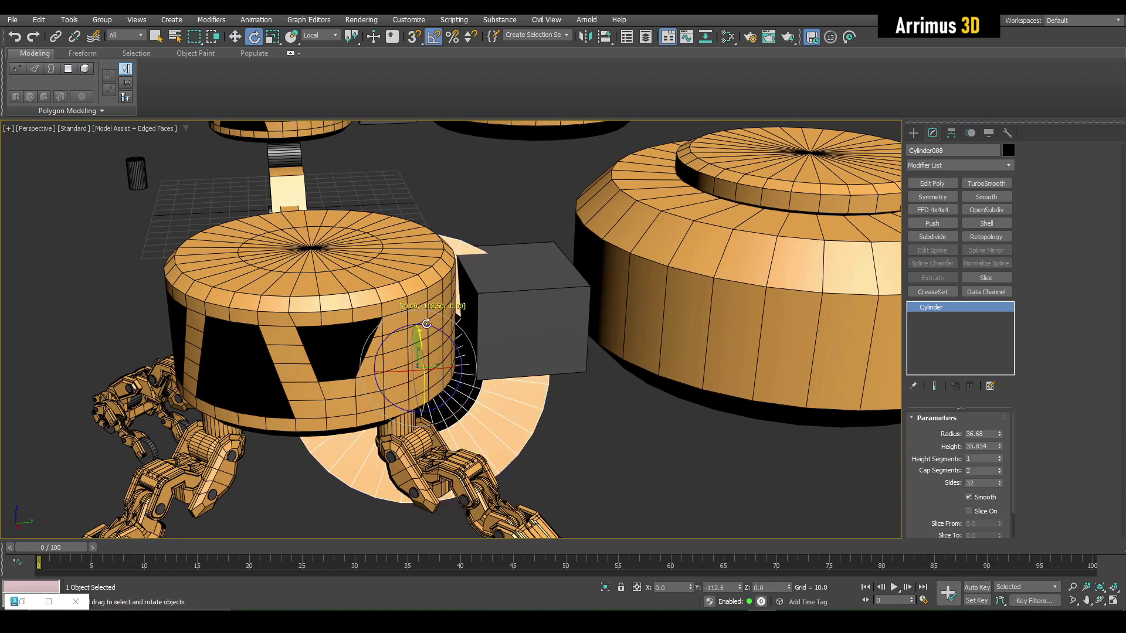
pyautogui.keyDown('alt'); pyautogui.moveTo(442, 333); pyautogui.dragTo(494, 284, button='middle'); pyautogui.keyUp('alt')
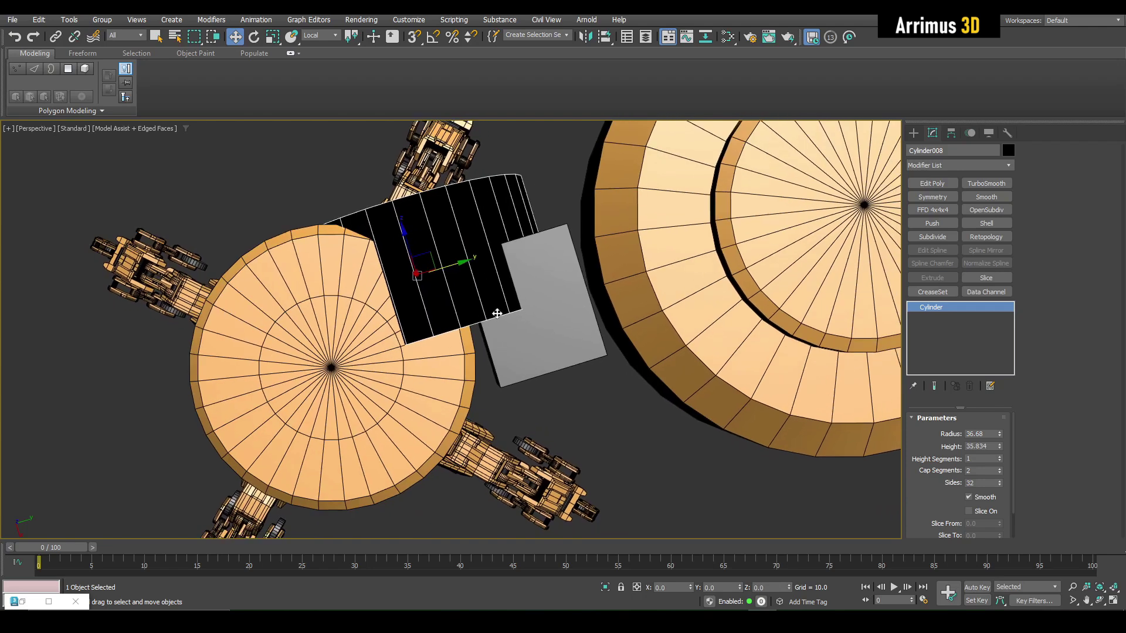
pyautogui.scroll(-3, 494, 285)
pyautogui.hotkey('alt', 'a')
pyautogui.click(460, 368)
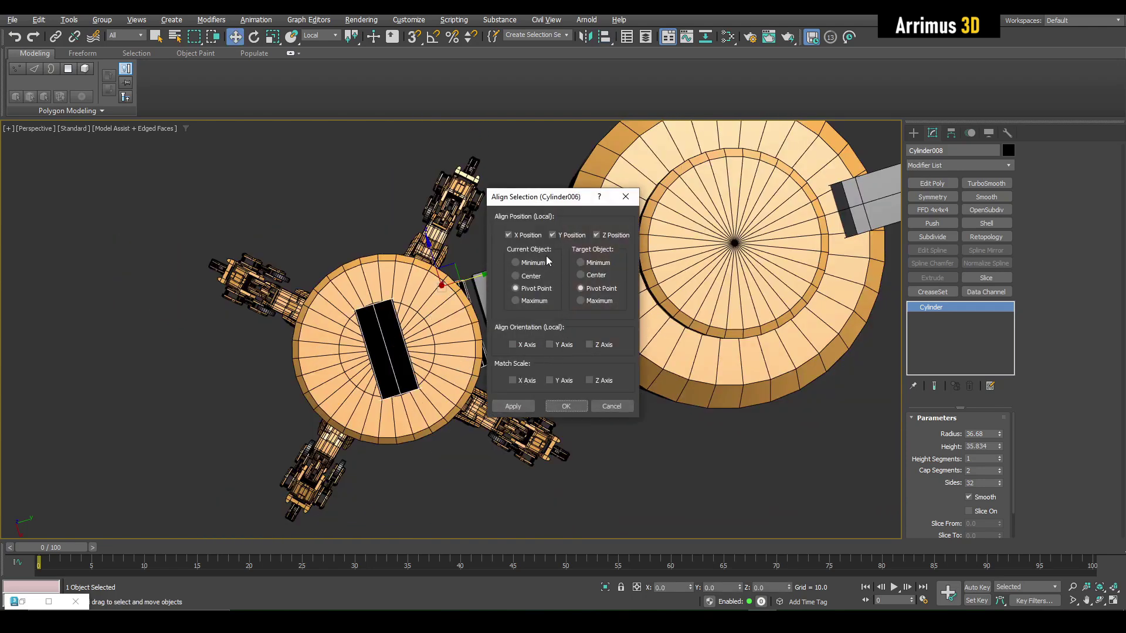
pyautogui.click(613, 405)
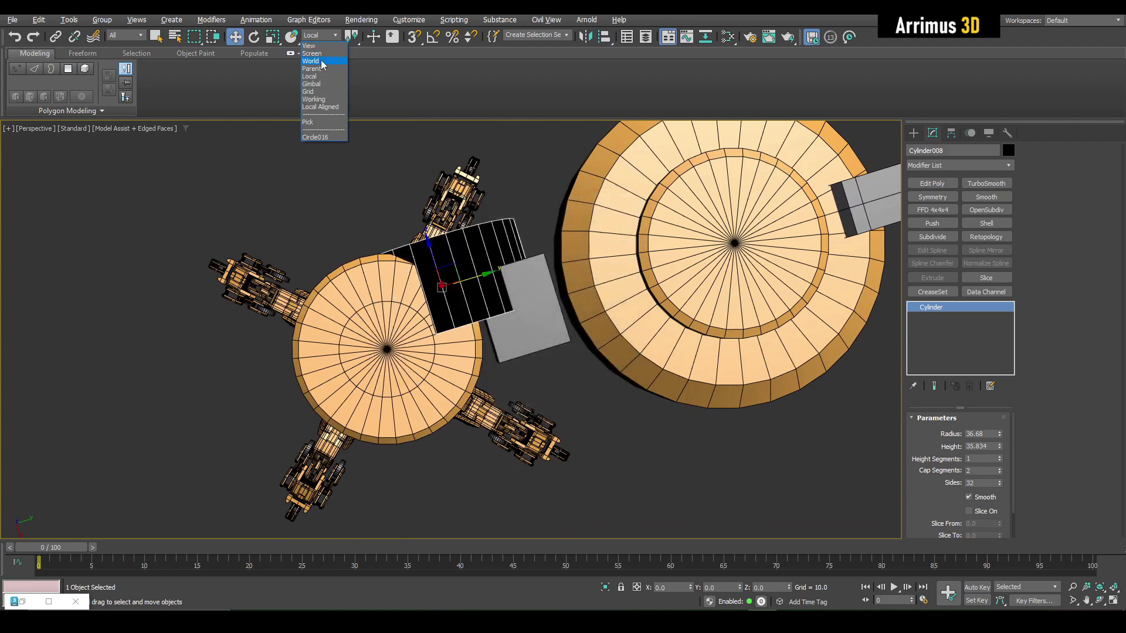
# Align the sideways cylinder to the small drum in World coordinates, leaving the Y position out
pyautogui.click(310, 61)
pyautogui.hotkey('alt', 'a')
pyautogui.click(452, 340)
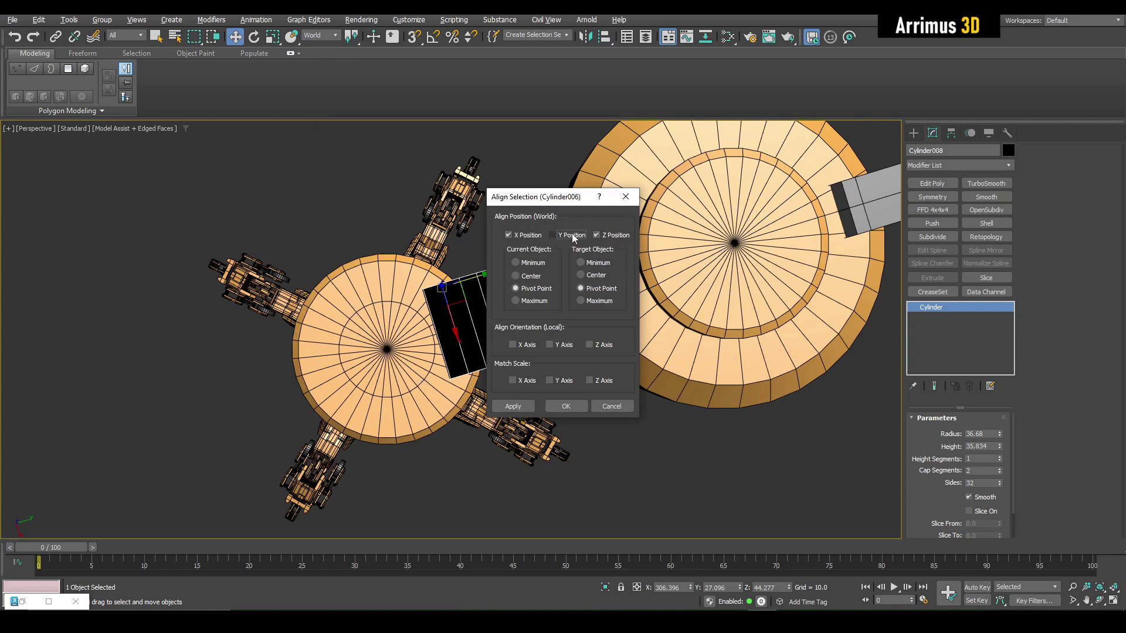
pyautogui.click(579, 405)
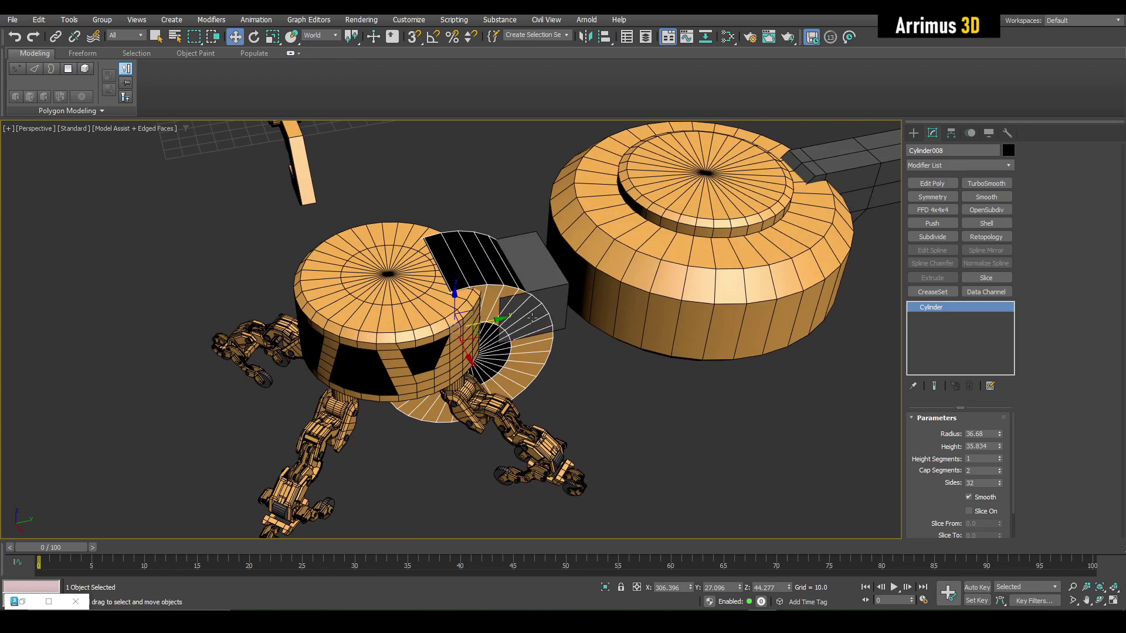
# Assign the plain grey material to the sideways cylinder using the Slate Material Editor
pyautogui.keyDown('alt'); pyautogui.moveTo(532, 318); pyautogui.dragTo(520, 346, button='middle'); pyautogui.keyUp('alt')
pyautogui.press('m')
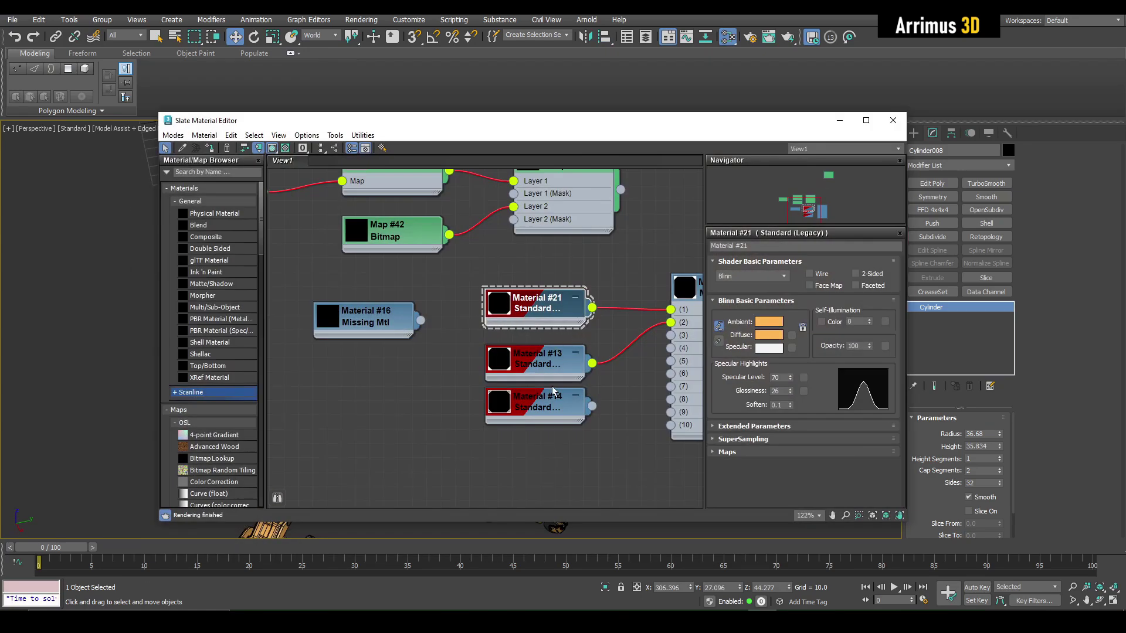
pyautogui.click(840, 122)
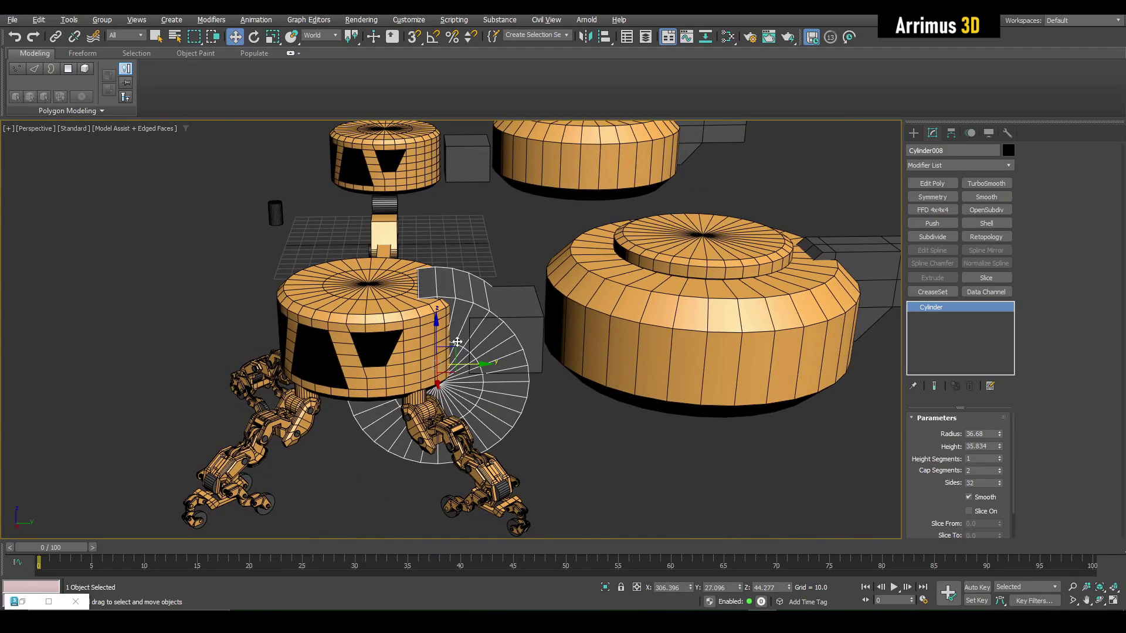
# Reduce the sideways cylinder's radius to about 8.8, trim its height slightly, and position it beneath the connector box beside the small drum
pyautogui.press('z')
pyautogui.moveTo(999, 434); pyautogui.dragTo(973, 476)
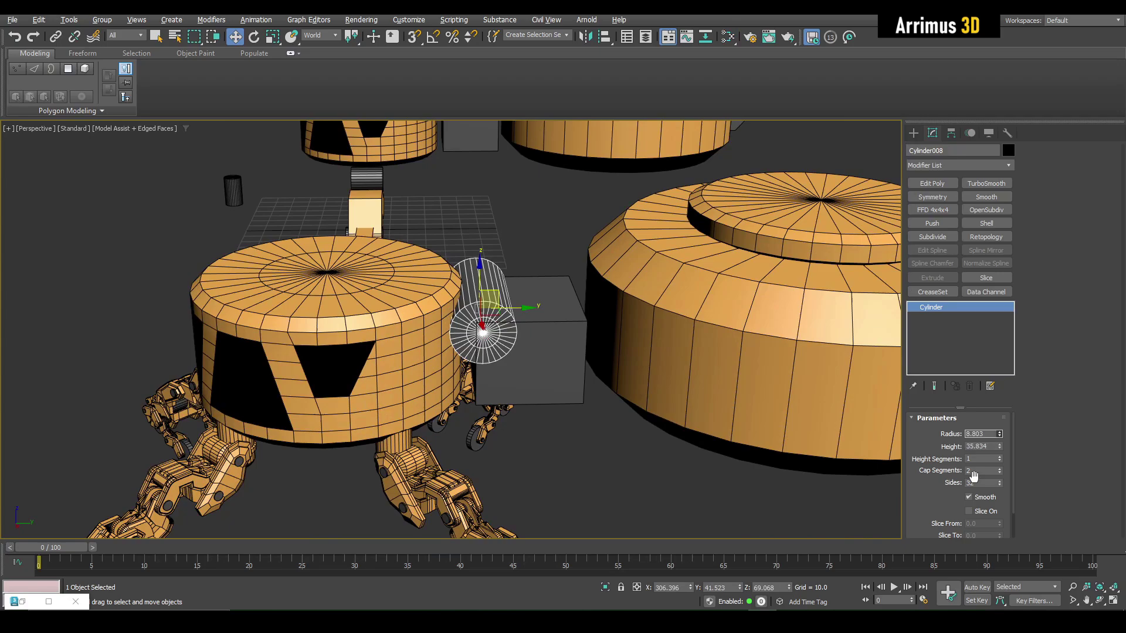
pyautogui.keyDown('alt'); pyautogui.moveTo(528, 357); pyautogui.dragTo(522, 317, button='middle'); pyautogui.keyUp('alt')
pyautogui.moveTo(495, 298); pyautogui.dragTo(474, 369)
pyautogui.keyDown('alt'); pyautogui.moveTo(474, 369); pyautogui.dragTo(469, 270, button='middle'); pyautogui.keyUp('alt')
pyautogui.moveTo(999, 434); pyautogui.dragTo(1000, 449)
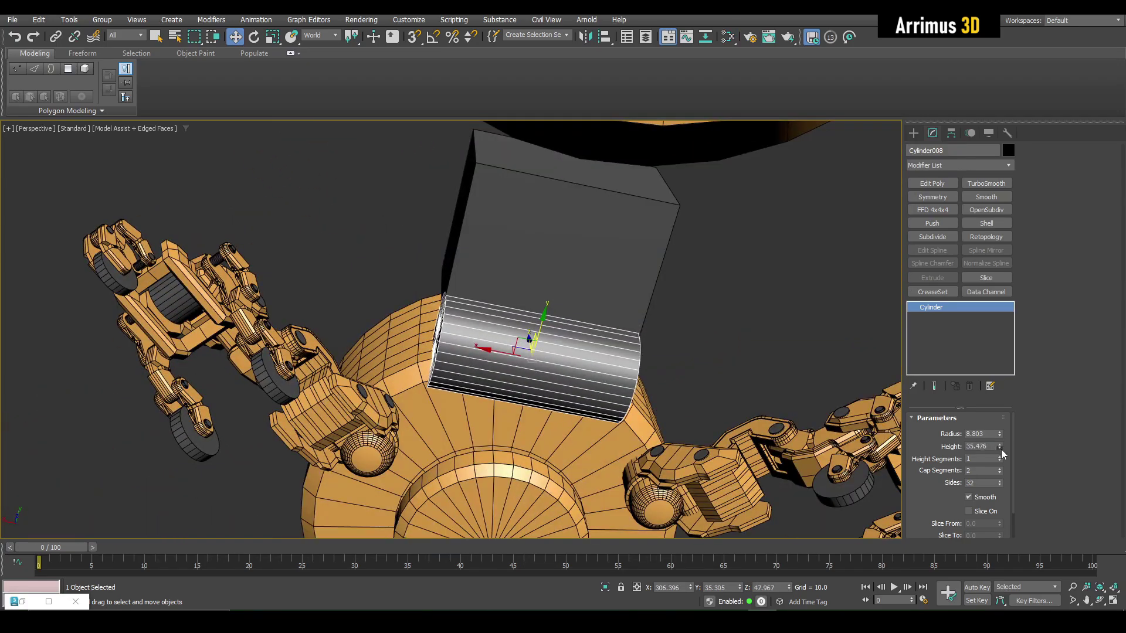
# Add an Edit Poly modifier to the cylinder, enlarge its round cross-section without changing its length, and adjust its height under the box
pyautogui.hotkey('shift', 'e')
pyautogui.keyDown('alt'); pyautogui.moveTo(590, 321); pyautogui.dragTo(628, 307, button='middle'); pyautogui.keyUp('alt')
pyautogui.press('4')
pyautogui.click(453, 313)
pyautogui.press('1')
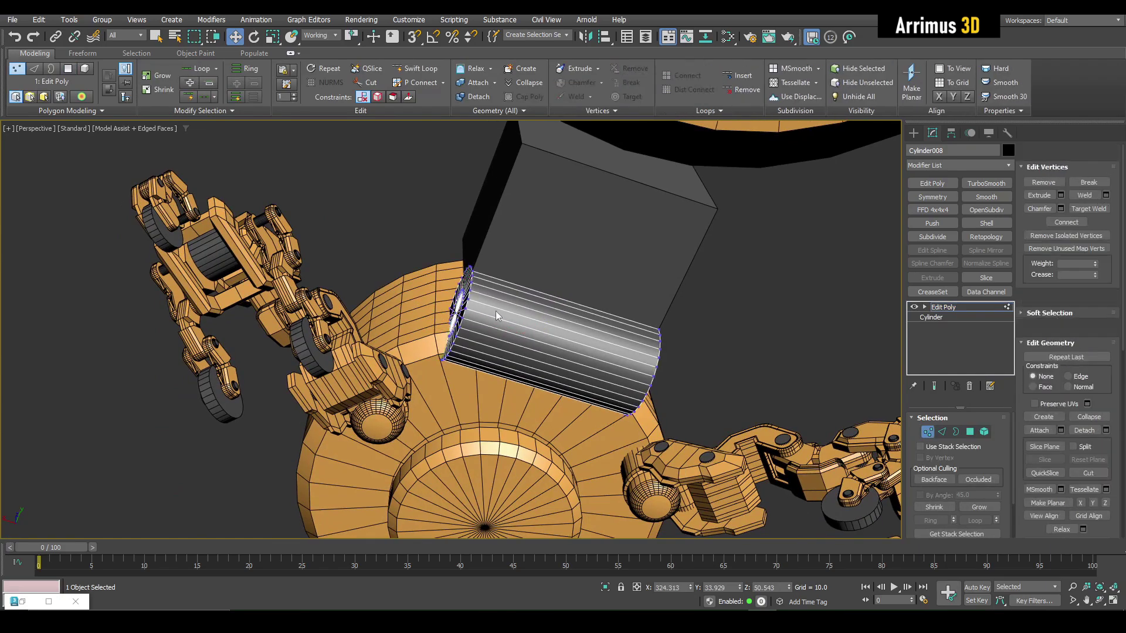
pyautogui.press('r')
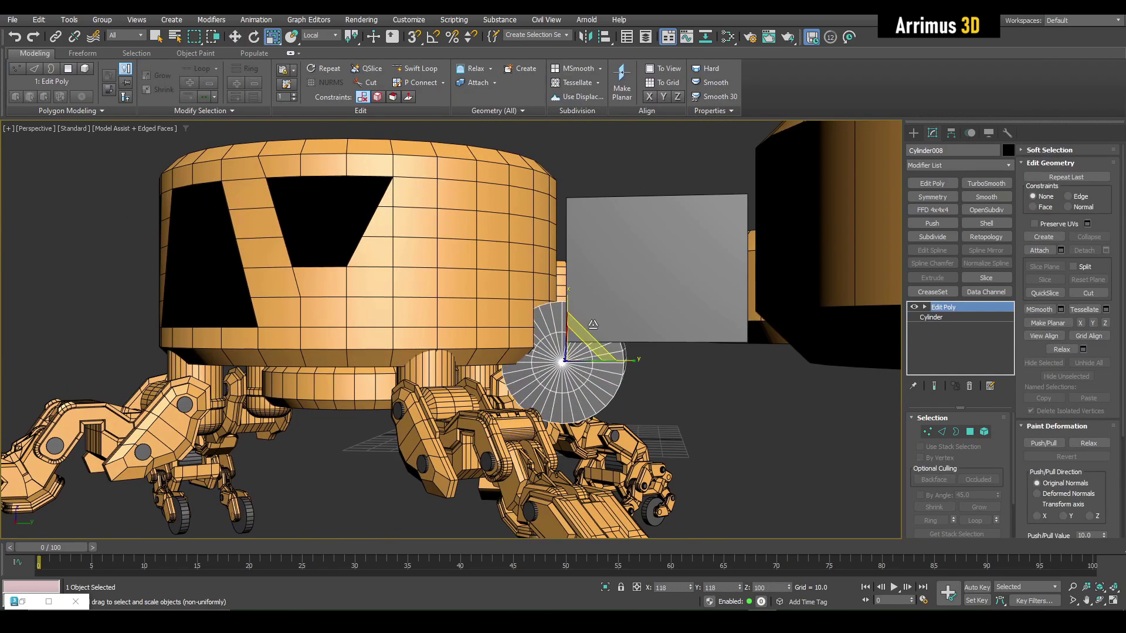
pyautogui.moveTo(593, 324); pyautogui.dragTo(621, 293)
pyautogui.moveTo(584, 342); pyautogui.dragTo(587, 323)
pyautogui.keyDown('alt'); pyautogui.moveTo(587, 323); pyautogui.dragTo(616, 352, button='middle'); pyautogui.keyUp('alt')
# Add an Edit Poly modifier to the grey connector box and move the vertices at its small-drum end into the drum
pyautogui.press('q')
pyautogui.click(641, 302)
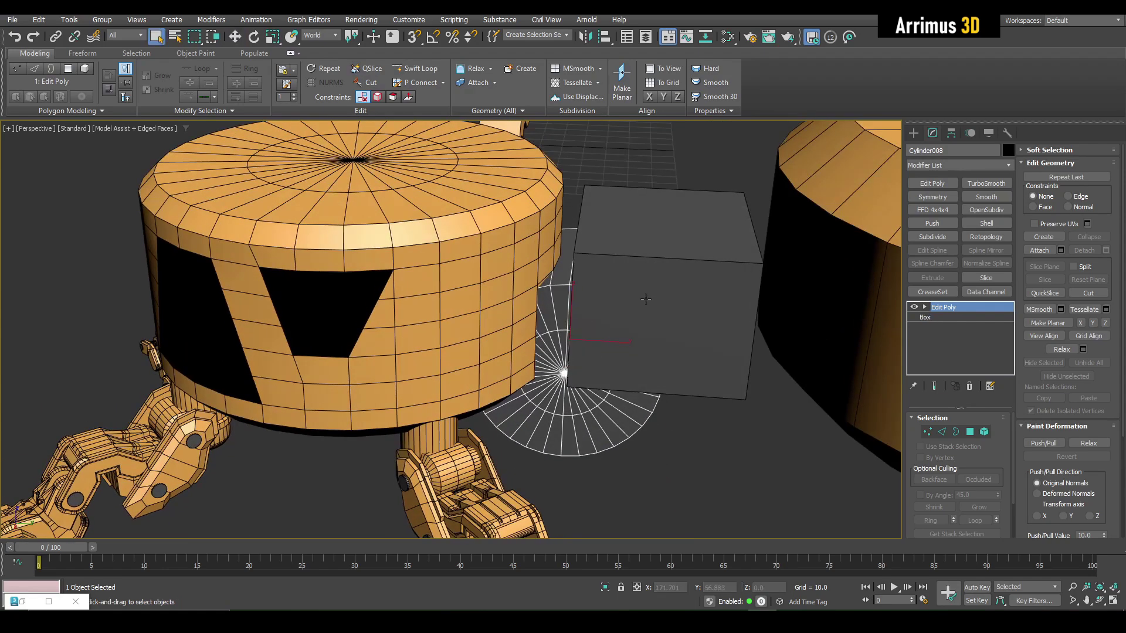
pyautogui.press('1')
pyautogui.keyDown('alt'); pyautogui.moveTo(641, 302); pyautogui.dragTo(482, 302, button='middle'); pyautogui.keyUp('alt')
pyautogui.moveTo(478, 191); pyautogui.dragTo(582, 448)
pyautogui.press('w')
pyautogui.keyDown('alt'); pyautogui.moveTo(801, 267); pyautogui.dragTo(810, 295, button='middle'); pyautogui.keyUp('alt')
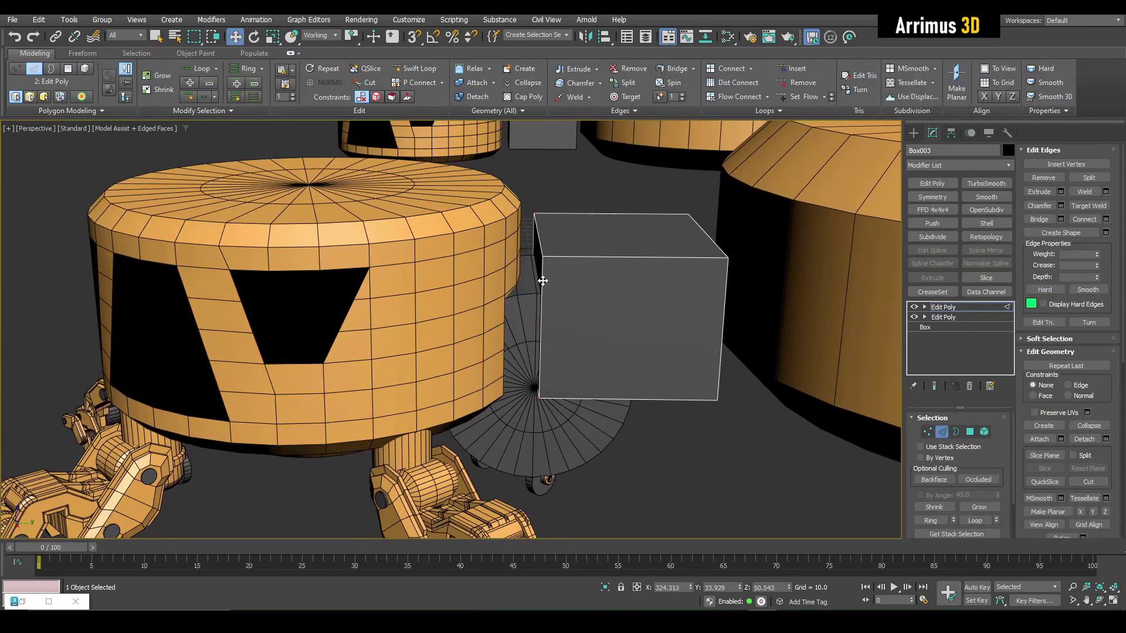
pyautogui.keyDown('alt'); pyautogui.moveTo(577, 312); pyautogui.dragTo(576, 305, button='middle'); pyautogui.keyUp('alt')
pyautogui.keyDown('alt'); pyautogui.moveTo(589, 424); pyautogui.dragTo(578, 275, button='middle'); pyautogui.keyUp('alt')
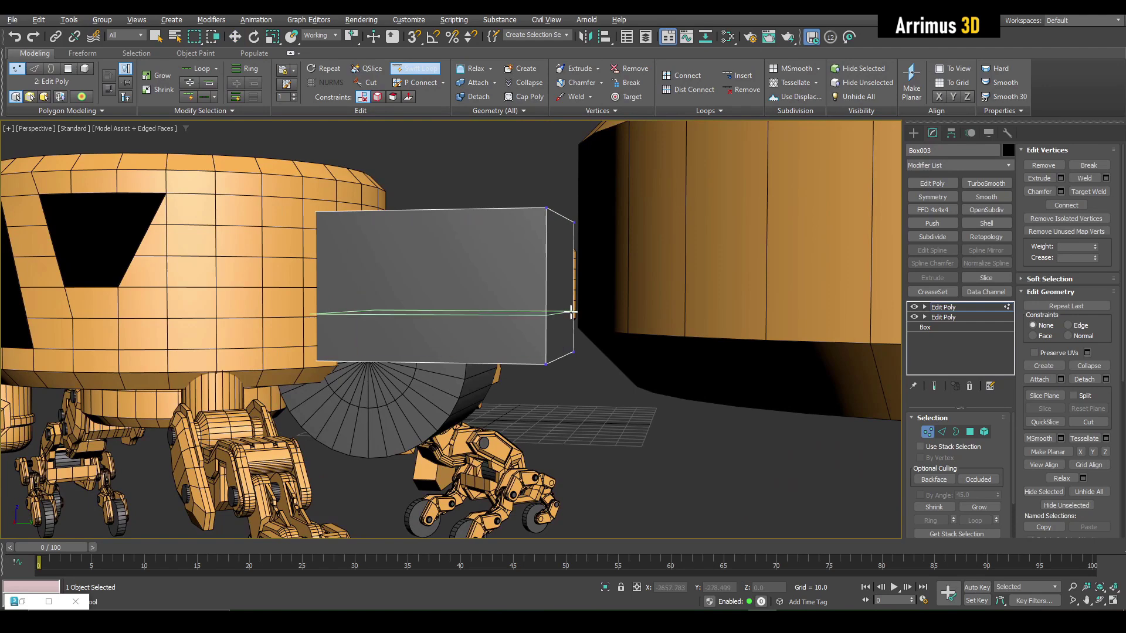
# Insert edge loops on the connector box and pull its upper end toward the large drum, leaving a sloped lower corner
pyautogui.click(571, 313)
pyautogui.rightClick(471, 322)
pyautogui.press('4')
pyautogui.click(563, 265)
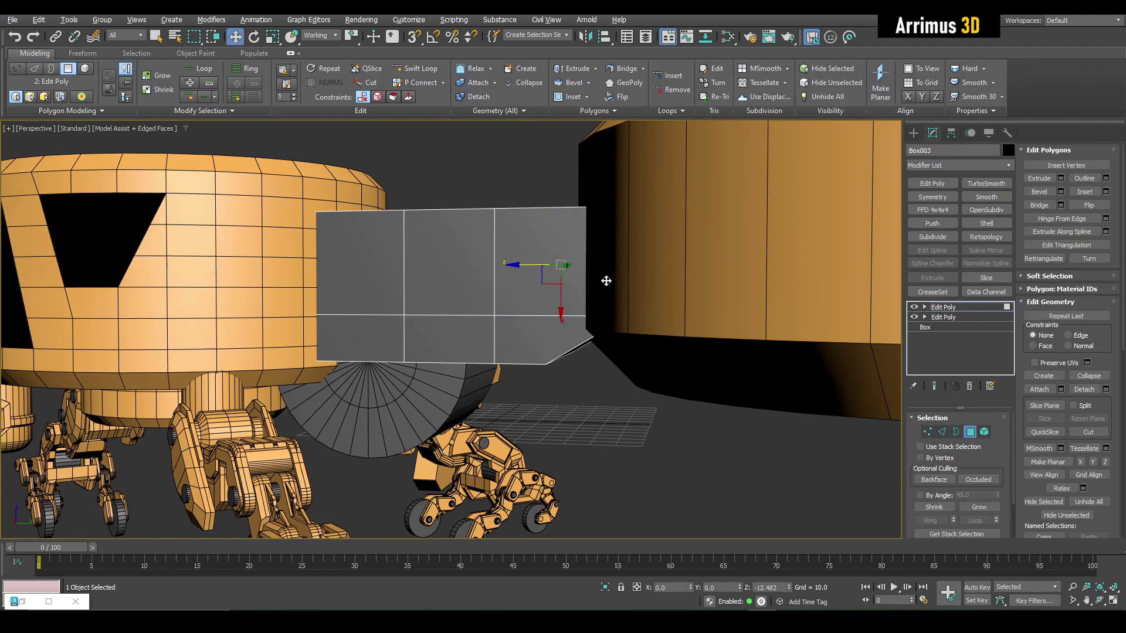
pyautogui.keyDown('alt'); pyautogui.moveTo(603, 280); pyautogui.dragTo(504, 302, button='middle'); pyautogui.keyUp('alt')
pyautogui.press('1')
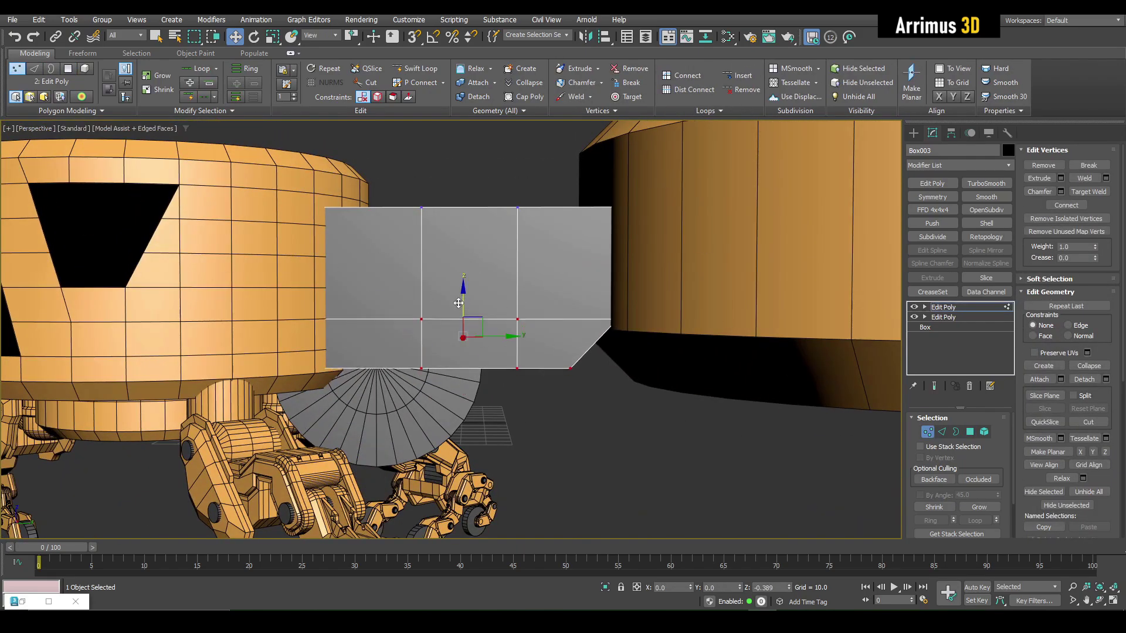
pyautogui.keyDown('alt'); pyautogui.moveTo(463, 284); pyautogui.dragTo(453, 281, button='middle'); pyautogui.keyUp('alt')
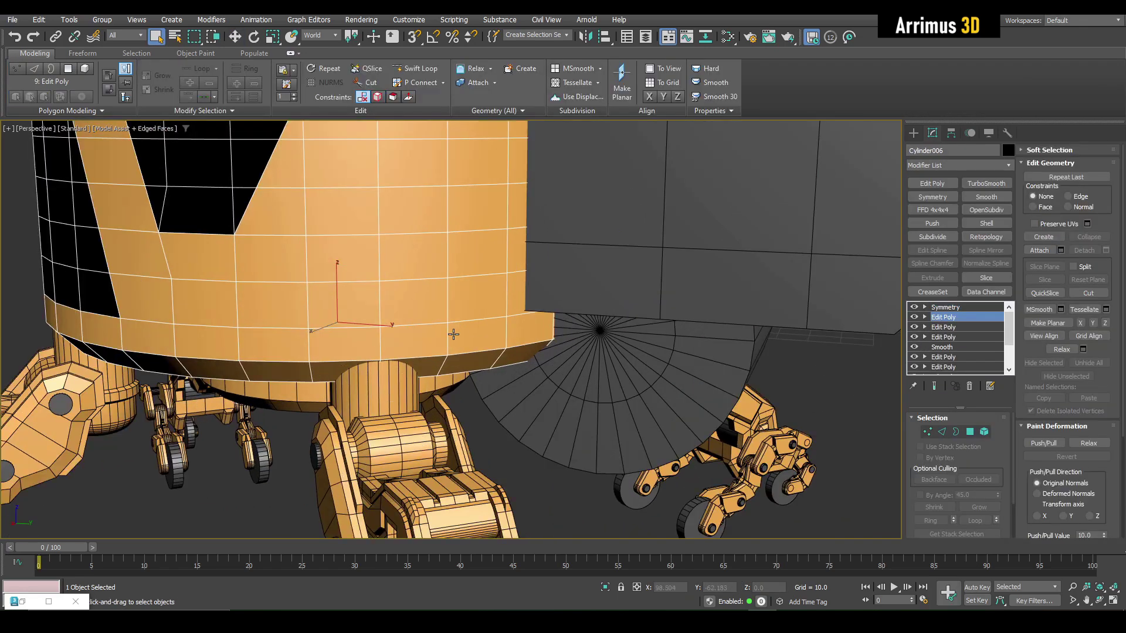
# Detach the polygon band around the small drum's lower edge as a clone and thicken it with Shell at Outer Amount 2.0
pyautogui.press('4')
pyautogui.keyDown('shift'); pyautogui.click(475, 334); pyautogui.keyUp('shift')
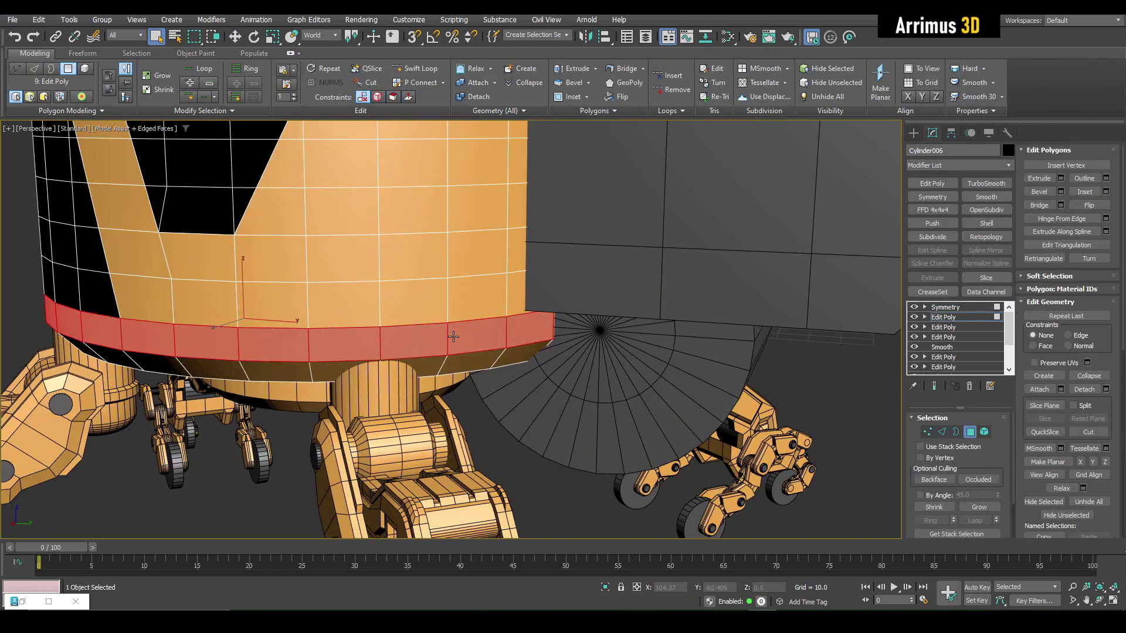
pyautogui.click(761, 404)
pyautogui.press('r')
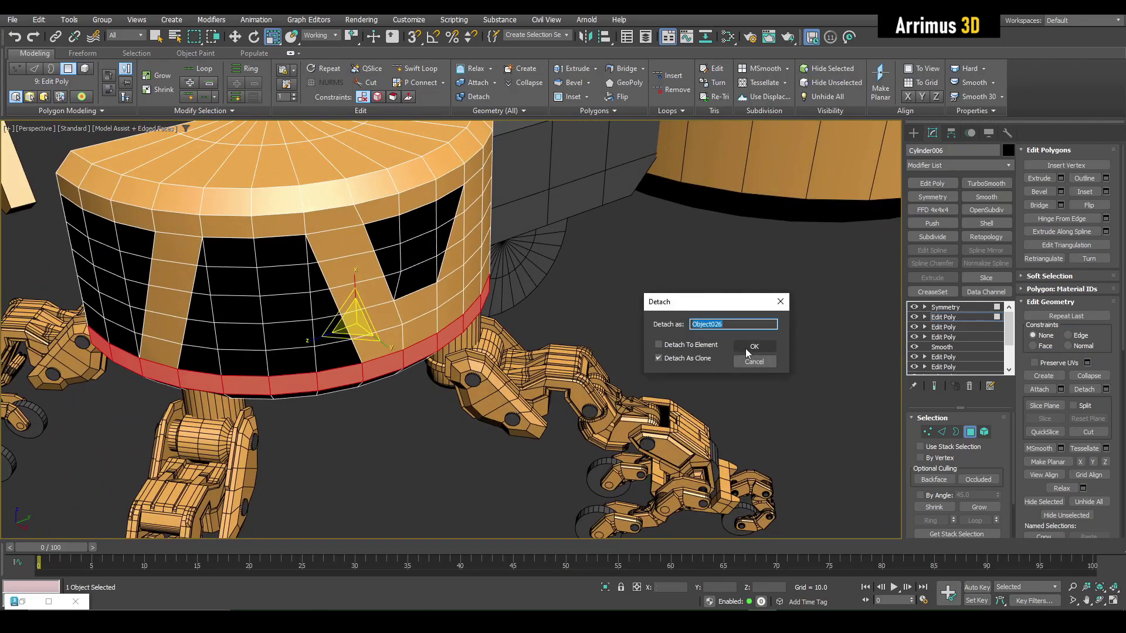
pyautogui.click(749, 354)
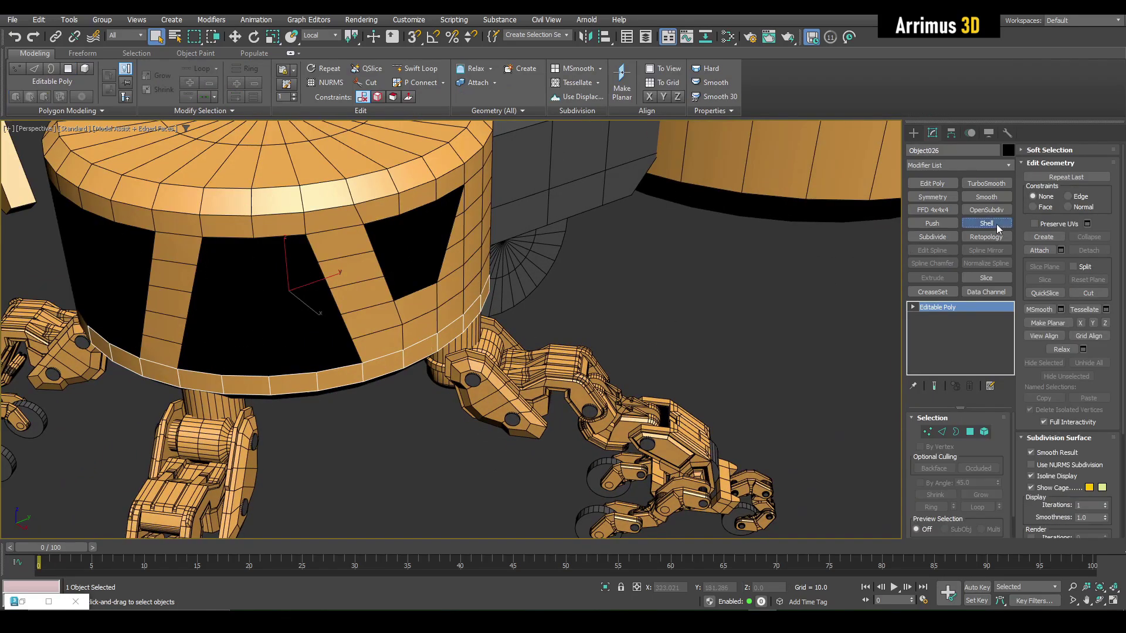
pyautogui.click(997, 224)
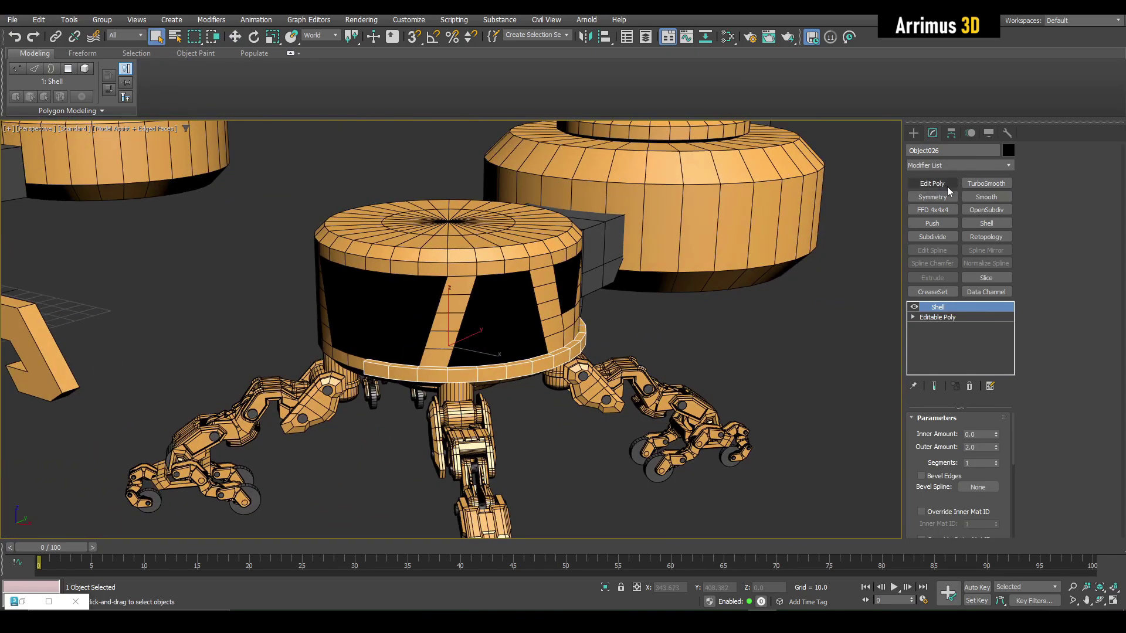
# Add Edit Poly and Symmetry to the band, mirroring it across flipped Z onto the drum's upper edge and also across X
pyautogui.click(948, 185)
pyautogui.click(948, 195)
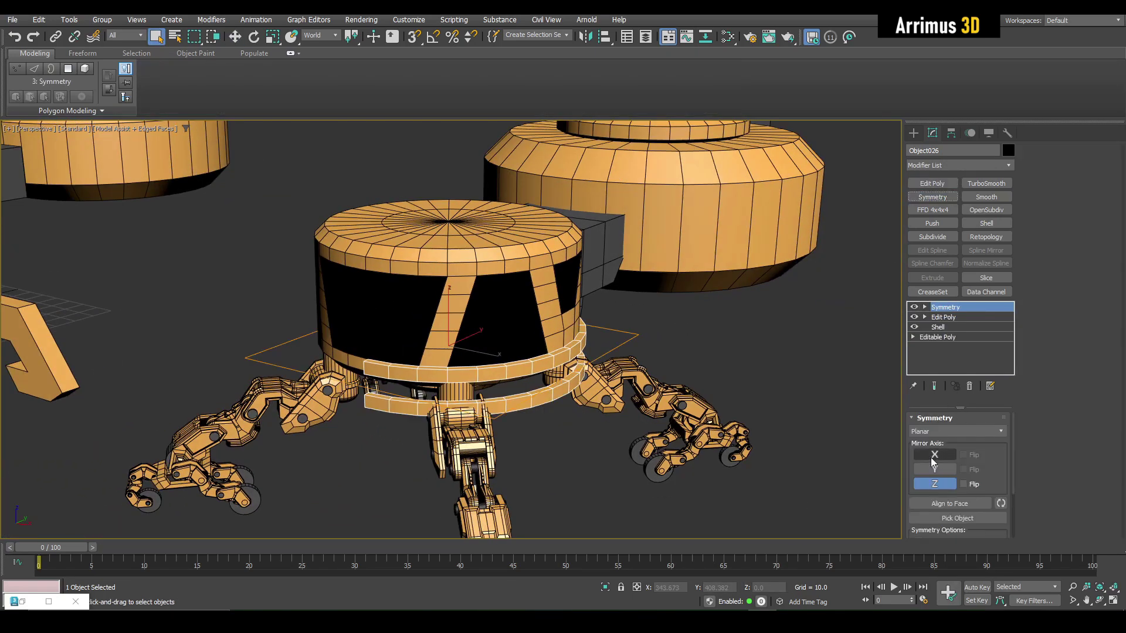
pyautogui.click(963, 485)
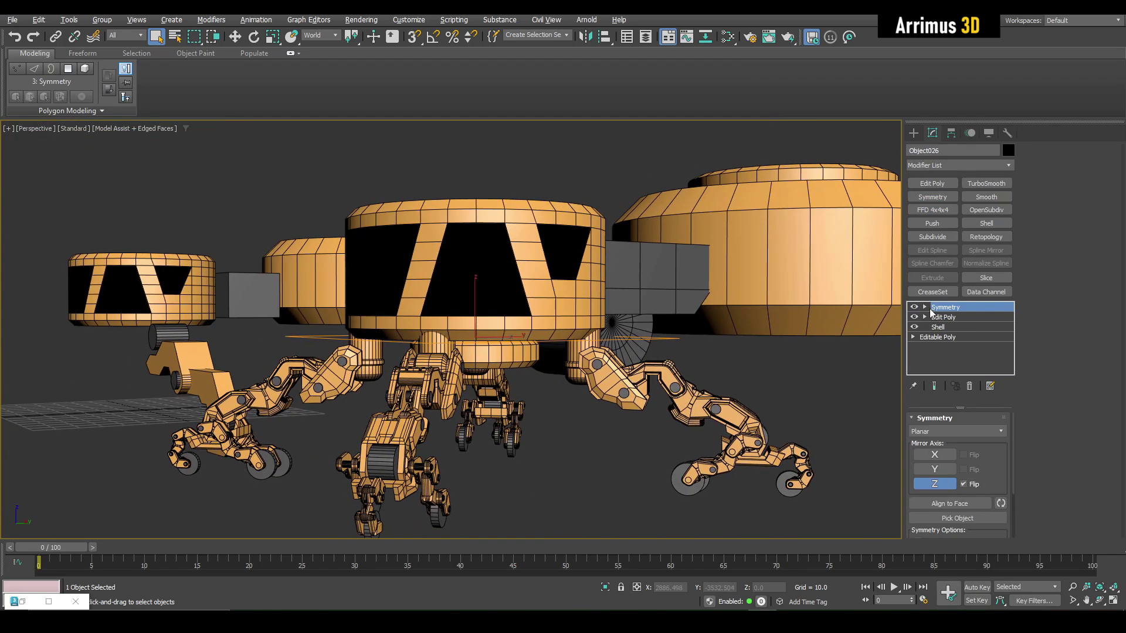
pyautogui.moveTo(478, 278); pyautogui.dragTo(497, 241)
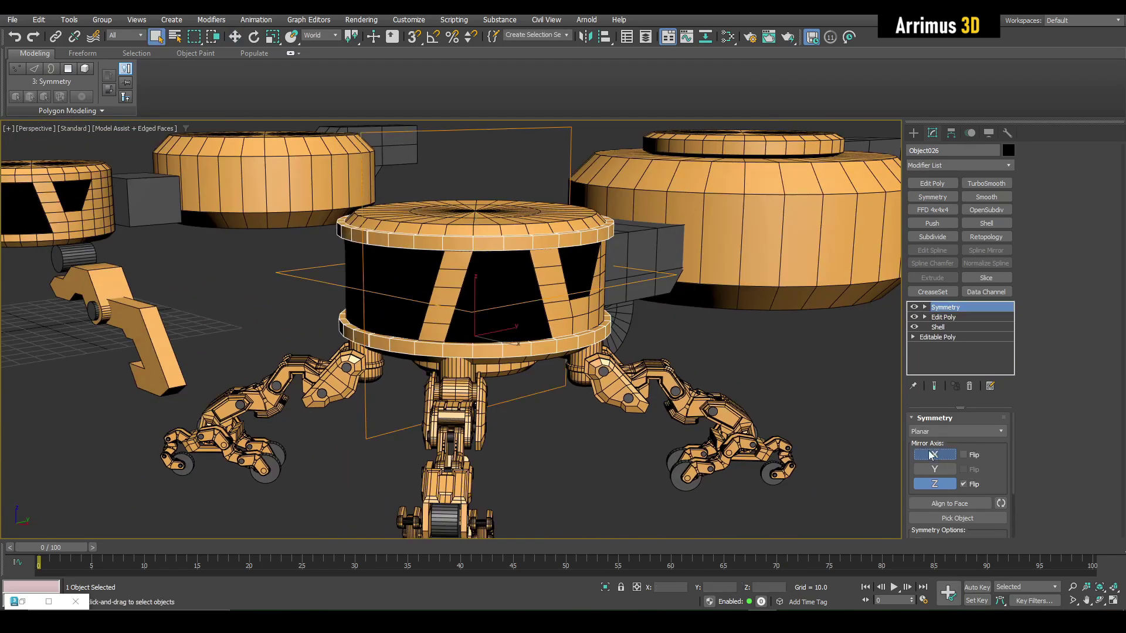
pyautogui.click(933, 455)
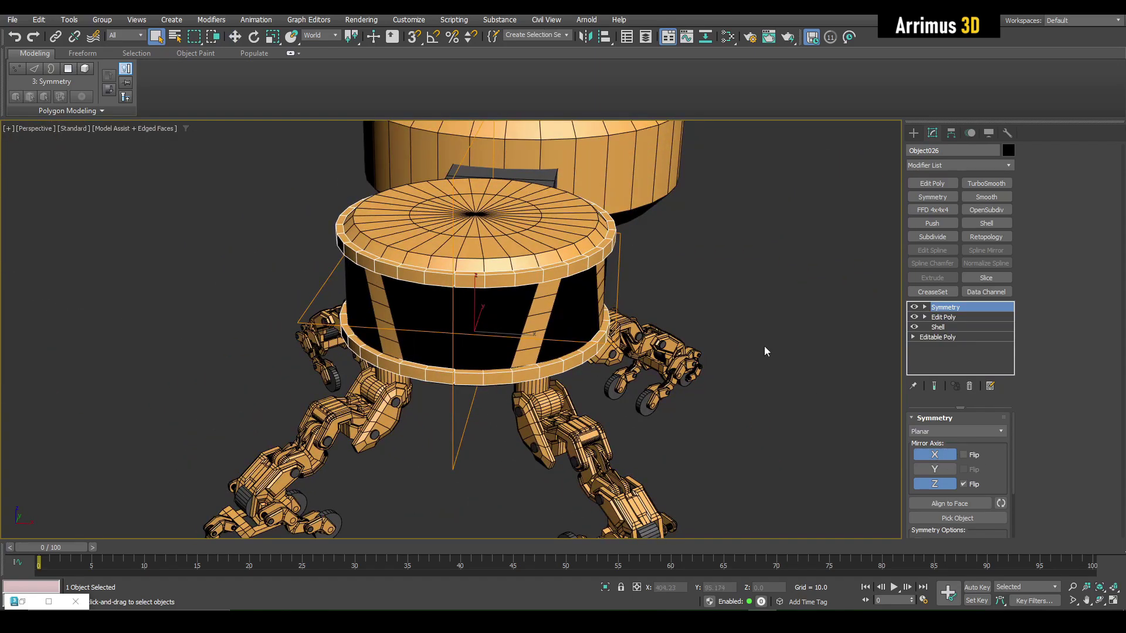
pyautogui.scroll(-5, 739, 339)
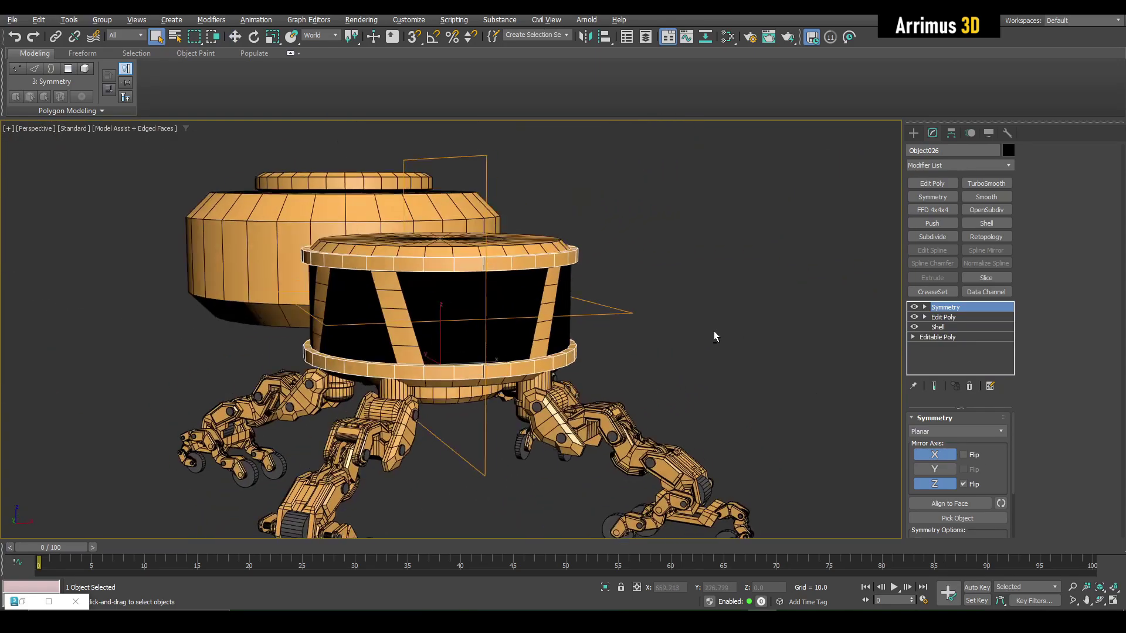
pyautogui.click(734, 310)
# Chamfer the edge loops around both ends of the grey cylinder under the connector box
pyautogui.keyDown('alt'); pyautogui.moveTo(733, 309); pyautogui.dragTo(522, 269, button='middle'); pyautogui.keyUp('alt')
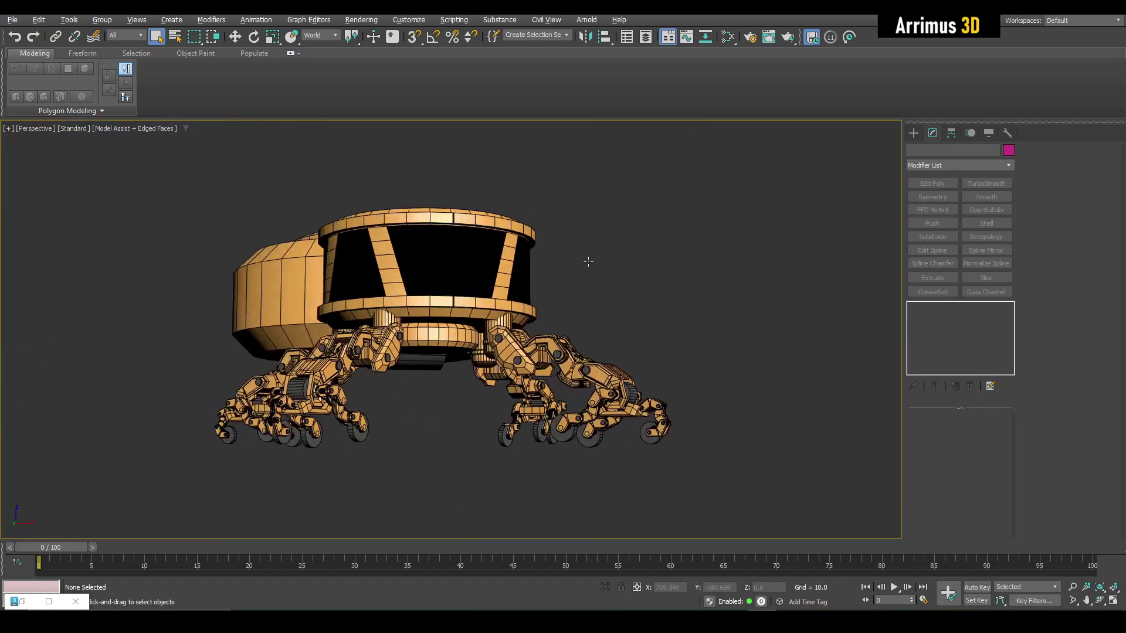
pyautogui.keyDown('alt'); pyautogui.moveTo(589, 261); pyautogui.dragTo(464, 283, button='middle'); pyautogui.keyUp('alt')
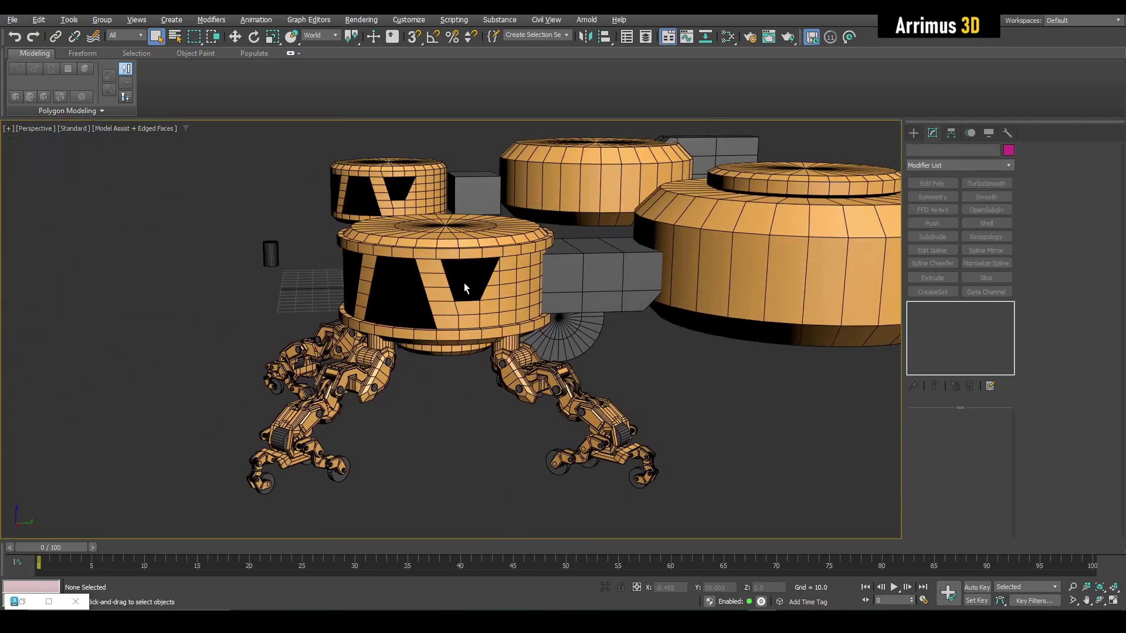
pyautogui.moveTo(546, 281)
pyautogui.mouseDown(button='middle')
pyautogui.moveTo(459, 285)
pyautogui.moveTo(498, 292)
pyautogui.moveTo(502, 235)
pyautogui.moveTo(504, 271)
pyautogui.moveTo(545, 299)
pyautogui.mouseUp(button='middle')
pyautogui.click(505, 284)
pyautogui.scroll(3, 504, 271)
pyautogui.click(504, 271)
pyautogui.press('2')
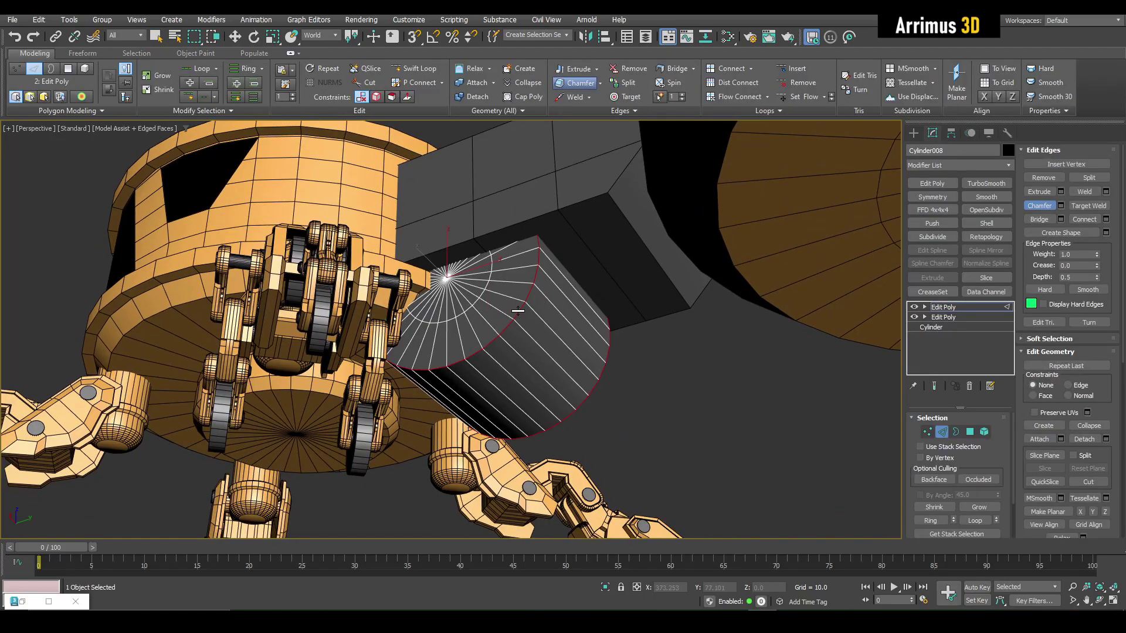
pyautogui.keyDown('alt'); pyautogui.moveTo(425, 295); pyautogui.dragTo(460, 343, button='middle'); pyautogui.keyUp('alt')
pyautogui.press('2')
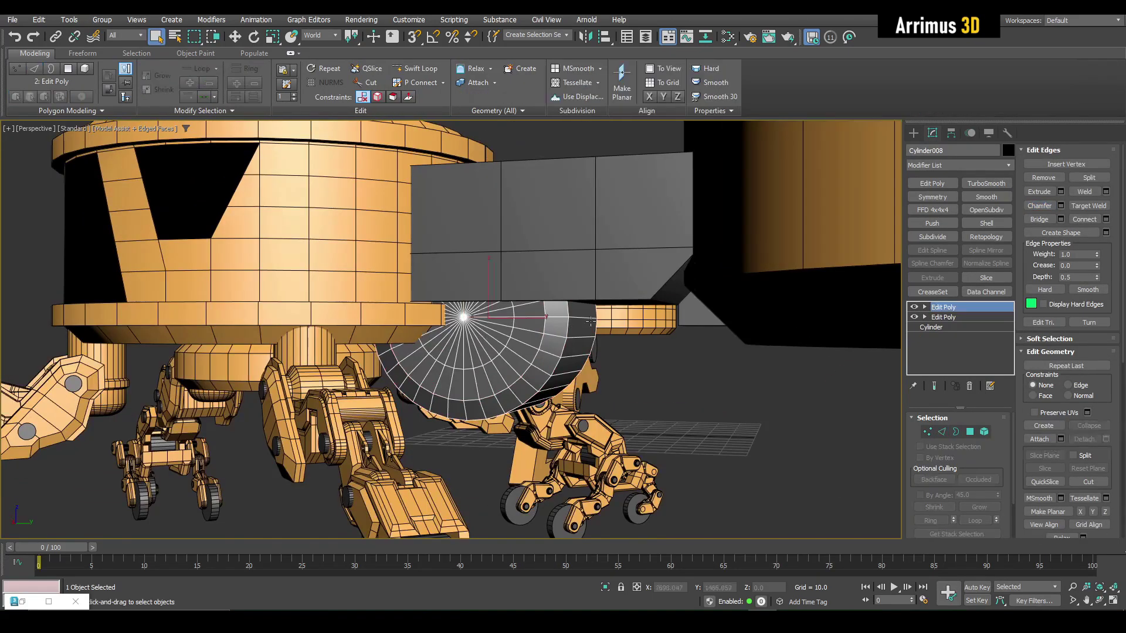
# Add another Edit Poly to the grey cylinder and connect its lengthwise edges with two loops spread toward the ends
pyautogui.keyDown('alt'); pyautogui.moveTo(528, 317); pyautogui.dragTo(502, 259, button='middle'); pyautogui.keyUp('alt')
pyautogui.hotkey('shift', 'e')
pyautogui.press('2')
pyautogui.click(459, 260)
pyautogui.hotkey('alt', 'r')
pyautogui.hotkey('ctrl', 'shift', 'e')
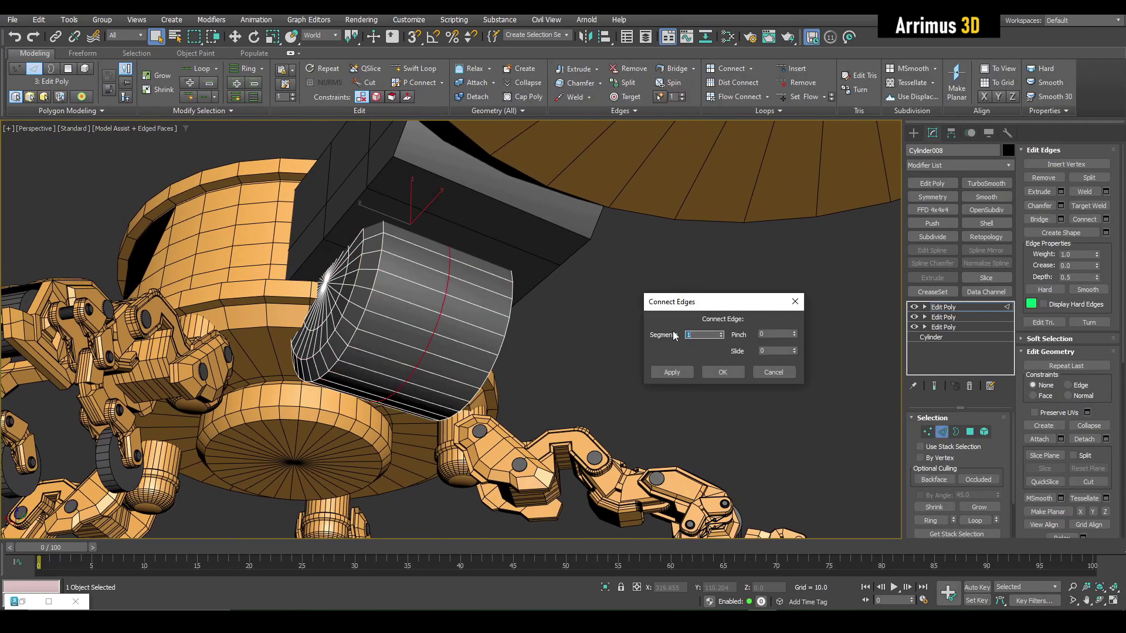
pyautogui.moveTo(794, 301); pyautogui.dragTo(794, 297)
pyautogui.click(722, 373)
# Extrude the cylinder's central side polygons facing the large drum into a long flat bar reaching underneath it
pyautogui.press('4')
pyautogui.click(451, 254)
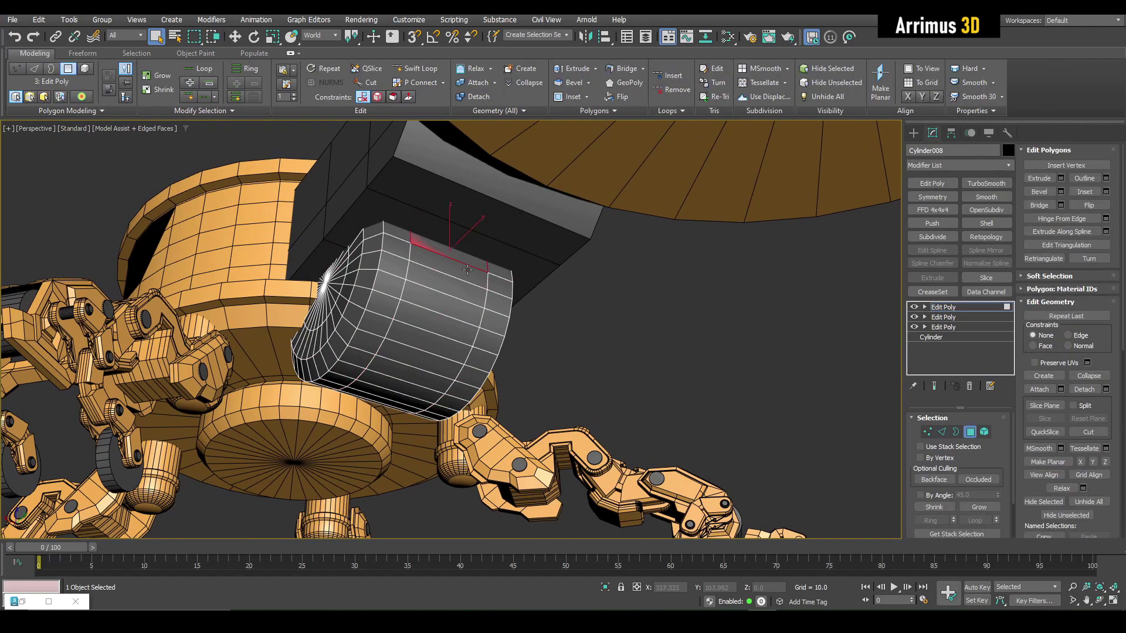
pyautogui.keyDown('ctrl'); pyautogui.click(447, 285); pyautogui.keyUp('ctrl')
pyautogui.press('z')
pyautogui.scroll(-10, 546, 323)
pyautogui.press('w')
pyautogui.scroll(8, 566, 332)
pyautogui.scroll(-2, 446, 302)
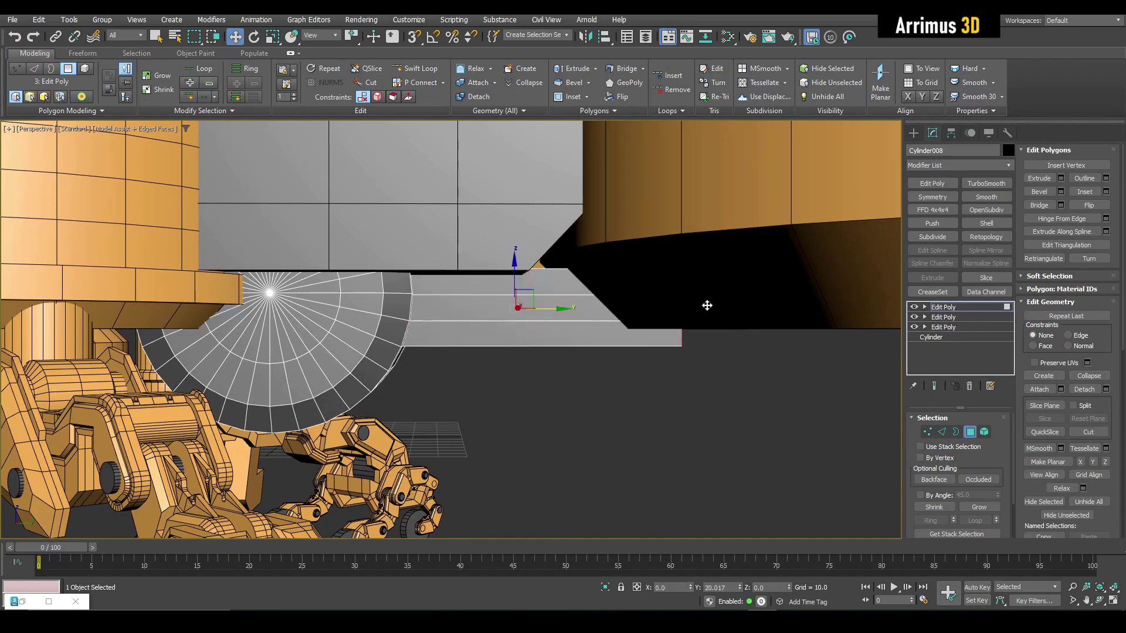
pyautogui.keyDown('alt'); pyautogui.moveTo(767, 302); pyautogui.dragTo(681, 323, button='middle'); pyautogui.keyUp('alt')
# Adjust the end edge of the extruded bar under the large drum and finish editing the cylinder
pyautogui.press('2')
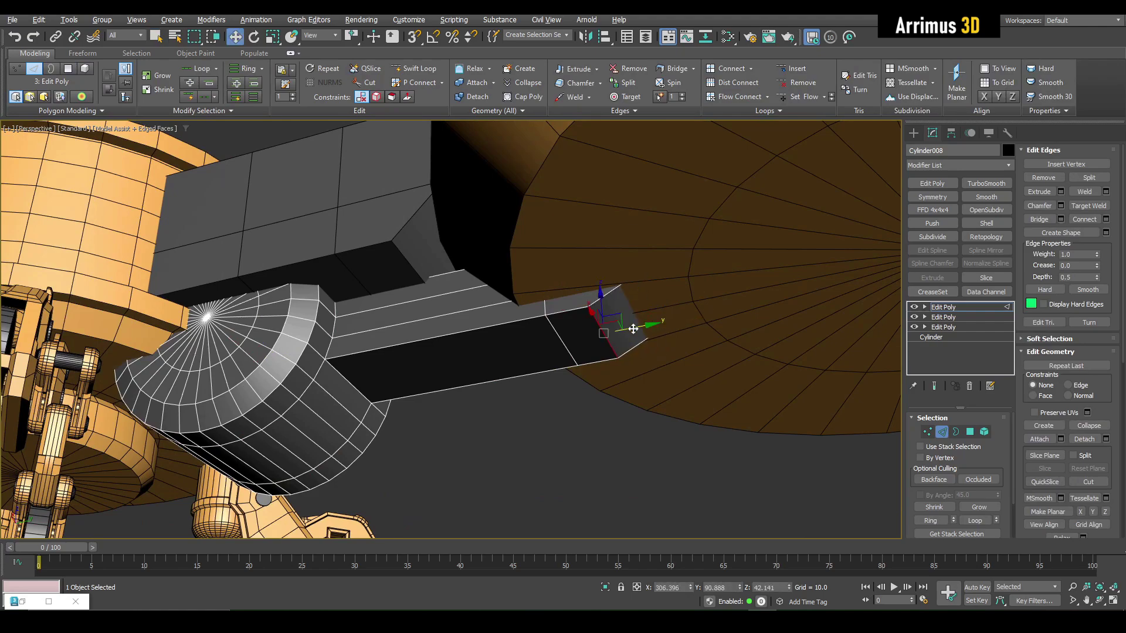
pyautogui.scroll(-5, 633, 329)
pyautogui.press('2')
pyautogui.press('q')
pyautogui.keyDown('alt'); pyautogui.moveTo(633, 329); pyautogui.dragTo(545, 346, button='middle'); pyautogui.keyUp('alt')
pyautogui.click(604, 454)
# Add an Edit Poly to the connector box and connect its crosswise edges with one segment to form a lengthwise centre loop
pyautogui.click(496, 272)
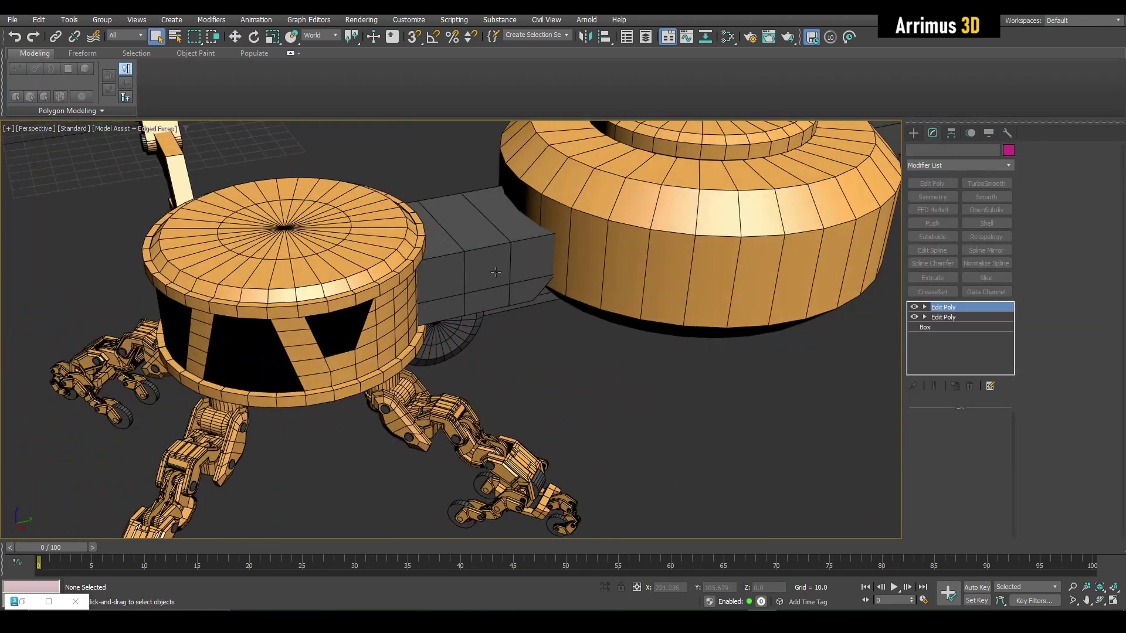
pyautogui.scroll(3, 511, 321)
pyautogui.press('2')
pyautogui.click(526, 267)
pyautogui.hotkey('alt', 'r')
pyautogui.hotkey('ctrl', 'shift', 'e')
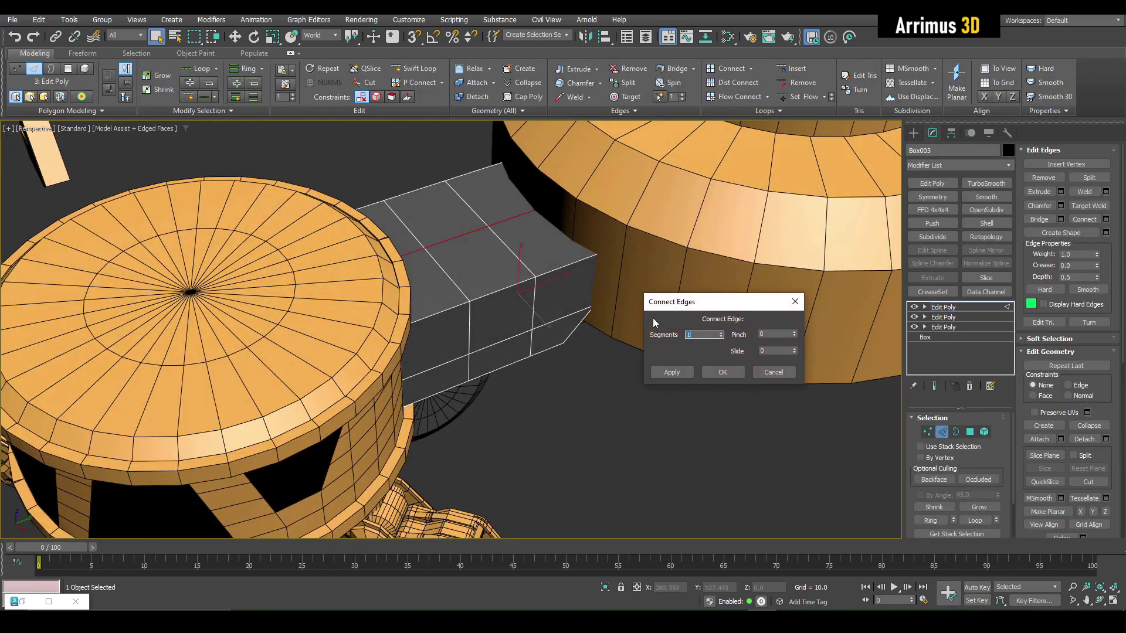
pyautogui.click(724, 373)
# Extrude the polygons on one half of the connector box's top upward and scale them down to slope the outer side
pyautogui.press('4')
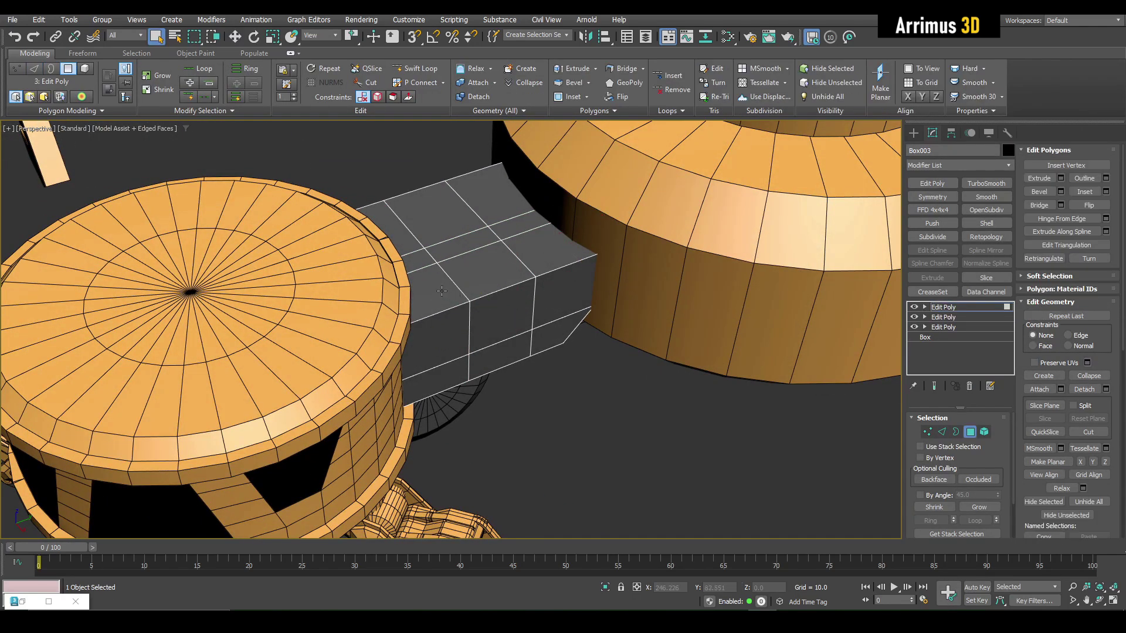
pyautogui.click(494, 268)
pyautogui.keyDown('shift'); pyautogui.click(543, 248); pyautogui.keyUp('shift')
pyautogui.scroll(3, 545, 239)
pyautogui.keyDown('alt'); pyautogui.moveTo(543, 246); pyautogui.dragTo(538, 226, button='middle'); pyautogui.keyUp('alt')
pyautogui.keyDown('shift'); pyautogui.moveTo(452, 275); pyautogui.dragTo(453, 255); pyautogui.keyUp('shift')
pyautogui.press('r')
pyautogui.moveTo(471, 296); pyautogui.dragTo(474, 304)
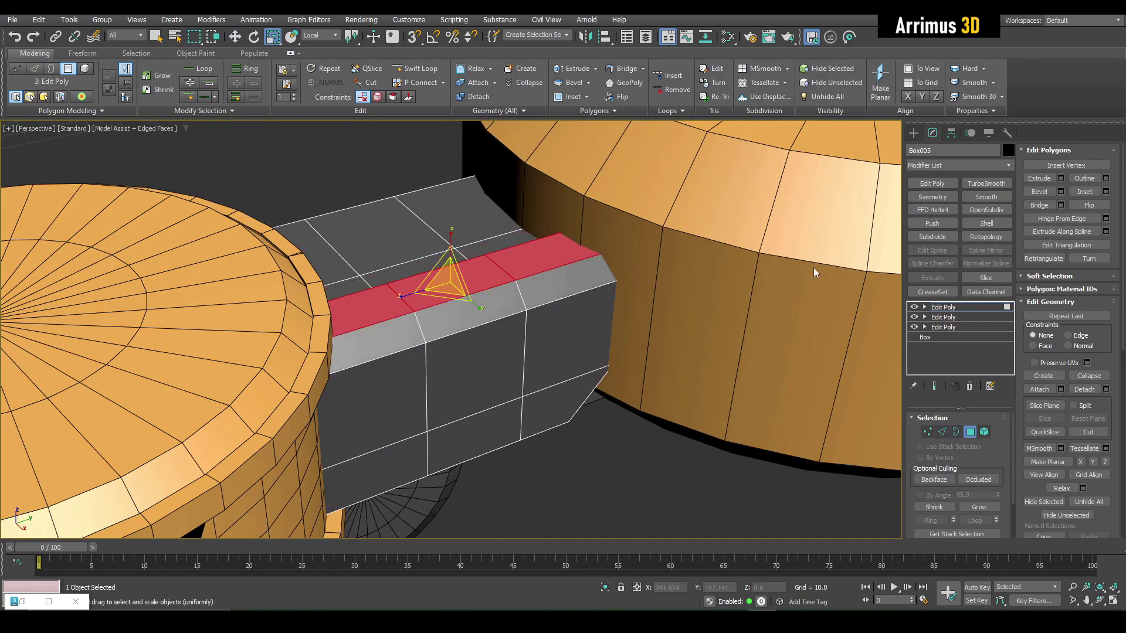
# Mirror the raised half of the connector box across X with a Symmetry modifier
pyautogui.click(933, 197)
pyautogui.click(935, 456)
pyautogui.click(616, 463)
pyautogui.keyDown('alt'); pyautogui.moveTo(604, 451); pyautogui.dragTo(542, 320, button='middle'); pyautogui.keyUp('alt')
pyautogui.scroll(-3, 499, 316)
# Add an Edit Poly below the connector box's Symmetry modifier and tessellate the mesh once
pyautogui.click(542, 305)
pyautogui.click(955, 318)
pyautogui.click(933, 184)
pyautogui.press('1')
pyautogui.scroll(5, 596, 373)
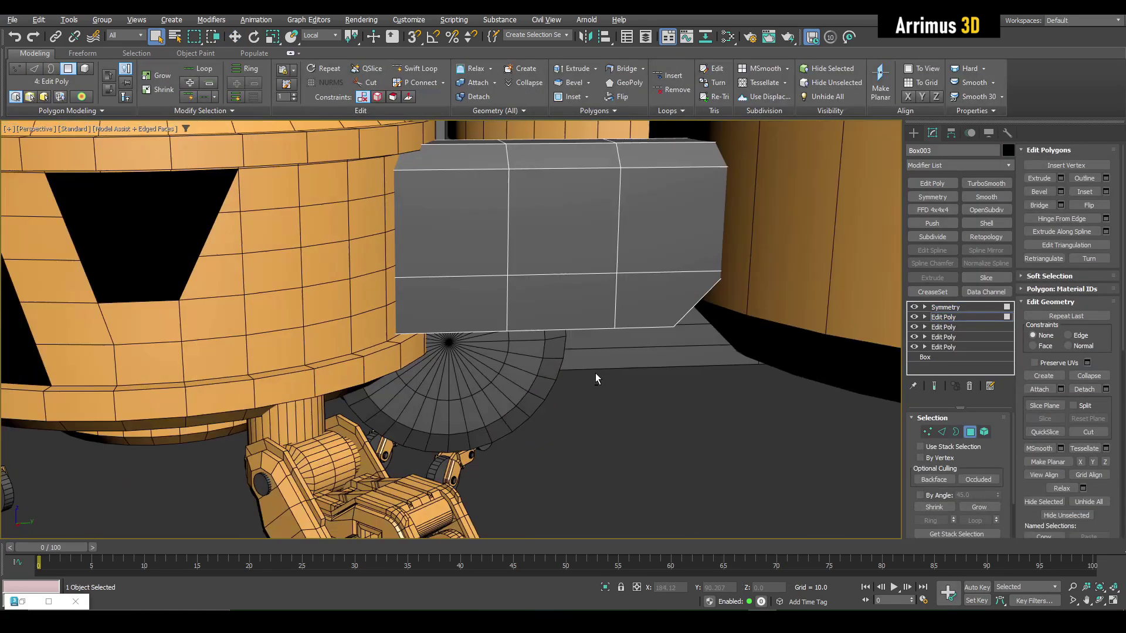
pyautogui.keyDown('alt'); pyautogui.moveTo(578, 257); pyautogui.dragTo(776, 390, button='middle'); pyautogui.keyUp('alt')
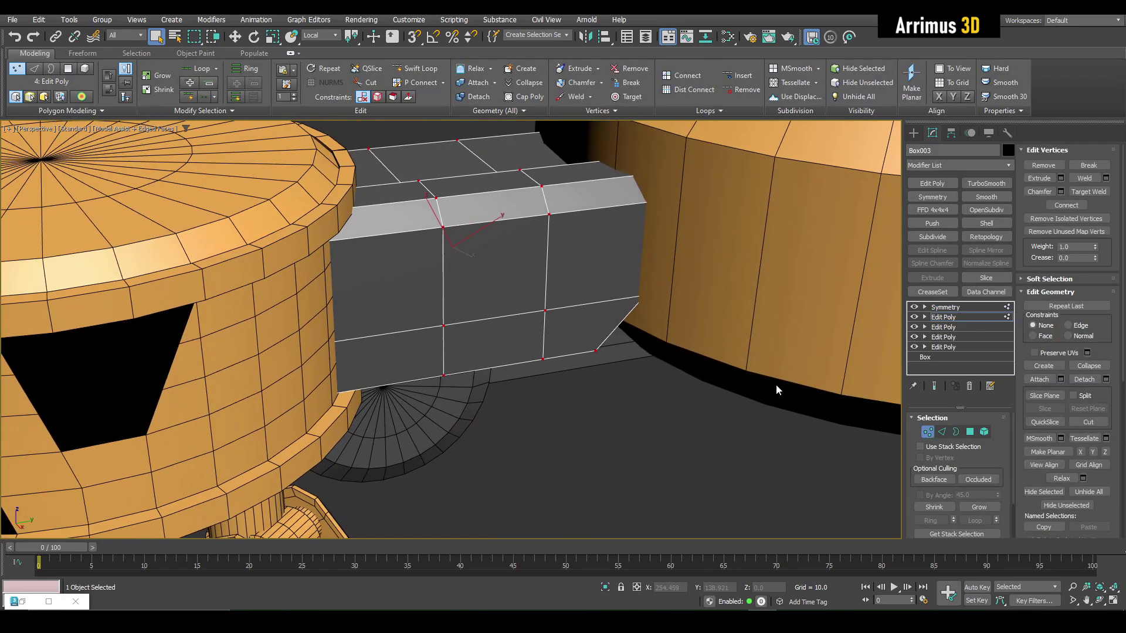
pyautogui.click(1084, 439)
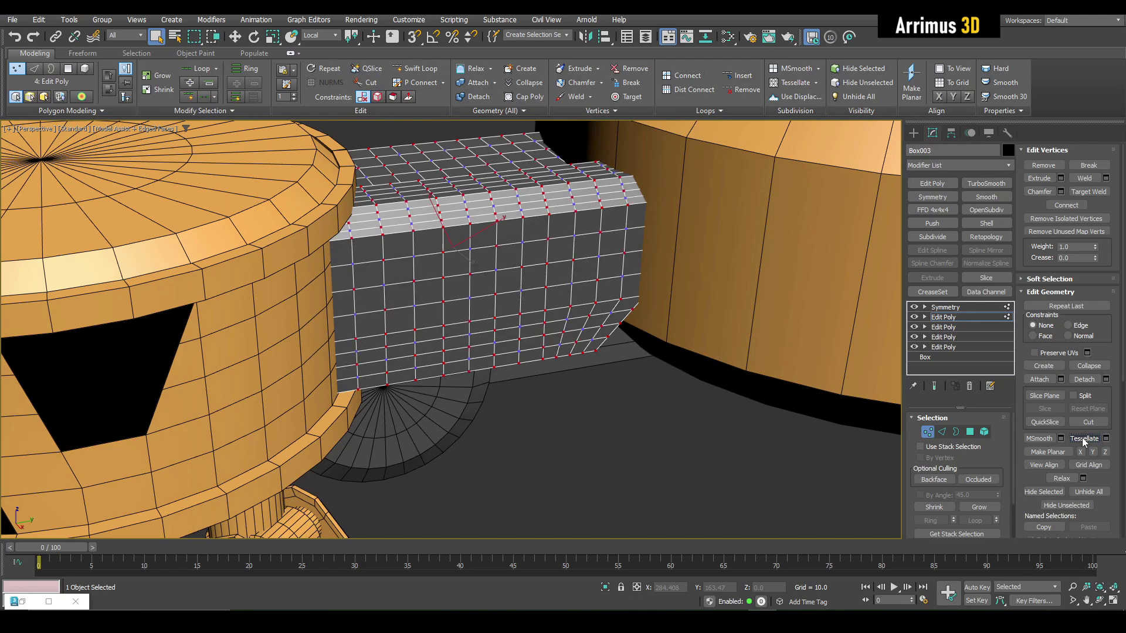
pyautogui.click(657, 404)
pyautogui.keyDown('alt'); pyautogui.moveTo(657, 403); pyautogui.dragTo(584, 343, button='middle'); pyautogui.keyUp('alt')
pyautogui.hotkey('ctrl', 'z')
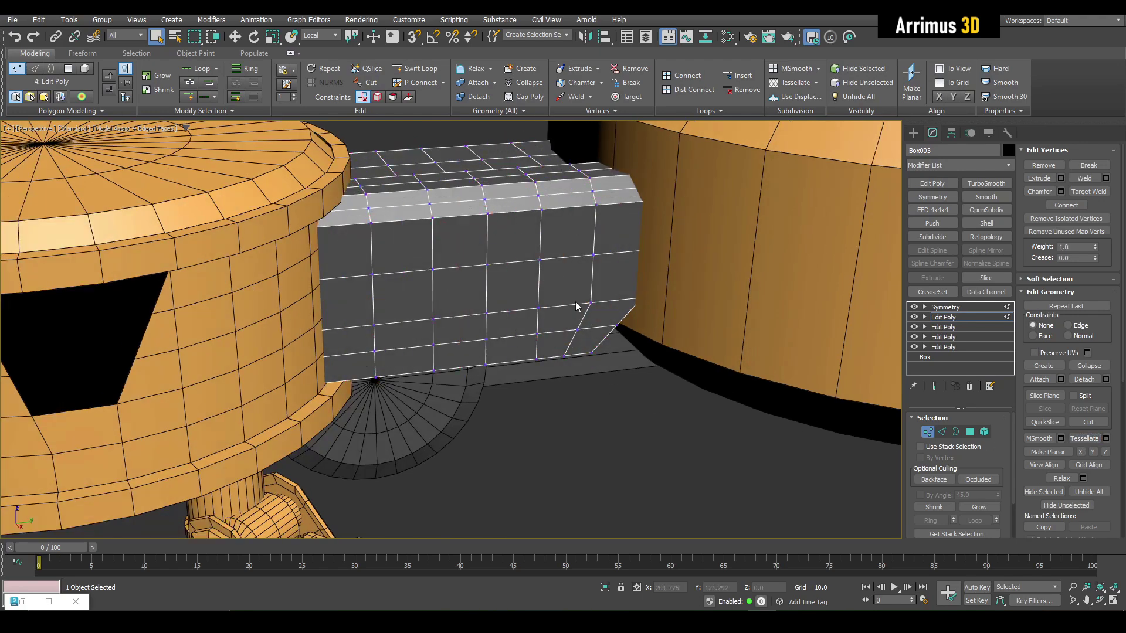
# Select the polygons running over the middle of the connector box's top and cut an open crosswise channel there
pyautogui.scroll(4, 575, 301)
pyautogui.press('4')
pyautogui.moveTo(565, 252); pyautogui.dragTo(513, 276, button='middle')
pyautogui.moveTo(447, 266); pyautogui.dragTo(457, 271, button='middle')
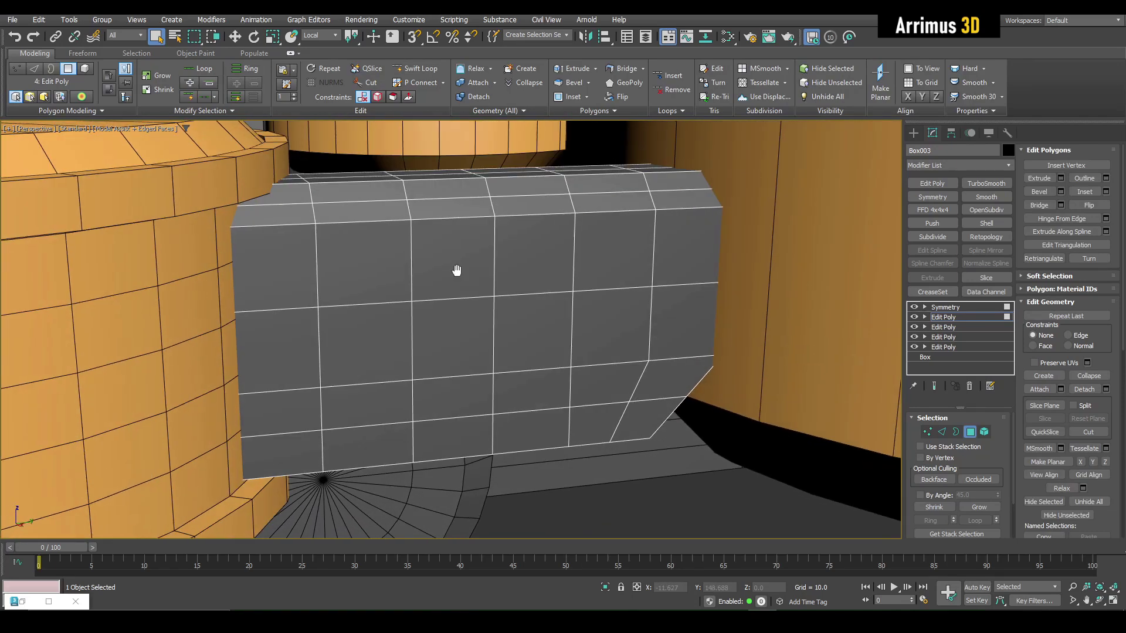
pyautogui.click(485, 250)
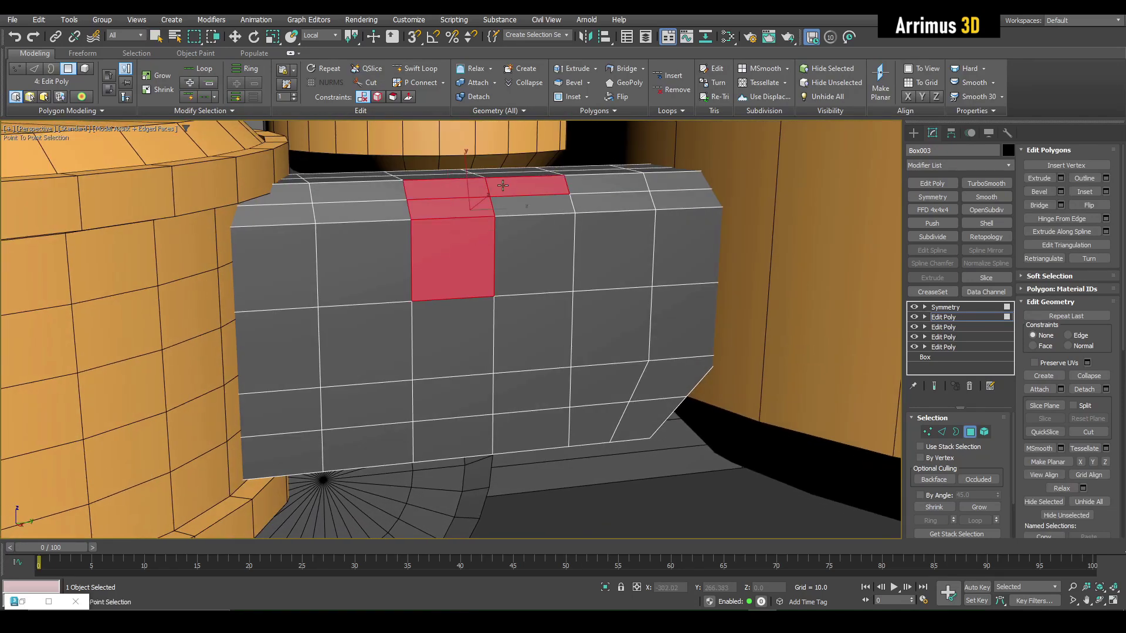
pyautogui.press('w')
pyautogui.scroll(-2, 518, 240)
pyautogui.keyDown('alt'); pyautogui.moveTo(546, 264); pyautogui.dragTo(569, 336, button='middle'); pyautogui.keyUp('alt')
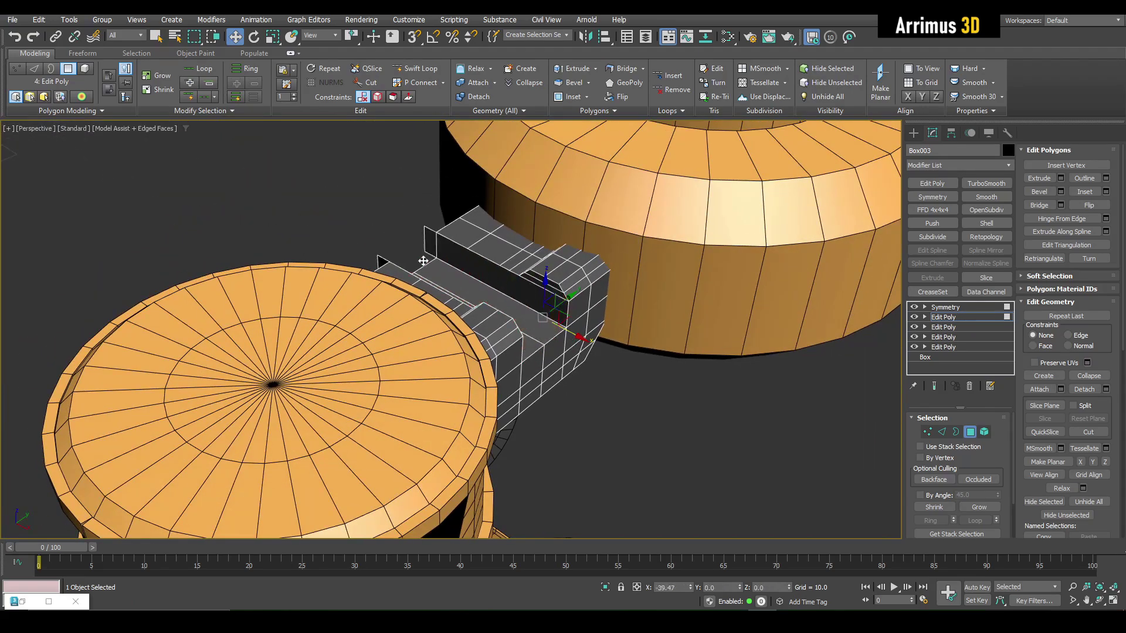
pyautogui.keyDown('alt'); pyautogui.moveTo(424, 260); pyautogui.dragTo(530, 335, button='middle'); pyautogui.keyUp('alt')
pyautogui.scroll(5, 463, 278)
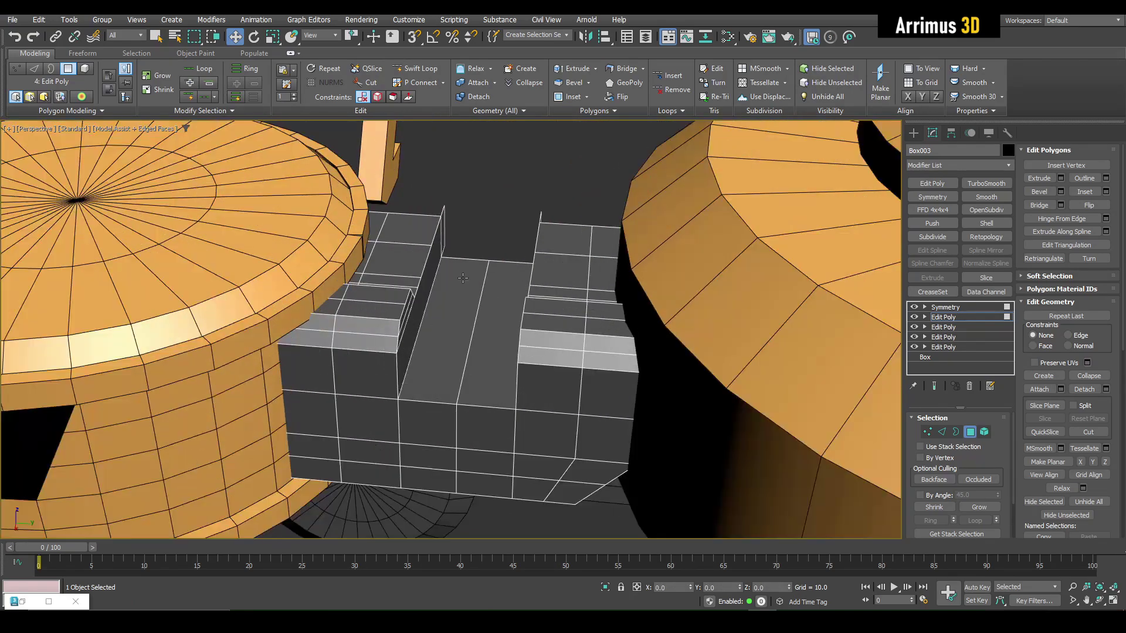
# Finish the polygon edit and show the connector box's mirrored end result
pyautogui.press('4')
pyautogui.press('q')
pyautogui.keyDown('alt'); pyautogui.moveTo(463, 278); pyautogui.dragTo(424, 274, button='middle'); pyautogui.keyUp('alt')
pyautogui.click(934, 386)
pyautogui.keyDown('alt'); pyautogui.moveTo(534, 286); pyautogui.dragTo(536, 278, button='middle'); pyautogui.keyUp('alt')
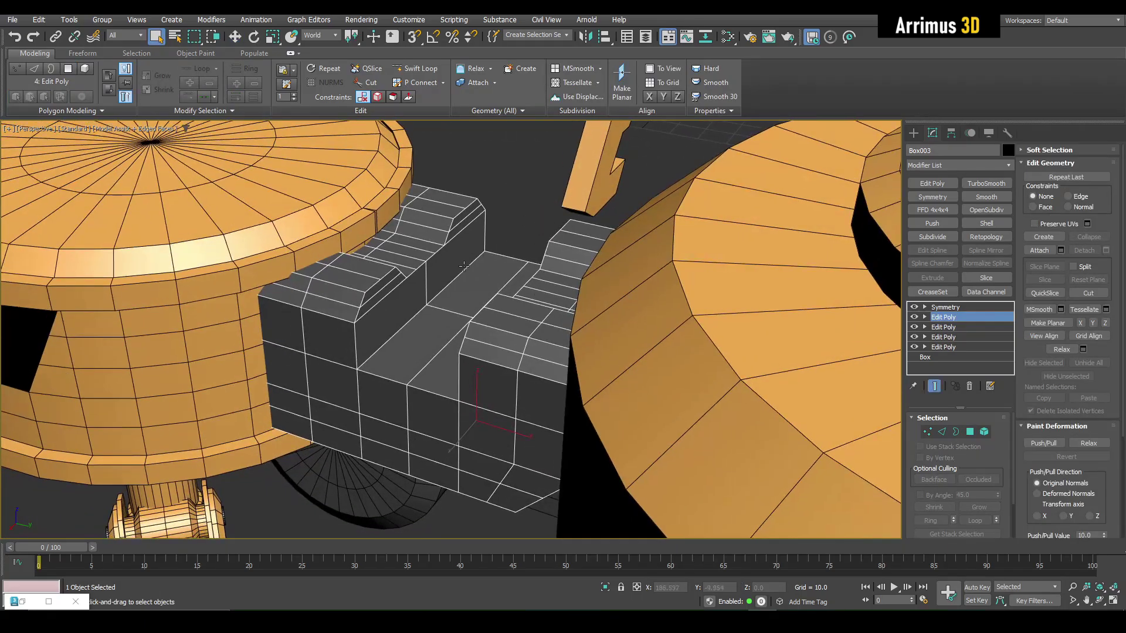
pyautogui.keyDown('alt'); pyautogui.moveTo(464, 266); pyautogui.dragTo(492, 263, button='middle'); pyautogui.keyUp('alt')
pyautogui.scroll(-3, 523, 261)
pyautogui.scroll(3, 531, 263)
# Select the channel's vertices in see-through mode, scale them narrower along the connector box, and shift the channel toward the small drum
pyautogui.press('1')
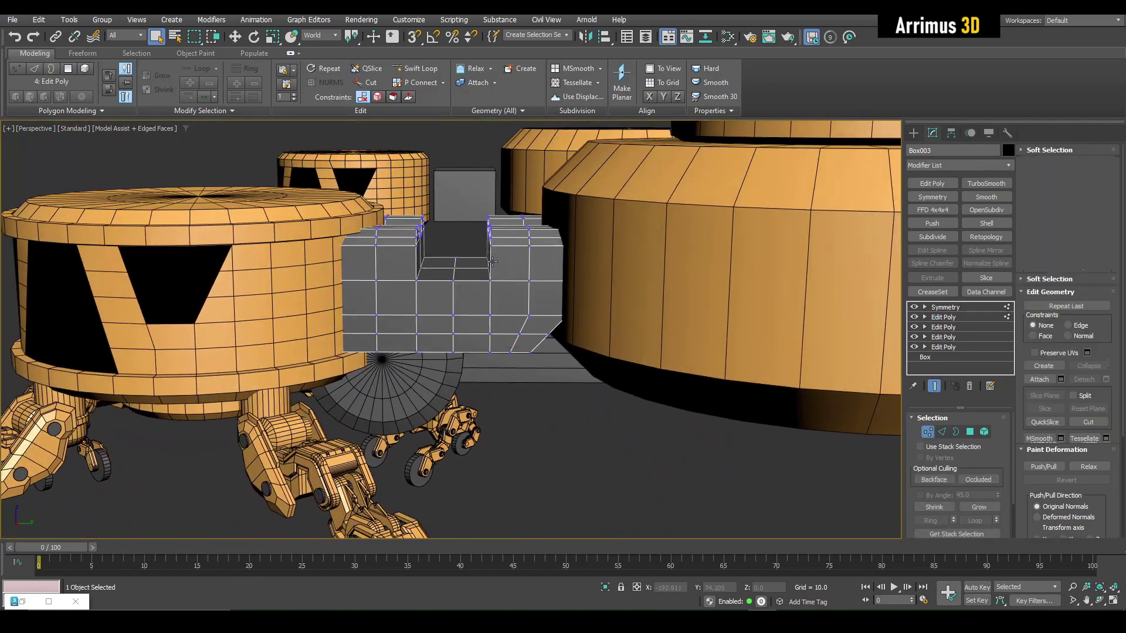
pyautogui.scroll(3, 472, 247)
pyautogui.hotkey('alt', 'x')
pyautogui.keyDown('alt'); pyautogui.moveTo(453, 199); pyautogui.dragTo(460, 157, button='middle'); pyautogui.keyUp('alt')
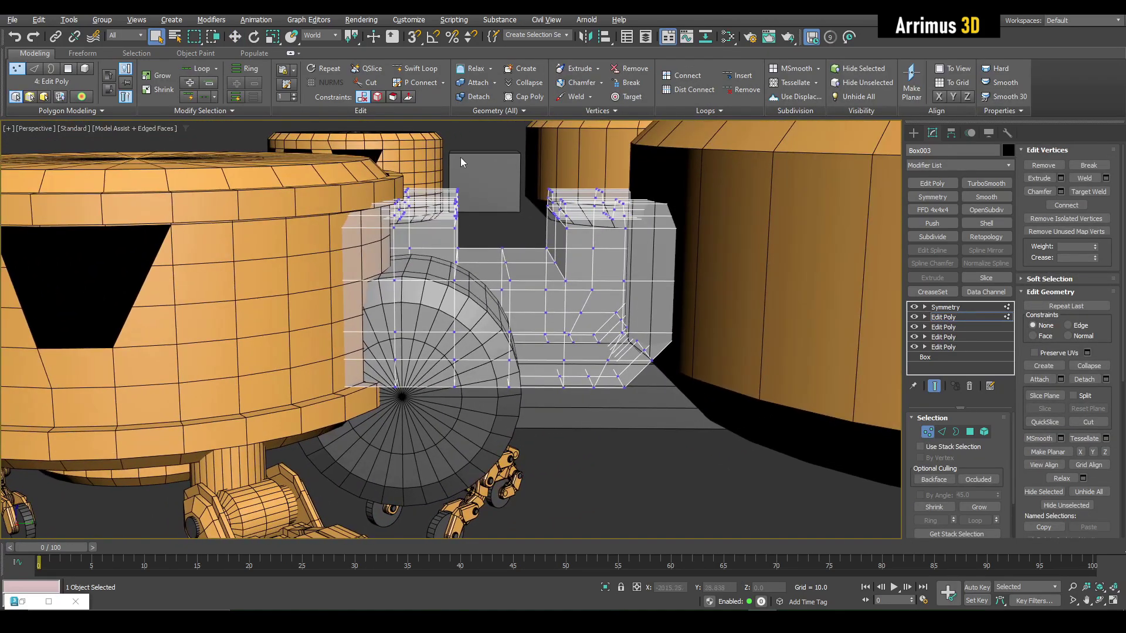
pyautogui.moveTo(543, 385); pyautogui.dragTo(544, 392)
pyautogui.moveTo(505, 385); pyautogui.dragTo(472, 373, button='middle')
pyautogui.keyDown('ctrl'); pyautogui.moveTo(464, 160); pyautogui.dragTo(469, 172); pyautogui.keyUp('ctrl')
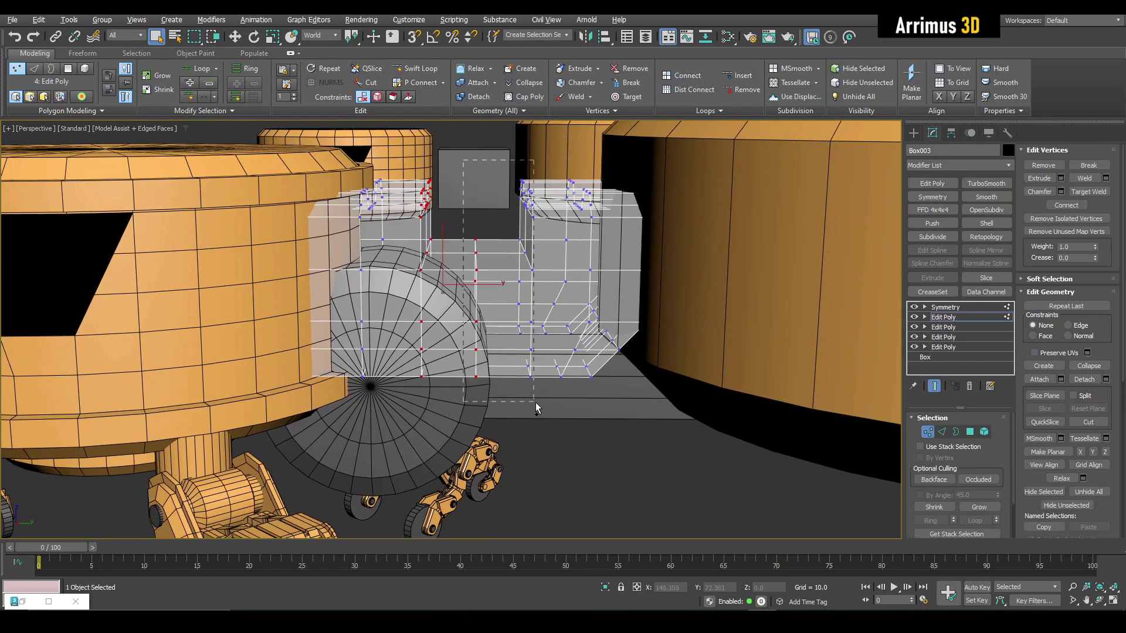
pyautogui.keyDown('ctrl'); pyautogui.moveTo(536, 402); pyautogui.dragTo(537, 405); pyautogui.keyUp('ctrl')
pyautogui.press('r')
pyautogui.hotkey('alt', 'x')
pyautogui.moveTo(526, 276); pyautogui.dragTo(443, 275)
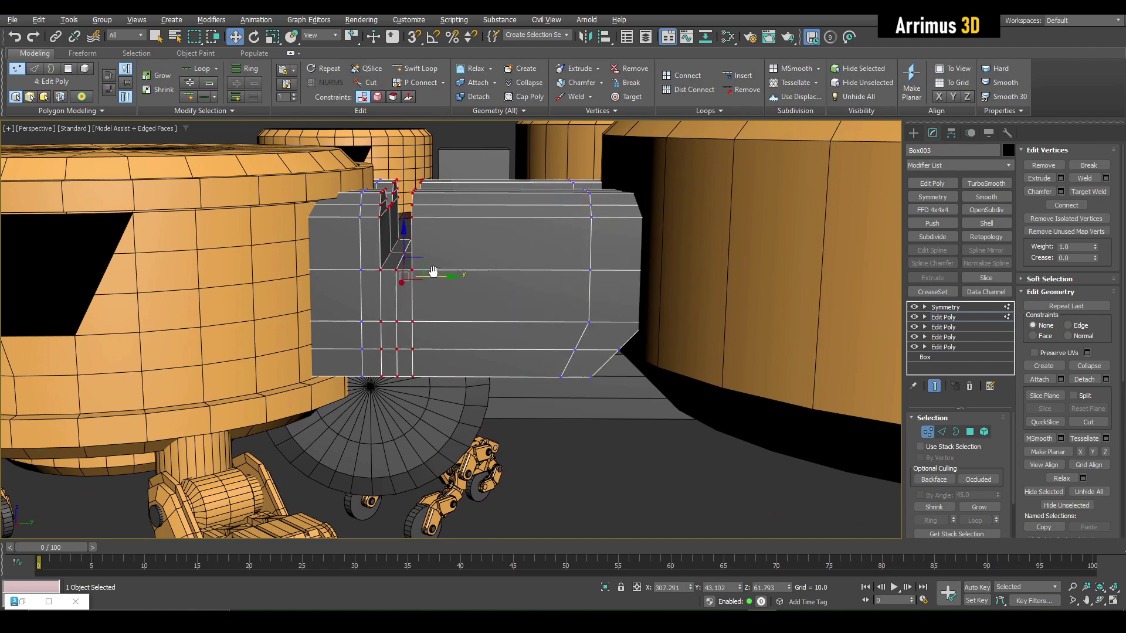
# Select the wide polygons on the connector box's underside and pull them down into a tapered protrusion
pyautogui.press('1')
pyautogui.keyDown('alt'); pyautogui.moveTo(434, 272); pyautogui.dragTo(405, 220, button='middle'); pyautogui.keyUp('alt')
pyautogui.press('4')
pyautogui.click(474, 289)
pyautogui.keyDown('alt'); pyautogui.moveTo(474, 288); pyautogui.dragTo(492, 254, button='middle'); pyautogui.keyUp('alt')
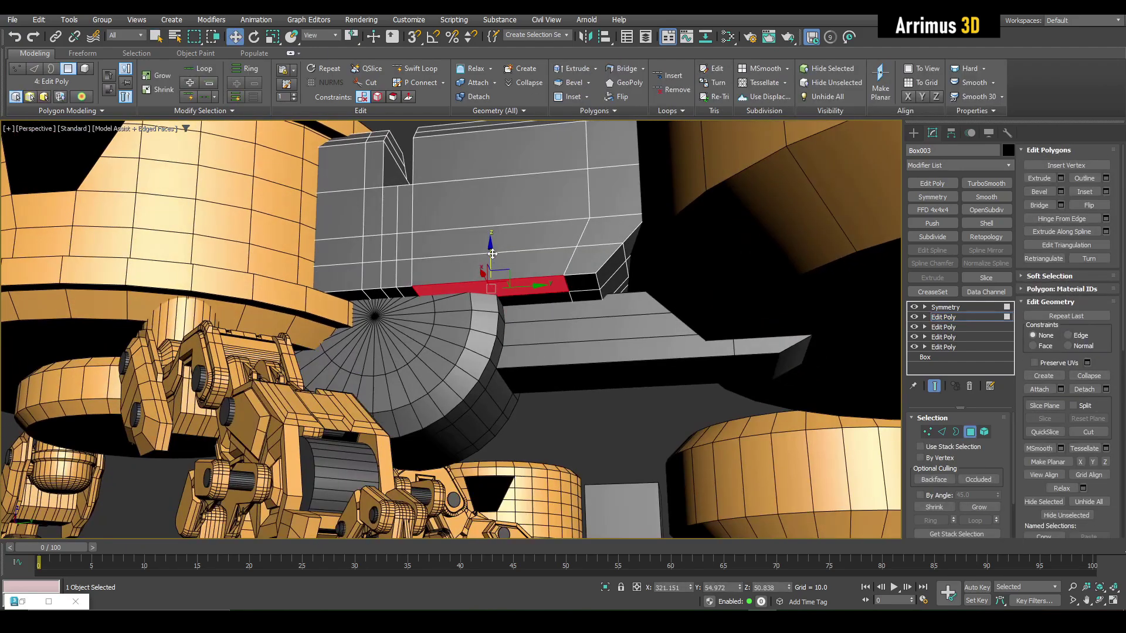
pyautogui.keyDown('alt'); pyautogui.moveTo(514, 316); pyautogui.dragTo(511, 288, button='middle'); pyautogui.keyUp('alt')
pyautogui.scroll(-3, 435, 407)
pyautogui.hotkey('ctrl', 'a')
pyautogui.press('w')
pyautogui.press('q')
# Select the small drum's rim band, switch off its Symmetry and Edit Poly modifiers, and isolate it to examine the shelled end
pyautogui.click(563, 250)
pyautogui.scroll(3, 510, 288)
pyautogui.click(915, 308)
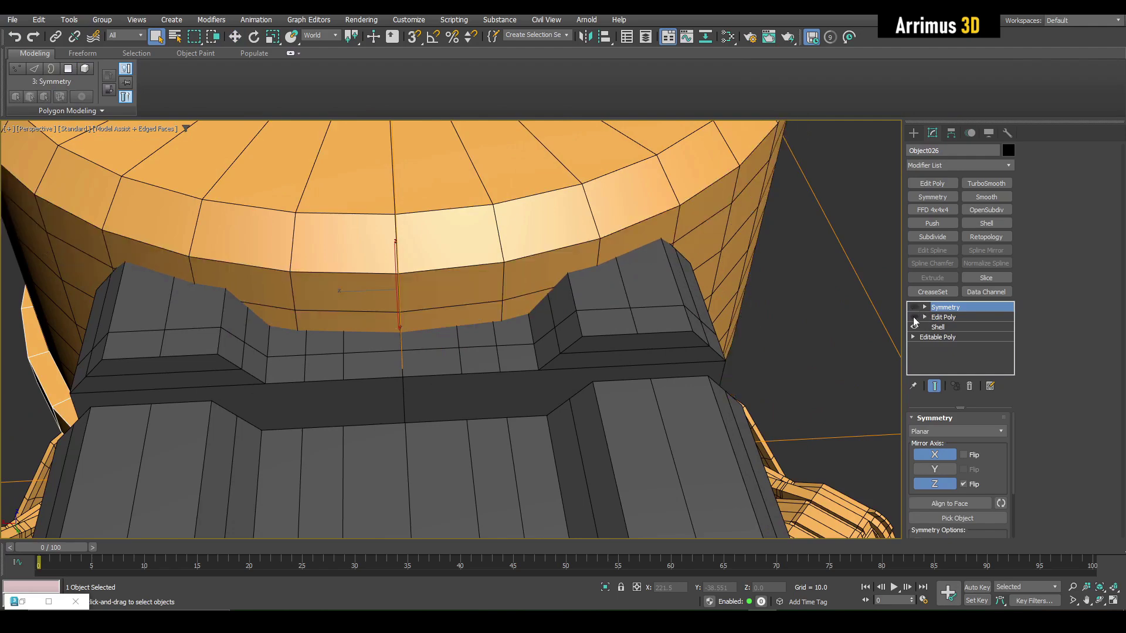
pyautogui.click(914, 317)
pyautogui.click(938, 327)
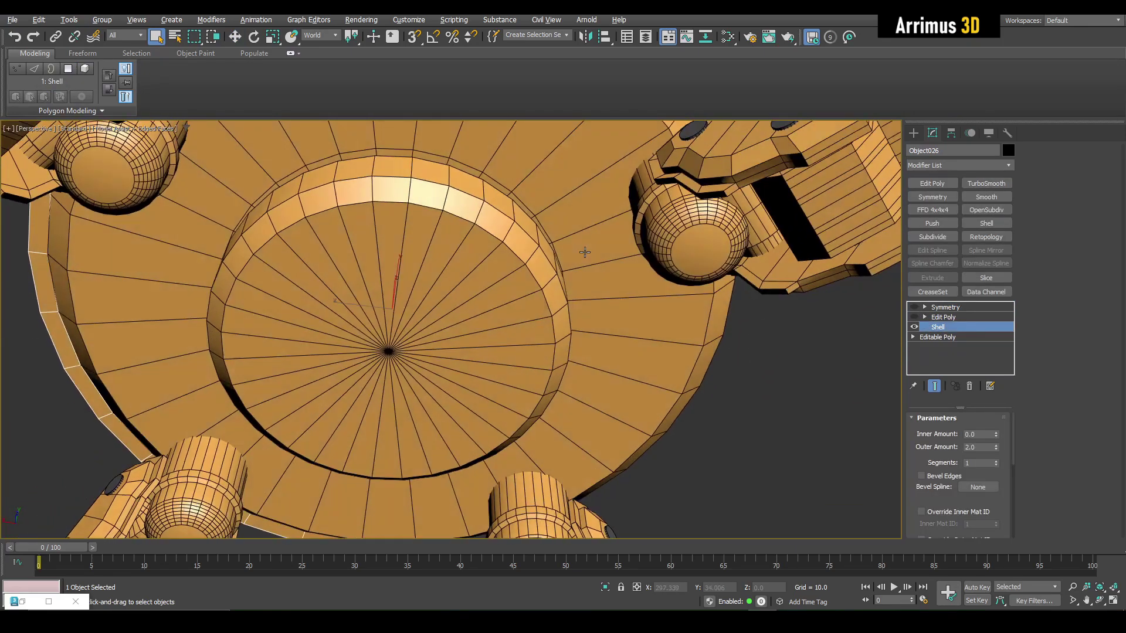
pyautogui.moveTo(507, 226); pyautogui.dragTo(550, 329, button='middle')
pyautogui.hotkey('alt', 'q')
pyautogui.moveTo(580, 226); pyautogui.dragTo(519, 273, button='middle')
pyautogui.scroll(3, 526, 314)
pyautogui.moveTo(405, 199); pyautogui.dragTo(545, 287, button='middle')
pyautogui.scroll(3, 443, 236)
pyautogui.scroll(2, 544, 287)
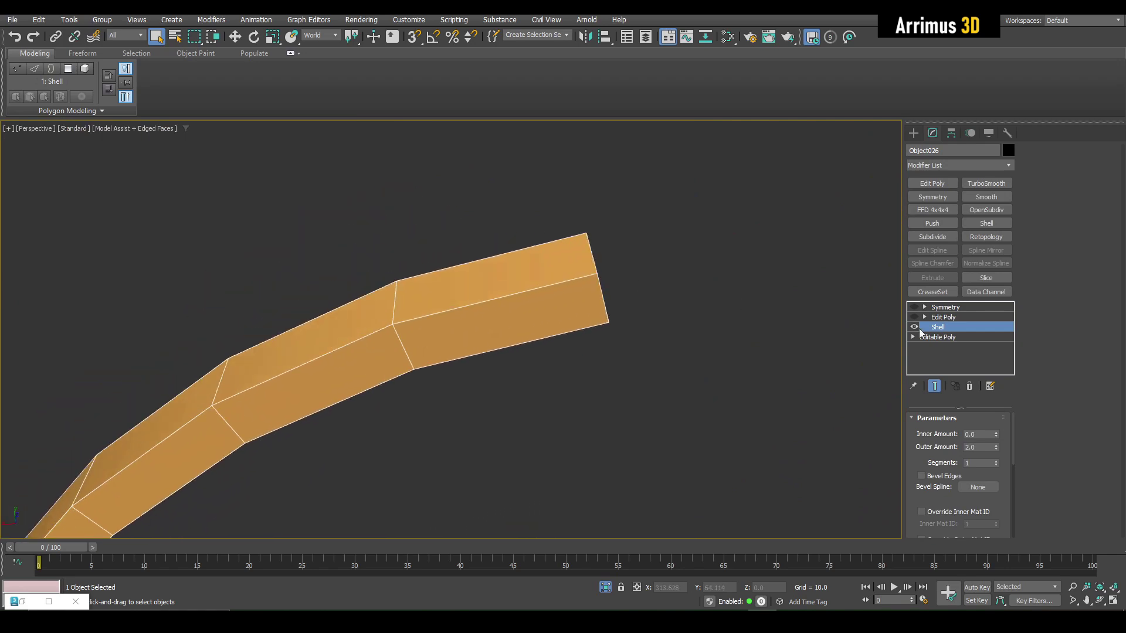
# Compare the rim band with and without Shell, and turn its Edit Poly and Symmetry modifiers back on
pyautogui.click(913, 326)
pyautogui.click(913, 327)
pyautogui.click(913, 326)
pyautogui.click(913, 326)
pyautogui.click(945, 306)
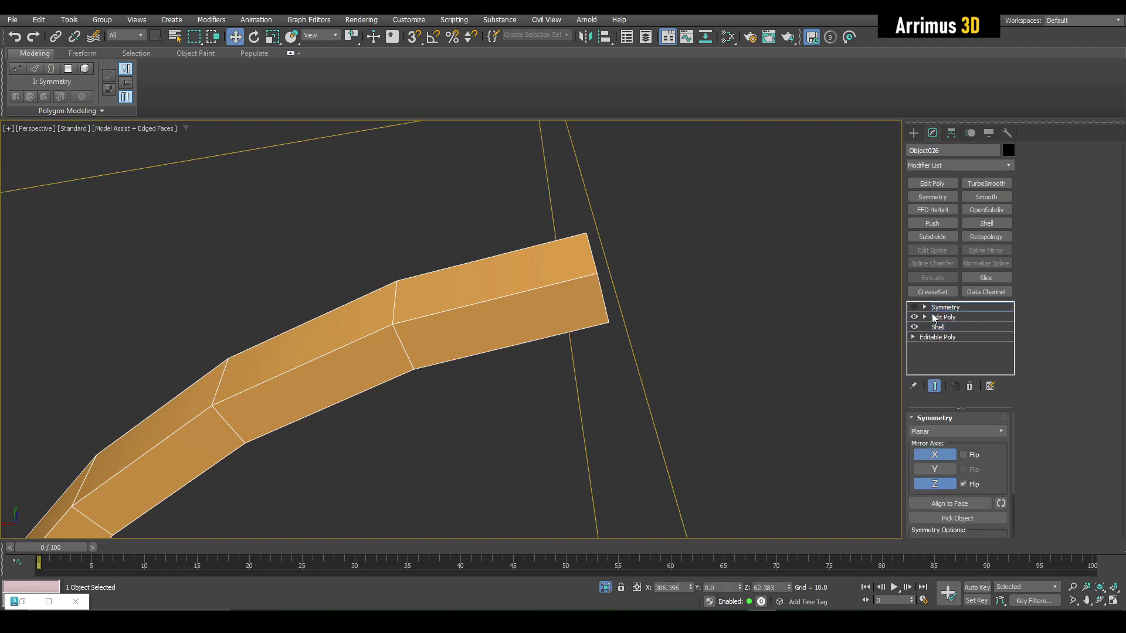
pyautogui.click(915, 307)
# Try to close the gap at the rim band's mirror seam by moving the end edge in Edit Poly
pyautogui.click(942, 318)
pyautogui.scroll(-5, 703, 327)
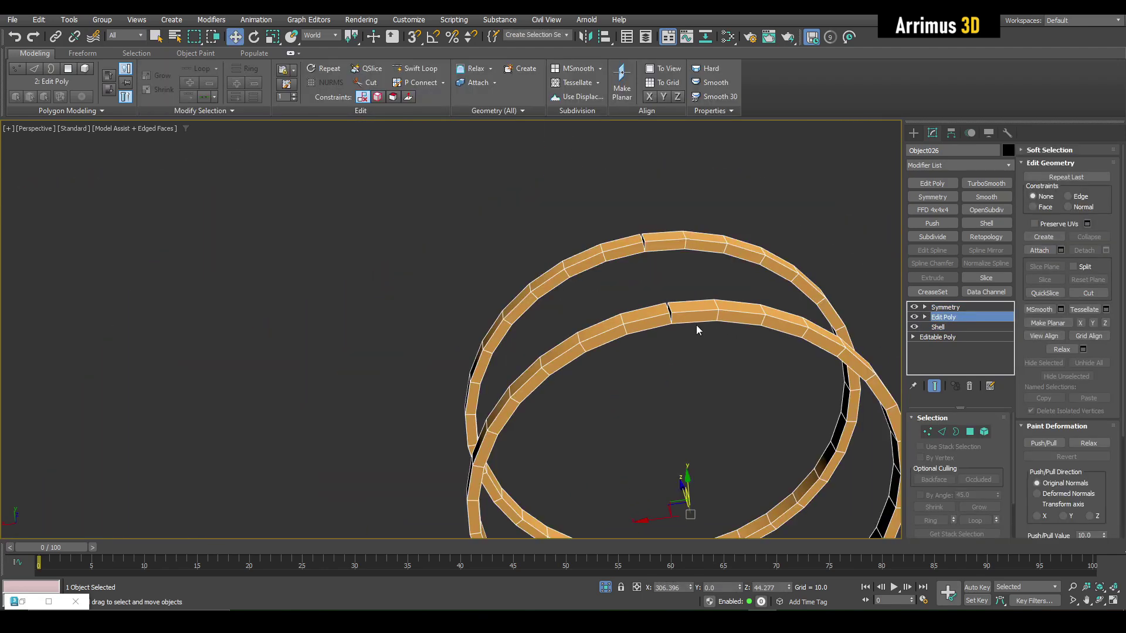
pyautogui.moveTo(695, 325); pyautogui.dragTo(673, 309, button='middle')
pyautogui.scroll(5, 674, 311)
pyautogui.press('2')
pyautogui.press('q')
pyautogui.click(611, 284)
pyautogui.keyDown('alt'); pyautogui.moveTo(611, 285); pyautogui.dragTo(634, 305, button='middle'); pyautogui.keyUp('alt')
pyautogui.moveTo(635, 305); pyautogui.dragTo(546, 273, button='middle')
pyautogui.press('w')
pyautogui.scroll(-5, 546, 273)
pyautogui.press('`')
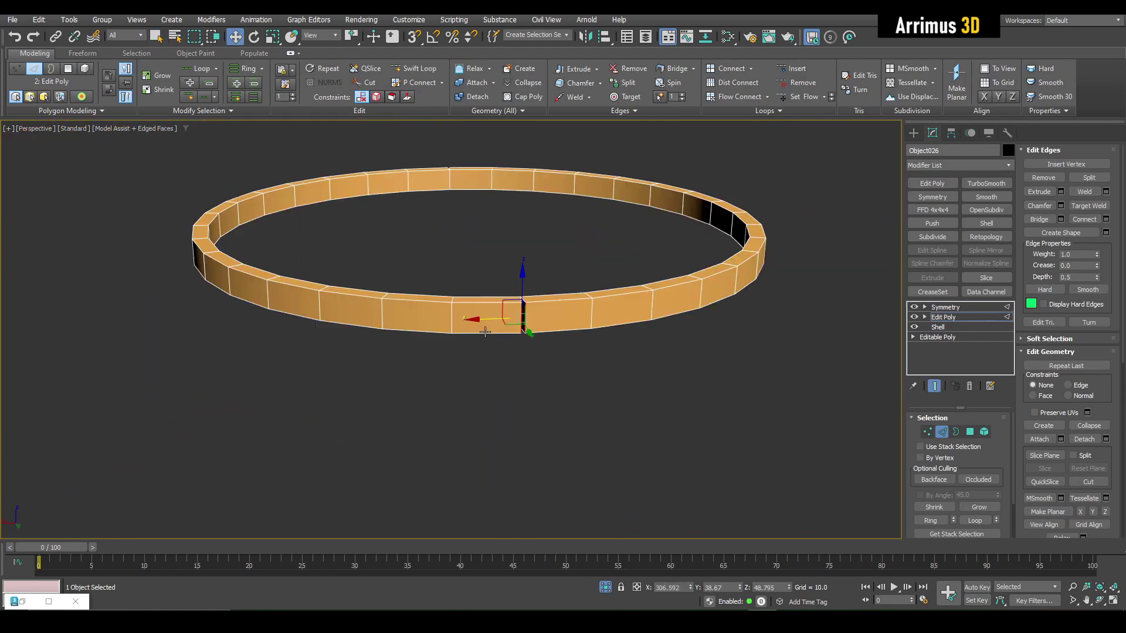
pyautogui.moveTo(486, 320); pyautogui.dragTo(484, 319)
pyautogui.moveTo(485, 320); pyautogui.dragTo(506, 335, button='middle')
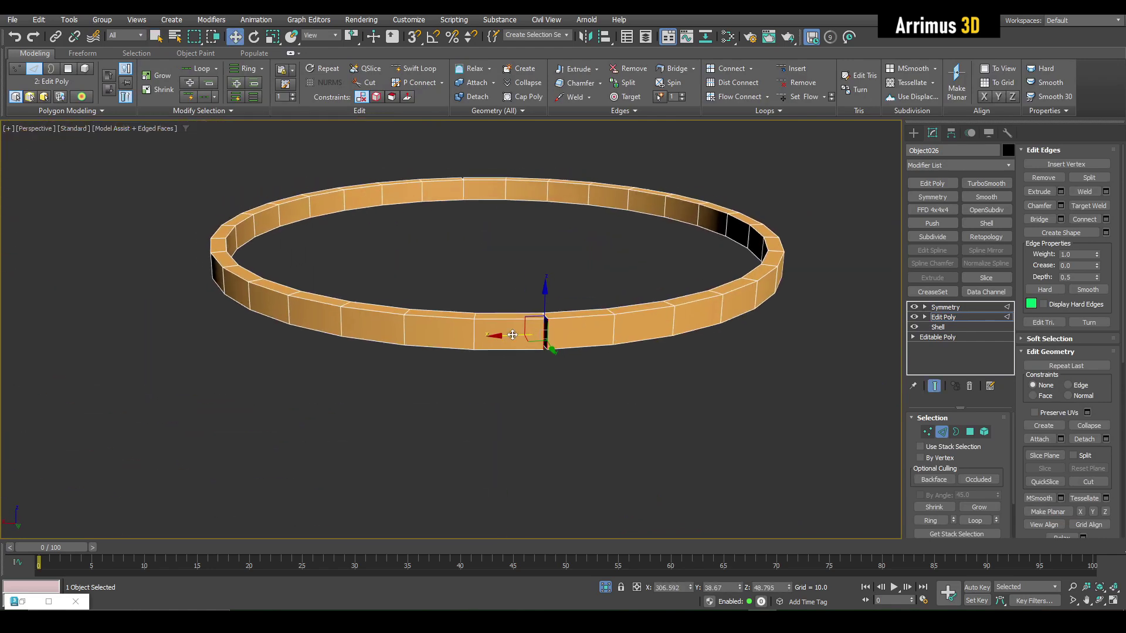
# Place the rim band's Shell modifier above Symmetry, add an Edit Poly, and leave isolation
pyautogui.press('2')
pyautogui.press('q')
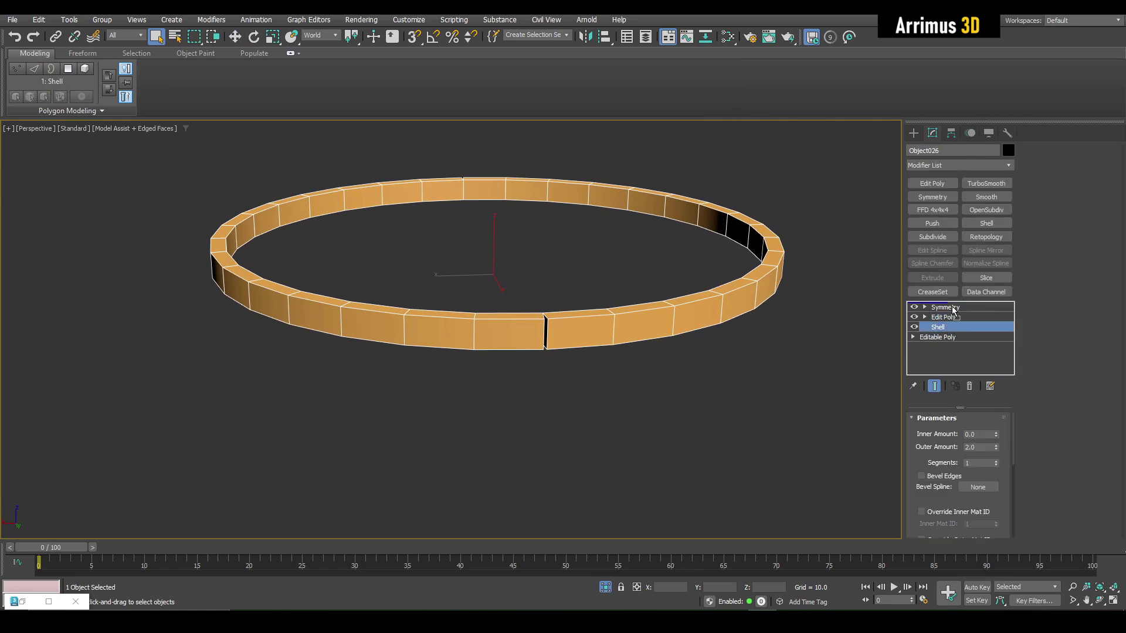
pyautogui.click(958, 317)
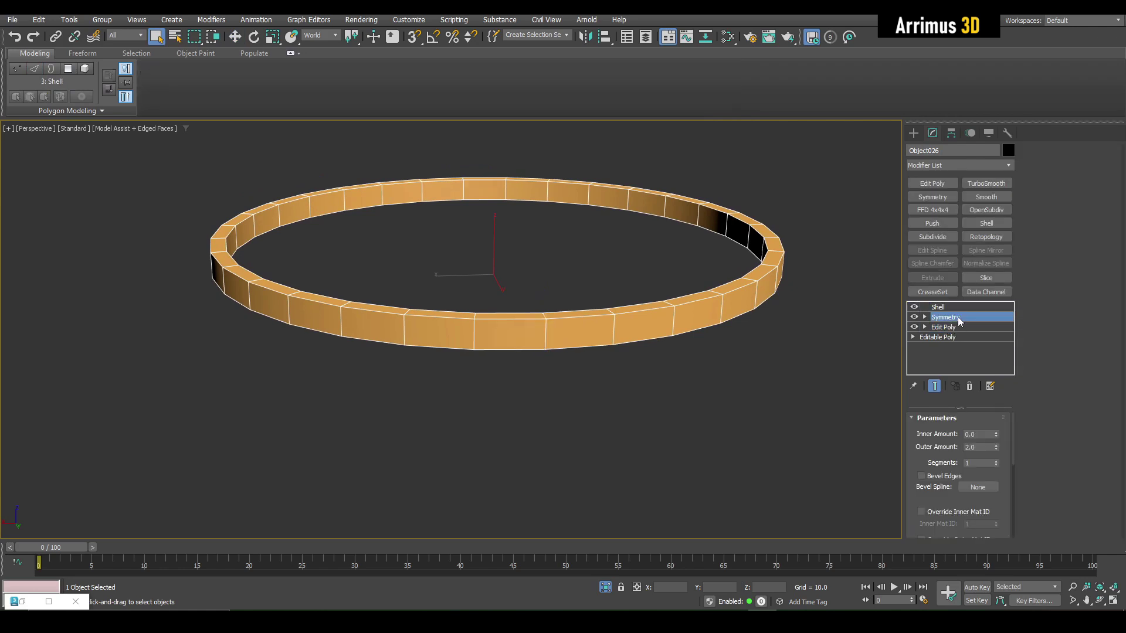
pyautogui.click(935, 185)
pyautogui.click(815, 282)
pyautogui.keyDown('alt'); pyautogui.moveTo(635, 323); pyautogui.dragTo(762, 348, button='middle'); pyautogui.keyUp('alt')
pyautogui.scroll(-5, 757, 349)
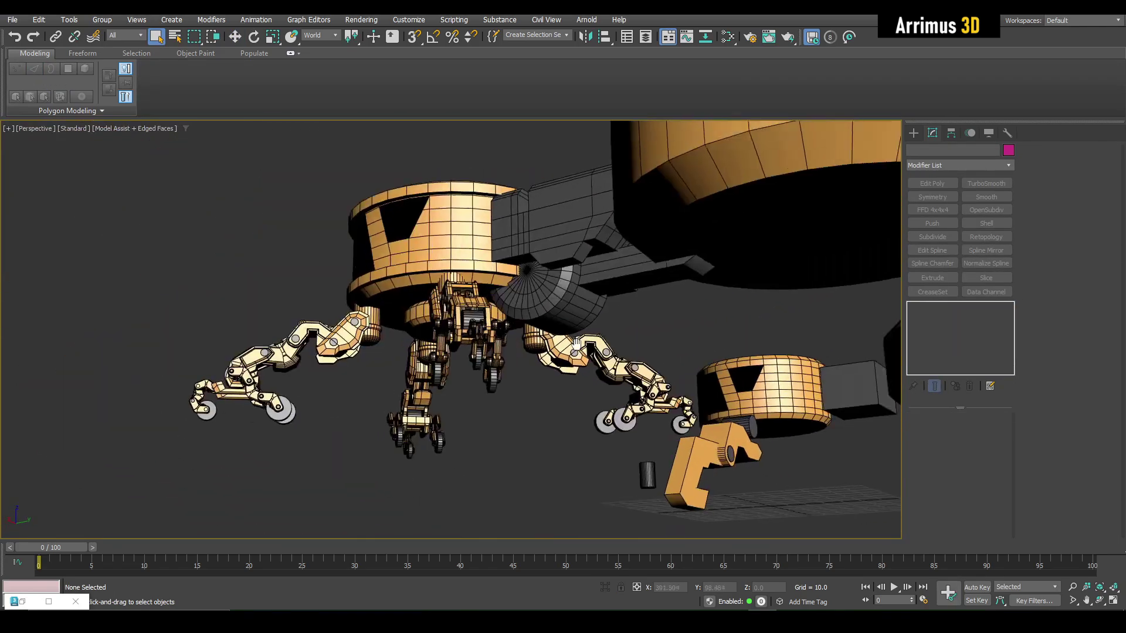
# Select the cylinder joint under the connector box, check Material #21, and examine the joint without edged faces
pyautogui.keyDown('alt'); pyautogui.moveTo(576, 343); pyautogui.dragTo(544, 272, button='middle'); pyautogui.keyUp('alt')
pyautogui.click(544, 272)
pyautogui.scroll(4, 536, 307)
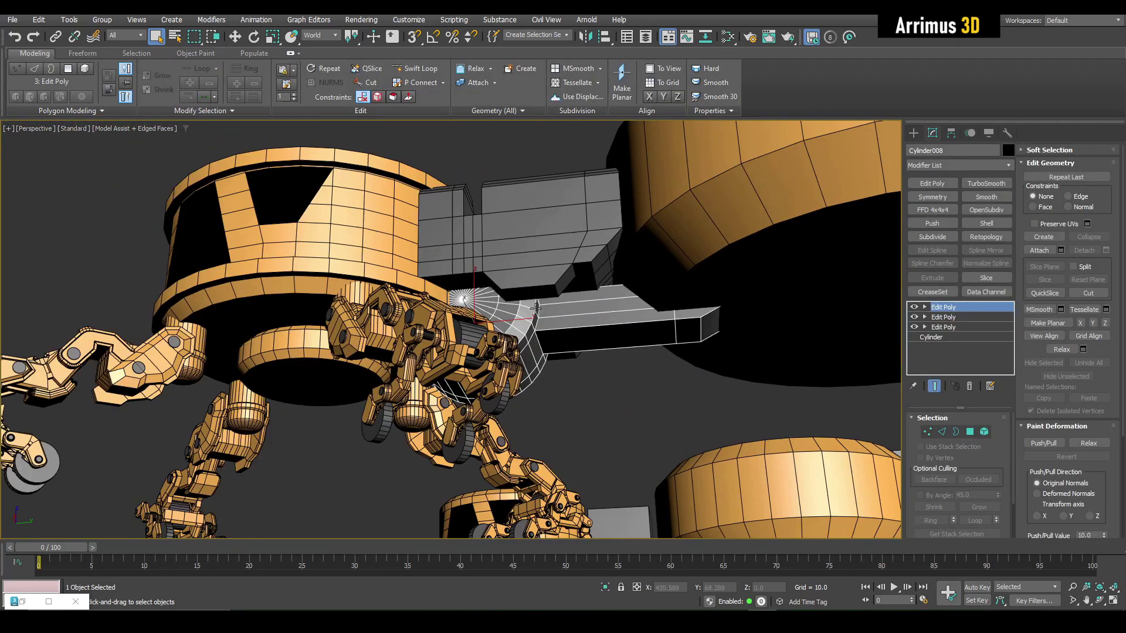
pyautogui.press('m')
pyautogui.click(536, 302)
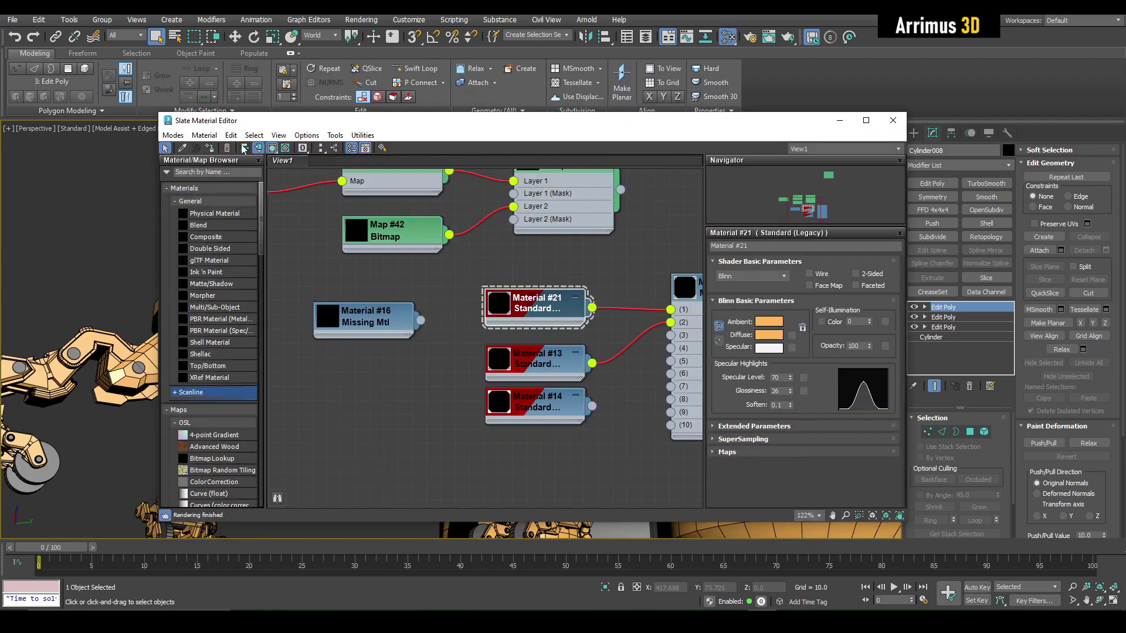
pyautogui.click(840, 121)
pyautogui.press('F4')
pyautogui.moveTo(610, 246)
pyautogui.keyDown('alt'); pyautogui.mouseDown(button='middle')
pyautogui.moveTo(588, 265)
pyautogui.moveTo(579, 307)
pyautogui.moveTo(497, 266)
pyautogui.moveTo(509, 257)
pyautogui.moveTo(563, 290)
pyautogui.moveTo(607, 298)
pyautogui.moveTo(629, 327)
pyautogui.moveTo(599, 307)
pyautogui.moveTo(491, 335)
pyautogui.mouseUp(button='middle'); pyautogui.keyUp('alt')
pyautogui.press('F4')
# Duplicate the dark Material #14 in the Slate Material Editor and adjust the copy's diffuse colour
pyautogui.press('m')
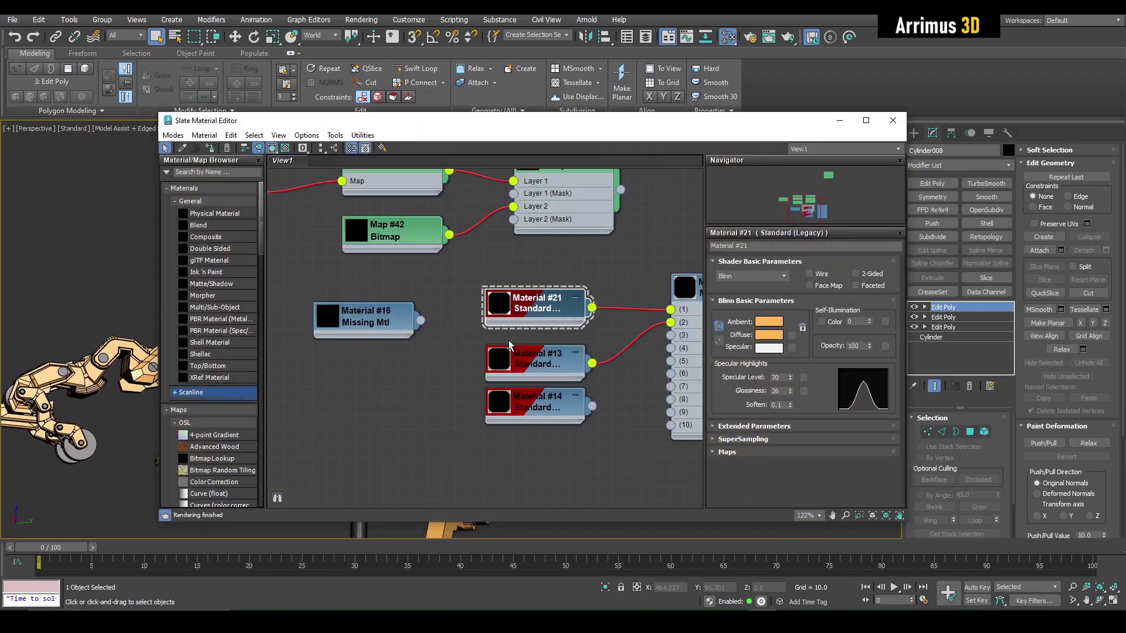
pyautogui.click(500, 319)
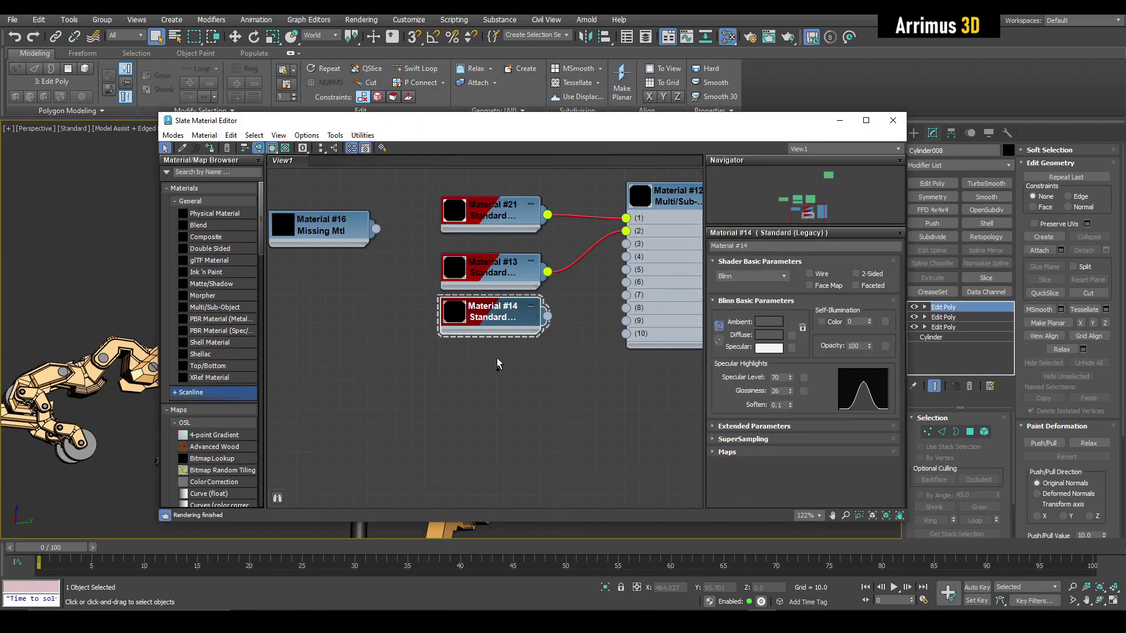
pyautogui.click(765, 338)
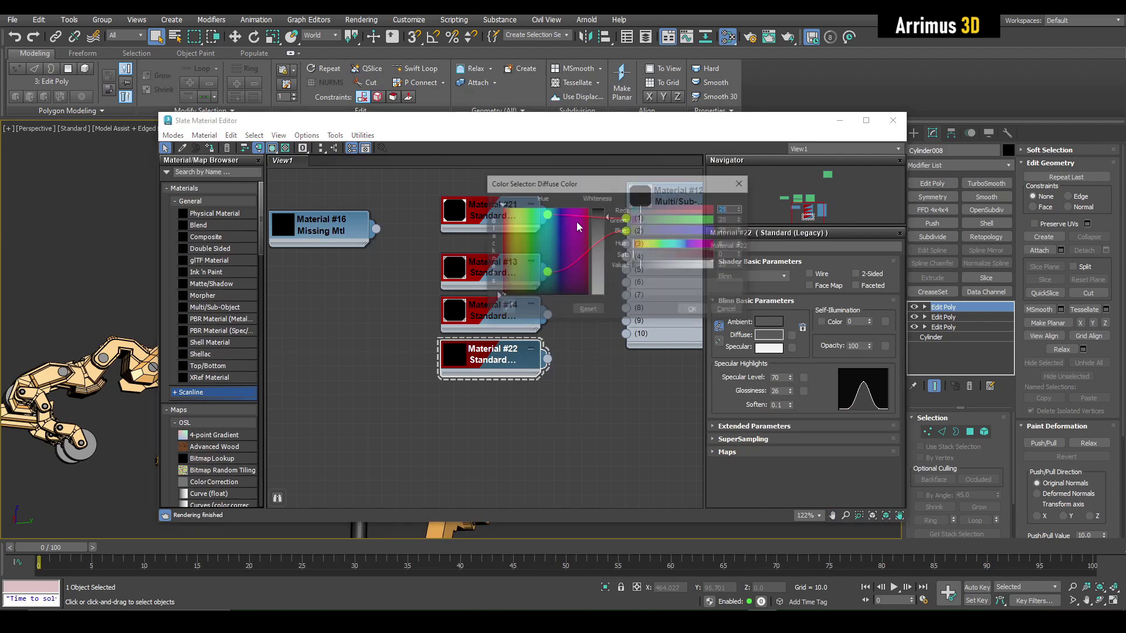
pyautogui.click(695, 311)
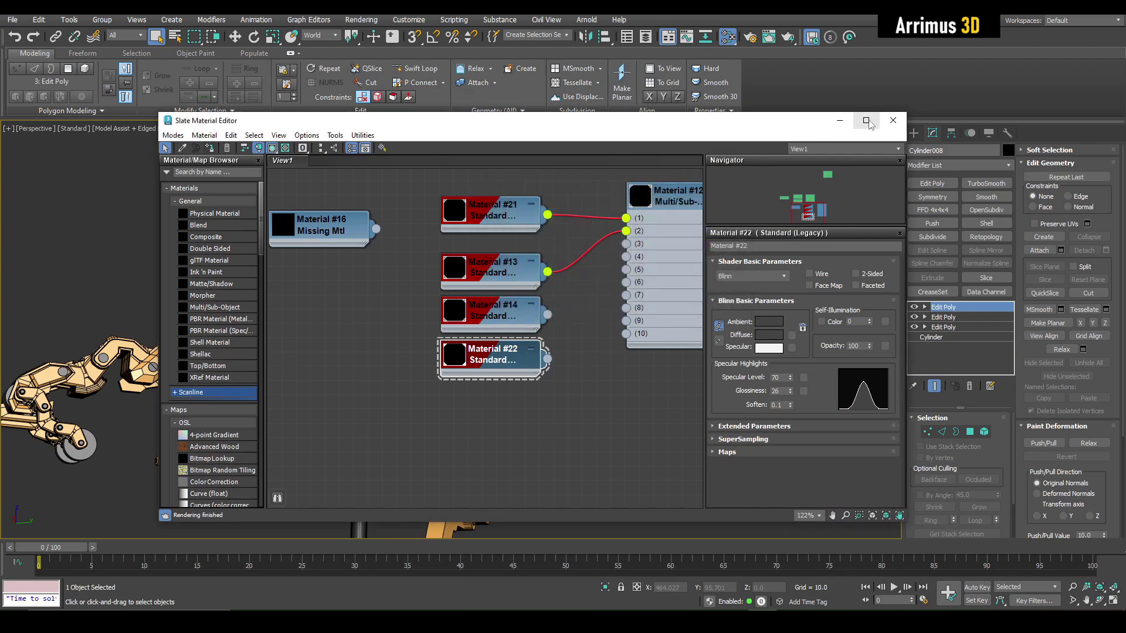
pyautogui.click(840, 121)
pyautogui.press('F4')
# Connect the large drum's vertical side edges with one segment to form a loop around its wall
pyautogui.click(590, 393)
pyautogui.keyDown('alt'); pyautogui.moveTo(588, 392); pyautogui.dragTo(563, 372, button='middle'); pyautogui.keyUp('alt')
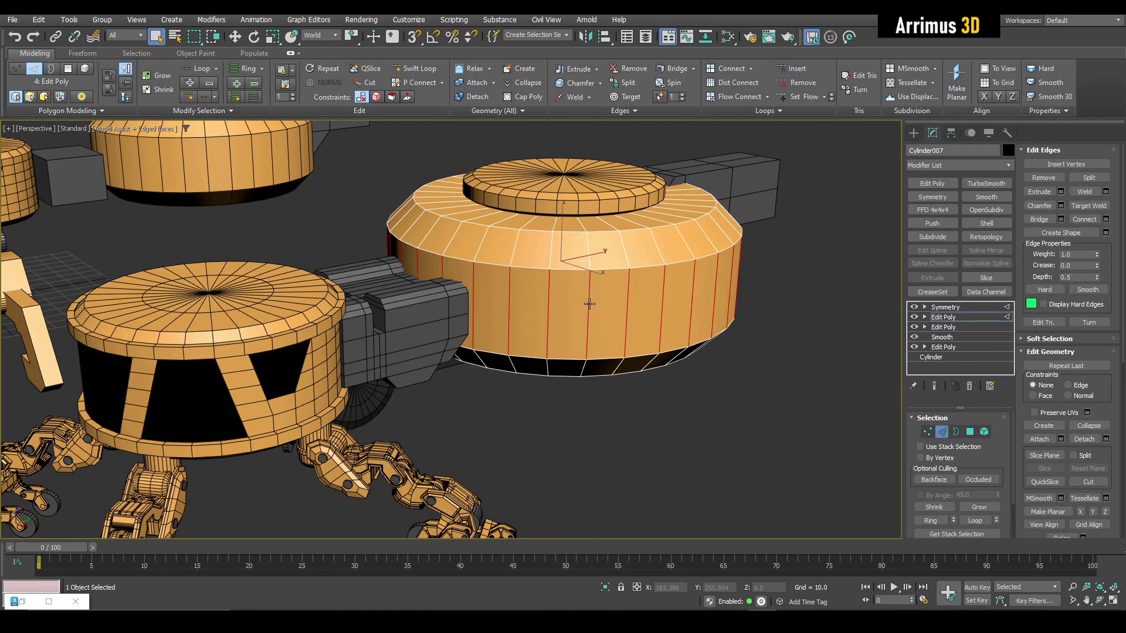
pyautogui.click(652, 358)
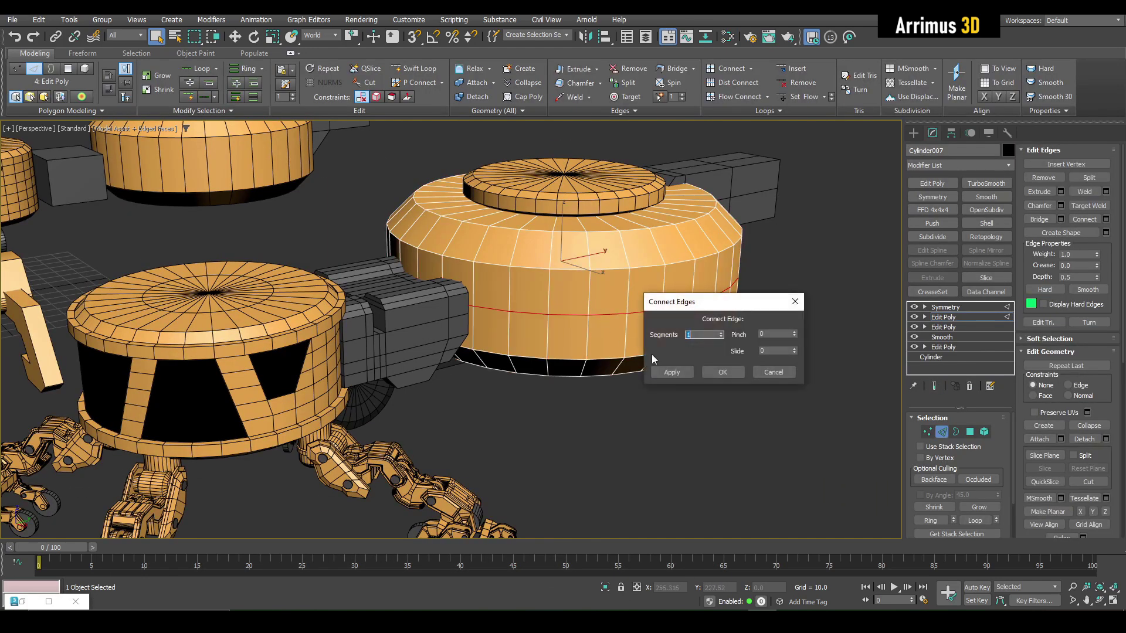
pyautogui.click(723, 372)
# Chamfer the horizontal edge loop around the large drum's wall into a narrow band
pyautogui.scroll(3, 610, 309)
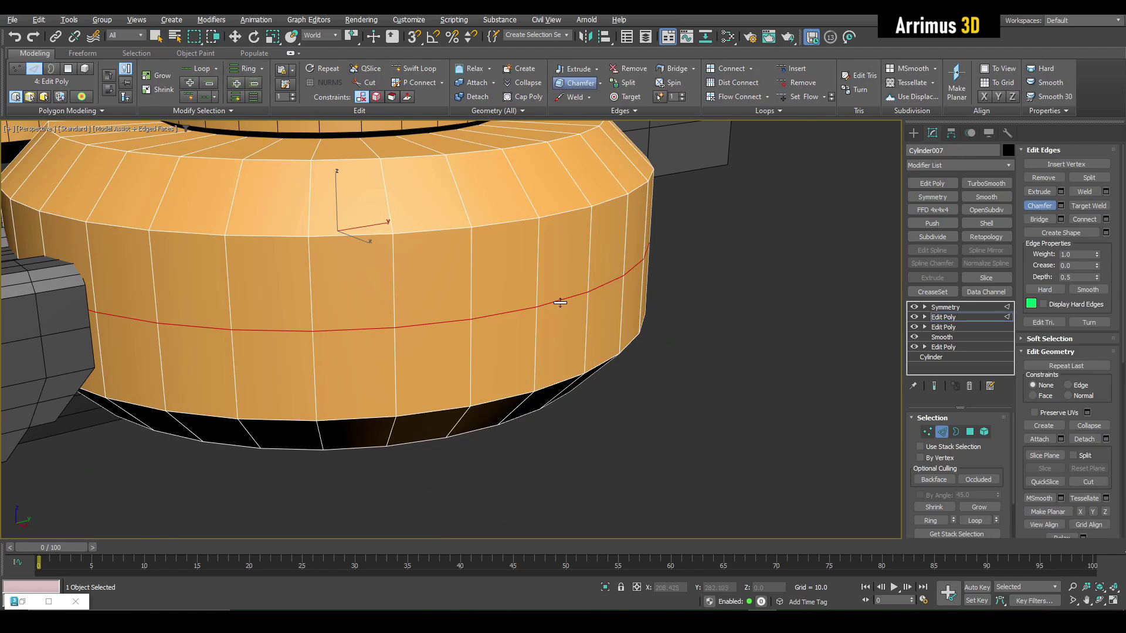
pyautogui.moveTo(560, 302); pyautogui.dragTo(567, 297)
pyautogui.doubleClick(564, 299)
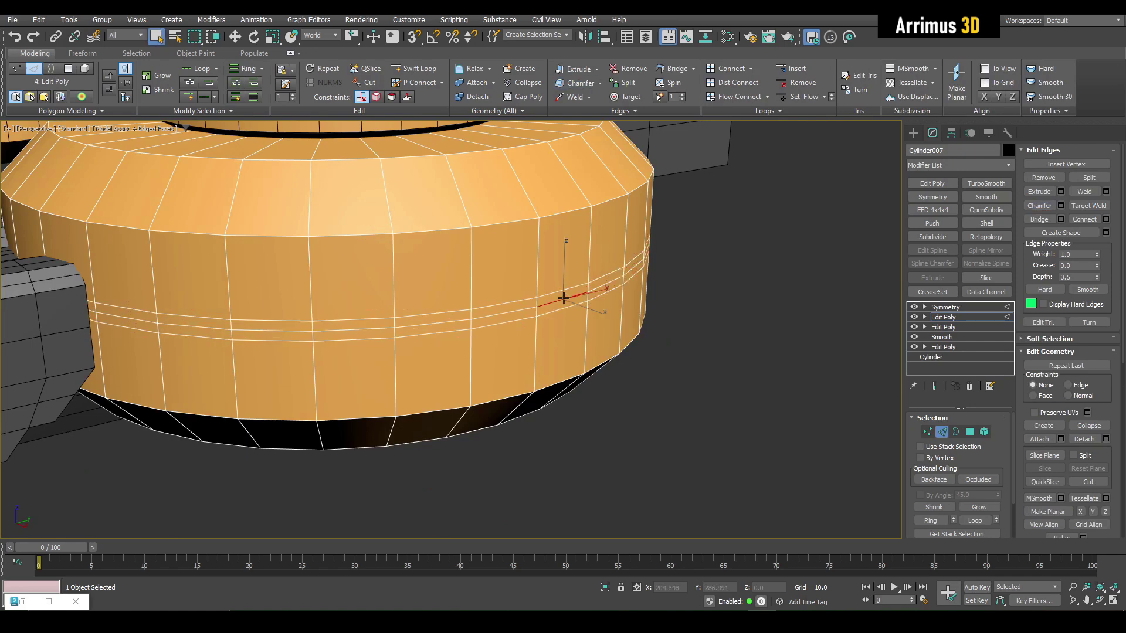
# Bevel the narrow band's polygons inward by Local Normal with a height of -3.0 to form a groove around the drum
pyautogui.keyDown('ctrl'); pyautogui.click(969, 432); pyautogui.keyUp('ctrl')
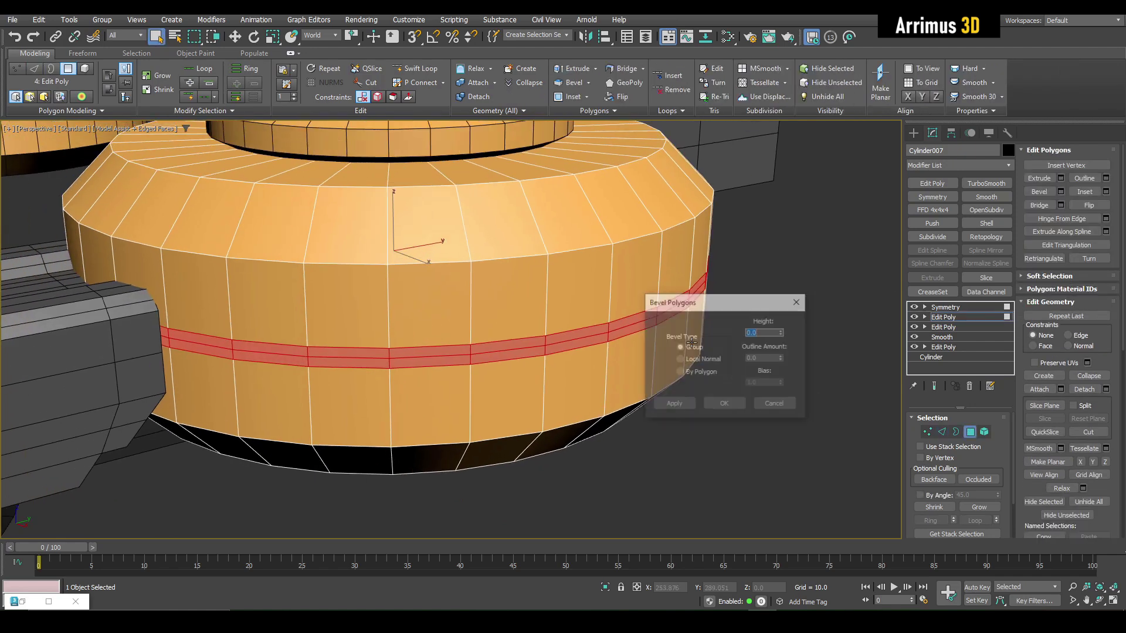
pyautogui.moveTo(782, 333); pyautogui.dragTo(753, 450)
pyautogui.click(733, 405)
pyautogui.moveTo(639, 416); pyautogui.dragTo(754, 390, button='middle')
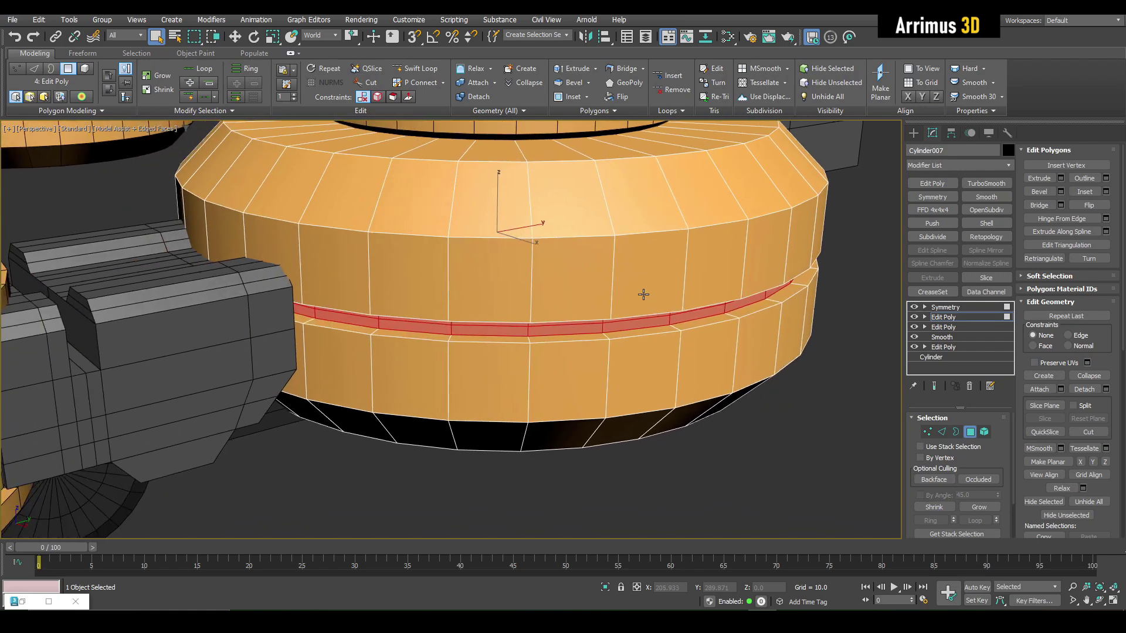
# Connect the drum's vertical side edges above and below the groove with one segment each
pyautogui.press('2')
pyautogui.click(612, 286)
pyautogui.hotkey('alt', 'r')
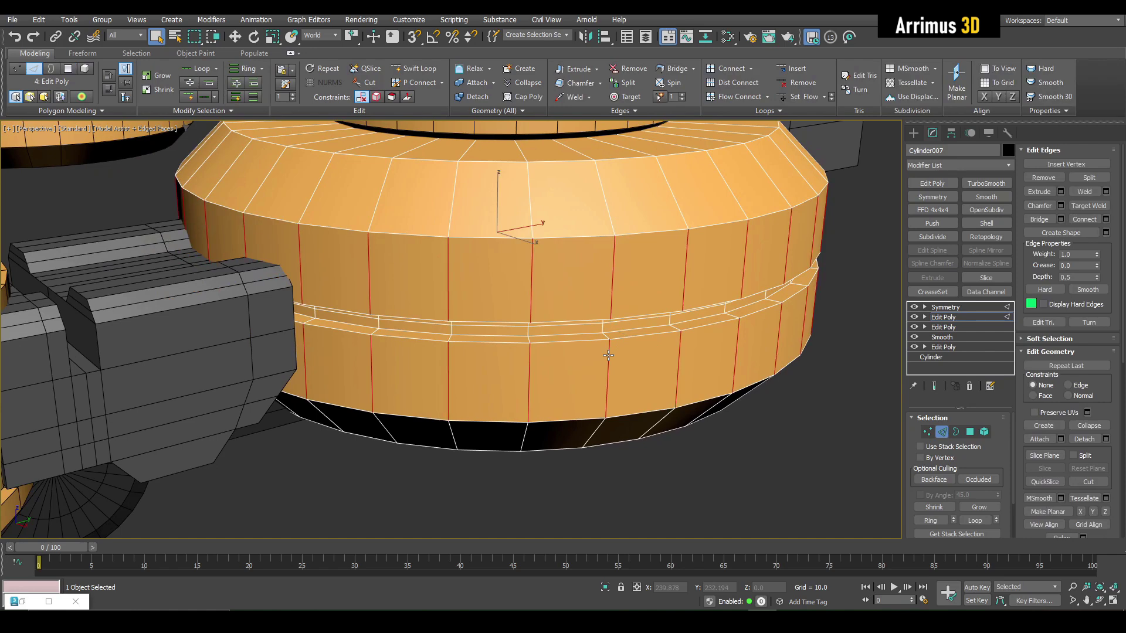
pyautogui.hotkey('ctrl', 'shift', 'e')
pyautogui.click(722, 373)
# Bevel the two polygon strips bordering the groove outward by Local Normal with a height of 2.36
pyautogui.click(612, 301)
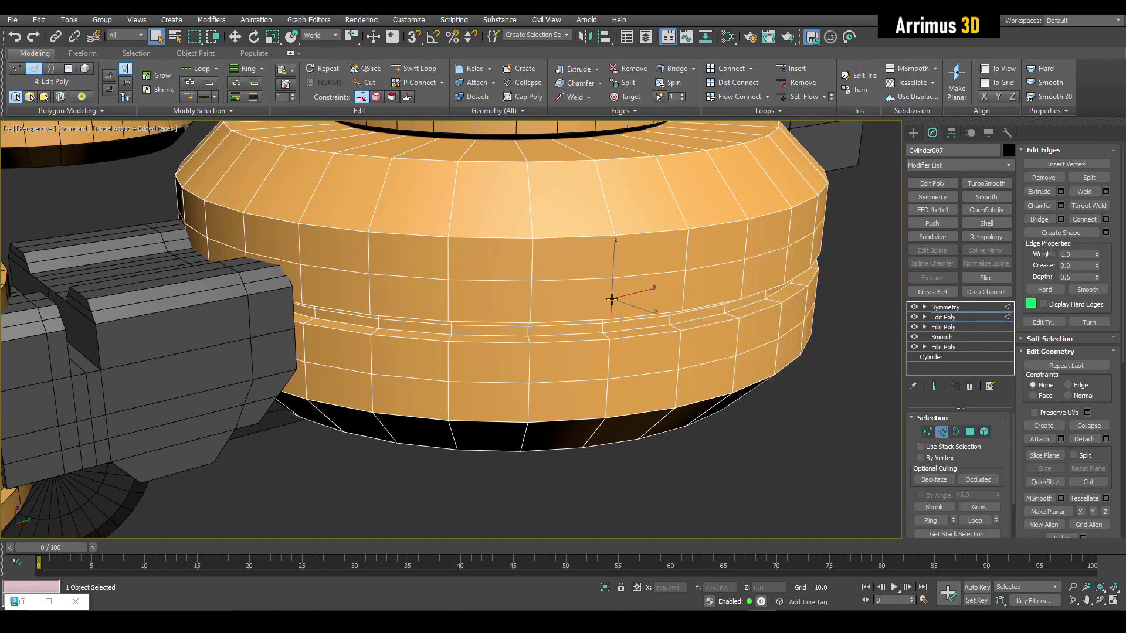
pyautogui.hotkey('alt', 'r')
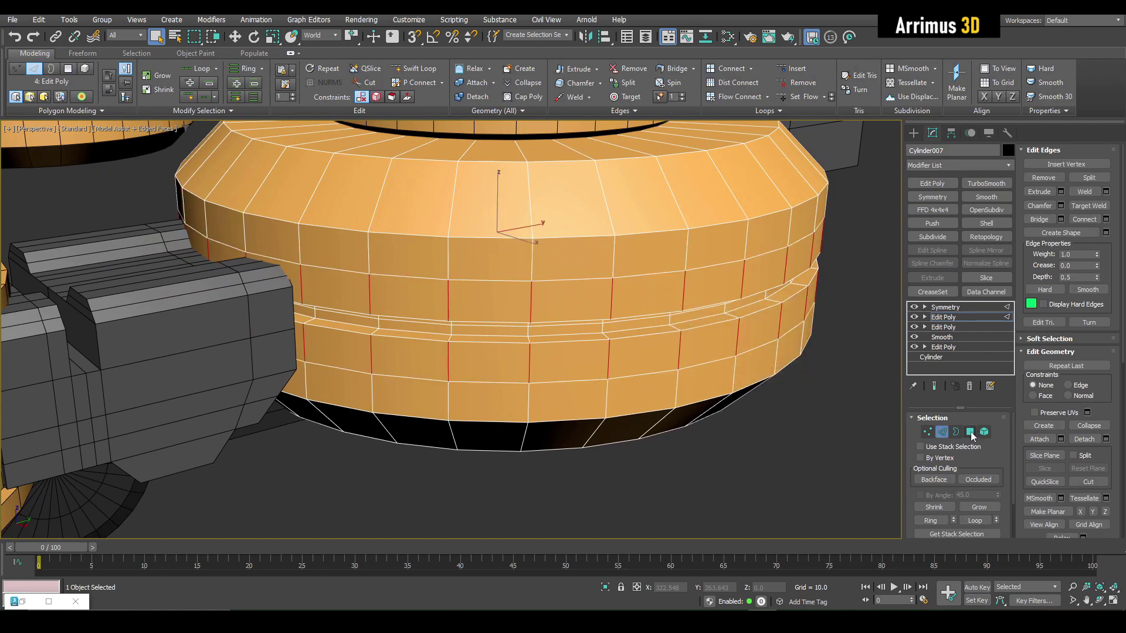
pyautogui.keyDown('ctrl'); pyautogui.click(970, 432); pyautogui.keyUp('ctrl')
pyautogui.hotkey('ctrl', 'shift', 'b')
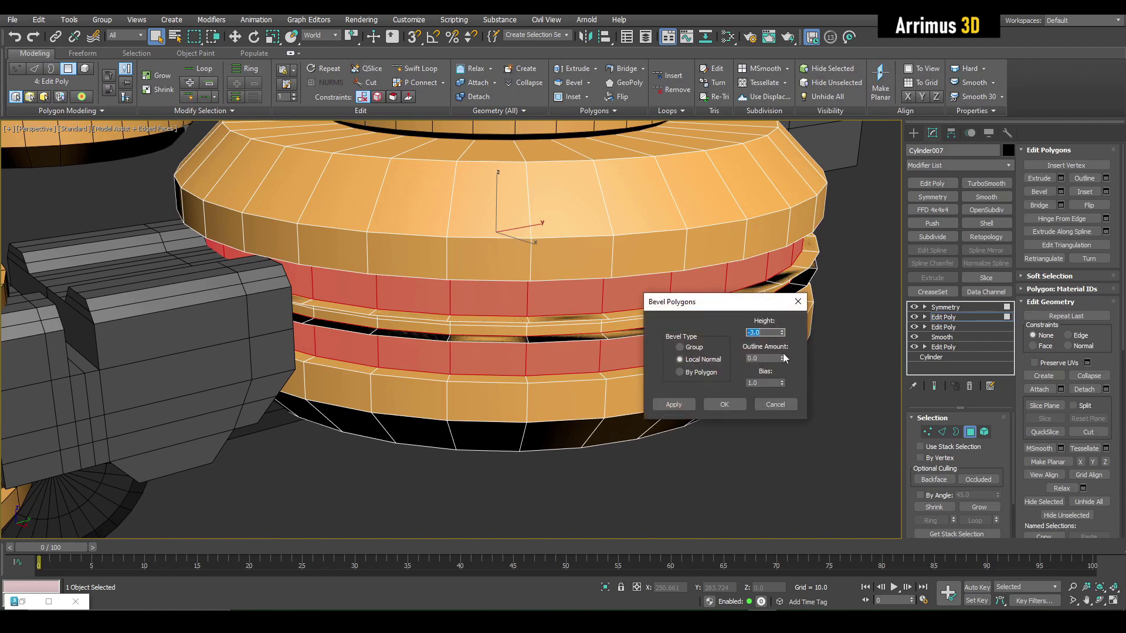
pyautogui.moveTo(782, 333); pyautogui.dragTo(776, 203)
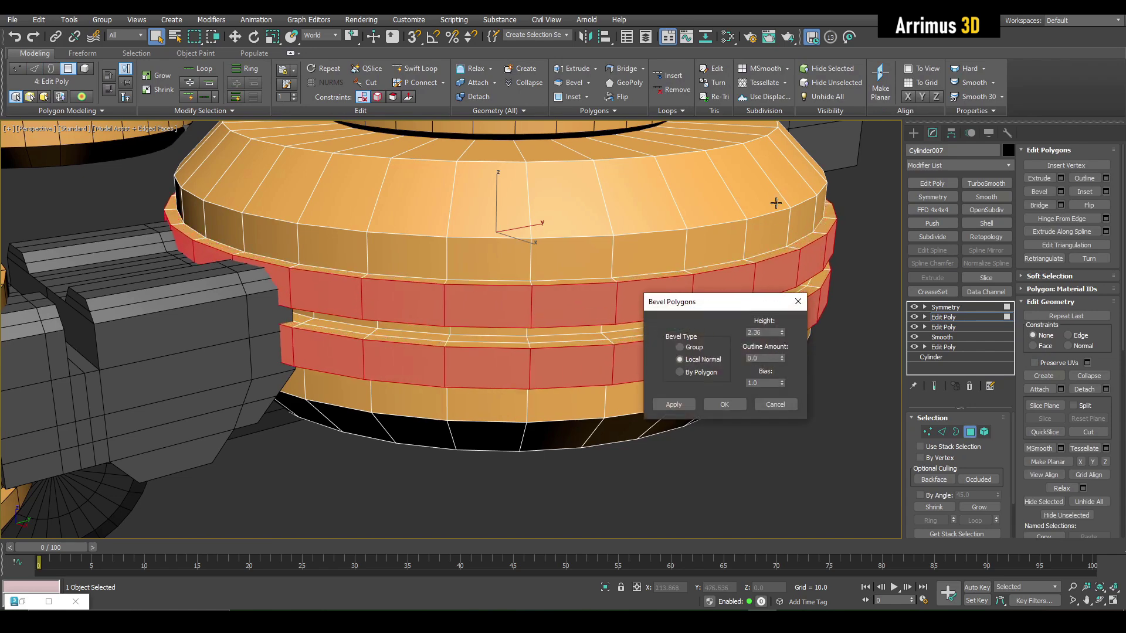
pyautogui.click(725, 405)
# Scale the vertices of the upper and lower outer edge loops on the drum's two raised bands
pyautogui.press('2')
pyautogui.doubleClick(669, 276)
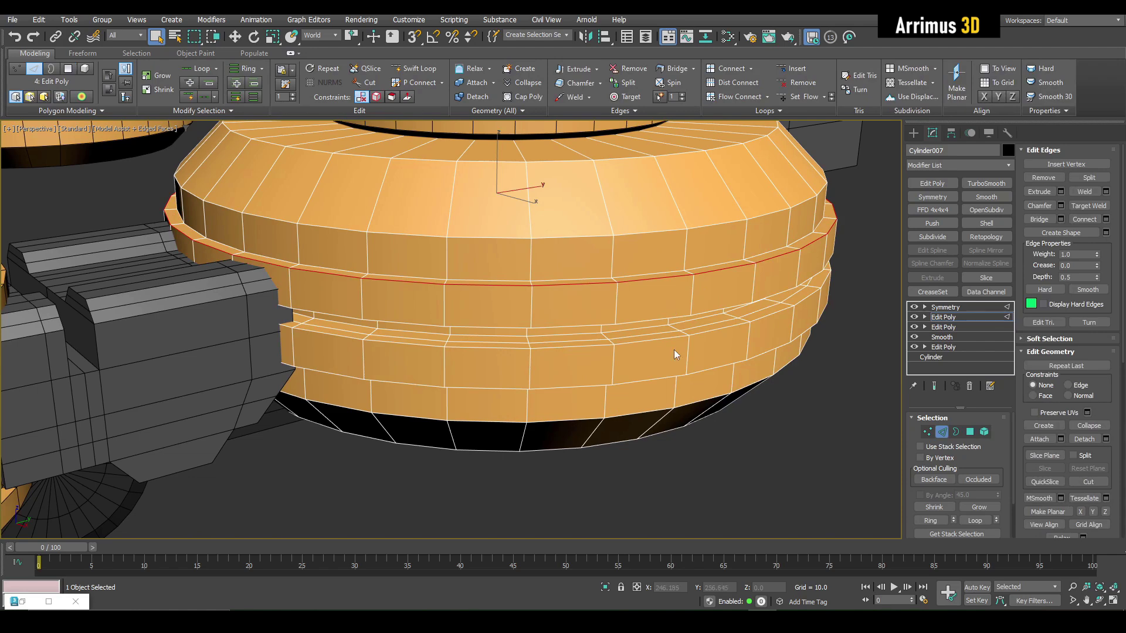
pyautogui.keyDown('ctrl'); pyautogui.doubleClick(675, 376); pyautogui.keyUp('ctrl')
pyautogui.keyDown('ctrl'); pyautogui.click(928, 432); pyautogui.keyUp('ctrl')
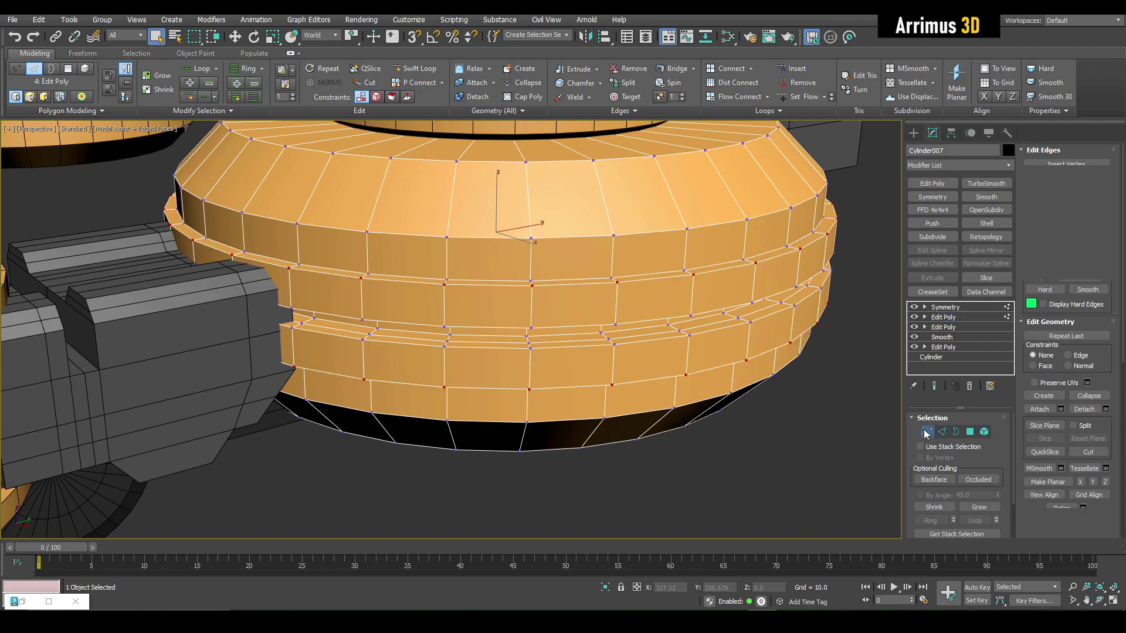
pyautogui.moveTo(497, 179); pyautogui.dragTo(527, 167)
pyautogui.keyDown('alt'); pyautogui.moveTo(536, 203); pyautogui.dragTo(533, 207, button='middle'); pyautogui.keyUp('alt')
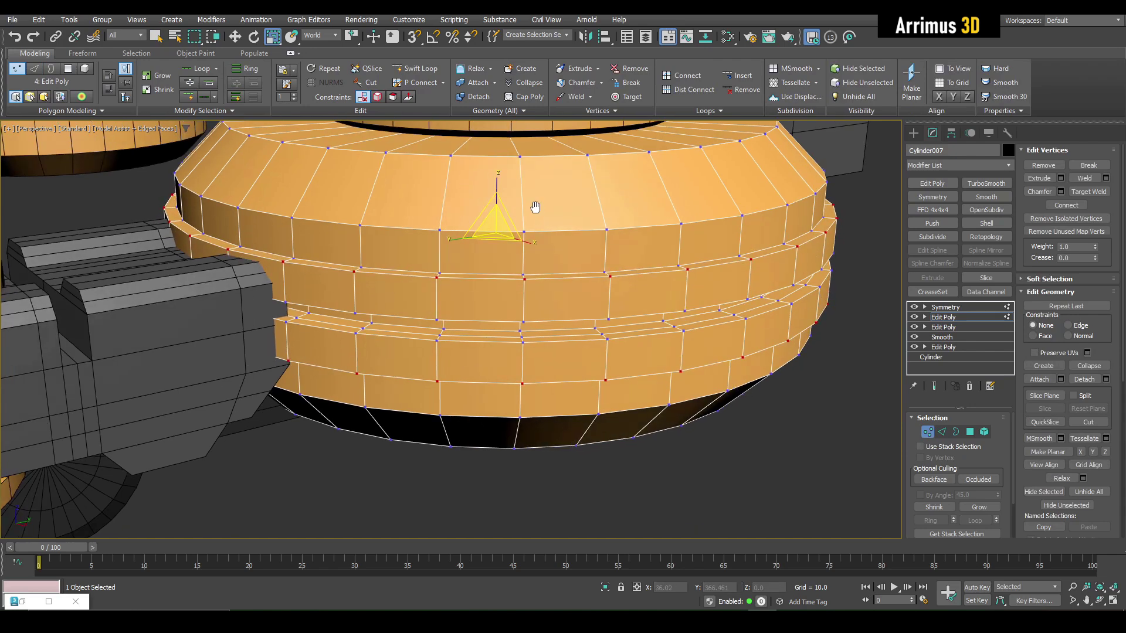
pyautogui.scroll(-3, 530, 208)
pyautogui.press('1')
pyautogui.press('q')
# Select the connector box between the drums and add an Edit Poly directly below its Symmetry modifier
pyautogui.keyDown('alt'); pyautogui.moveTo(626, 350); pyautogui.dragTo(588, 317, button='middle'); pyautogui.keyUp('alt')
pyautogui.click(555, 315)
pyautogui.click(941, 316)
pyautogui.click(932, 184)
pyautogui.press('4')
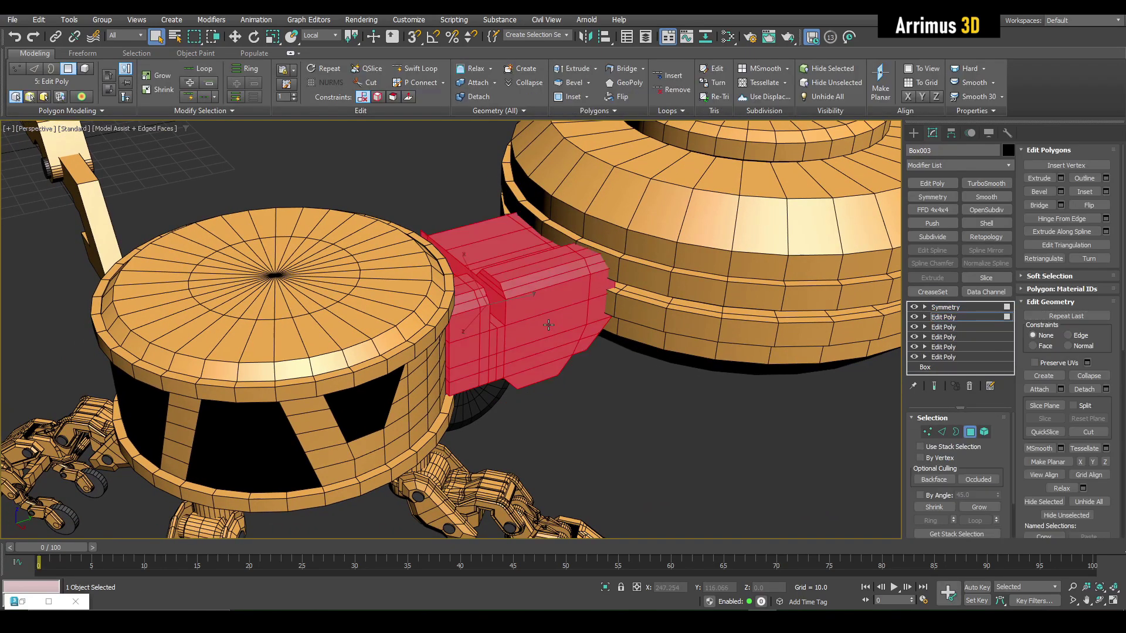
# Add two vertical Swift Loops to the connector box, one beside the slot and one near the large drum
pyautogui.click(547, 325)
pyautogui.press('z')
pyautogui.scroll(-3, 510, 317)
pyautogui.press('1')
pyautogui.scroll(-2, 511, 306)
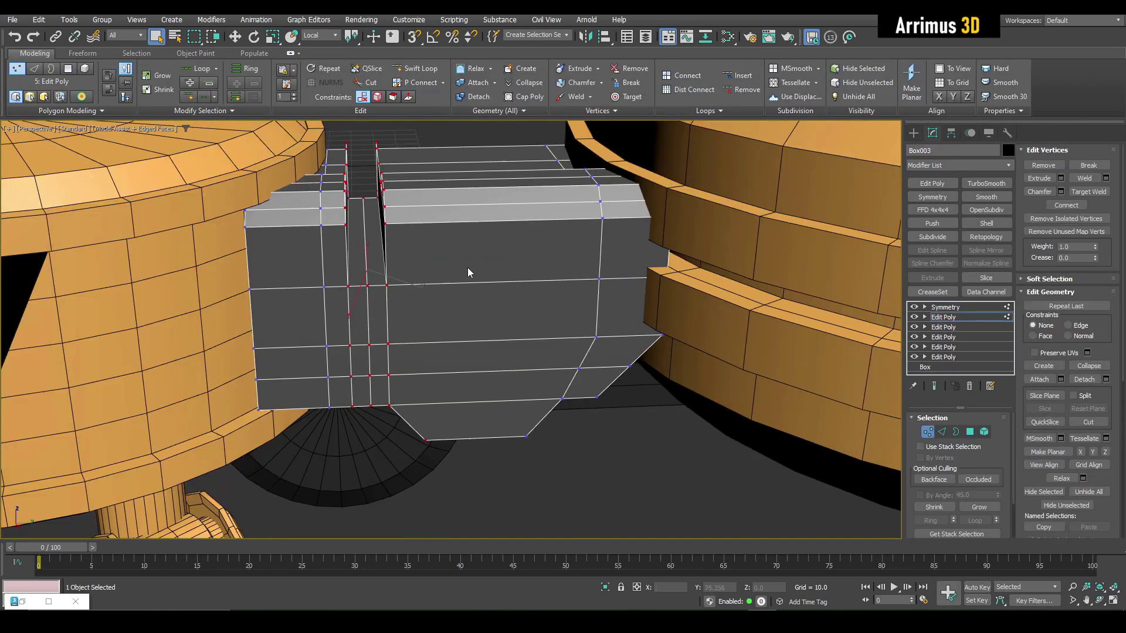
pyautogui.hotkey('alt', '1')
pyautogui.click(403, 217)
pyautogui.click(526, 201)
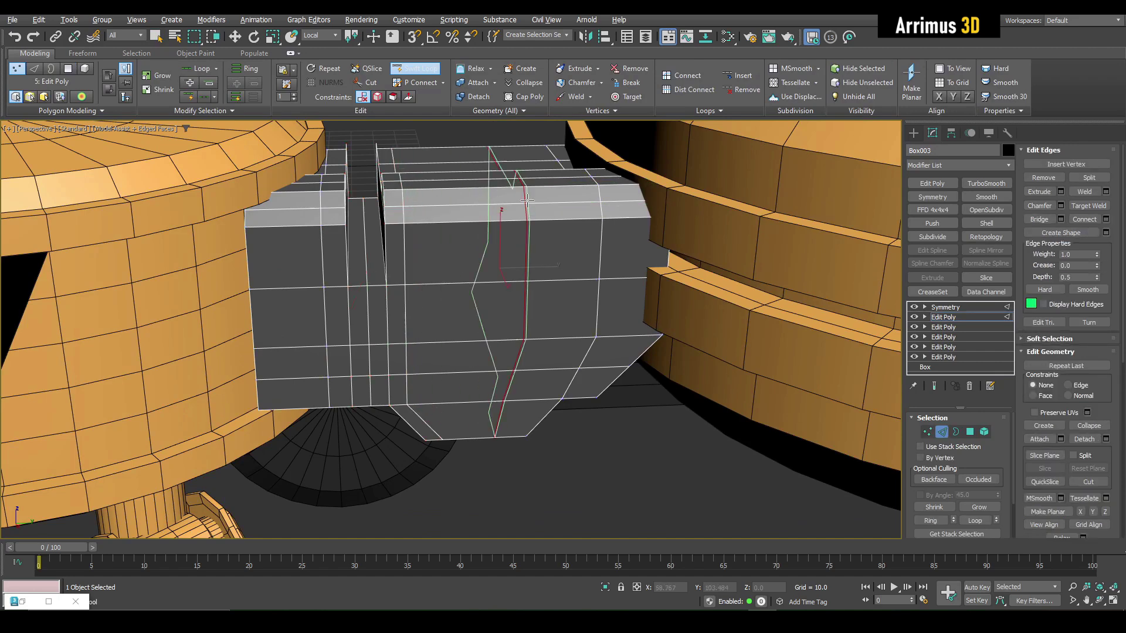
pyautogui.keyDown('alt'); pyautogui.moveTo(527, 201); pyautogui.dragTo(579, 202); pyautogui.keyUp('alt')
pyautogui.rightClick(580, 205)
pyautogui.press('1')
pyautogui.press('q')
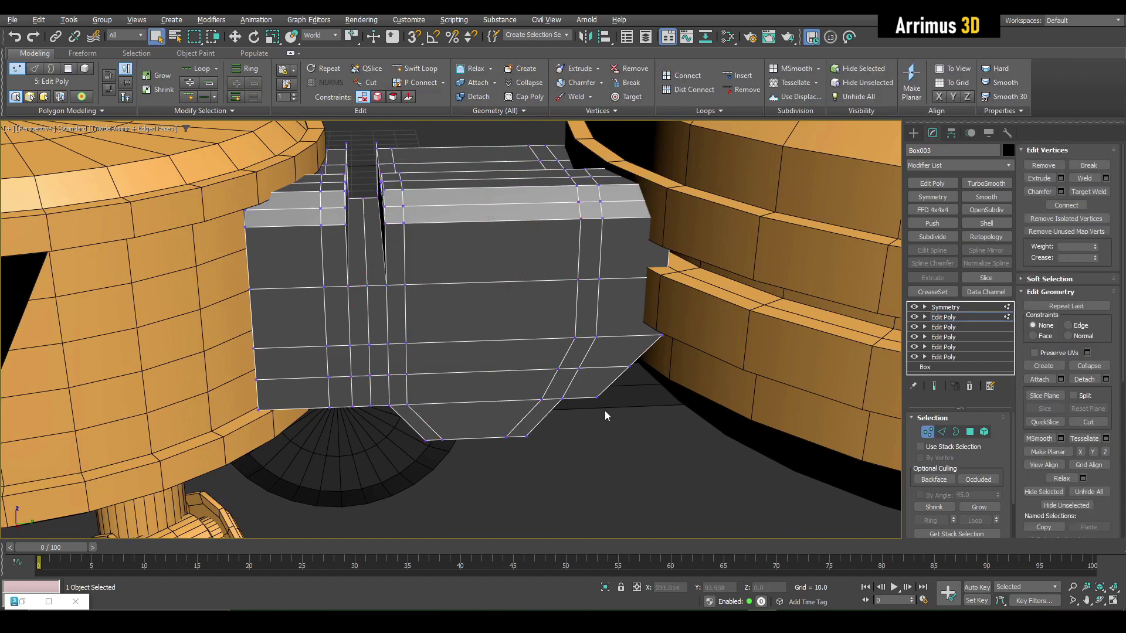
# Add a horizontal loop near the top of the connector box's side face and Cut a diagonal across the panel below it
pyautogui.hotkey('shift', 'alt', 'w')
pyautogui.click(583, 238)
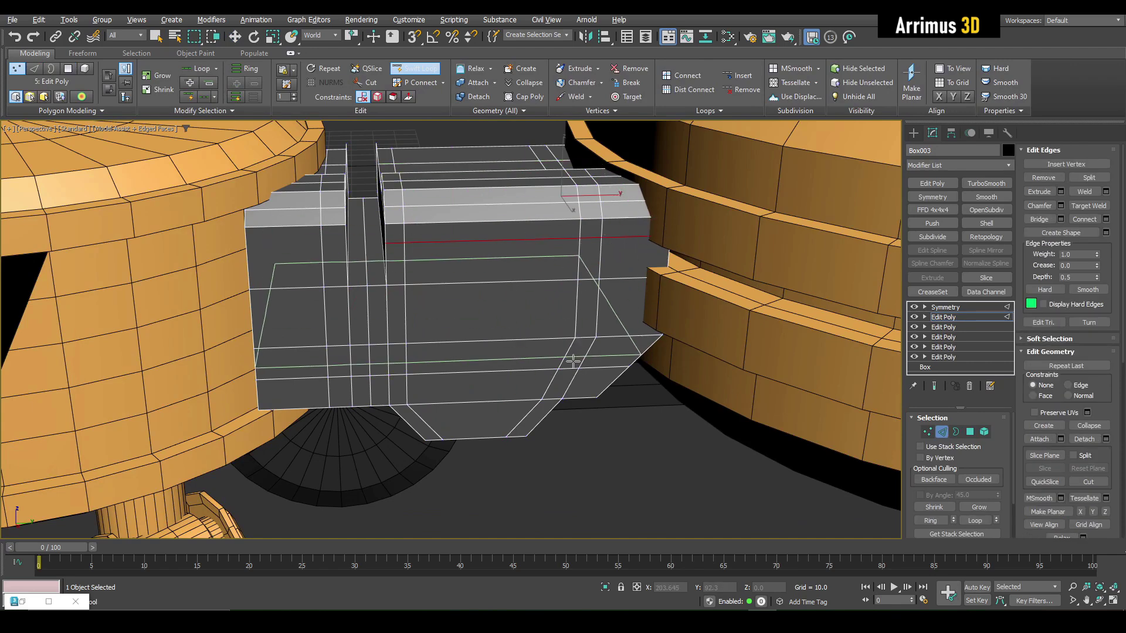
pyautogui.press('q')
pyautogui.press('1')
pyautogui.hotkey('alt', 'c')
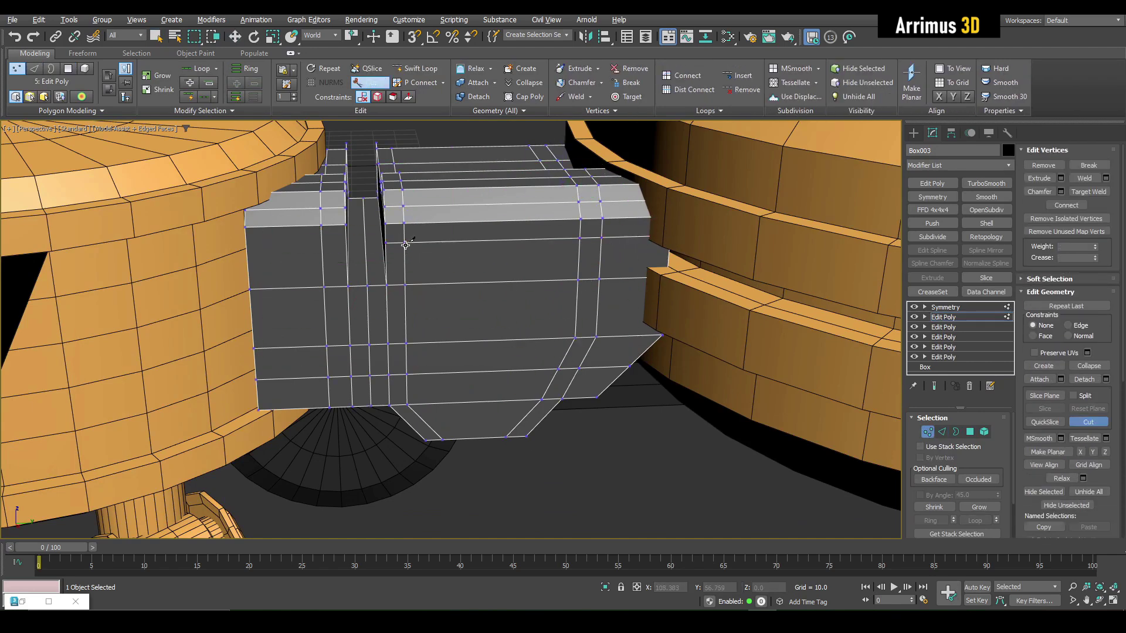
pyautogui.rightClick(472, 292)
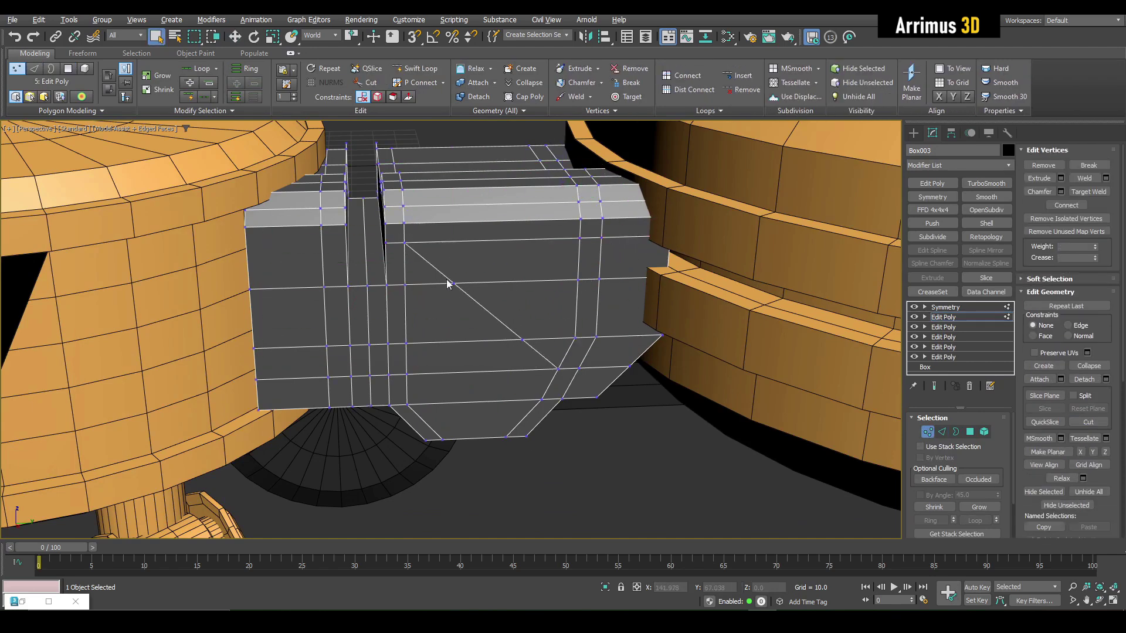
# Inset the lower triangular half of the side panel using a group Bevel with height 0 and outline amount -0.68
pyautogui.press('4')
pyautogui.click(445, 293)
pyautogui.scroll(3, 487, 341)
pyautogui.hotkey('ctrl', 'shift', 'b')
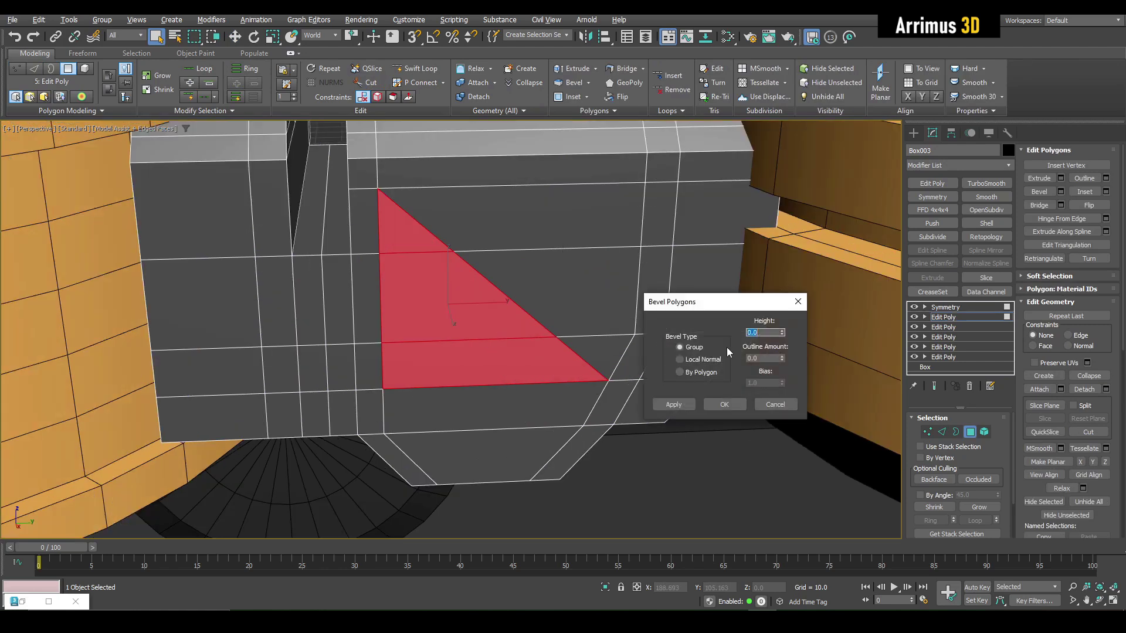
pyautogui.moveTo(782, 359); pyautogui.dragTo(764, 406)
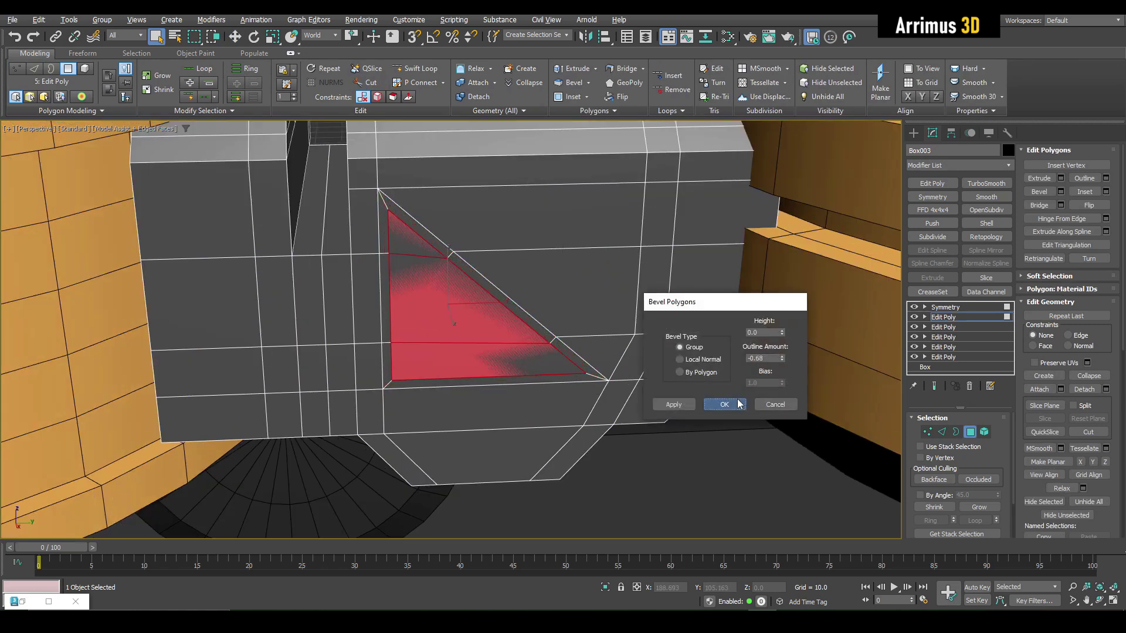
pyautogui.click(725, 404)
# Inset the upper triangular half of the side panel with the same -0.68 outline Bevel
pyautogui.click(531, 232)
pyautogui.hotkey('ctrl', 'shift', 'b')
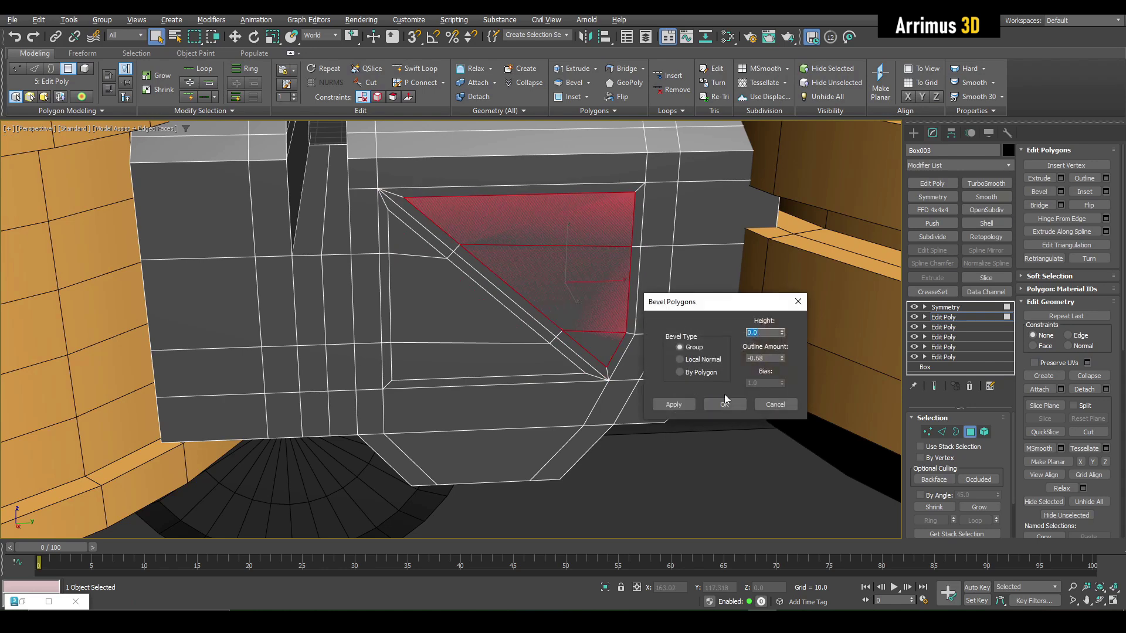
pyautogui.click(736, 407)
# Select both inset triangular panels on the connector box and move them inward along the X axis
pyautogui.keyDown('ctrl'); pyautogui.click(478, 352); pyautogui.keyUp('ctrl')
pyautogui.keyDown('ctrl'); pyautogui.click(413, 276); pyautogui.keyUp('ctrl')
pyautogui.keyDown('ctrl'); pyautogui.click(404, 243); pyautogui.keyUp('ctrl')
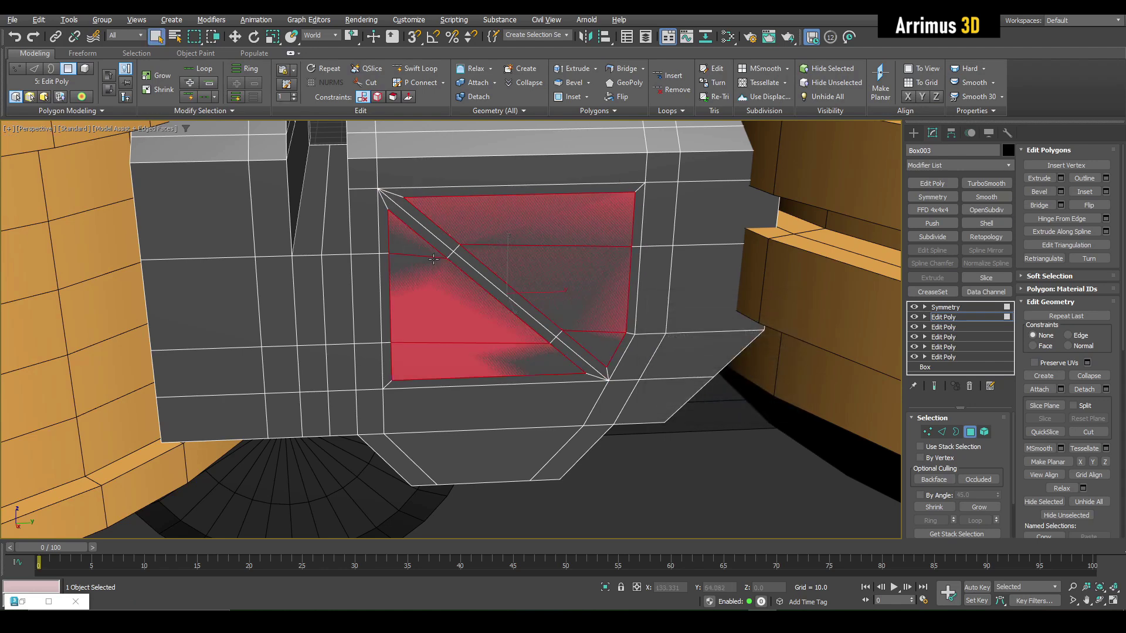
pyautogui.keyDown('alt'); pyautogui.moveTo(405, 244); pyautogui.dragTo(528, 281, button='middle'); pyautogui.keyUp('alt')
pyautogui.press('w')
pyautogui.moveTo(543, 304); pyautogui.dragTo(534, 302)
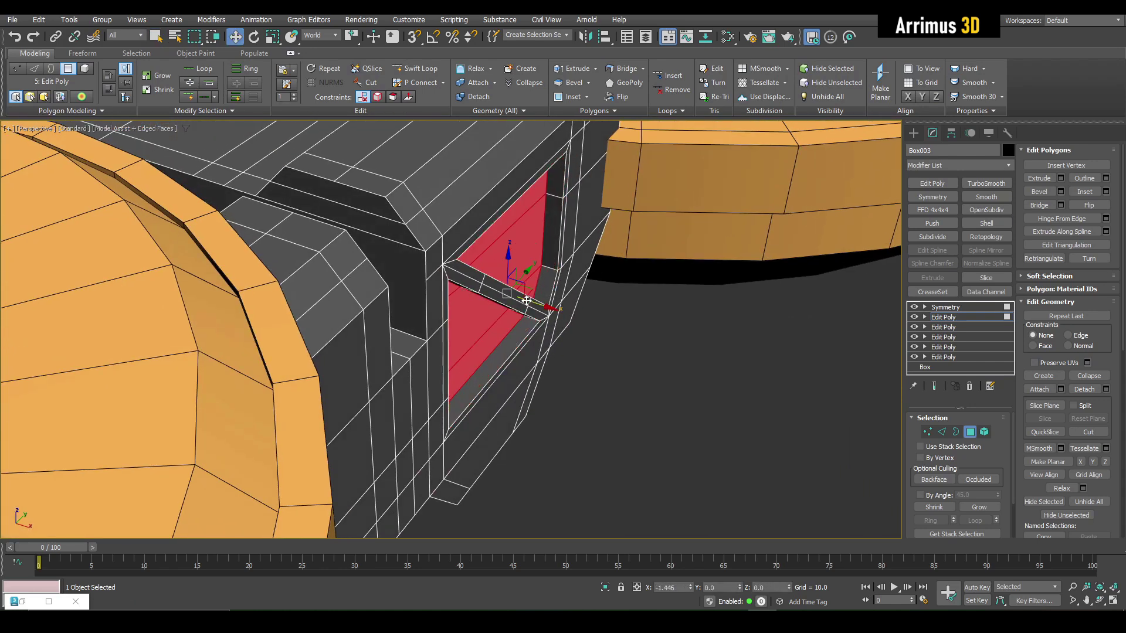
pyautogui.press('r')
pyautogui.keyDown('alt'); pyautogui.moveTo(534, 301); pyautogui.dragTo(471, 271, button='middle'); pyautogui.keyUp('alt')
pyautogui.moveTo(471, 271); pyautogui.dragTo(475, 300)
pyautogui.hotkey('ctrl', 'z')
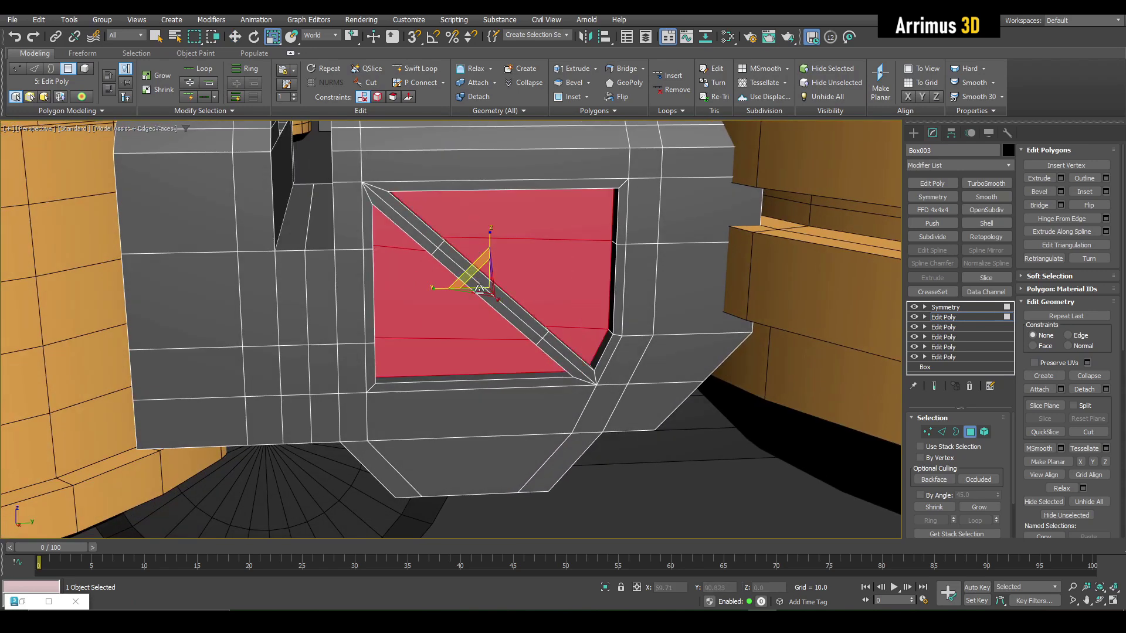
# Scale the two recessed triangular panels down about their own centres to slope the recess walls
pyautogui.moveTo(354, 41); pyautogui.dragTo(354, 66)
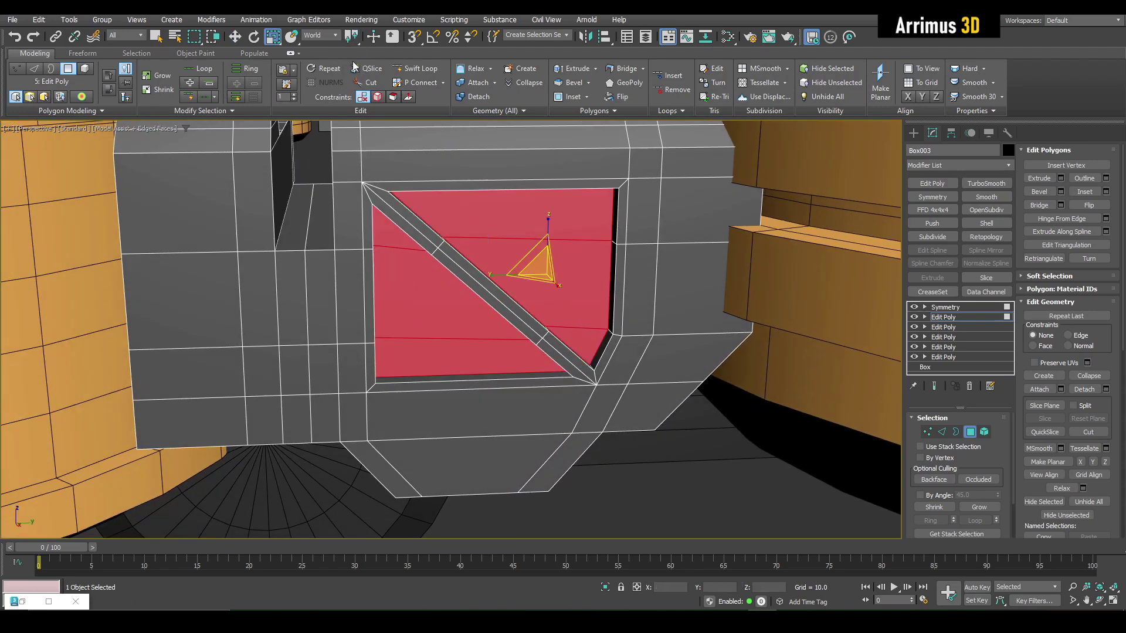
pyautogui.moveTo(525, 260); pyautogui.dragTo(533, 284)
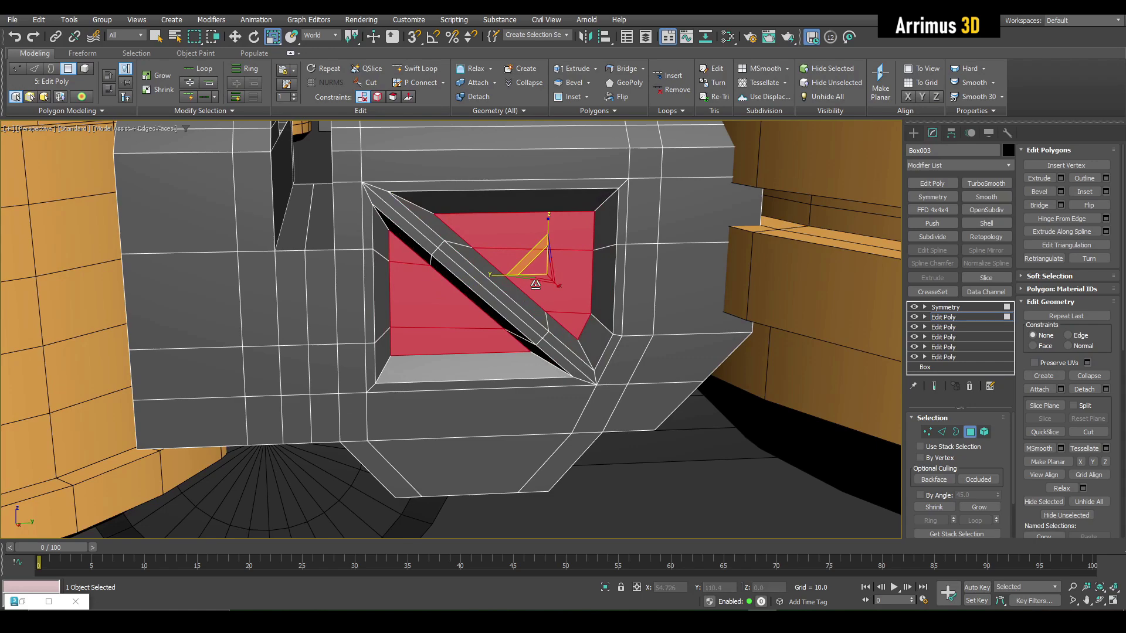
pyautogui.moveTo(520, 281); pyautogui.dragTo(518, 277, button='middle')
pyautogui.press('4')
# Deselect the connector box and examine the whole robot from the side without edged faces
pyautogui.press('F4')
pyautogui.scroll(-3, 511, 274)
pyautogui.press('q')
pyautogui.click(591, 415)
pyautogui.scroll(-4, 589, 412)
pyautogui.keyDown('alt'); pyautogui.moveTo(586, 376); pyautogui.dragTo(512, 304, button='middle'); pyautogui.keyUp('alt')
pyautogui.scroll(-3, 561, 348)
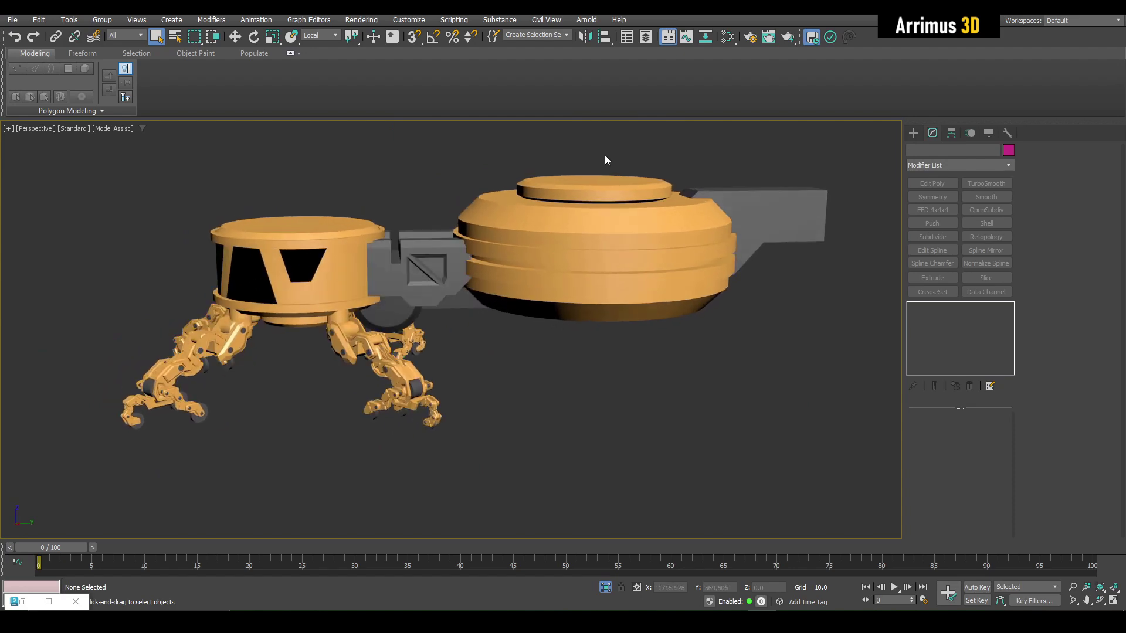
pyautogui.moveTo(802, 341); pyautogui.dragTo(802, 341)
pyautogui.press('F4')
pyautogui.press('w')
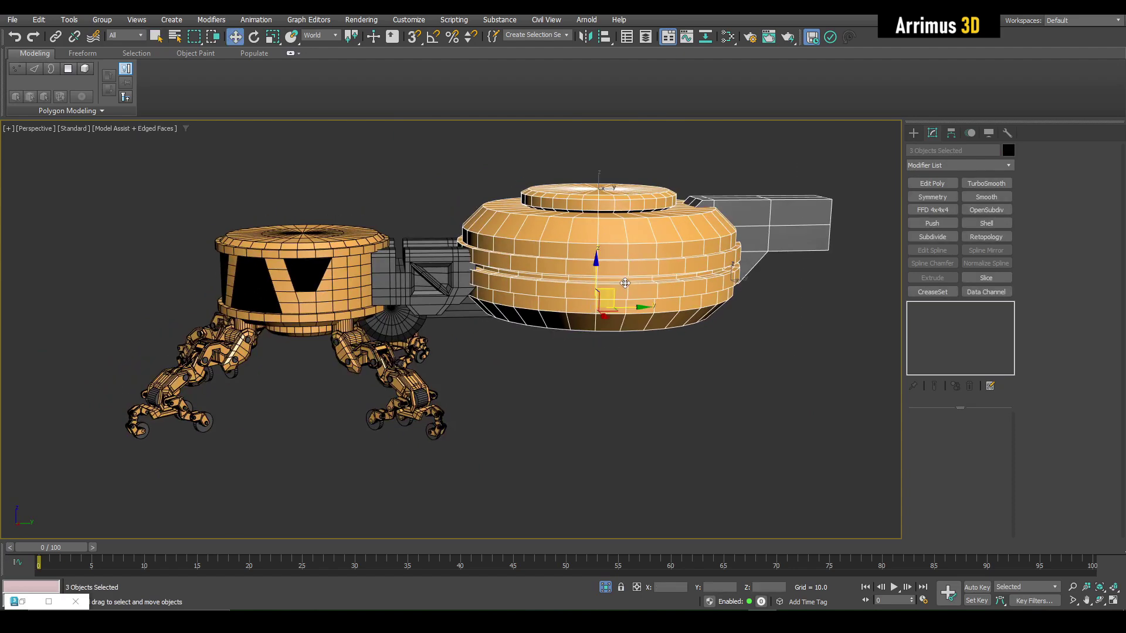
pyautogui.press('F4')
pyautogui.moveTo(625, 284); pyautogui.dragTo(552, 302)
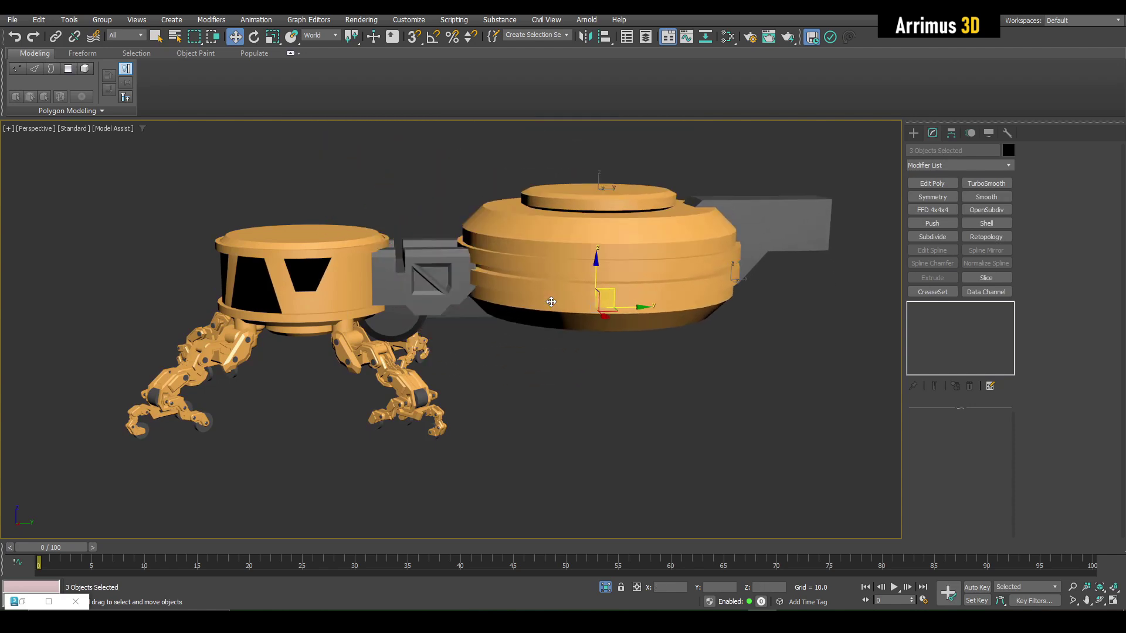
pyautogui.keyDown('alt'); pyautogui.moveTo(551, 302); pyautogui.dragTo(567, 322, button='middle'); pyautogui.keyUp('alt')
pyautogui.moveTo(639, 315)
pyautogui.mouseDown()
pyautogui.moveTo(582, 314)
pyautogui.moveTo(640, 314)
pyautogui.mouseUp()
pyautogui.press('q')
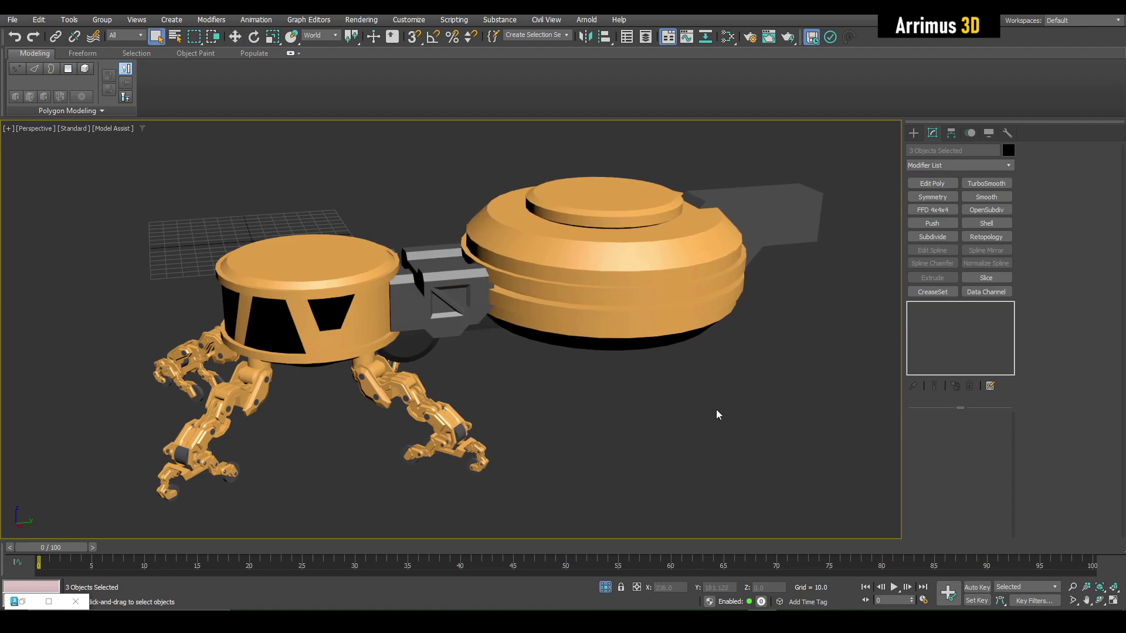
pyautogui.click(716, 411)
pyautogui.keyDown('alt'); pyautogui.moveTo(717, 411); pyautogui.dragTo(679, 384, button='middle'); pyautogui.keyUp('alt')
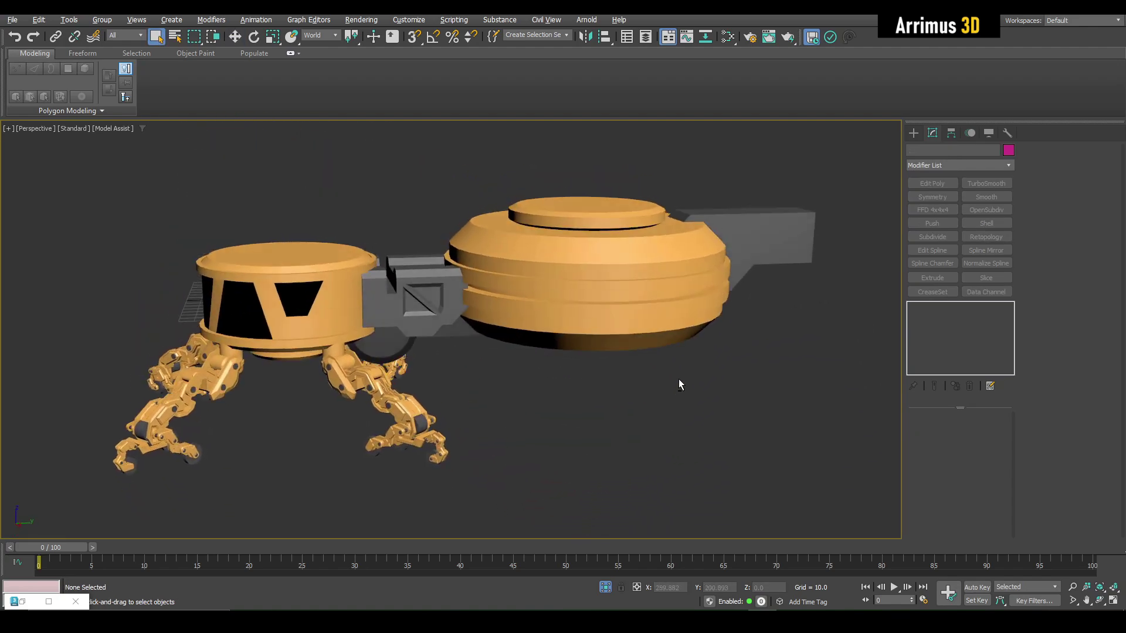
# Show edged faces and clone the cylinder joint under the connector box as one Copy placed above the box
pyautogui.press('F4')
pyautogui.click(394, 347)
pyautogui.press('w')
pyautogui.scroll(3, 394, 347)
pyautogui.keyDown('alt'); pyautogui.moveTo(394, 347); pyautogui.dragTo(389, 306, button='middle'); pyautogui.keyUp('alt')
pyautogui.moveTo(388, 307); pyautogui.dragTo(400, 338, button='middle')
pyautogui.keyDown('shift'); pyautogui.moveTo(393, 315); pyautogui.dragTo(502, 245); pyautogui.keyUp('shift')
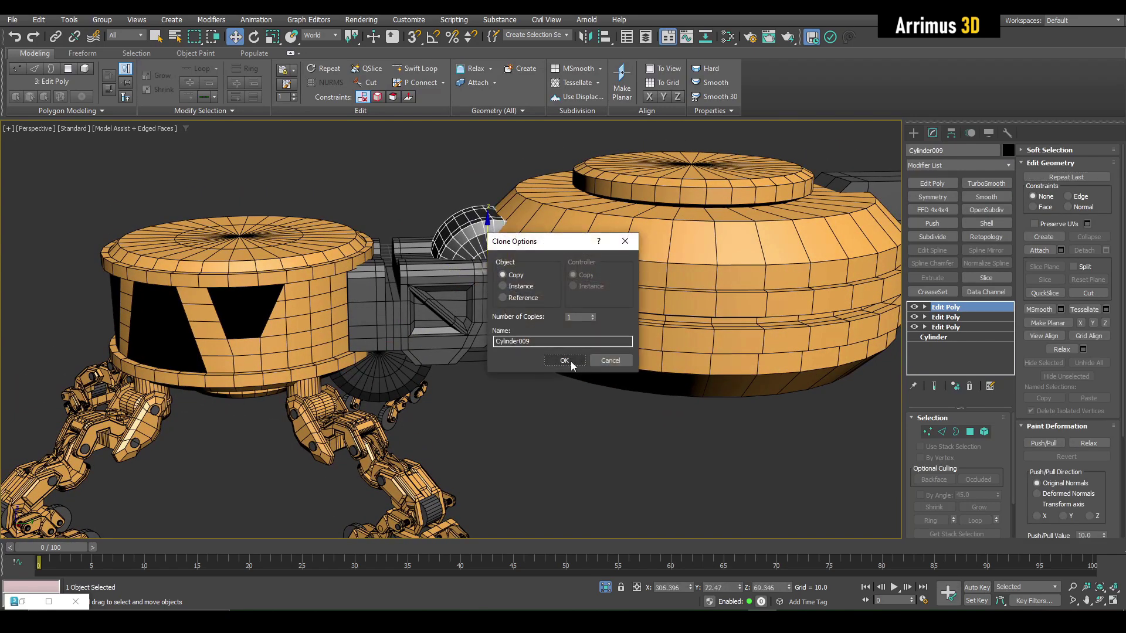
pyautogui.click(571, 361)
pyautogui.press('q')
# Isolate the copied cylinder and turn off its topmost Edit Poly modifier
pyautogui.keyDown('alt'); pyautogui.moveTo(571, 361); pyautogui.dragTo(644, 324, button='middle'); pyautogui.keyUp('alt')
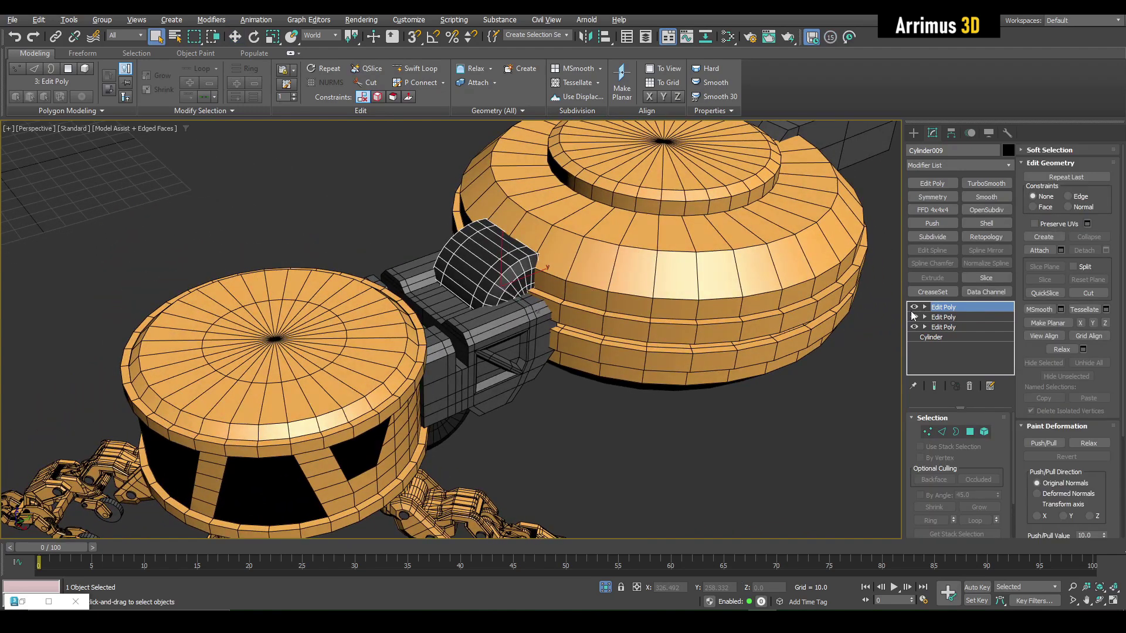
pyautogui.hotkey('alt', 'q')
pyautogui.hotkey('alt', 'q')
pyautogui.click(914, 308)
pyautogui.keyDown('alt'); pyautogui.moveTo(835, 320); pyautogui.dragTo(772, 302, button='middle'); pyautogui.keyUp('alt')
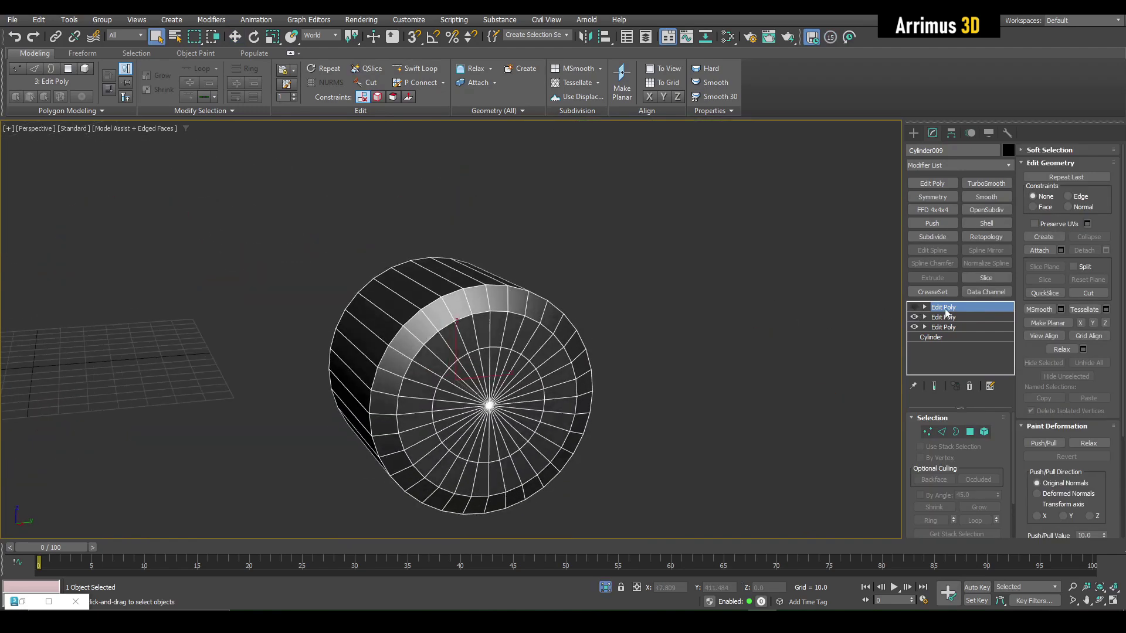
# Delete the copied cylinder's topmost Edit Poly modifier and exit isolation to bring back the rest of the scene
pyautogui.rightClick(946, 313)
pyautogui.click(948, 329)
pyautogui.hotkey('alt', 'q')
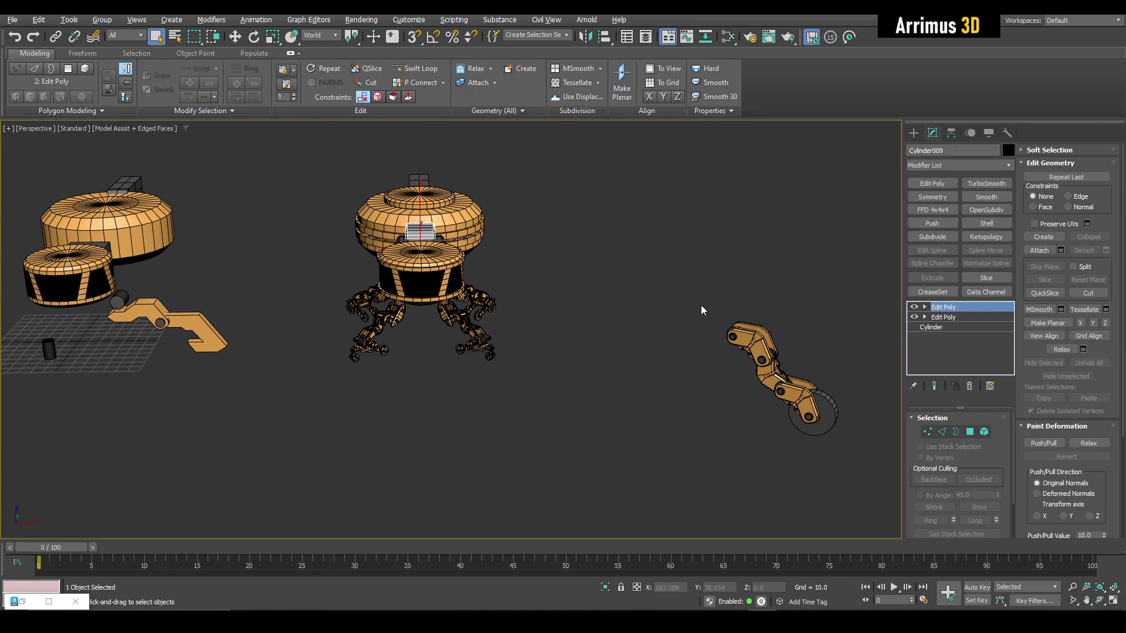
# Narrow the copied cylinder above the connector box by scaling all its vertices along X to about 66 percent
pyautogui.press('z')
pyautogui.keyDown('alt'); pyautogui.moveTo(702, 305); pyautogui.dragTo(610, 312, button='middle'); pyautogui.keyUp('alt')
pyautogui.press('F4')
pyautogui.scroll(-2, 583, 317)
pyautogui.press('1')
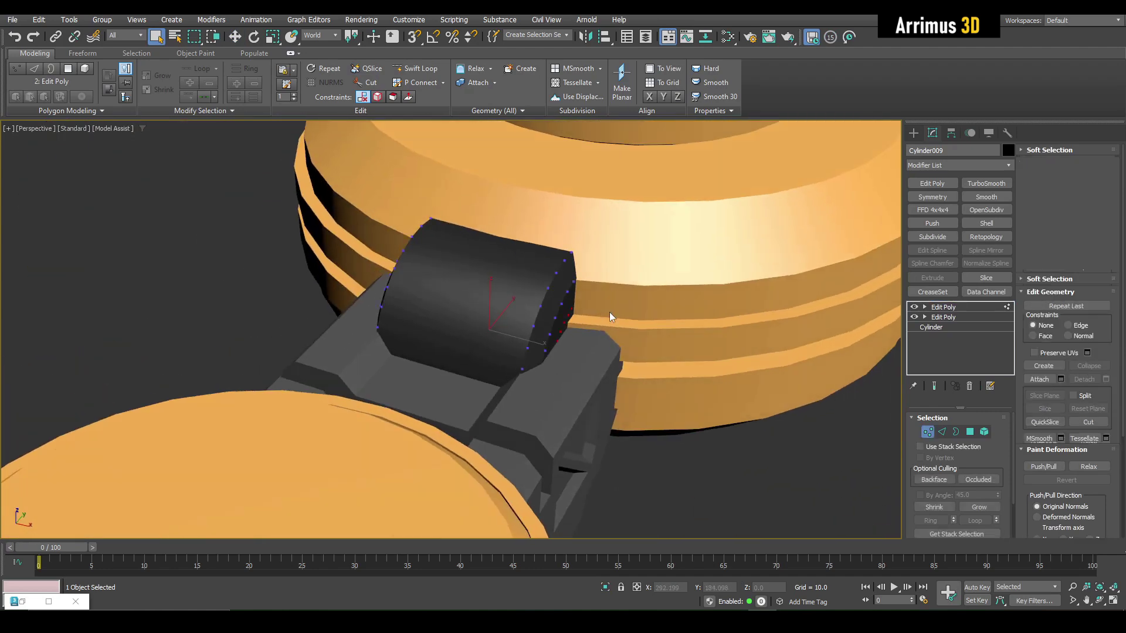
pyautogui.hotkey('ctrl', 'a')
pyautogui.press('r')
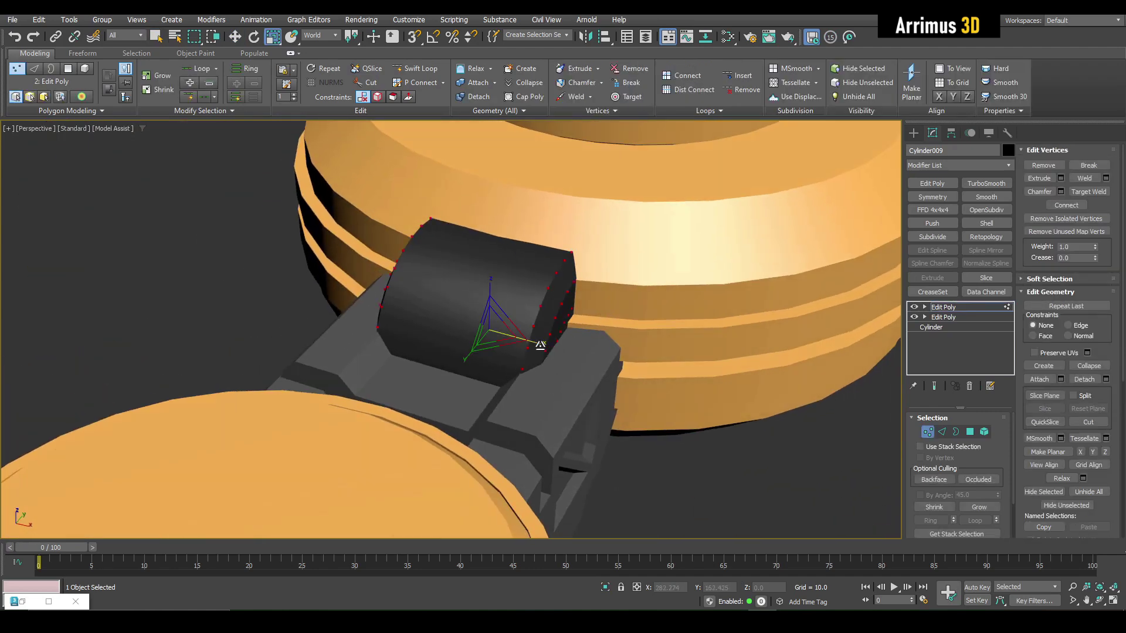
pyautogui.moveTo(540, 345); pyautogui.dragTo(514, 334)
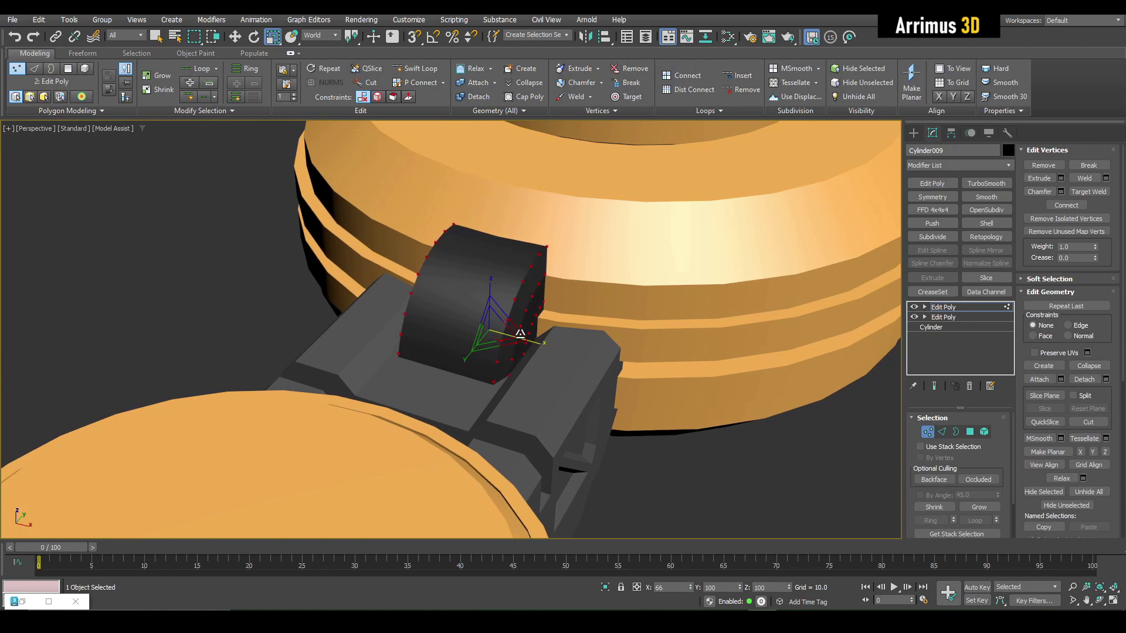
pyautogui.press('1')
pyautogui.press('q')
# Deselect the narrowed cylinder and examine how the joint fits the whole robot without edged faces
pyautogui.keyDown('alt'); pyautogui.moveTo(520, 334); pyautogui.dragTo(463, 316, button='middle'); pyautogui.keyUp('alt')
pyautogui.scroll(-4, 499, 363)
pyautogui.press('F4')
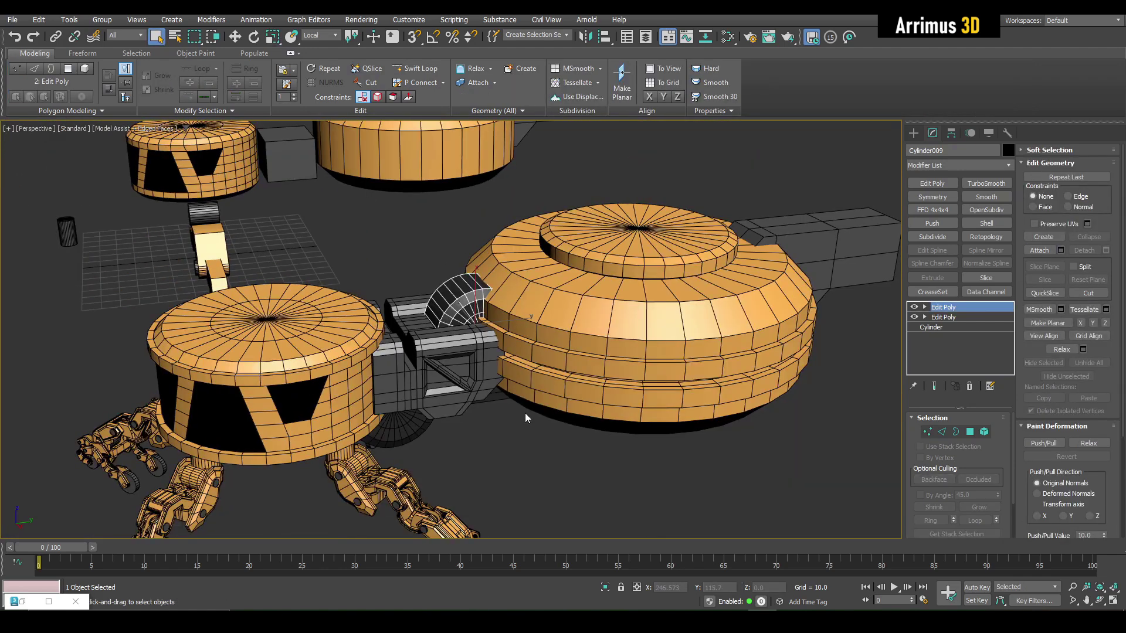
pyautogui.press('F4')
pyautogui.click(516, 452)
pyautogui.scroll(-5, 555, 317)
pyautogui.keyDown('alt'); pyautogui.moveTo(516, 451); pyautogui.dragTo(569, 332, button='middle'); pyautogui.keyUp('alt')
pyautogui.scroll(3, 590, 361)
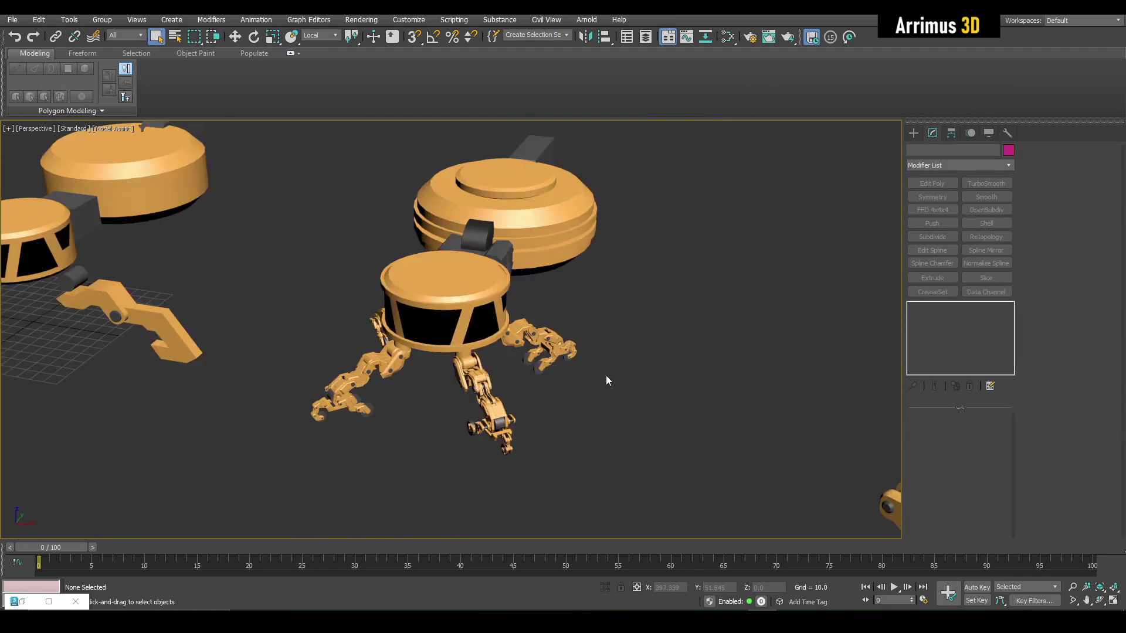